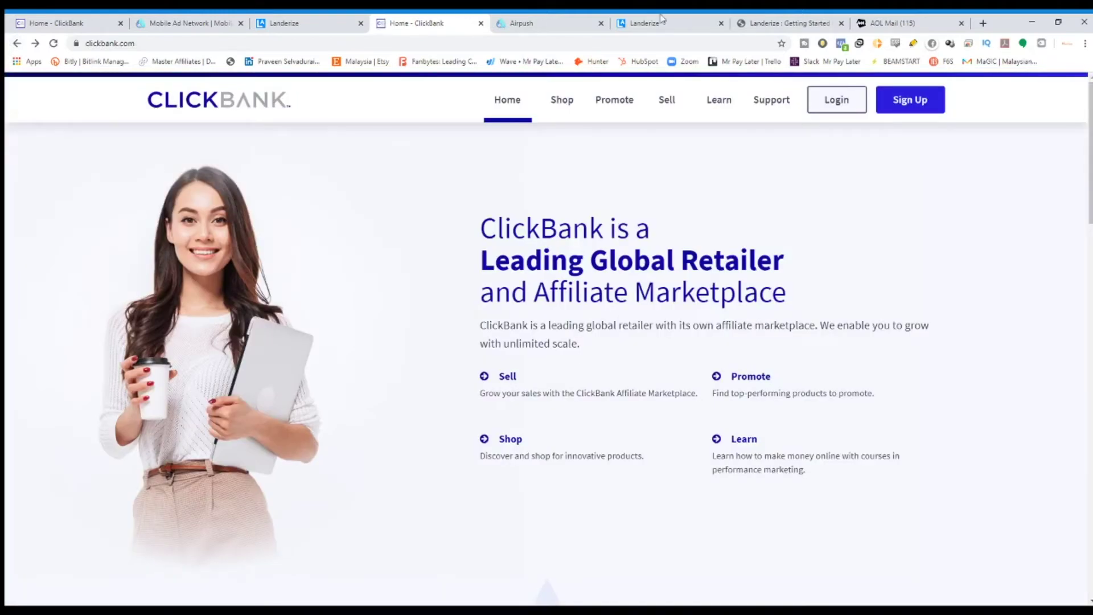
Sign in to ClickBank with the account nickname and password to reach the sales dashboard.
mouse_move(562, 99)
click(840, 105)
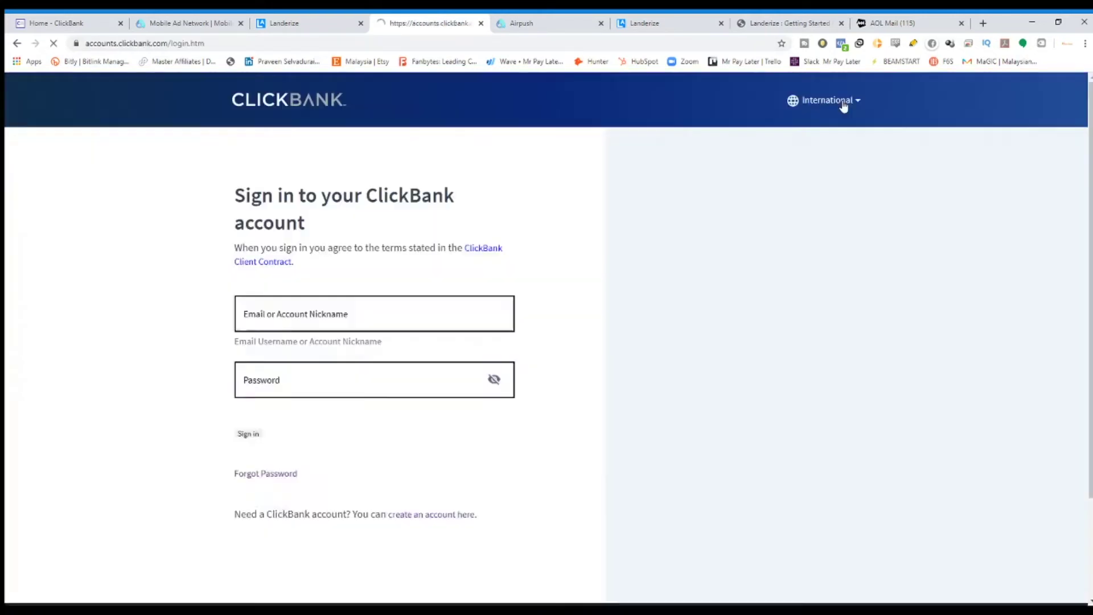
click(327, 316)
text(msdurai)
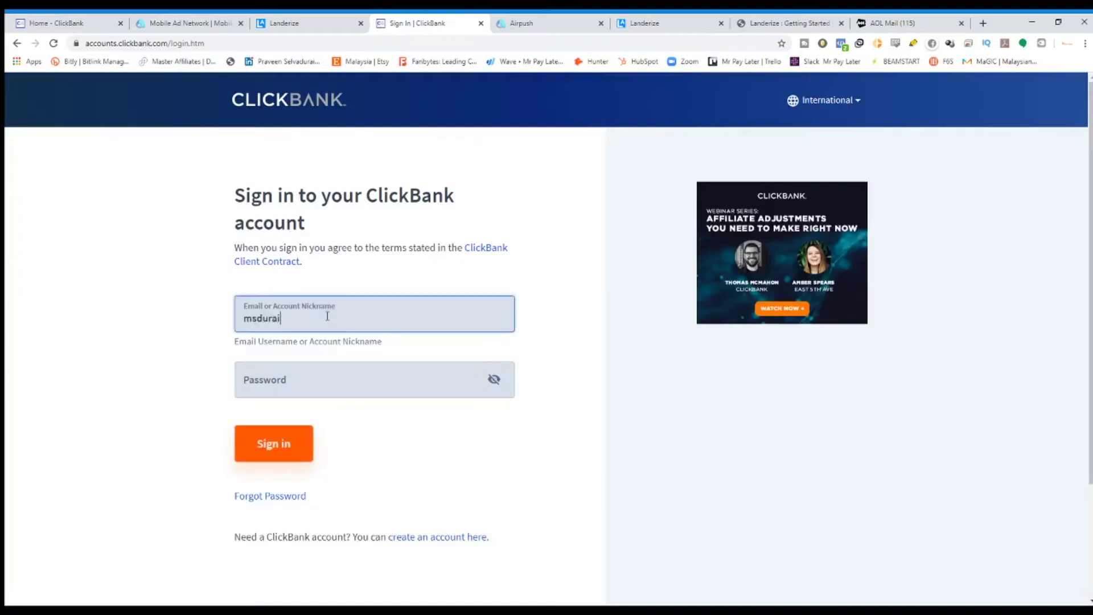
key(Tab)
text(••••••••••)
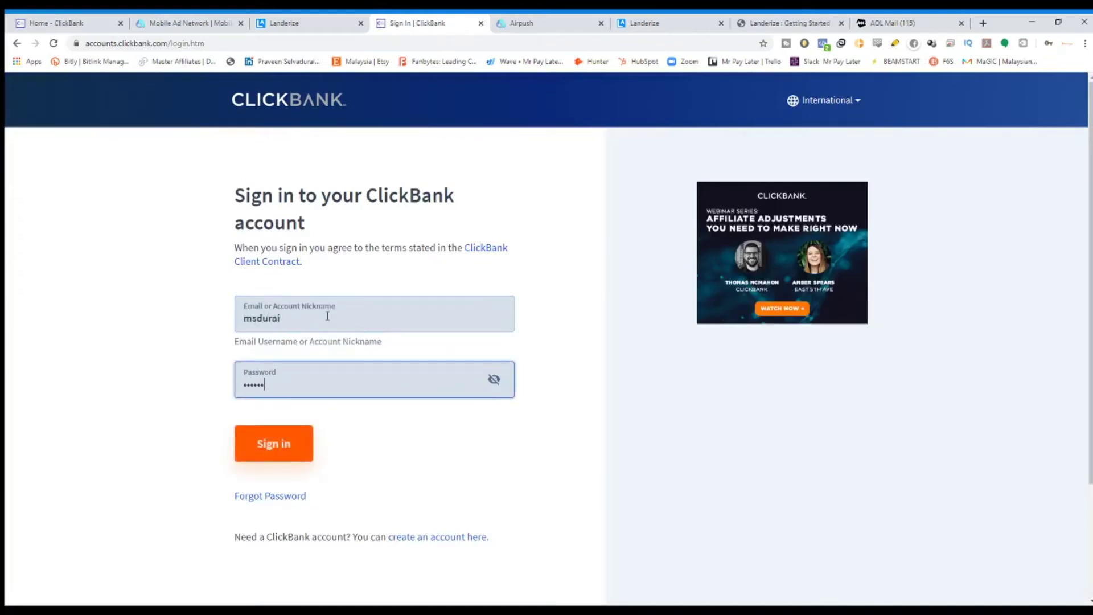
text(••••)
key(Return)
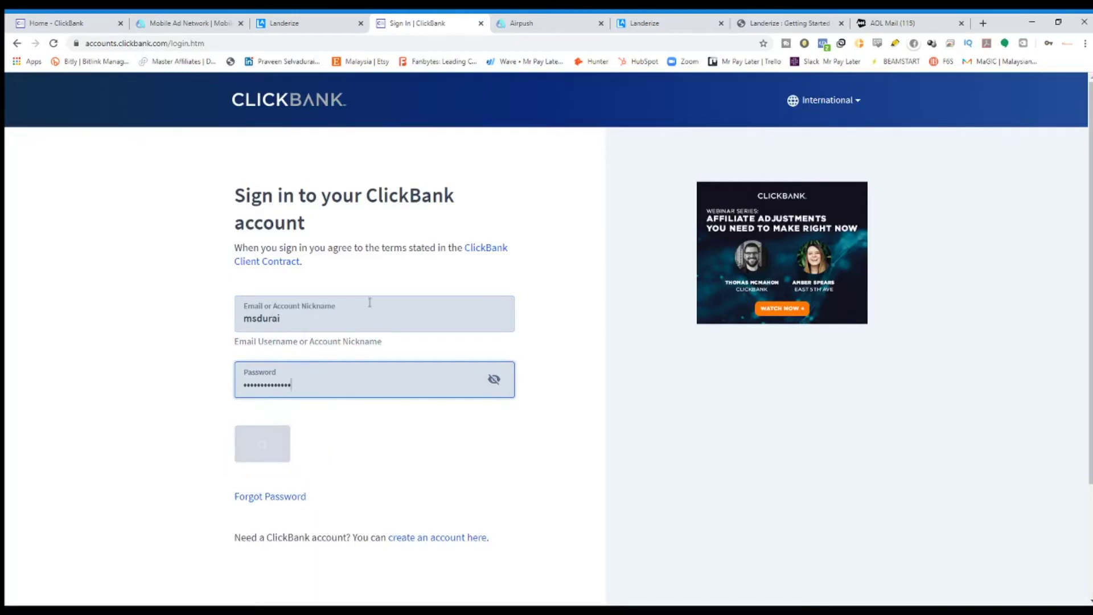
drag(214, 200, 398, 234)
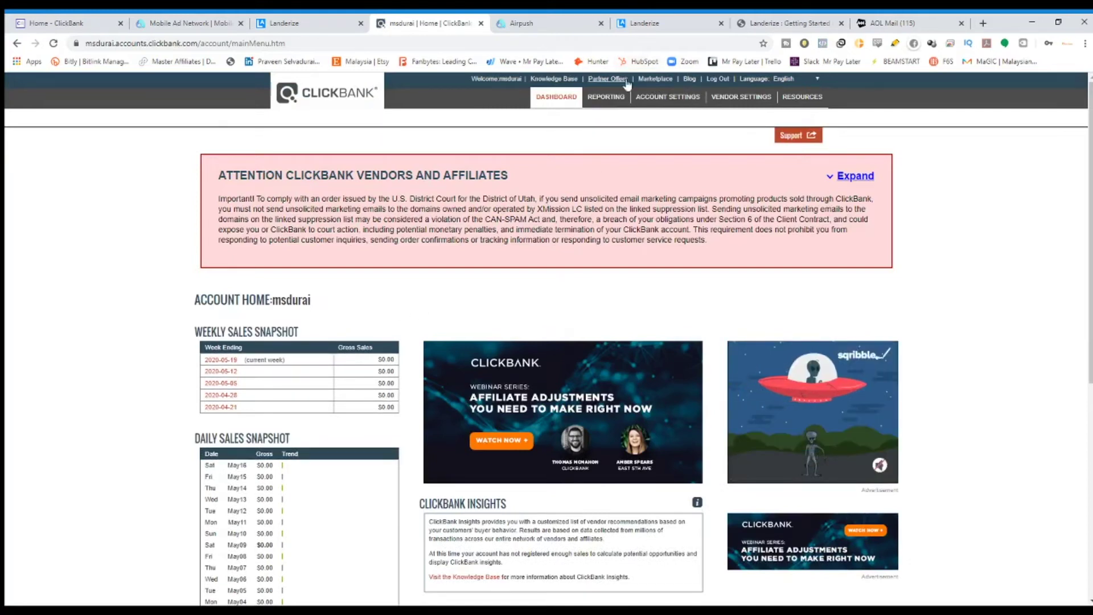
Open the ClickBank Marketplace and scroll through its product categories list.
click(643, 80)
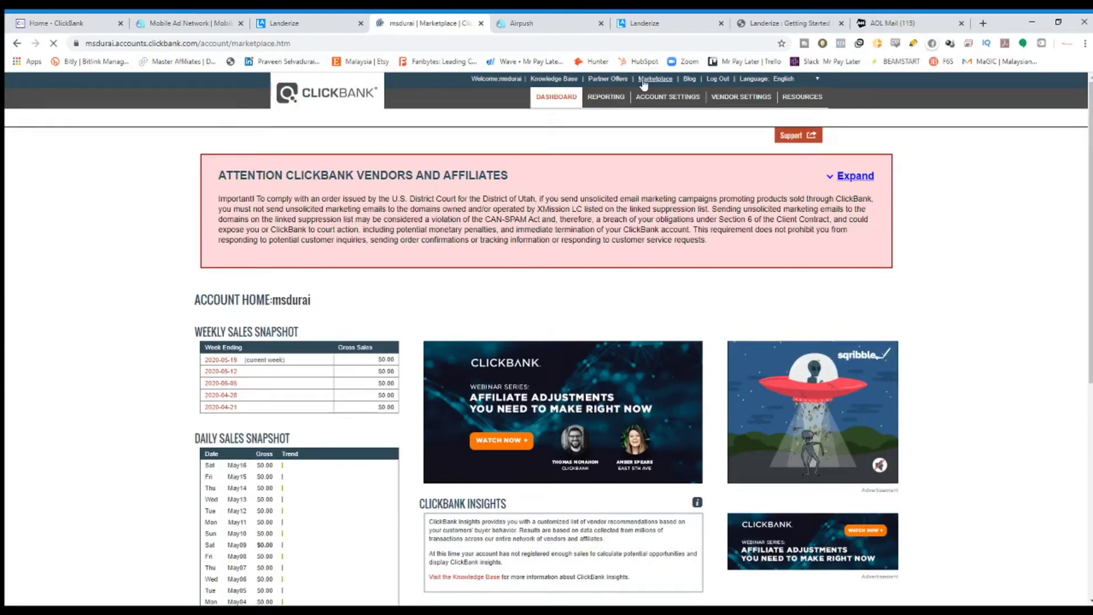
scroll(604, 381, down, 4)
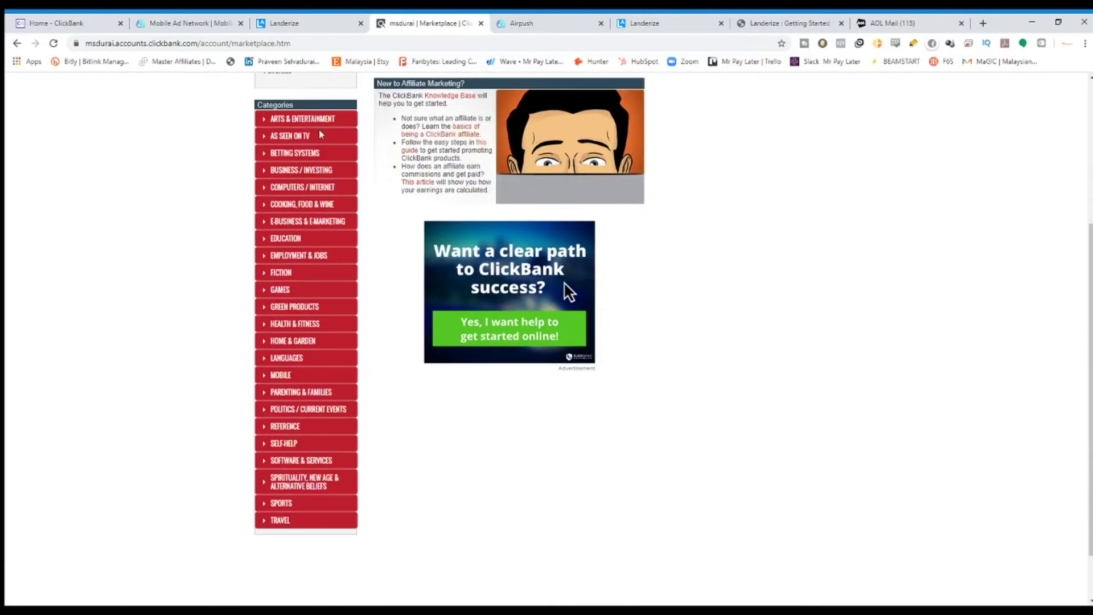
scroll(274, 396, up, 3)
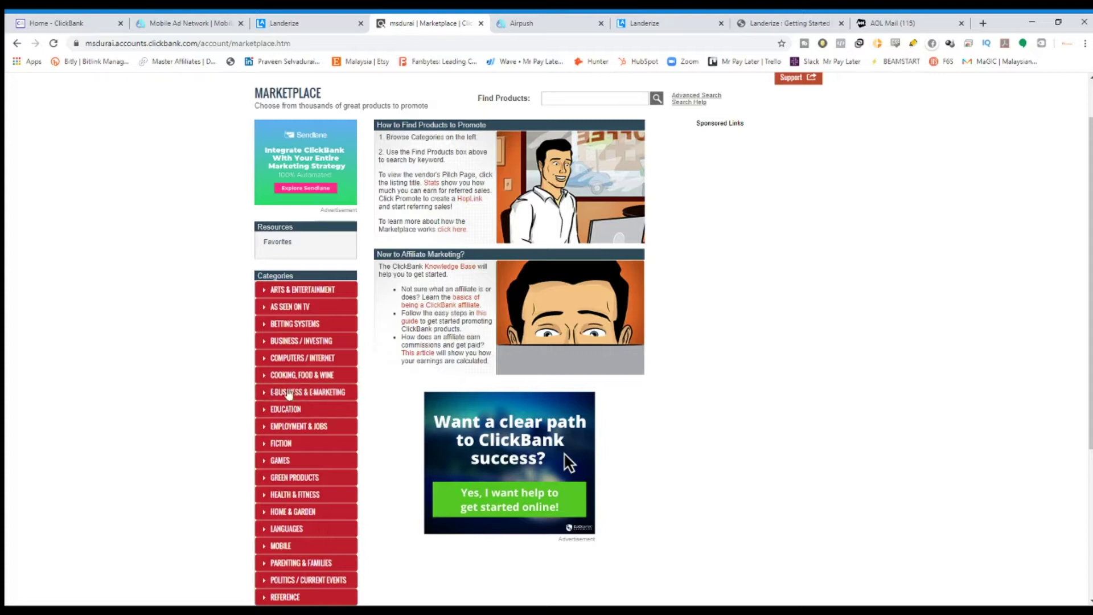
click(984, 23)
Search Google in a new tab for 'best niches for 2020'.
text(goog)
key(Escape)
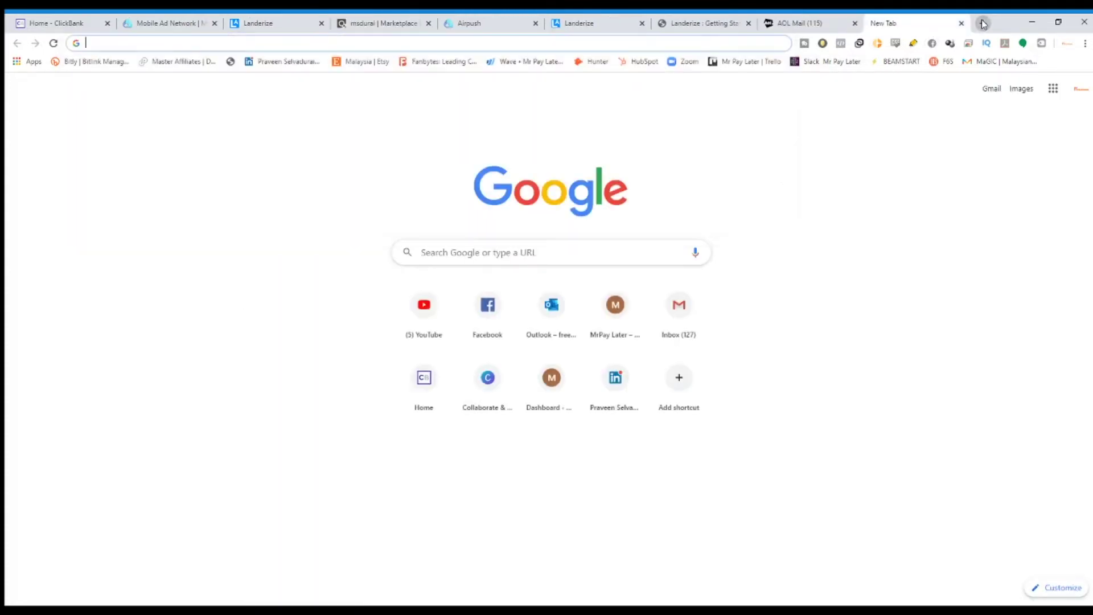
click(534, 255)
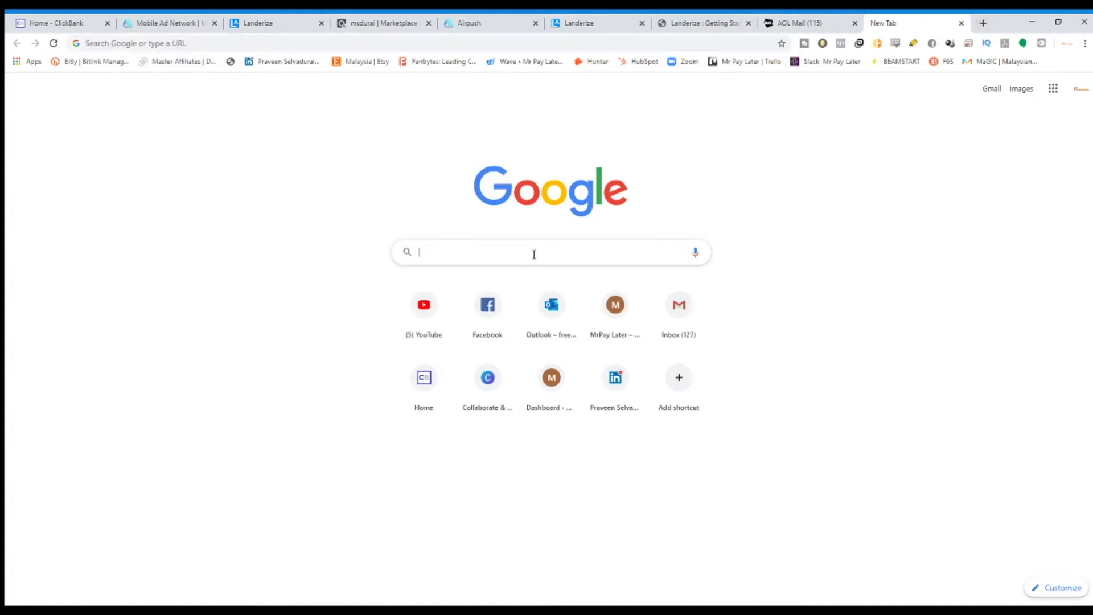
text(best niche)
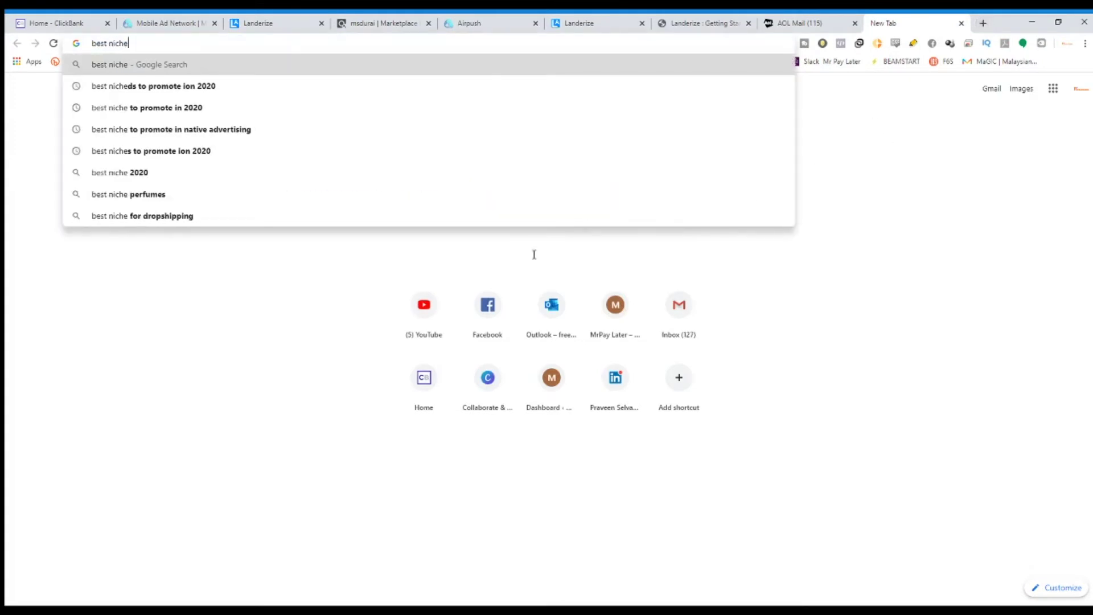
text(s for )
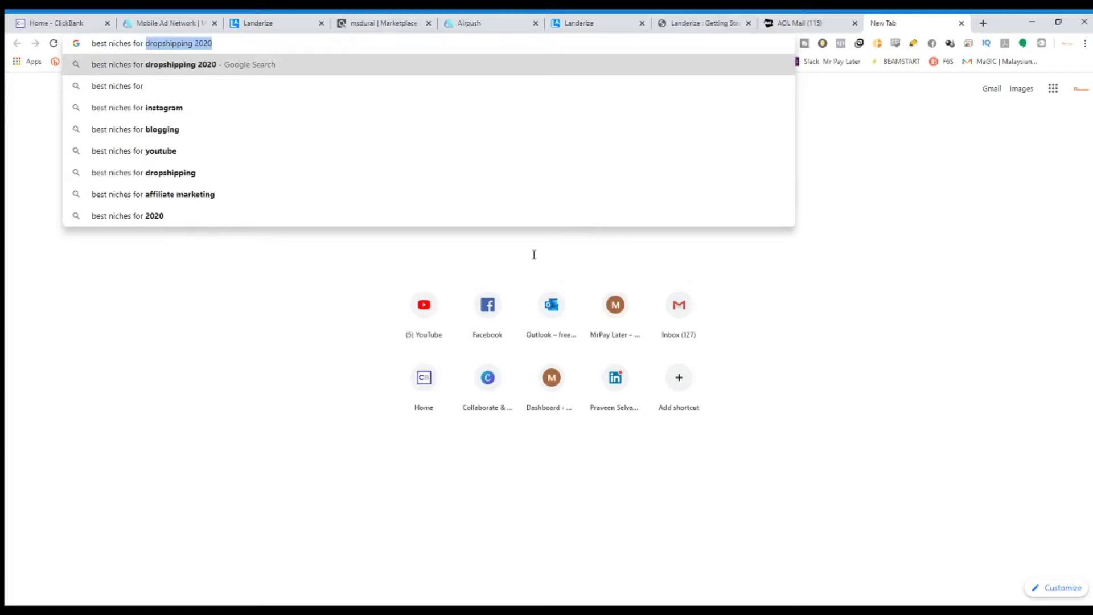
text(2020)
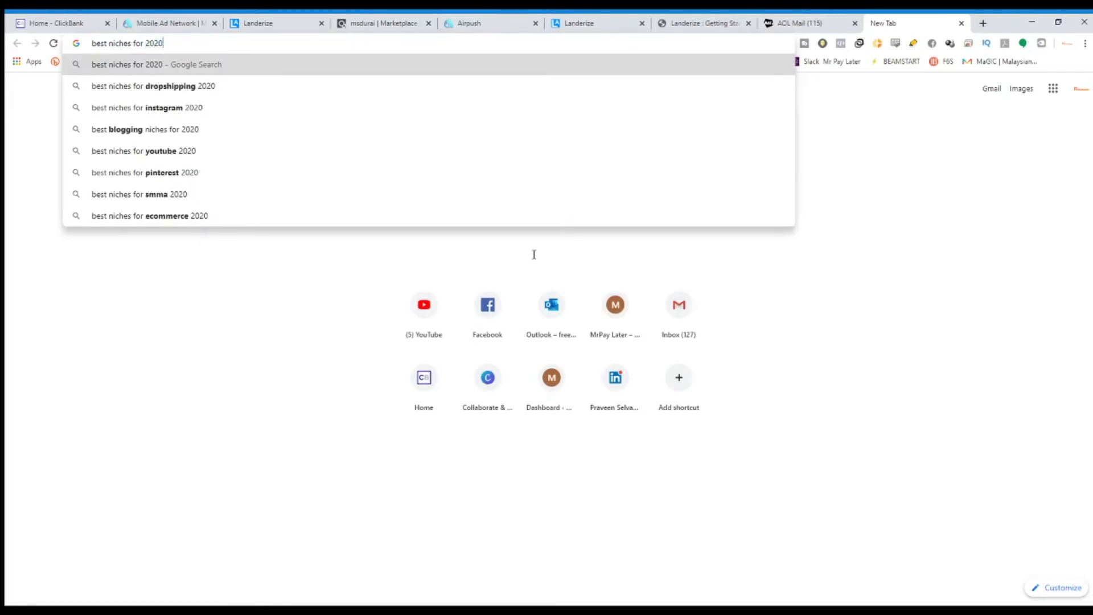
key(Return)
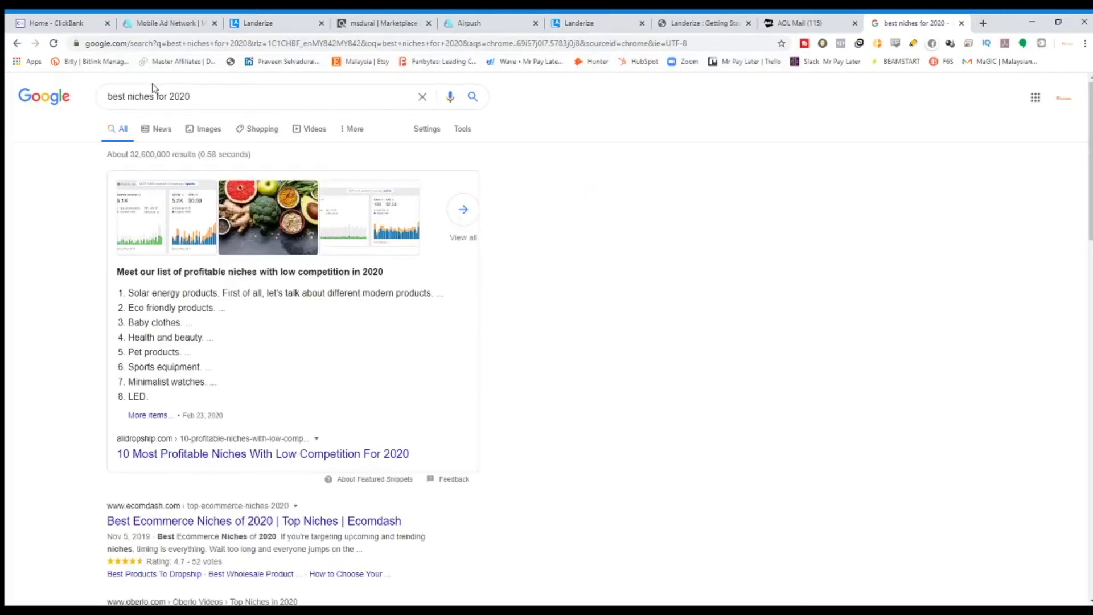
Refine the search to 'best niches for affiliate marketing 2020' and highlight the featured snippet.
click(169, 98)
text(all)
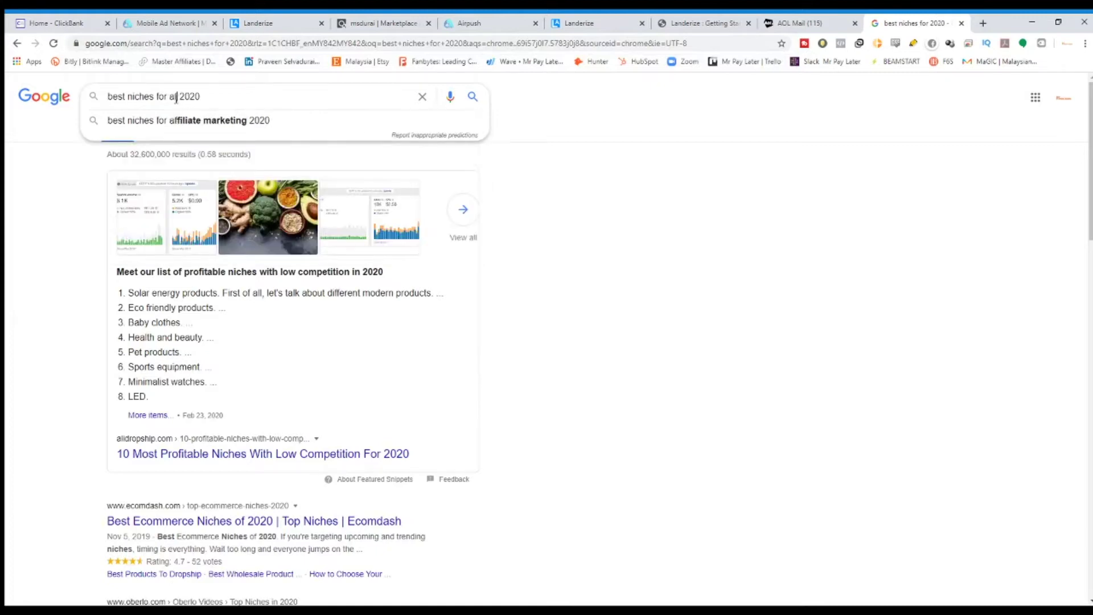
click(176, 98)
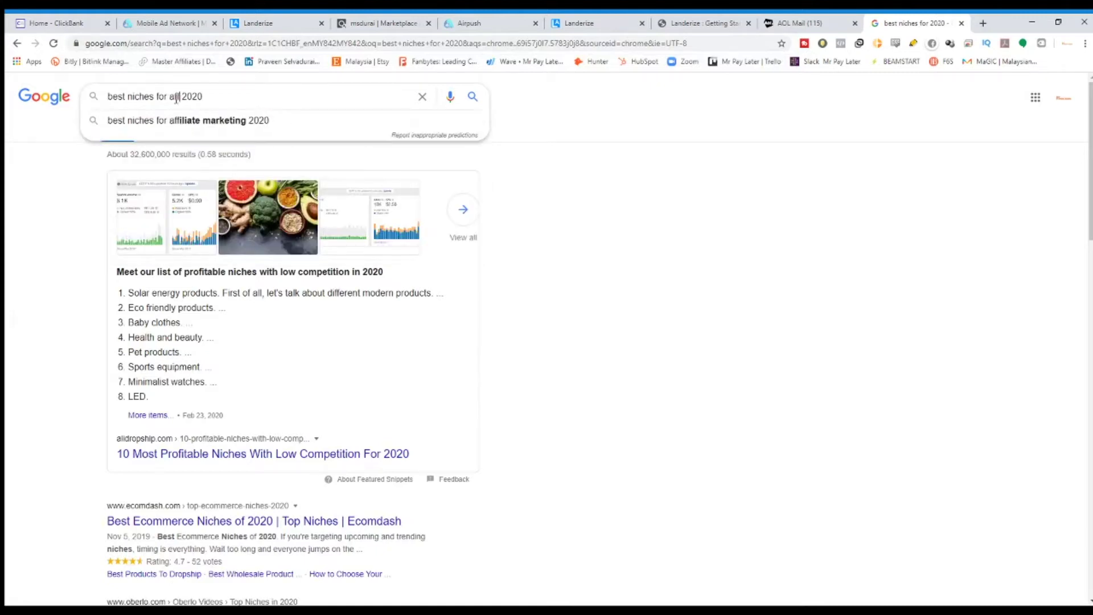
click(123, 127)
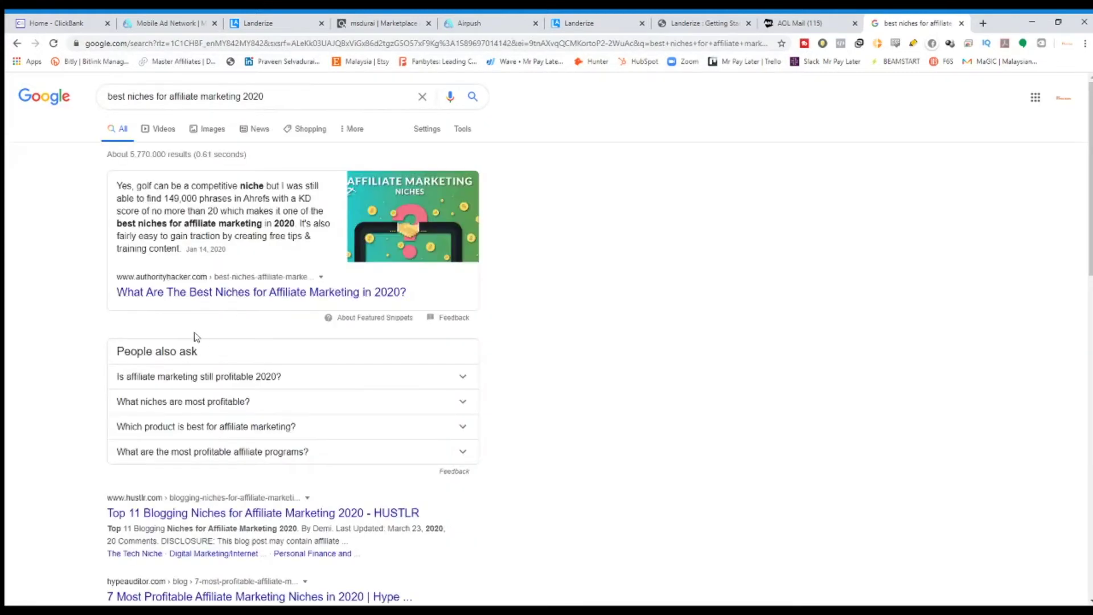
drag(257, 250, 122, 177)
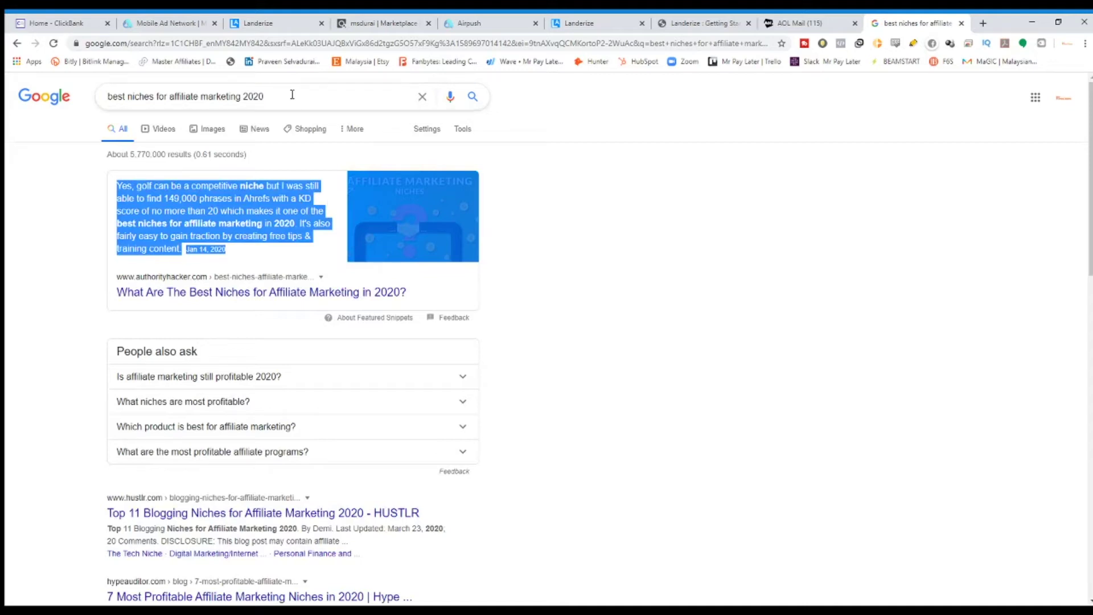
Search for 'best offers clickbank 2020', skim the results, and return to the Marketplace.
drag(322, 100, 130, 113)
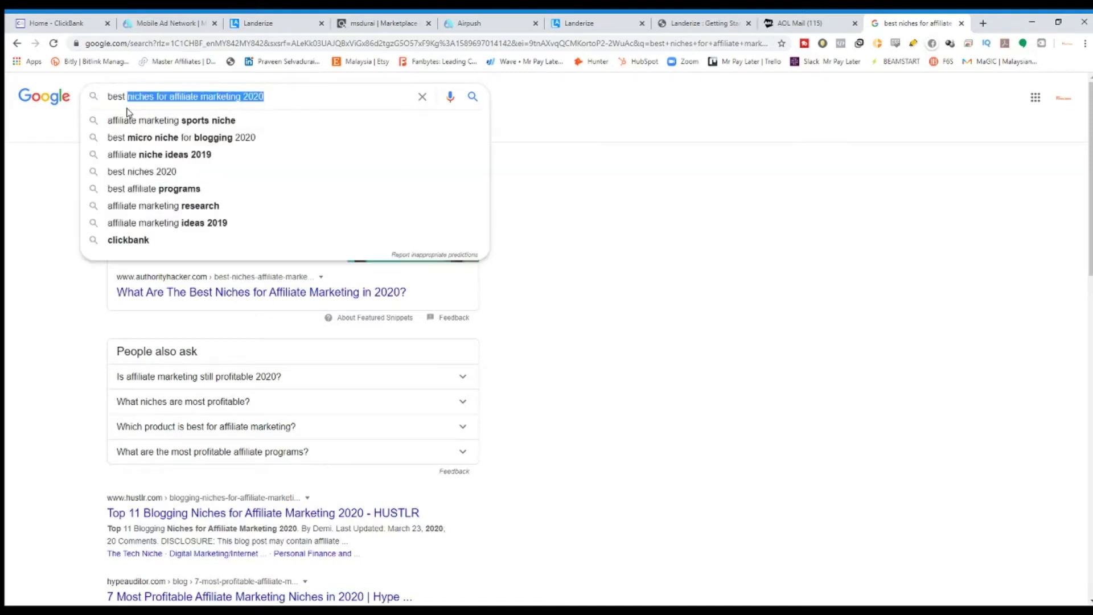
text(offer)
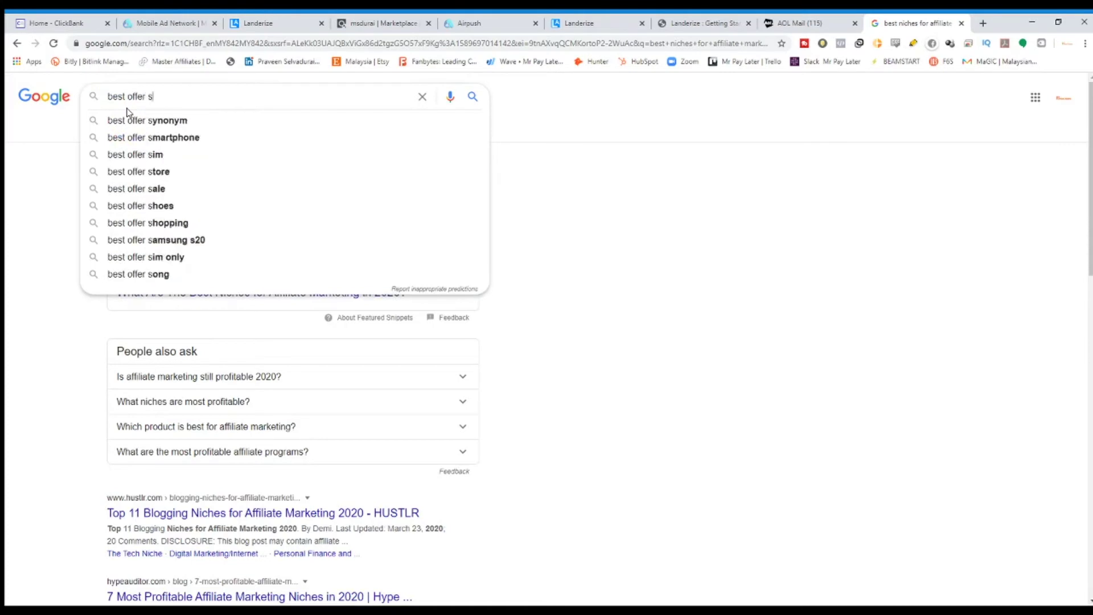
text(s )
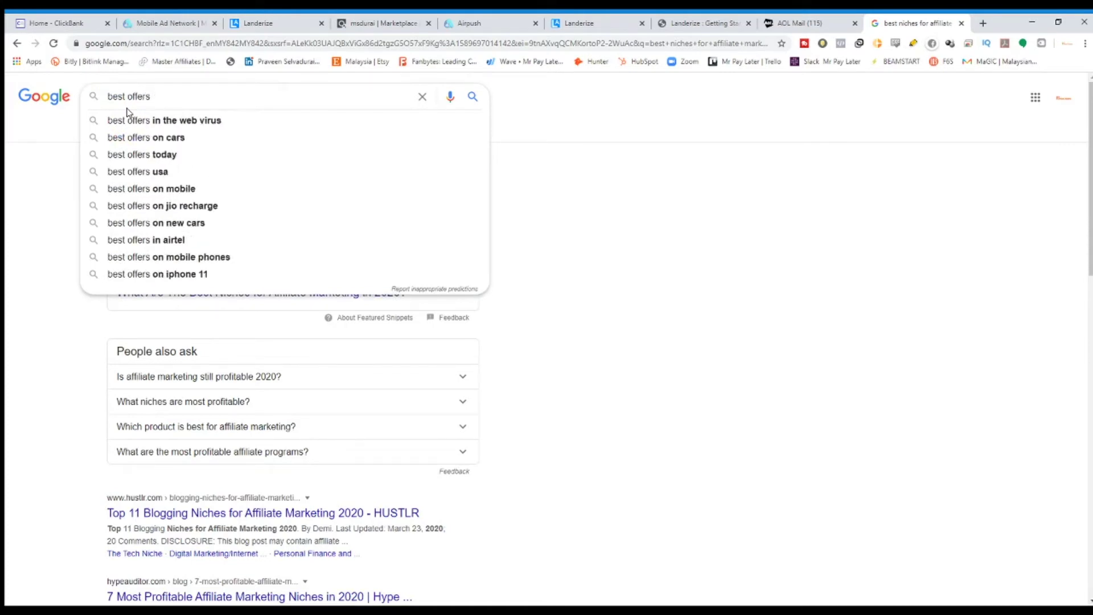
text(clickbank 20)
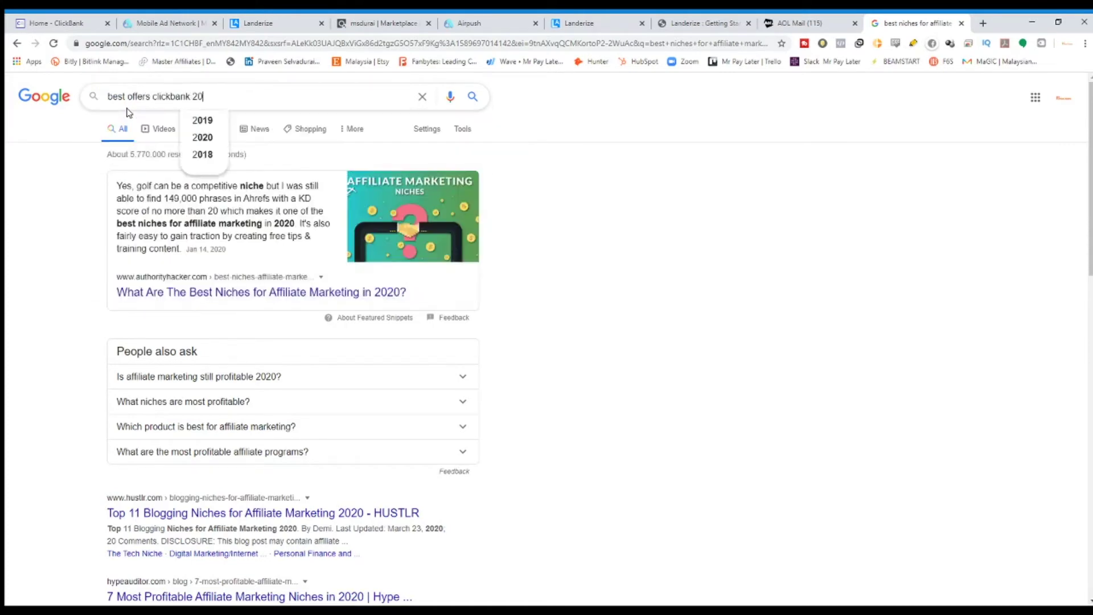
text(20)
key(Return)
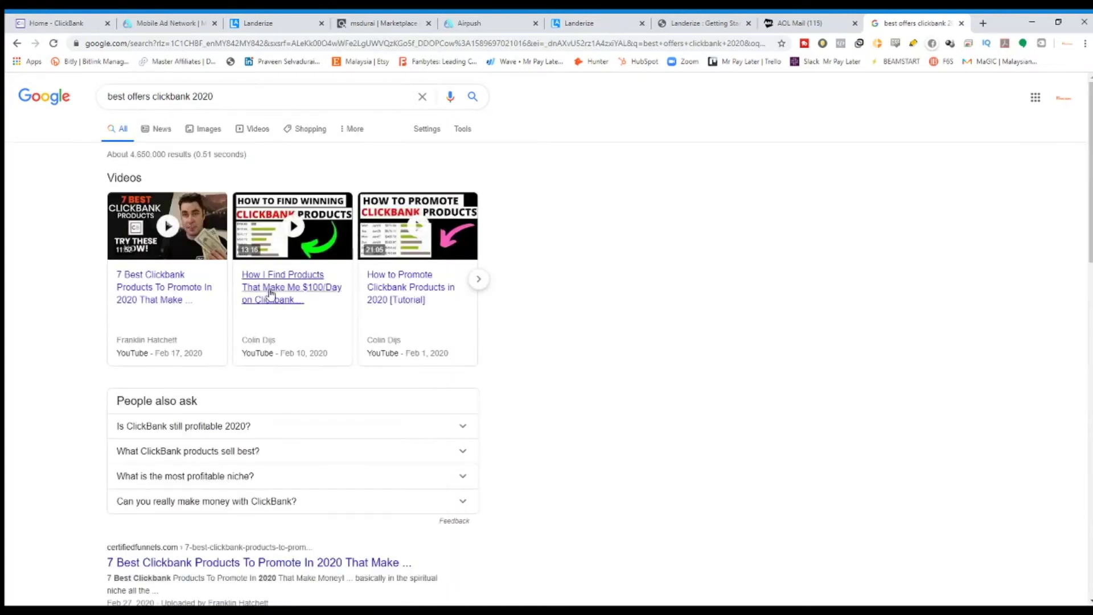
scroll(234, 217, down, 5)
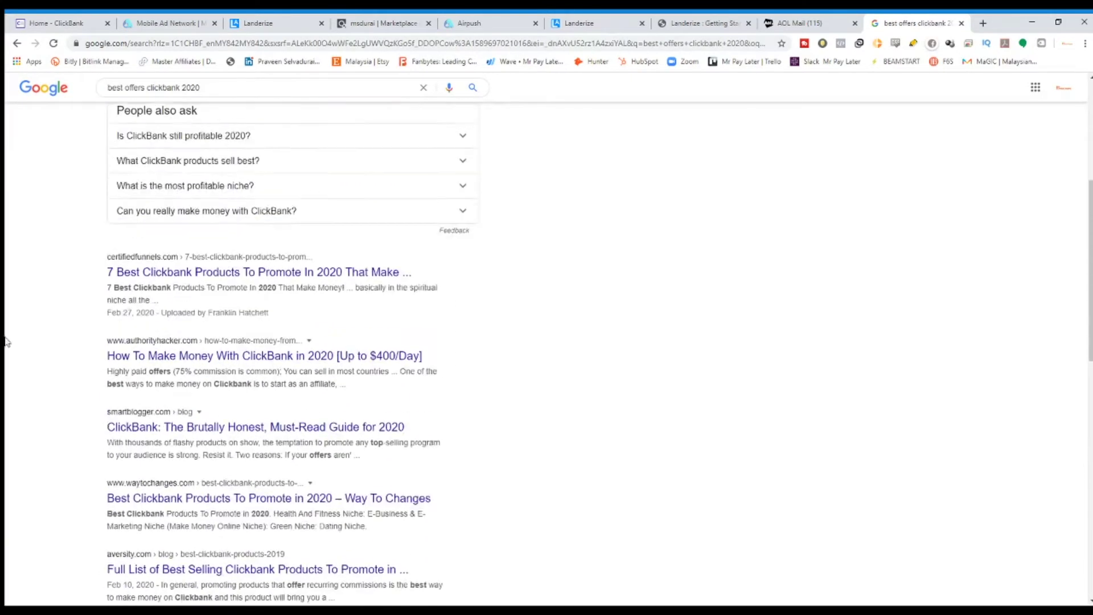
scroll(403, 361, up, 1)
drag(263, 310, 46, 292)
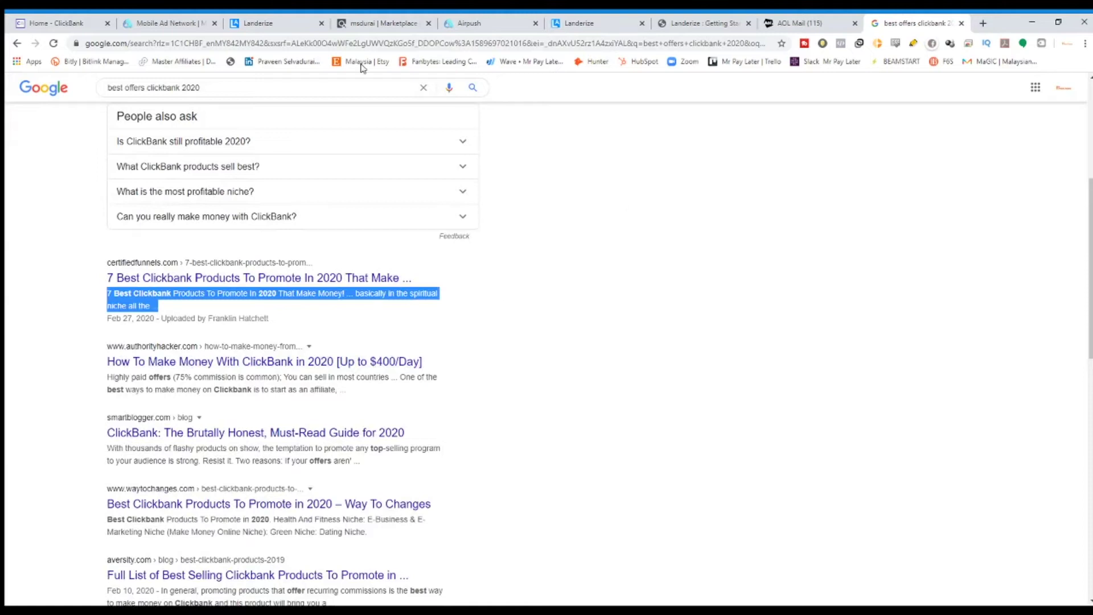
scroll(621, 293, up, 5)
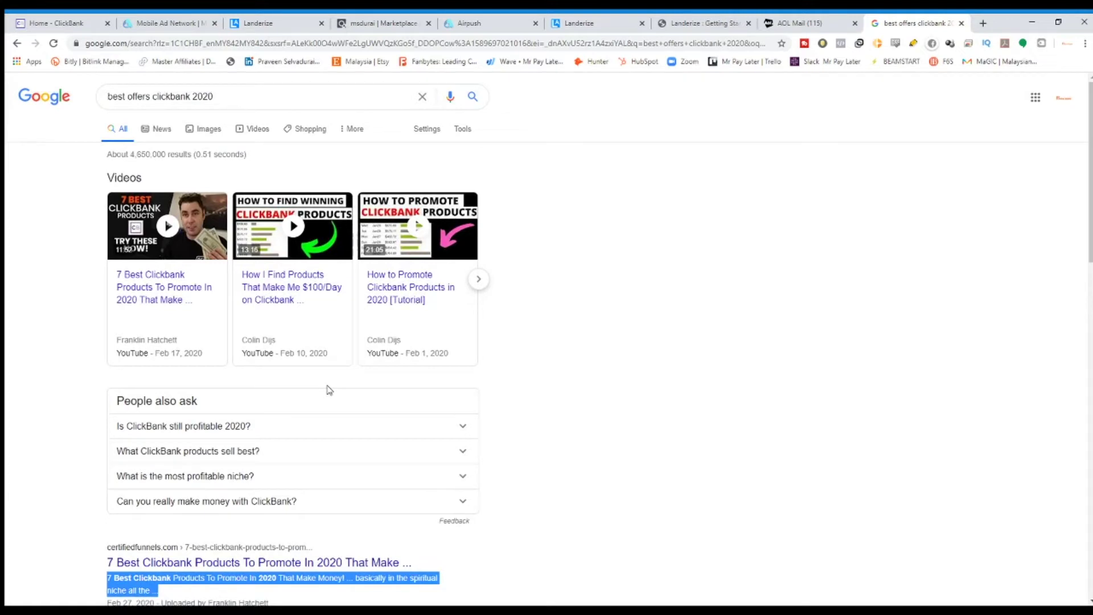
click(383, 23)
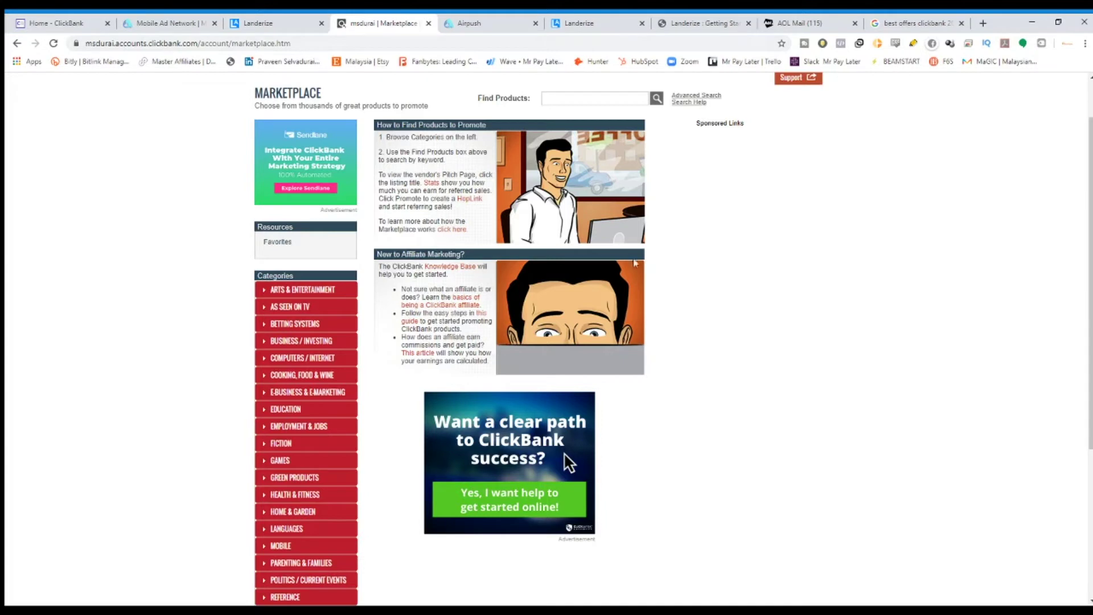
Expand the Computers / Internet category and load its product results.
scroll(326, 366, down, 1)
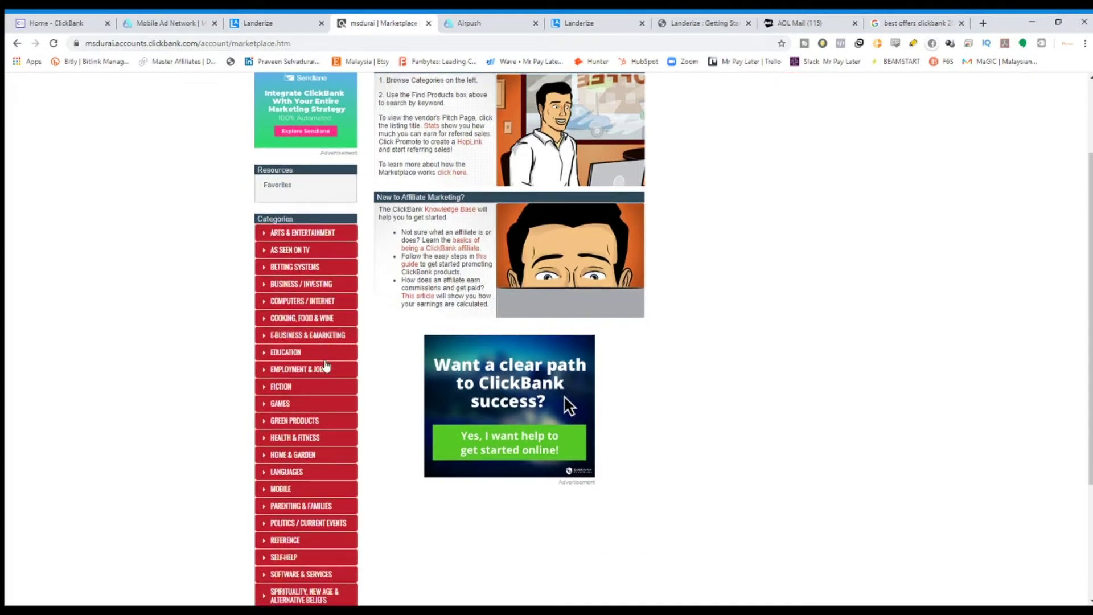
click(264, 303)
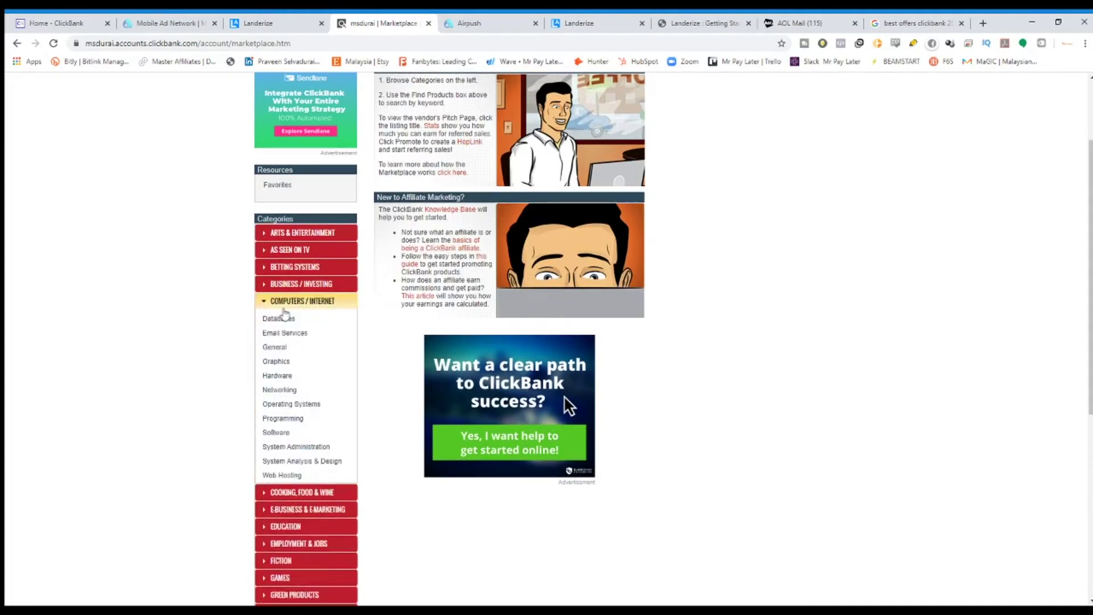
drag(261, 317, 324, 450)
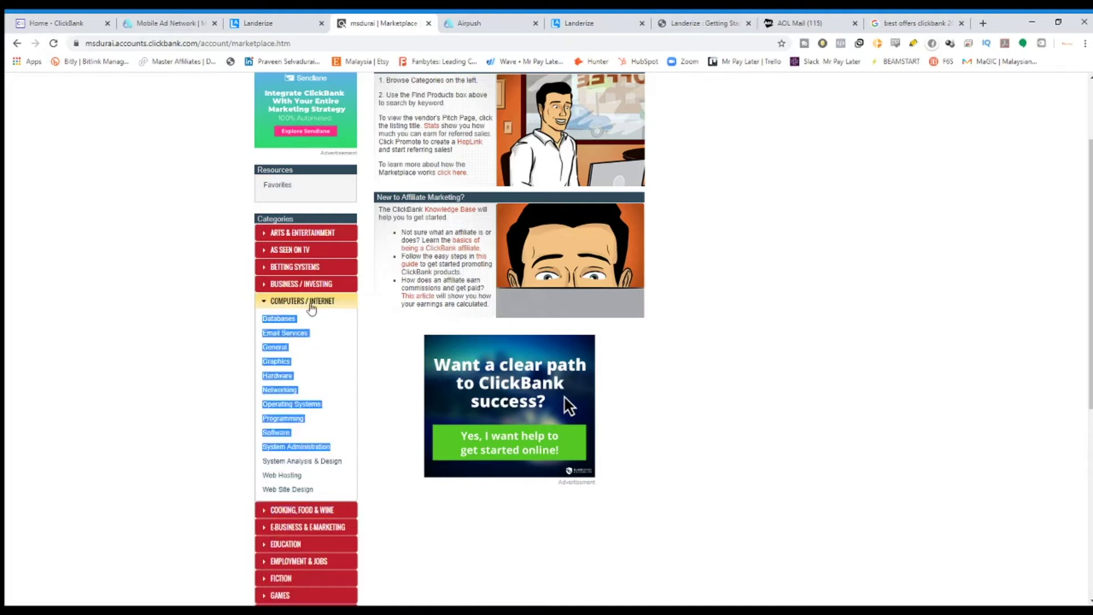
click(311, 306)
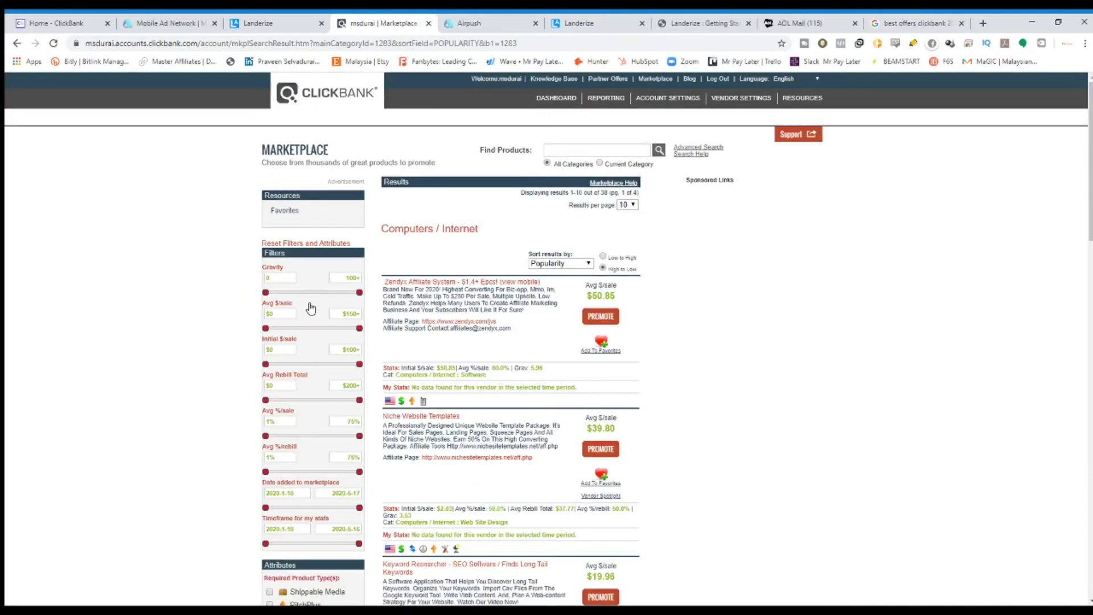
drag(656, 381, 384, 210)
click(672, 288)
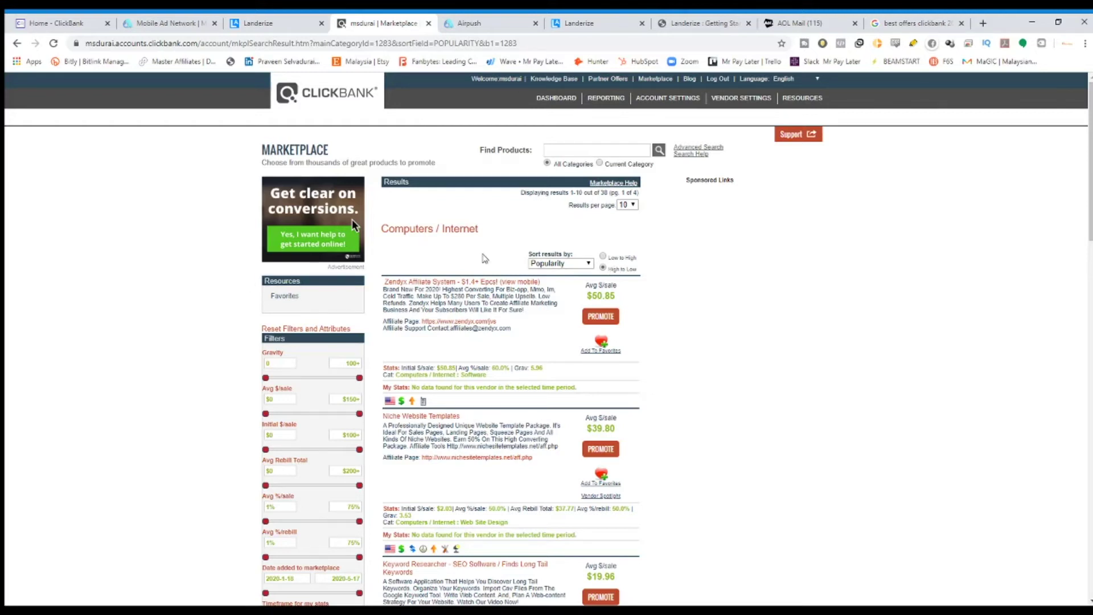
drag(484, 233, 389, 225)
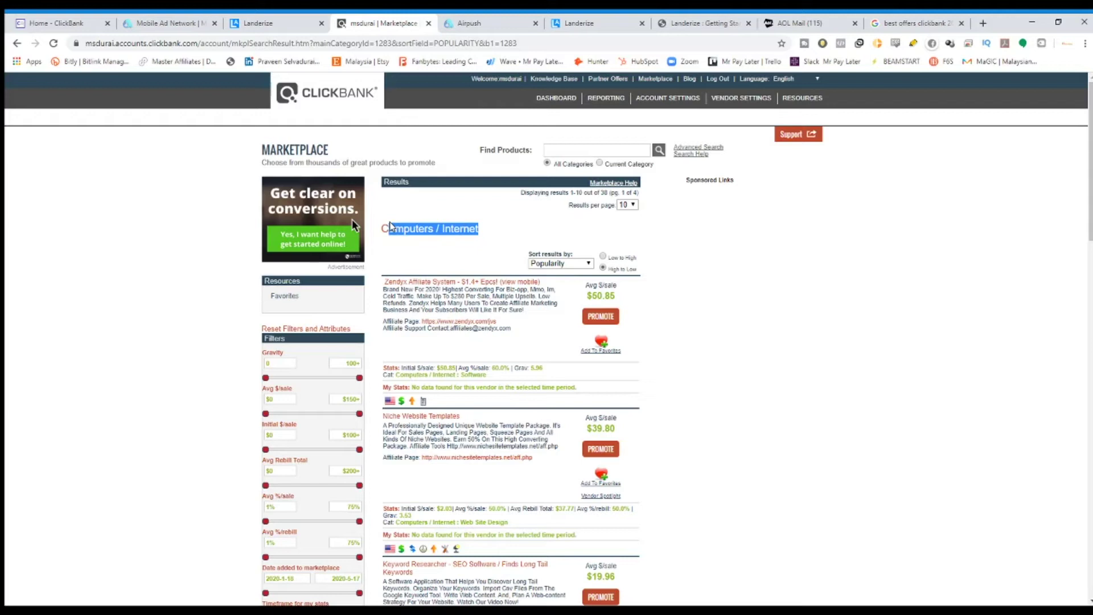
drag(408, 228, 481, 229)
scroll(405, 343, down, 10)
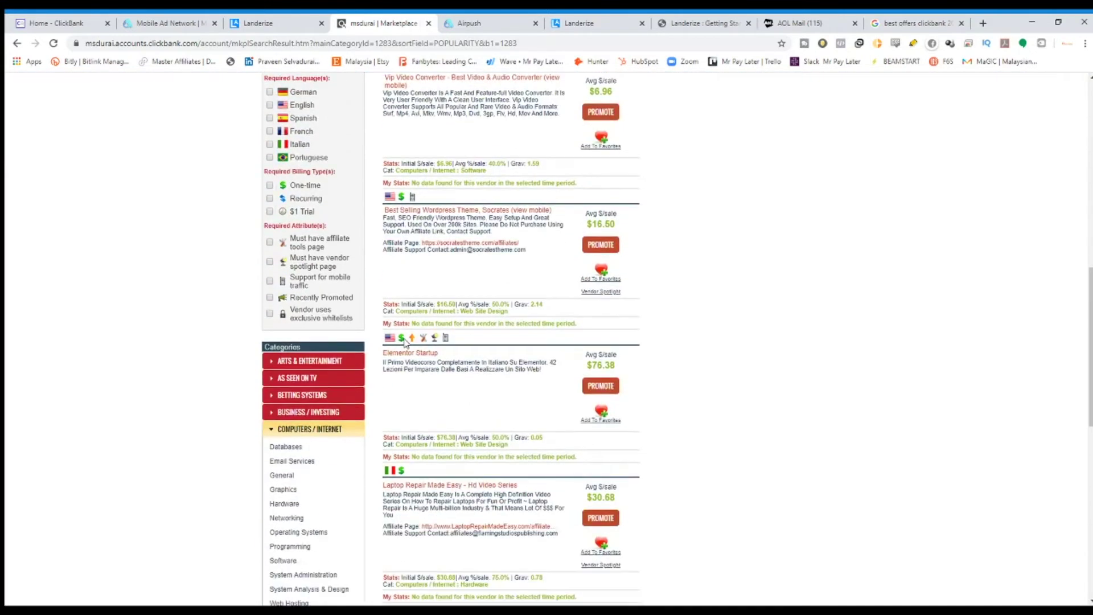
scroll(405, 344, up, 10)
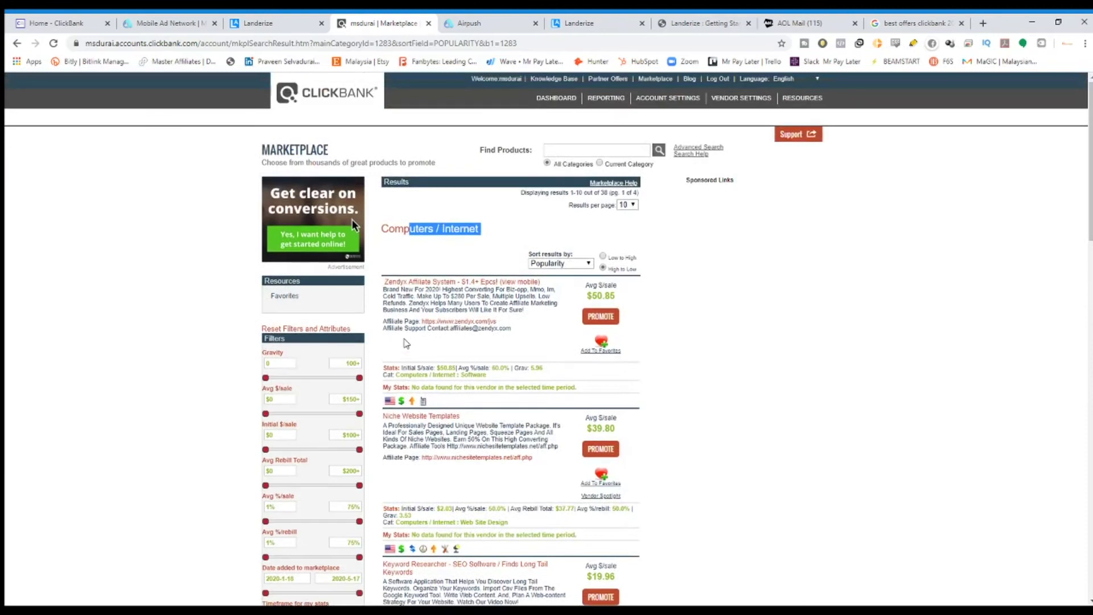
click(512, 226)
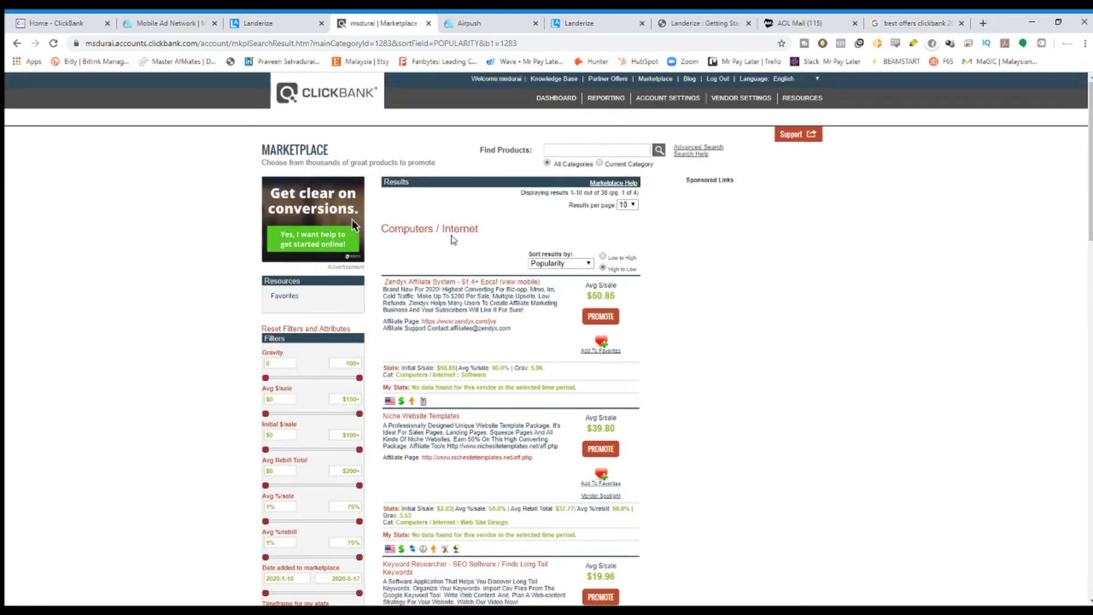
drag(379, 240, 503, 237)
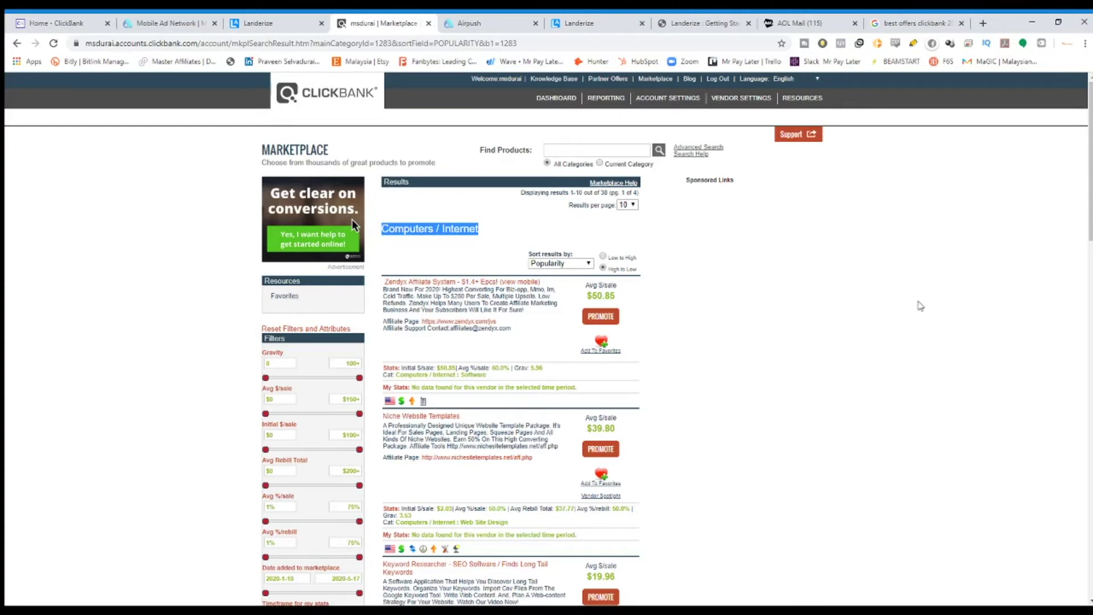
click(689, 390)
scroll(689, 391, down, 15)
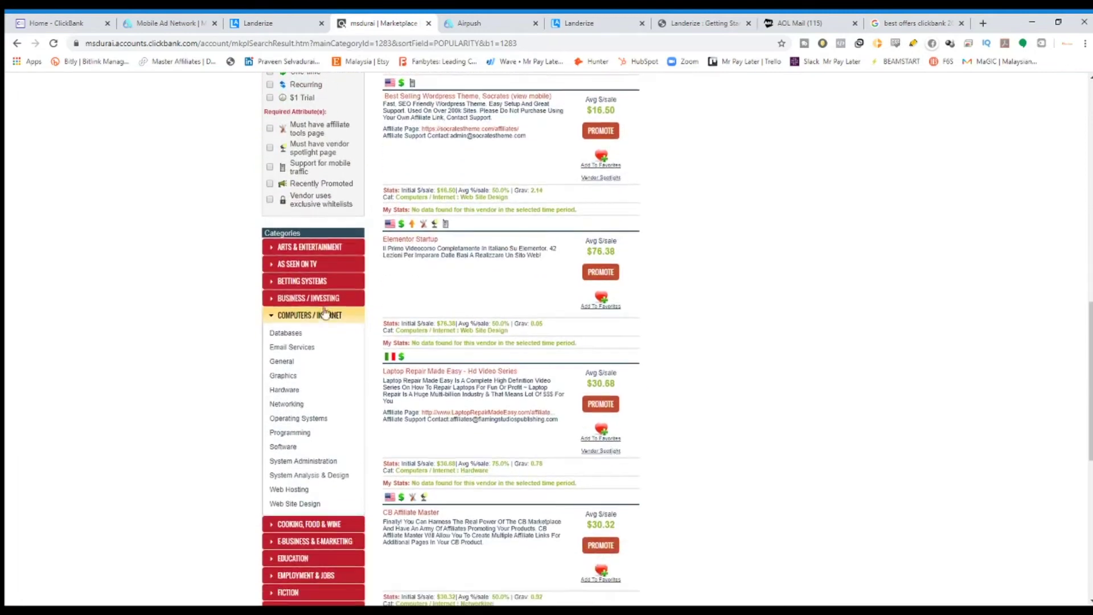
click(274, 316)
scroll(670, 275, up, 13)
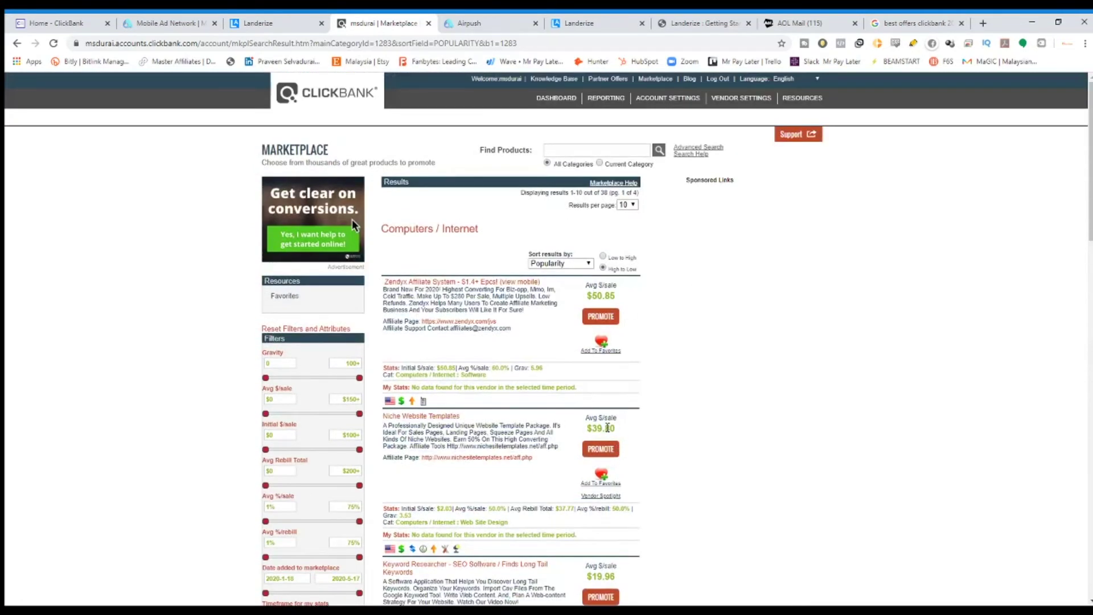
drag(478, 151, 592, 149)
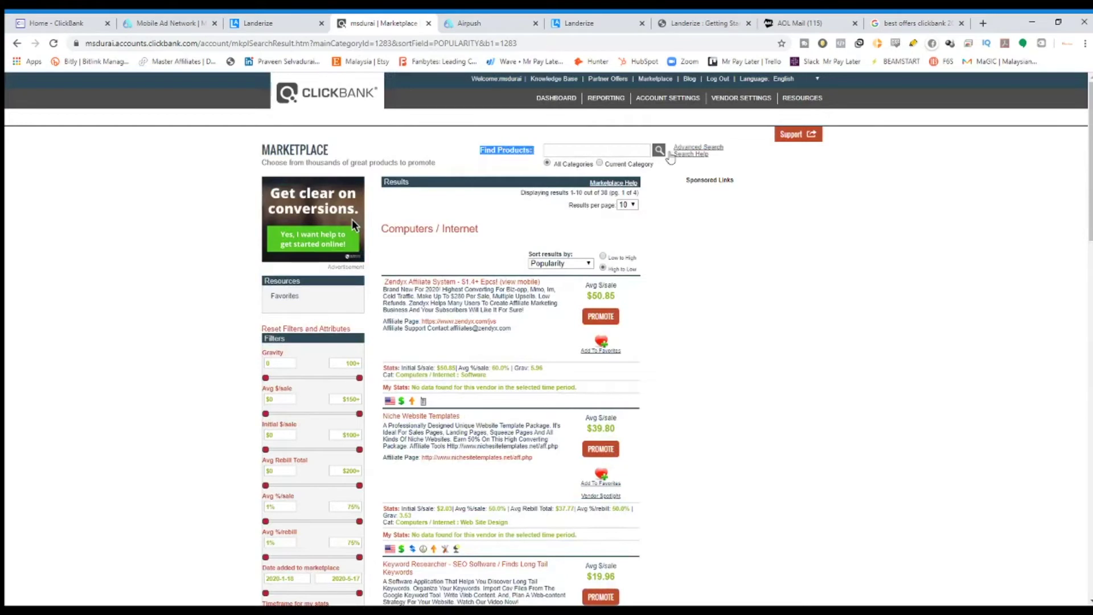
Search products across all categories, returning 3697 results.
click(659, 152)
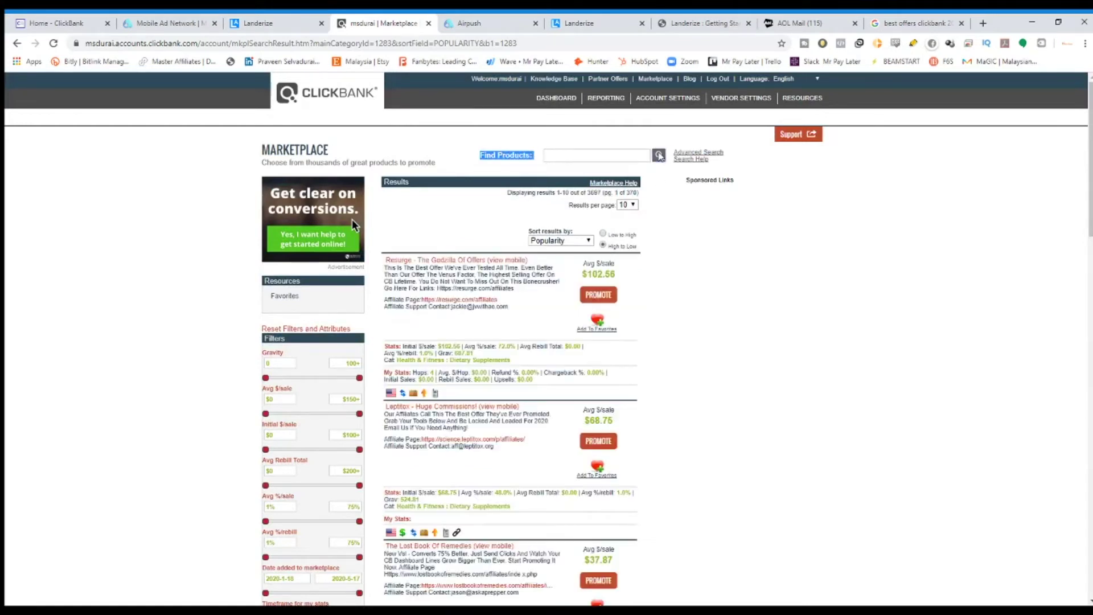
scroll(632, 182, down, 5)
scroll(620, 194, up, 5)
drag(543, 192, 613, 202)
click(585, 192)
double_click(590, 192)
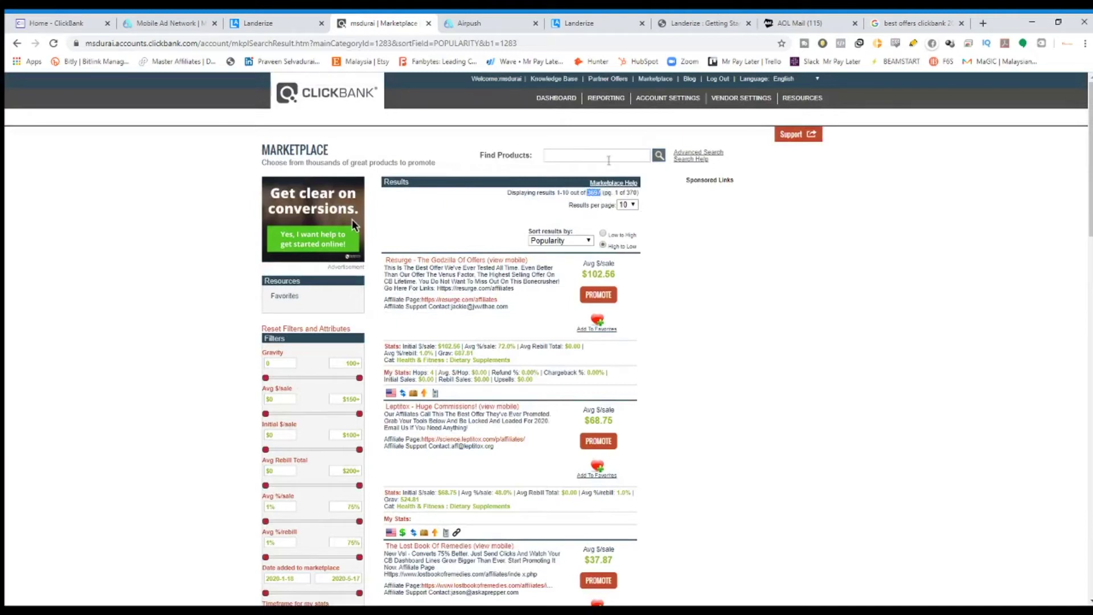
Sort the Marketplace results by Gravity, high to low.
click(573, 247)
click(583, 303)
click(574, 240)
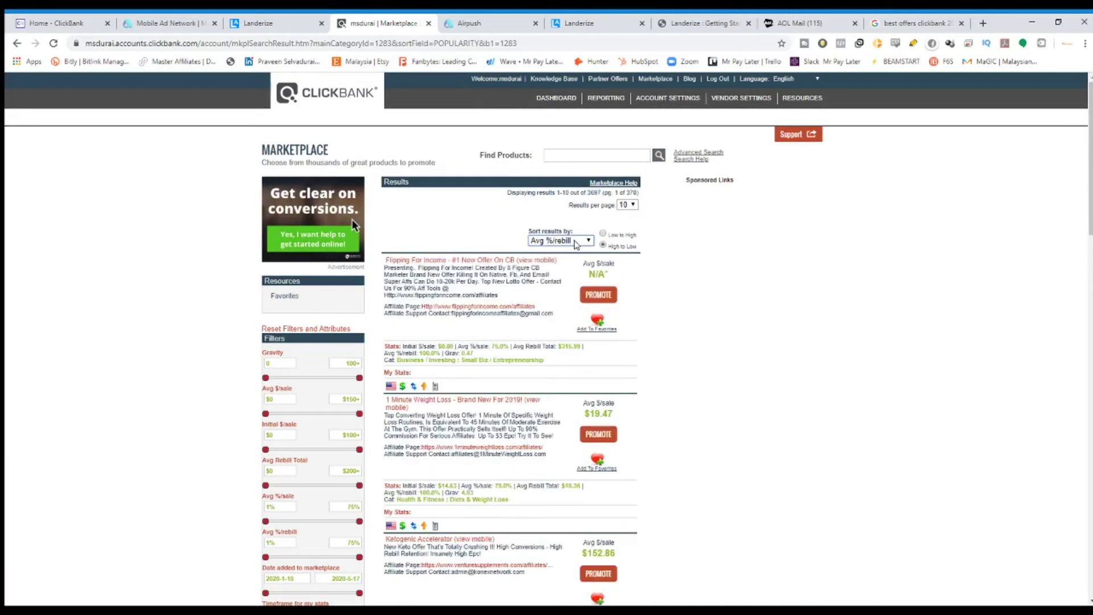
click(580, 309)
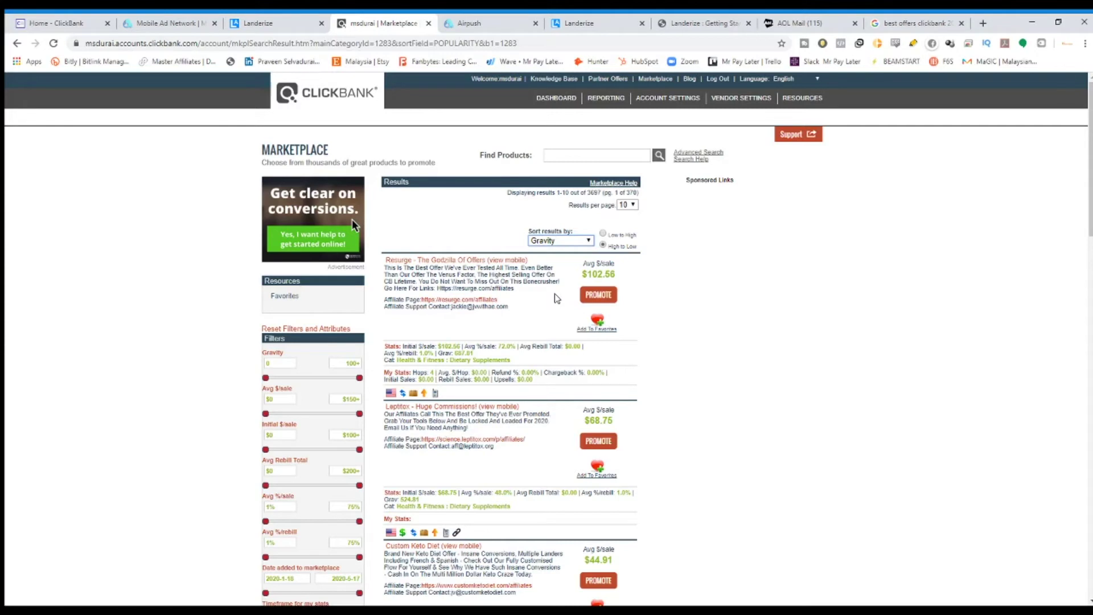
drag(577, 232, 522, 234)
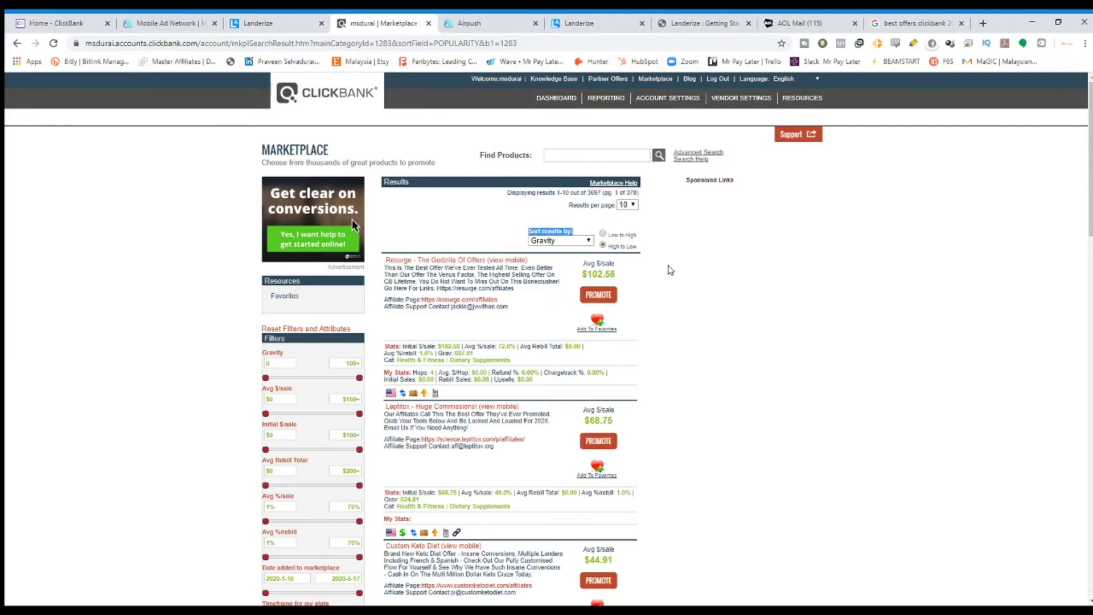
Review the top Resurge listing: its $102.56 average sale, title and affiliate page address.
scroll(431, 328, down, 2)
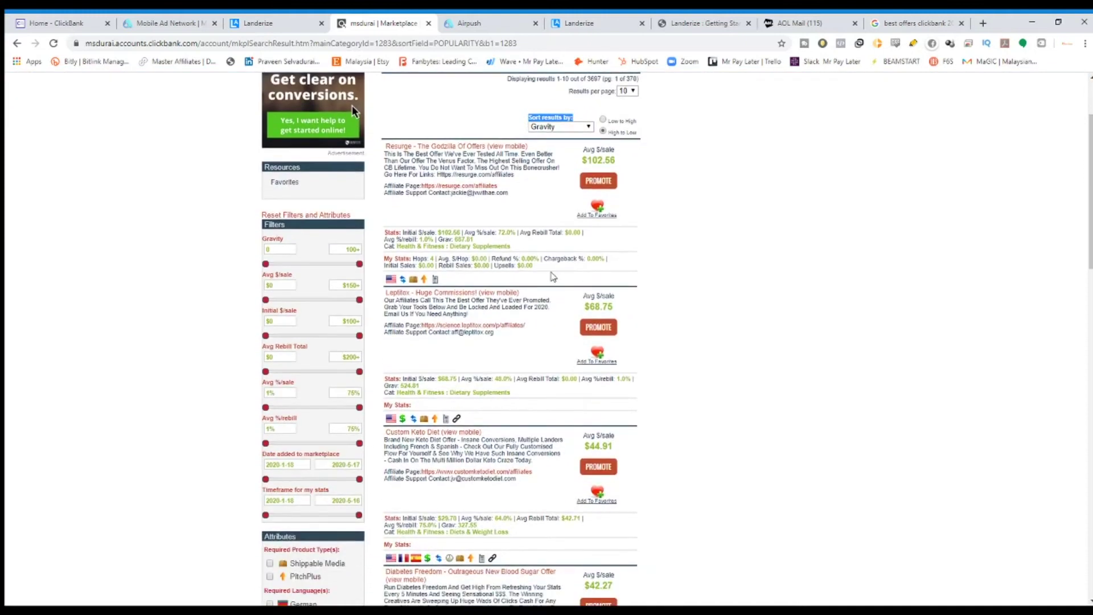
drag(419, 266, 456, 242)
click(478, 240)
scroll(475, 326, up, 2)
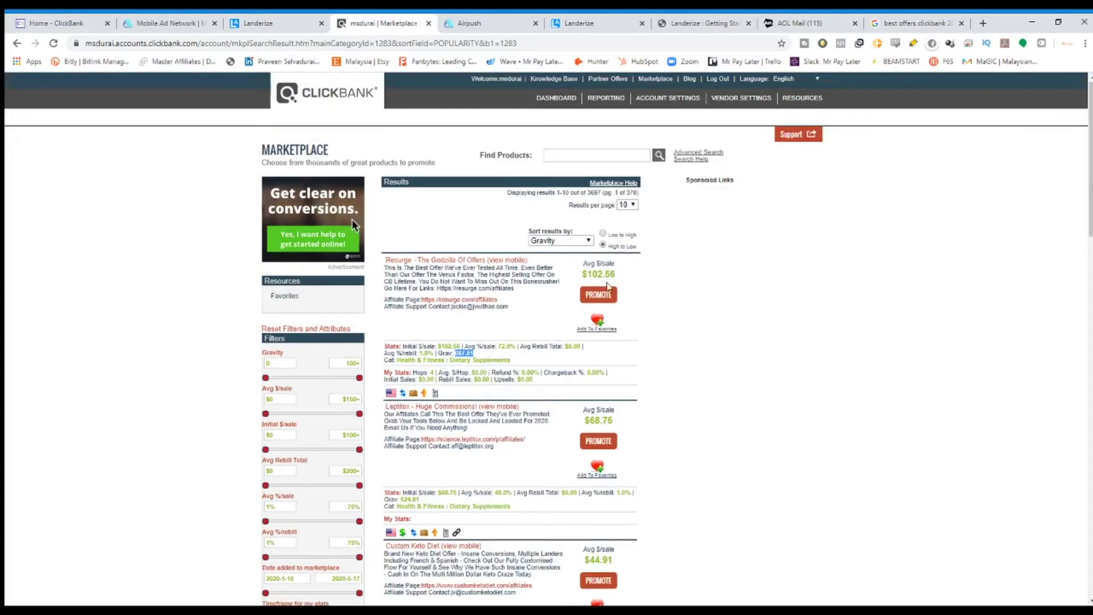
drag(582, 275, 633, 281)
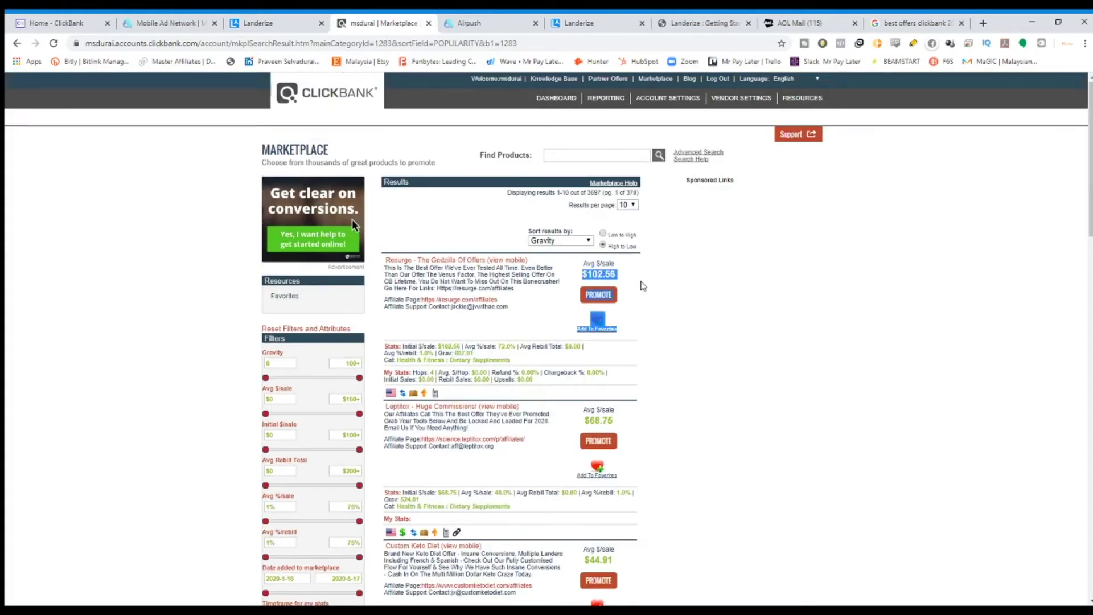
click(641, 289)
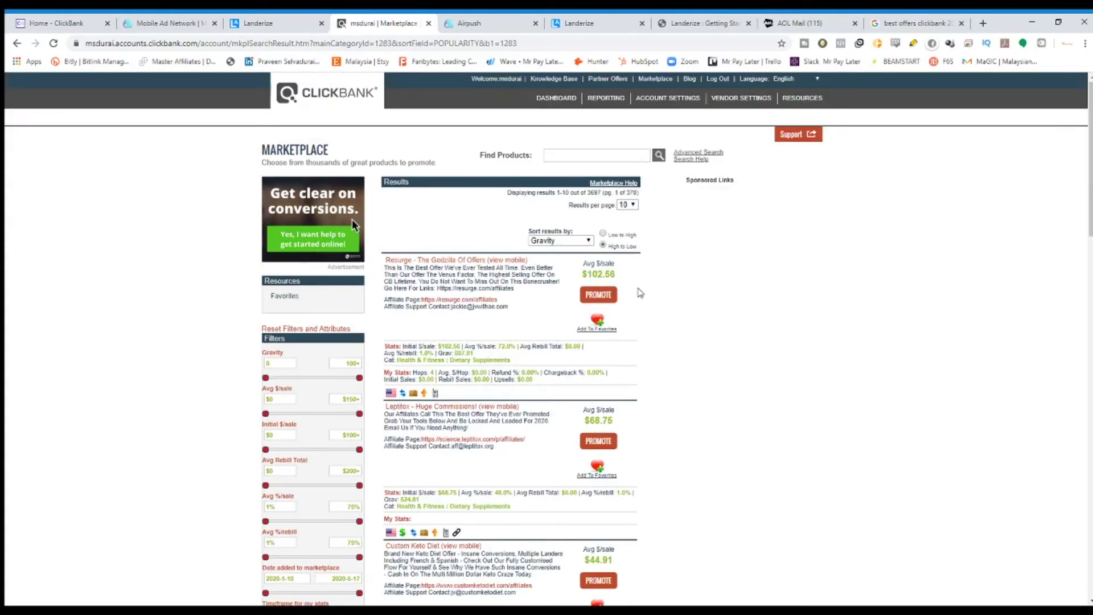
drag(529, 260, 376, 270)
drag(499, 300, 420, 300)
drag(578, 260, 385, 257)
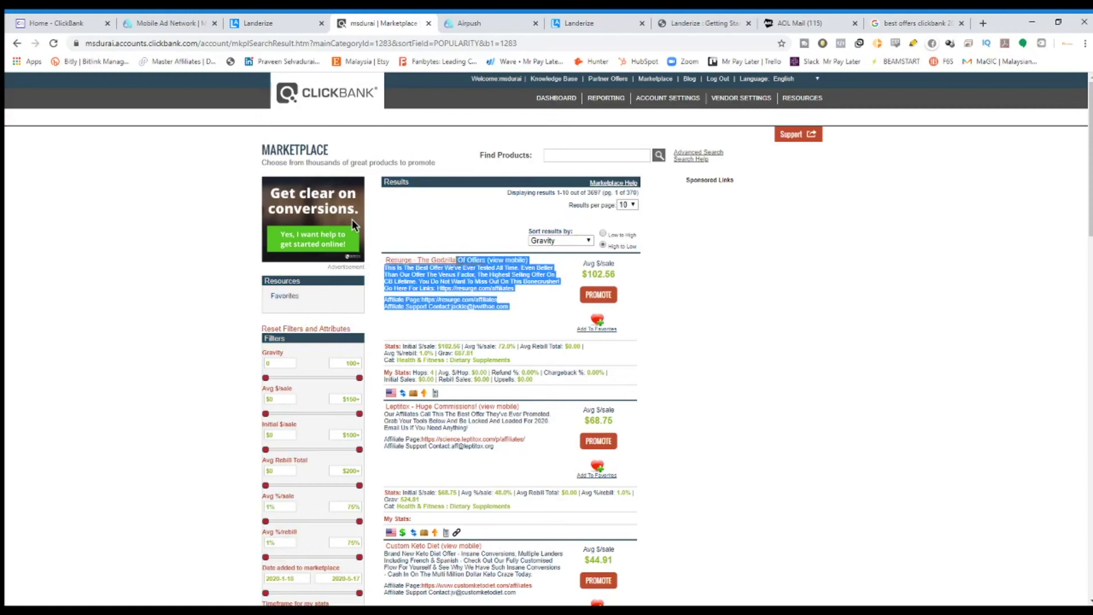
click(560, 280)
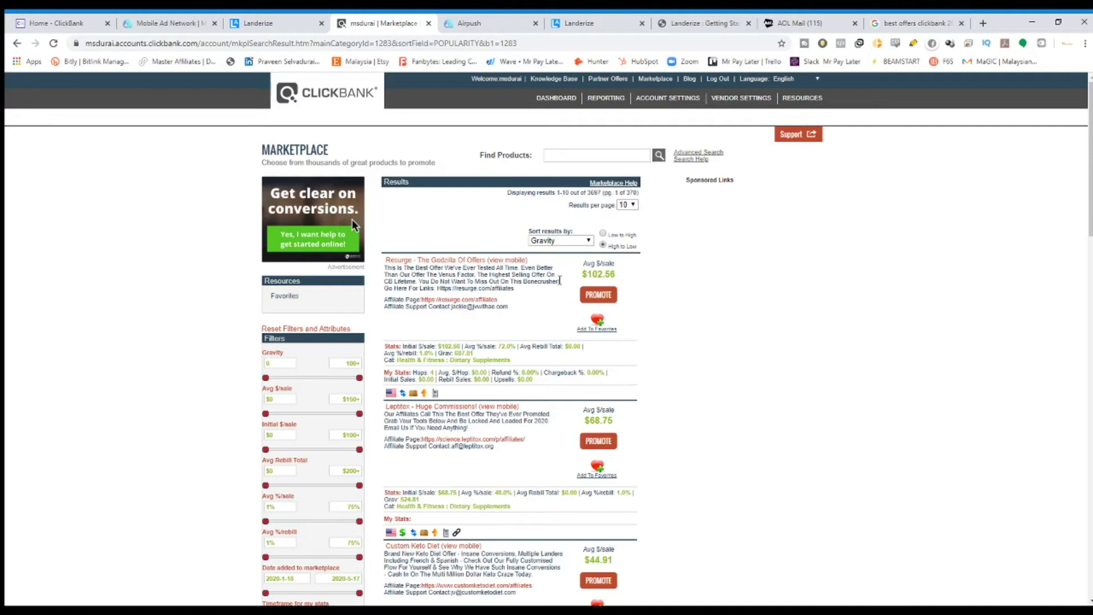
drag(499, 301, 415, 303)
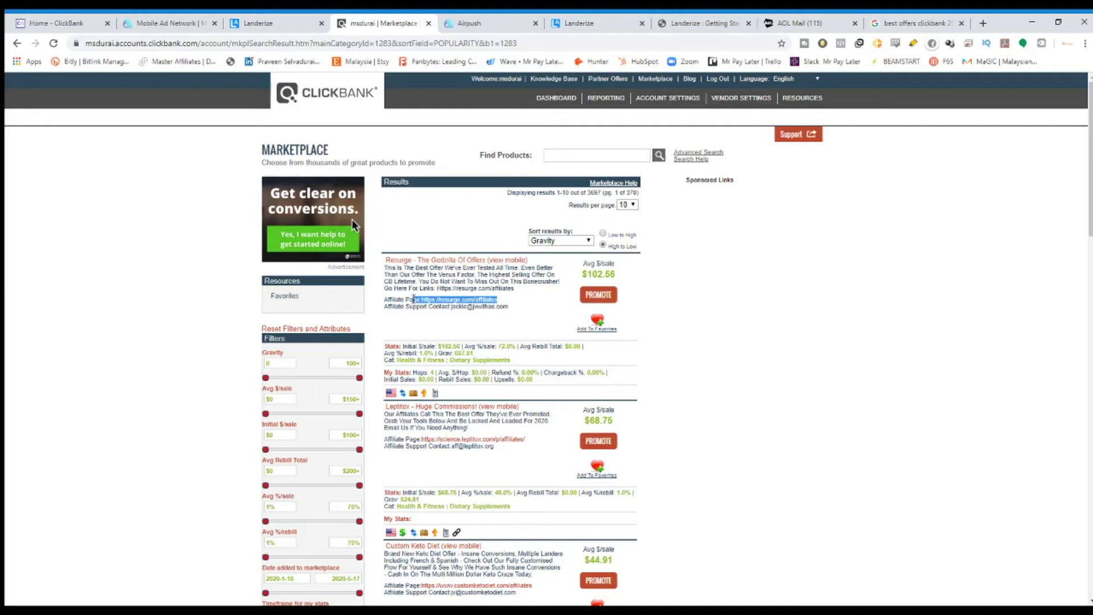
scroll(525, 358, down, 15)
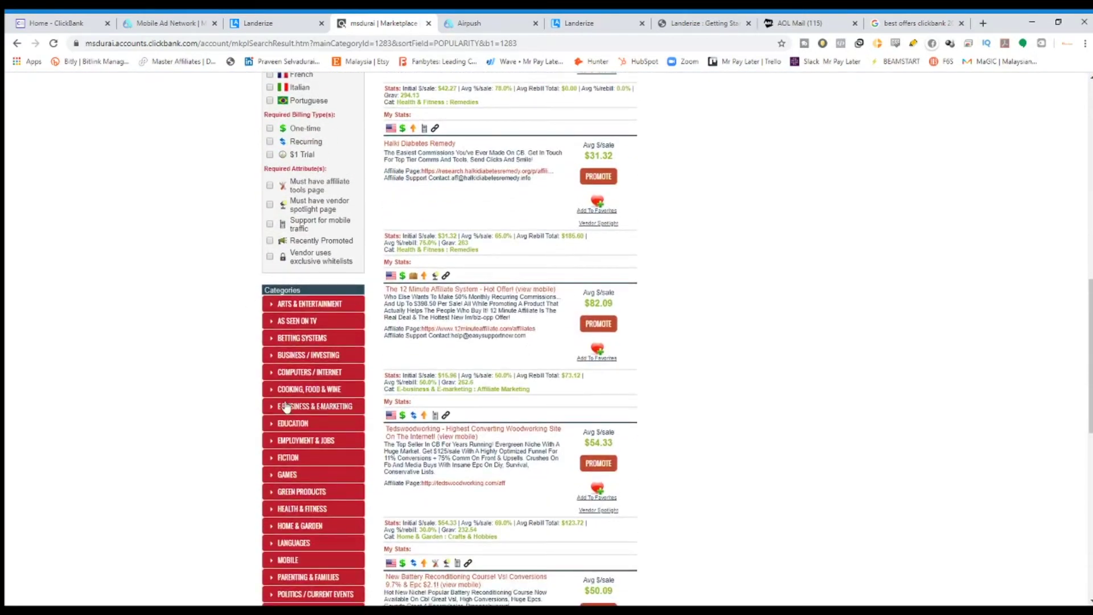
Open the Betting Systems category results, led by Betting Gods.
click(274, 340)
scroll(670, 378, up, 15)
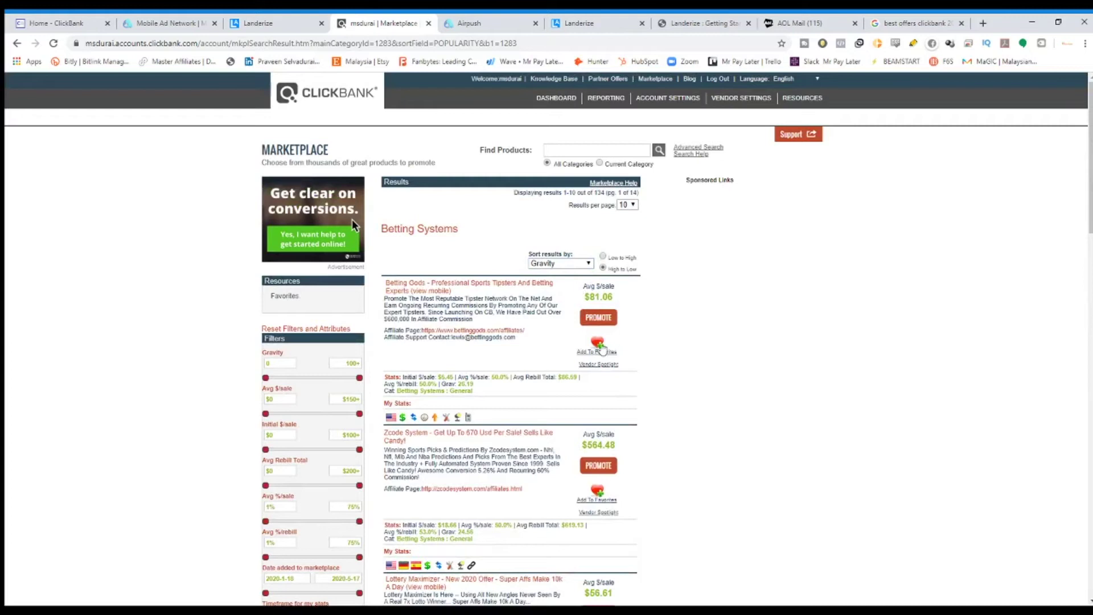
scroll(415, 379, down, 1)
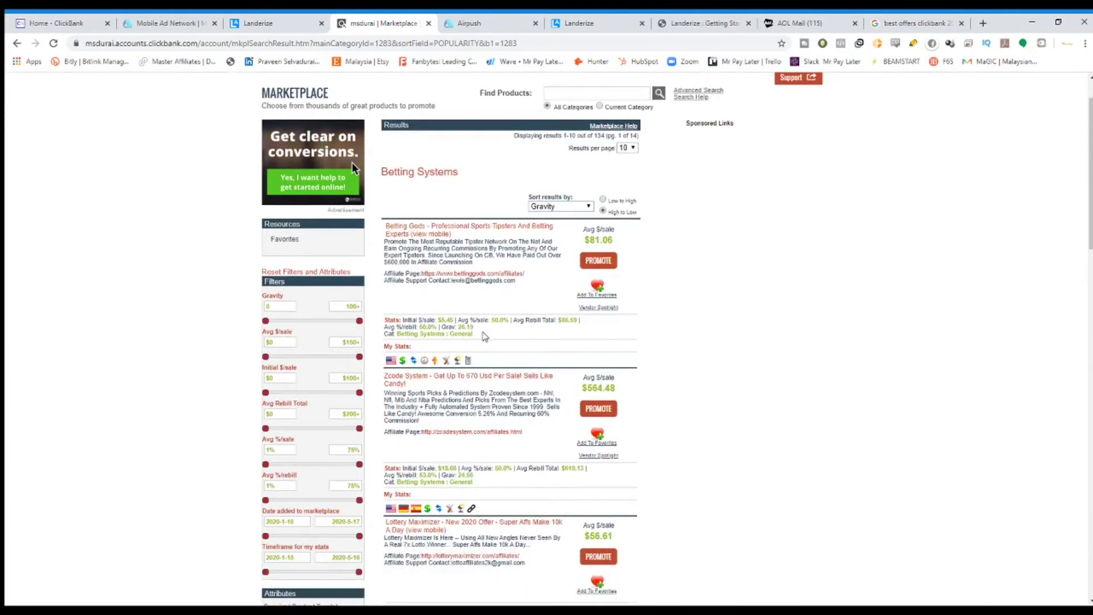
drag(448, 327, 483, 341)
click(483, 340)
triple_click(479, 328)
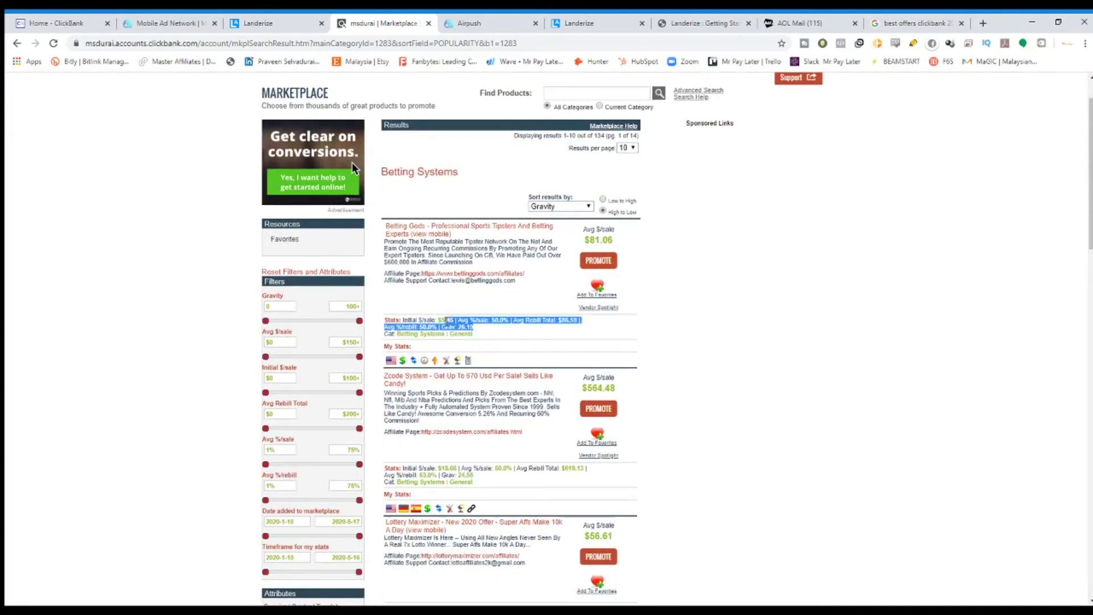
click(468, 327)
scroll(520, 336, down, 4)
scroll(519, 333, up, 5)
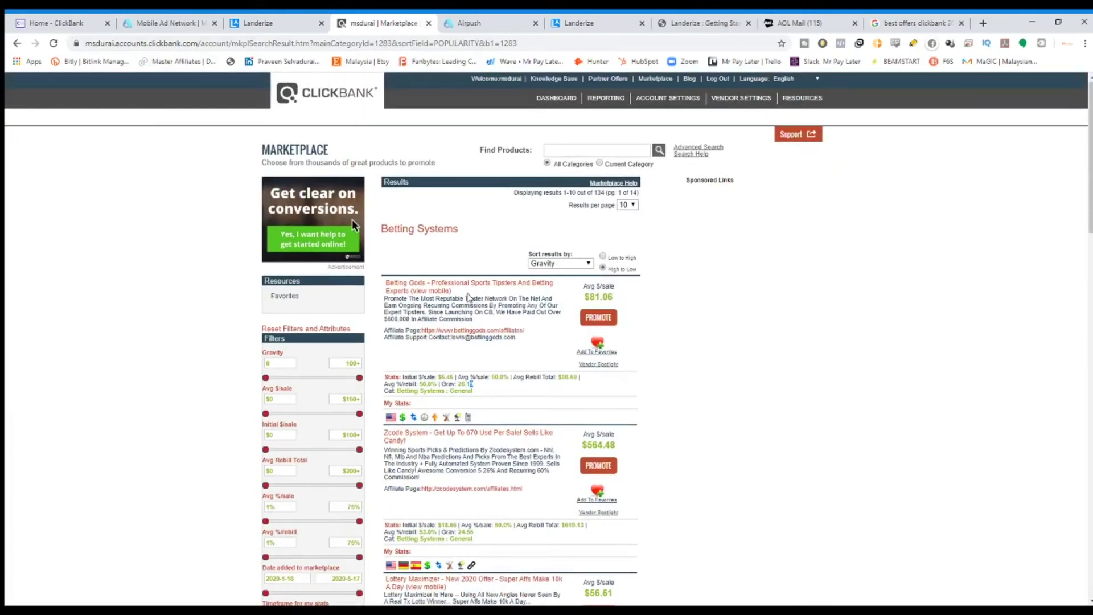
Check Betting Gods' 26.19 gravity and open its sales and affiliate pages in new tabs.
drag(494, 323, 399, 306)
drag(520, 393, 385, 375)
click(481, 391)
drag(475, 385, 459, 378)
middle_click(466, 288)
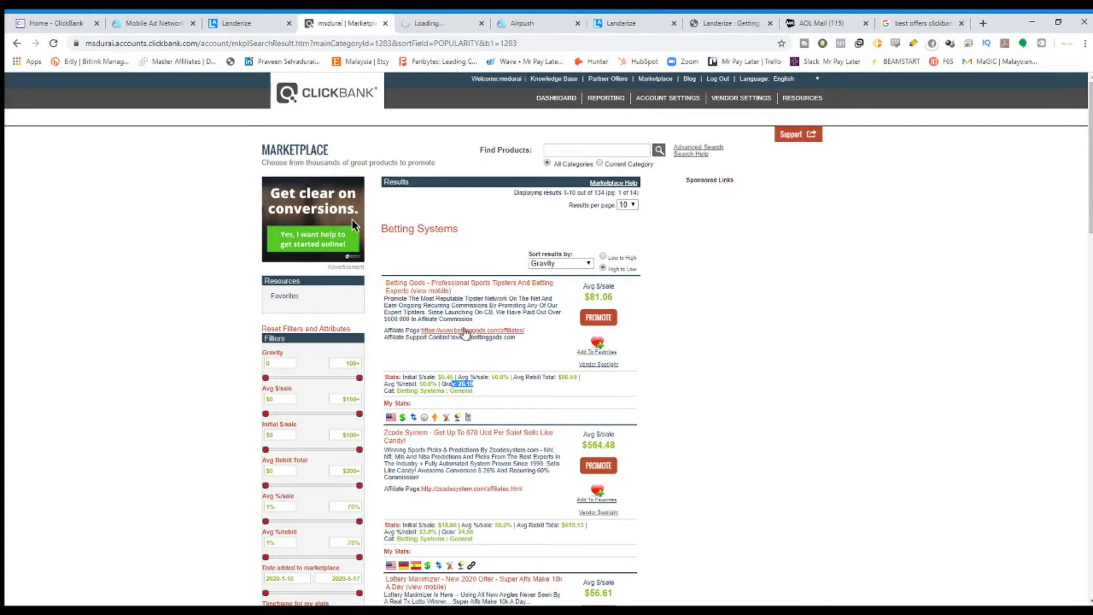
middle_click(479, 335)
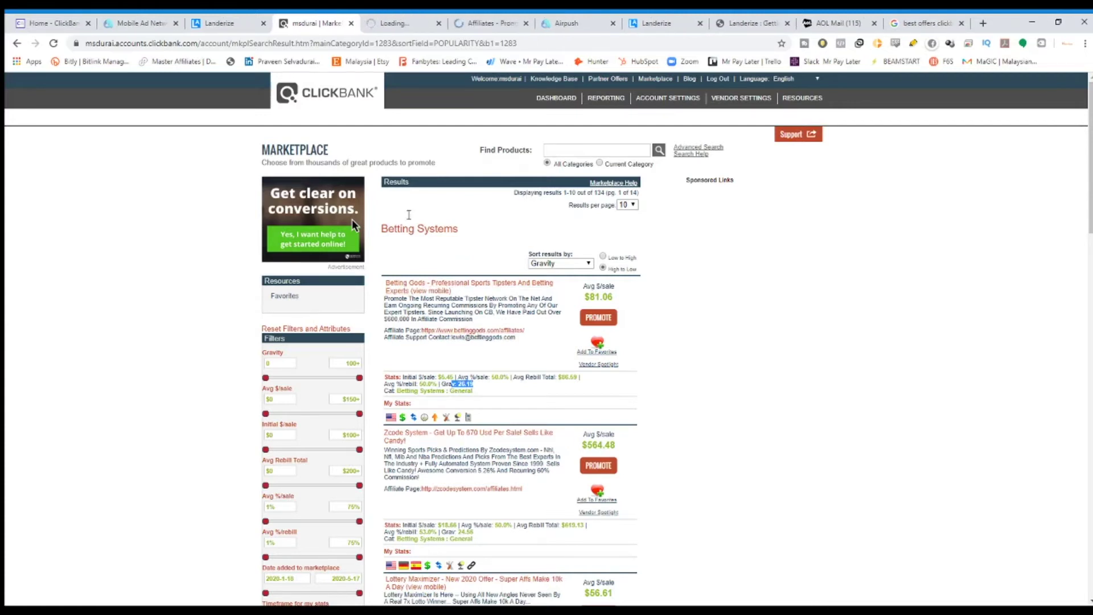
click(480, 394)
Look over the Betting Gods free-tips home page, then move to its affiliates page.
click(417, 18)
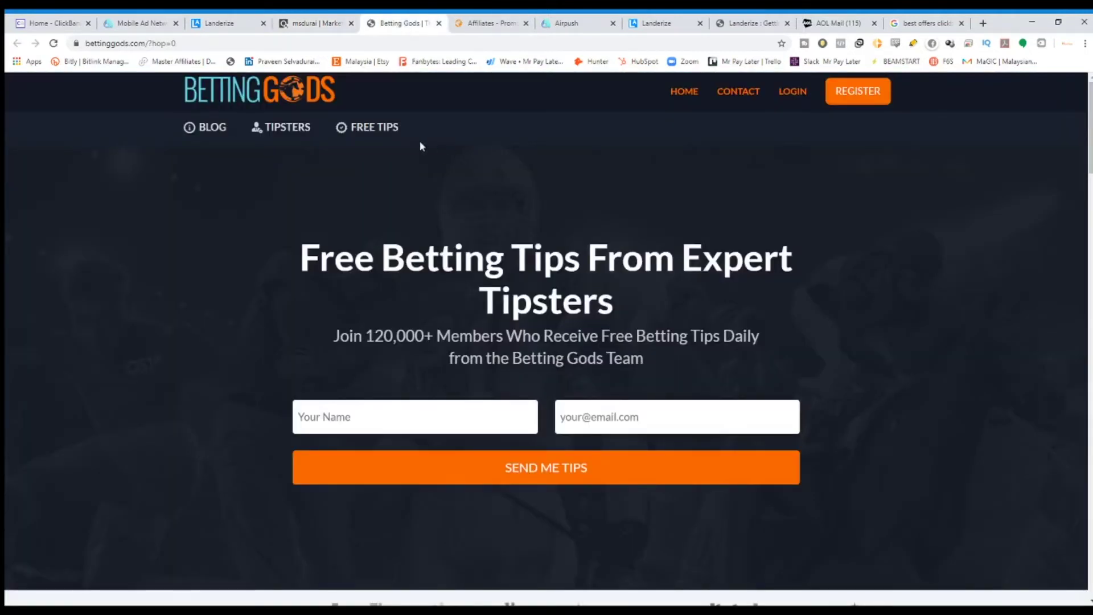
scroll(473, 301, down, 4)
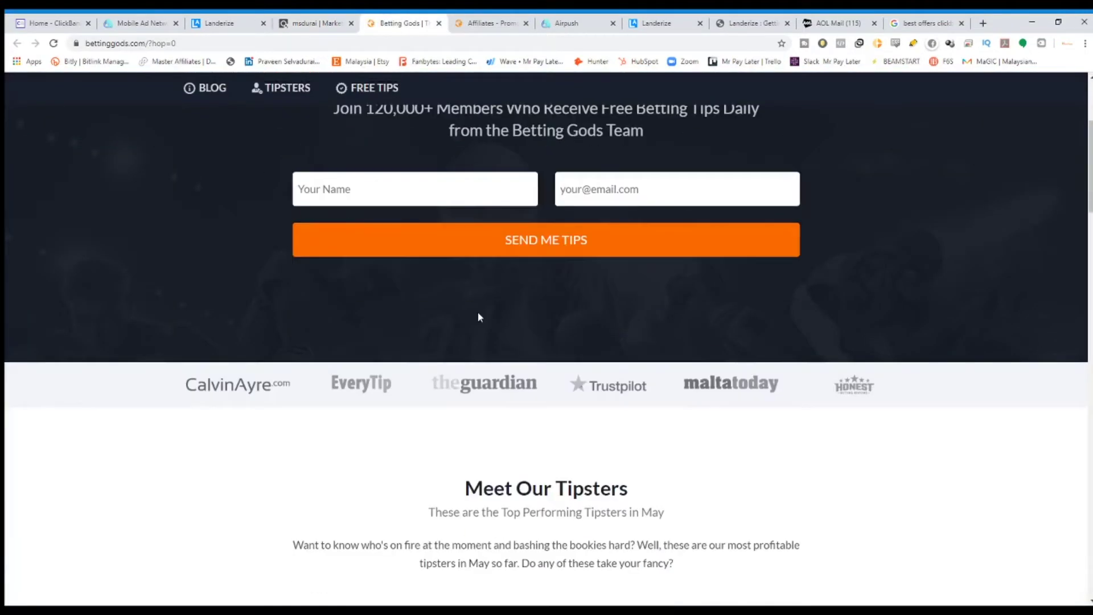
scroll(477, 313, up, 2)
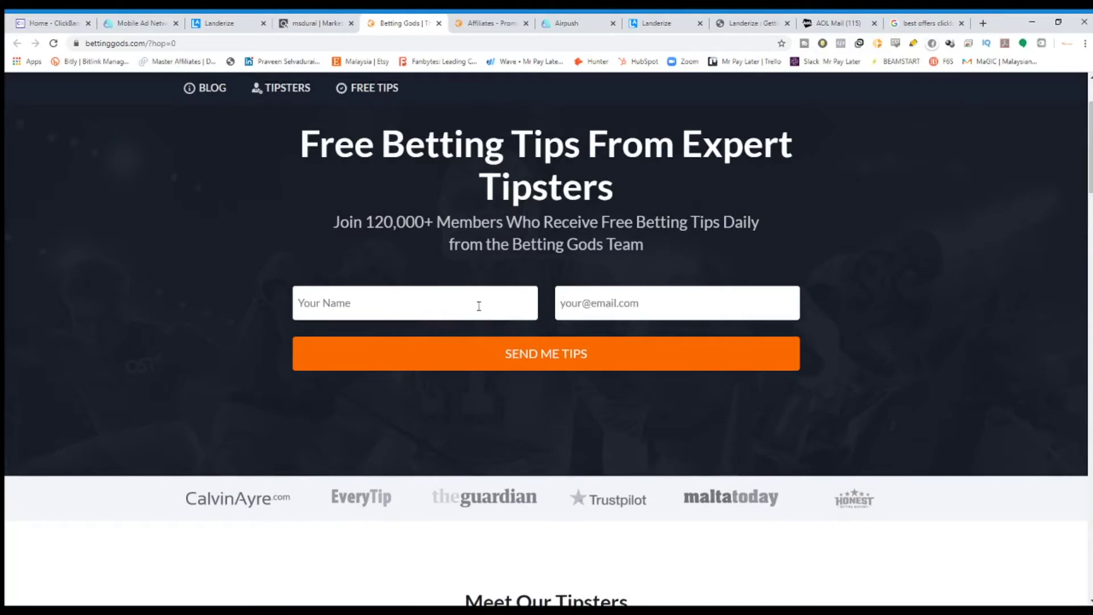
click(481, 22)
click(393, 23)
scroll(530, 330, down, 20)
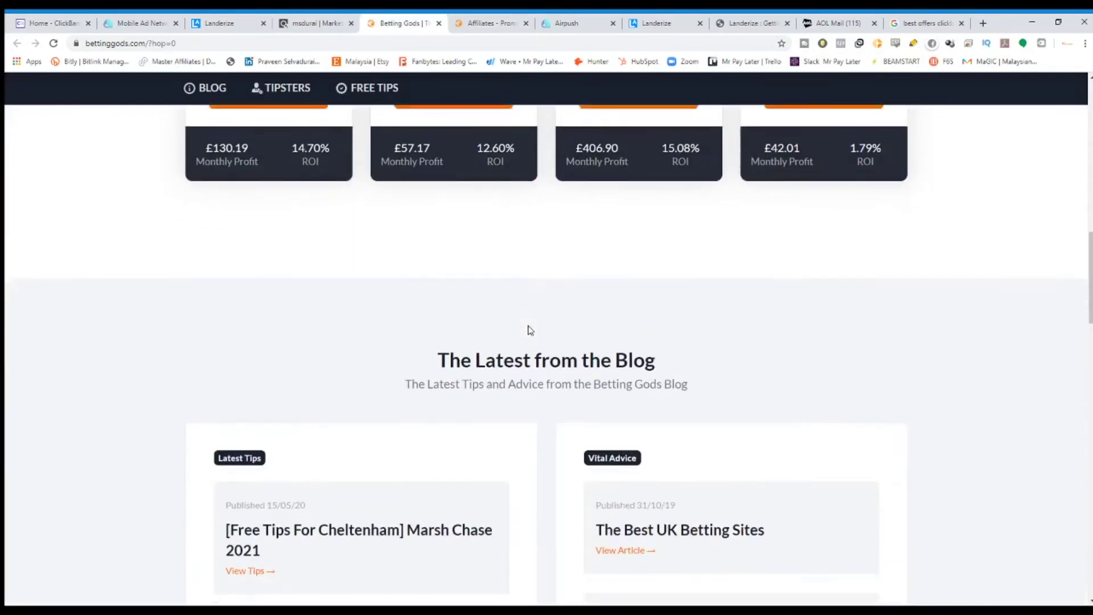
scroll(786, 408, down, 15)
scroll(893, 439, up, 2)
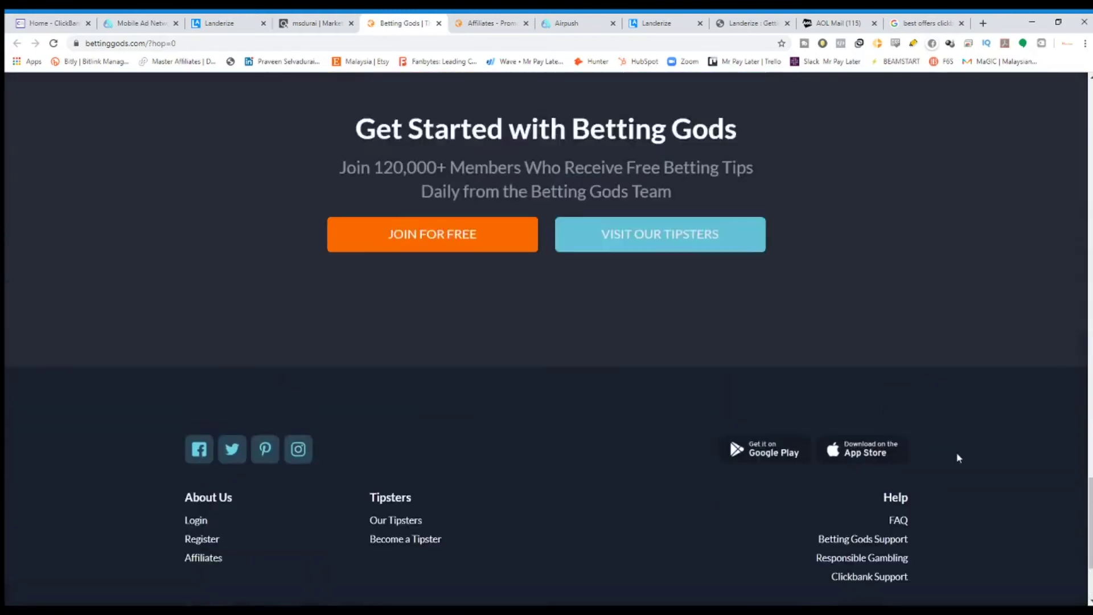
scroll(957, 454, down, 3)
drag(1088, 513, 1060, 121)
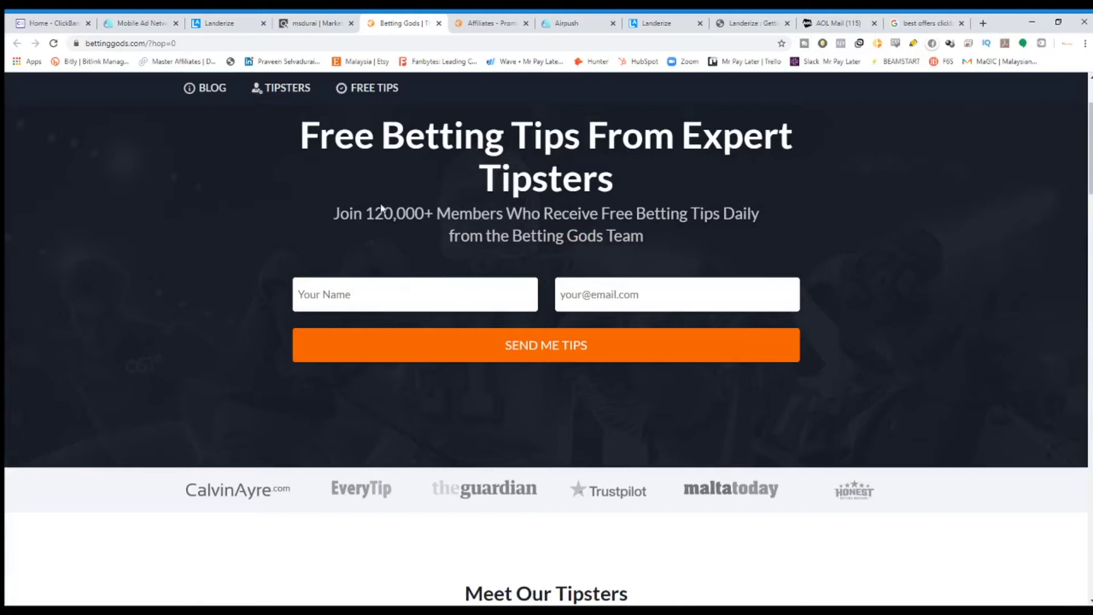
scroll(338, 142, up, 2)
scroll(485, 248, down, 15)
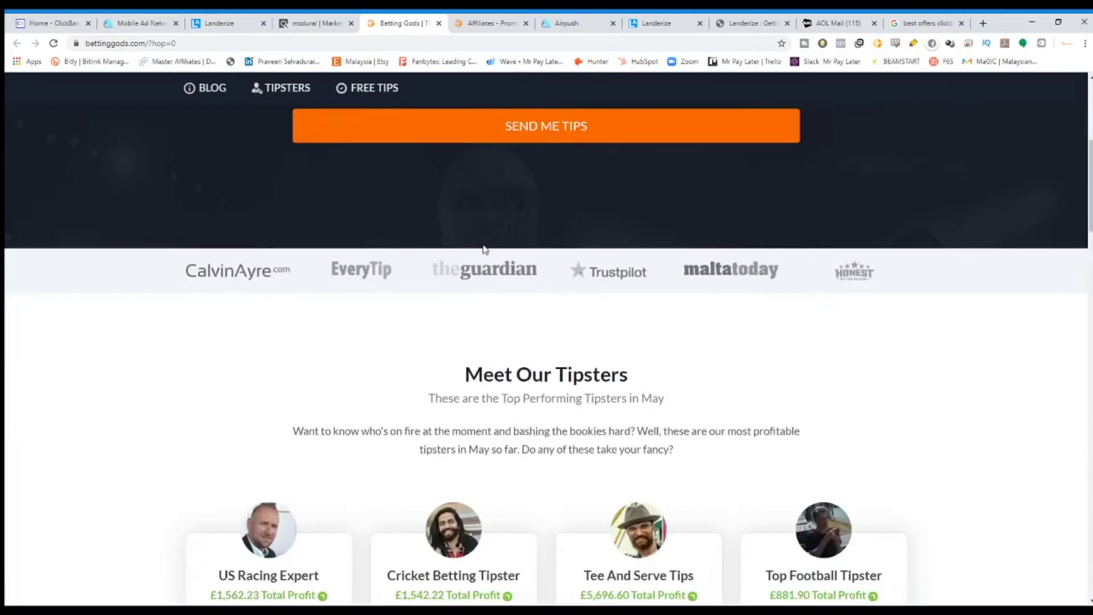
scroll(485, 248, up, 15)
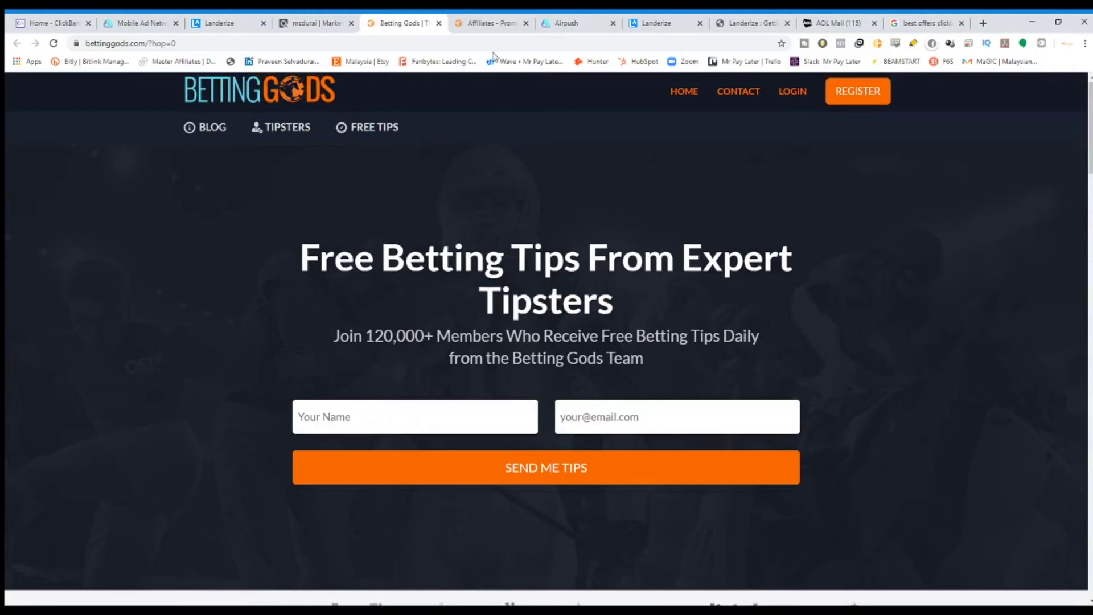
click(484, 22)
Scroll the Betting Gods affiliates page and open the Vision Racing details.
scroll(713, 353, down, 10)
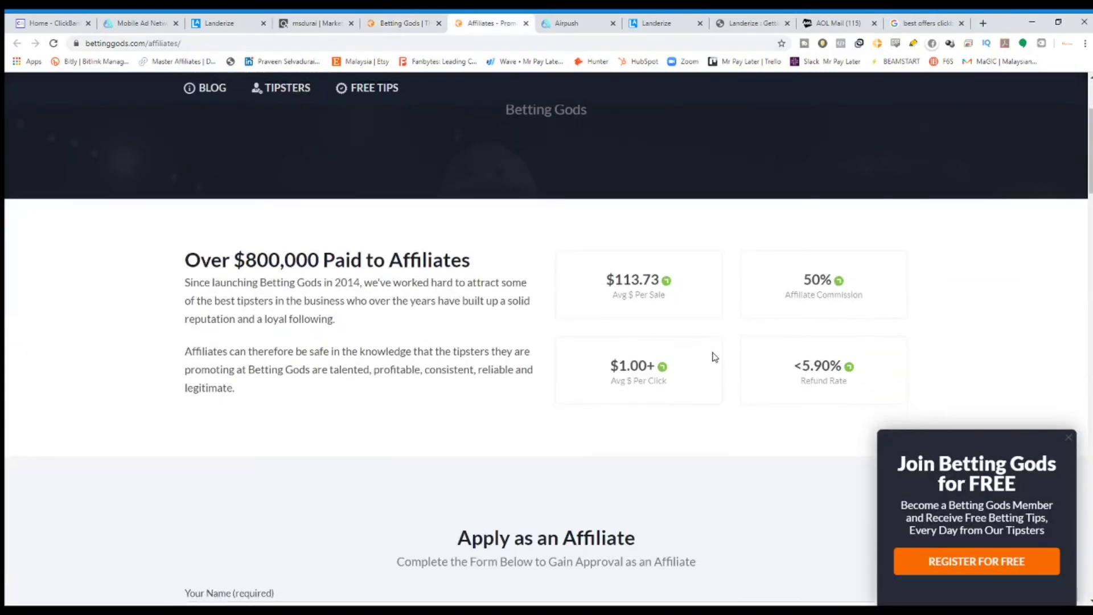
scroll(249, 312, down, 1)
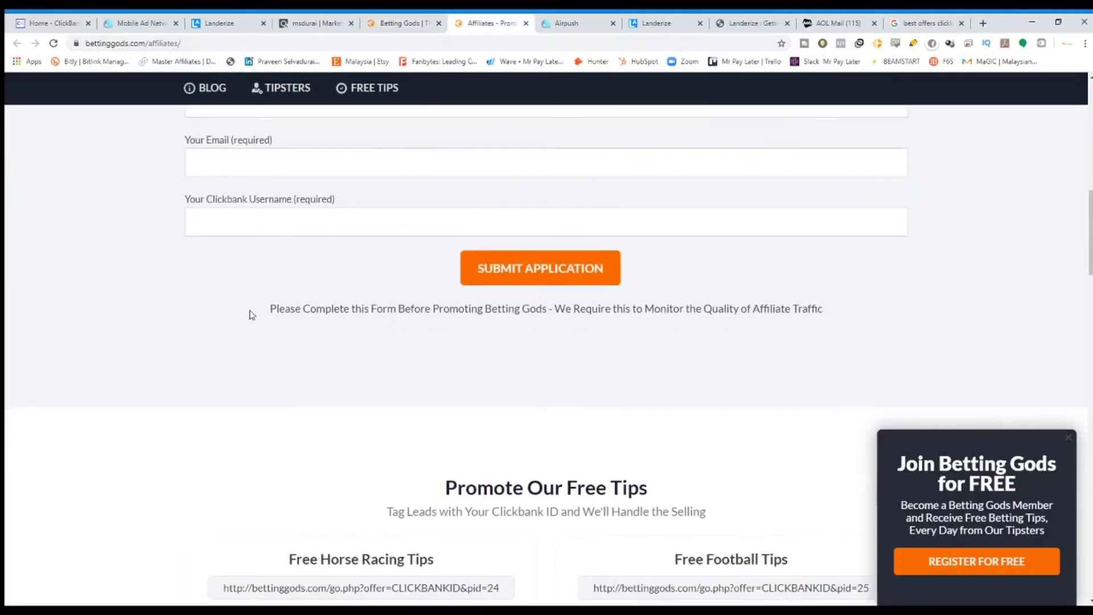
scroll(261, 306, up, 3)
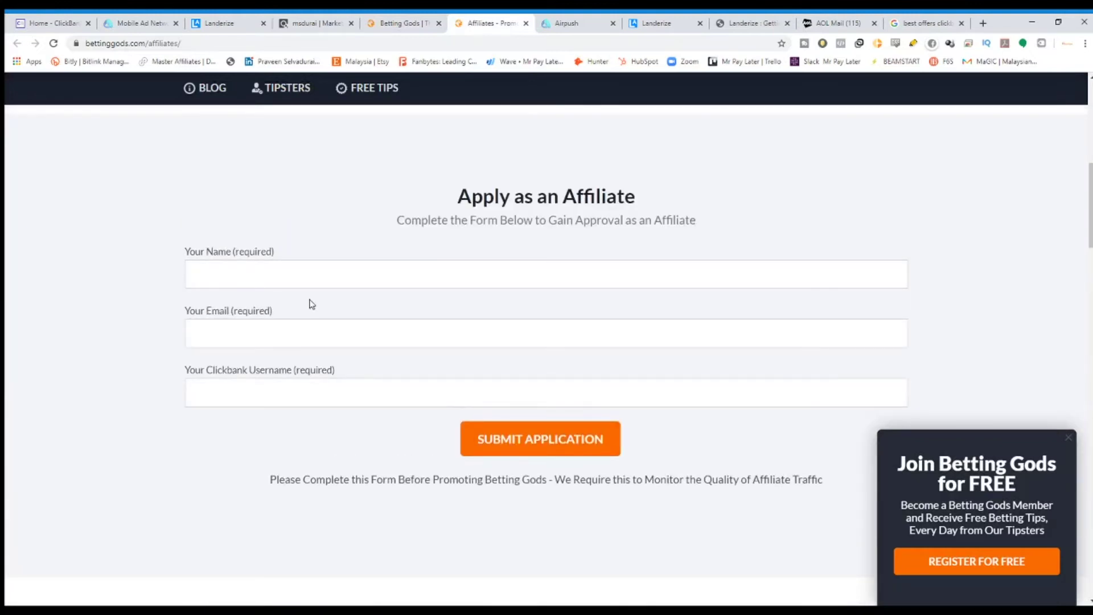
scroll(312, 304, down, 9)
scroll(312, 304, down, 14)
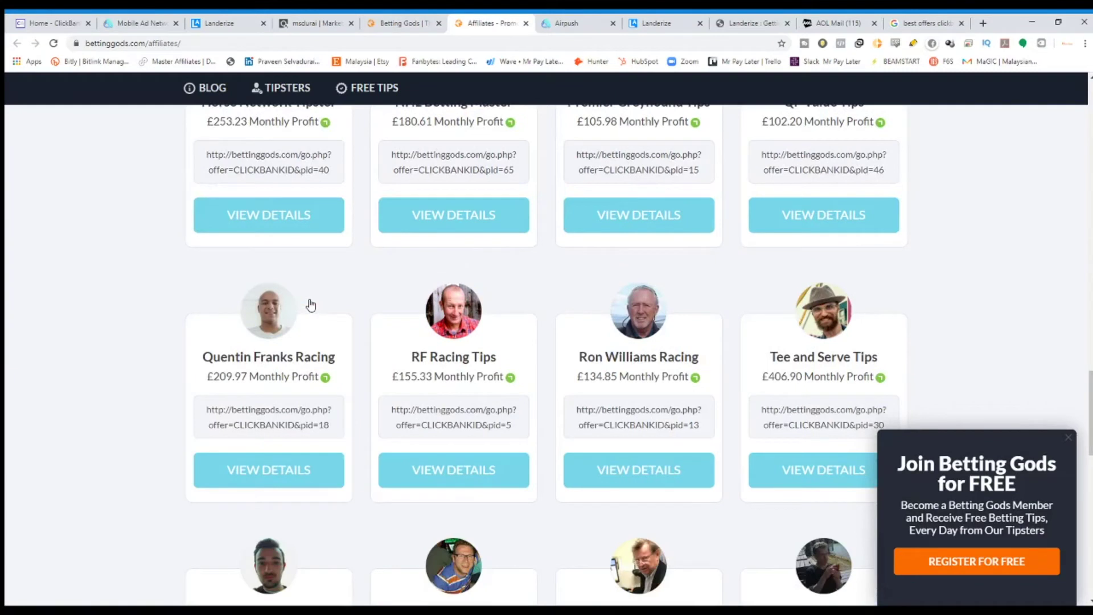
scroll(310, 304, down, 10)
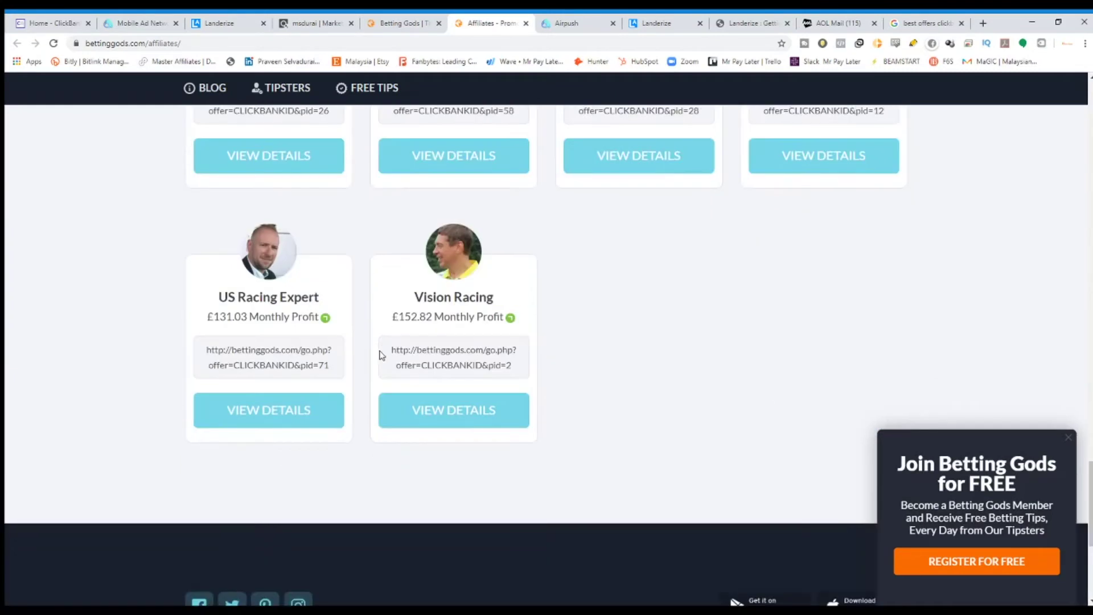
click(449, 418)
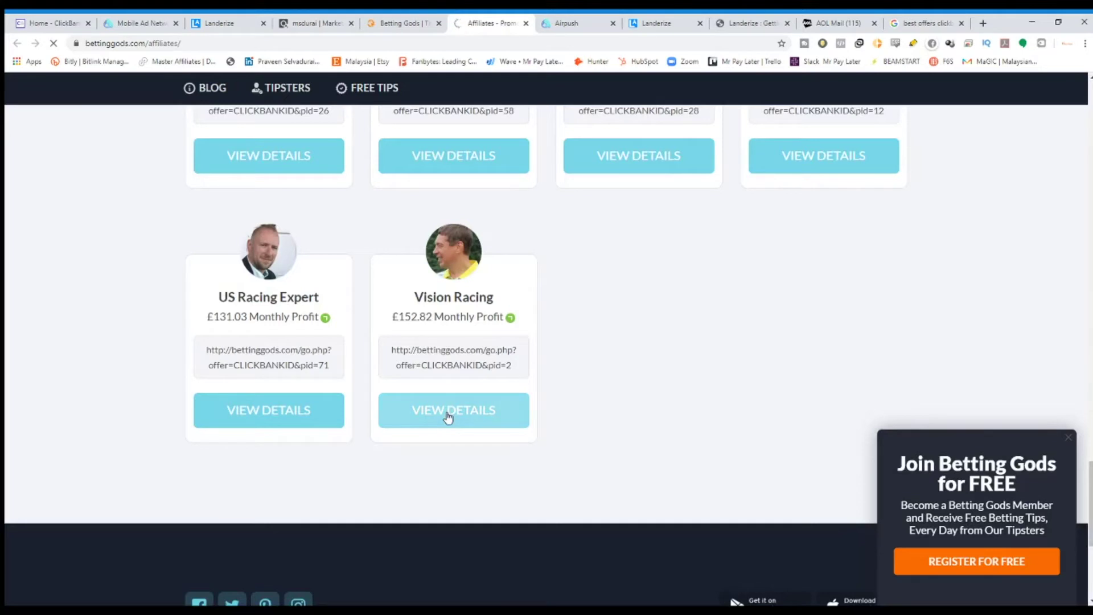
Skim the Vision Racing page, close it, and return to ClickBank's Betting Systems results.
scroll(451, 401, down, 9)
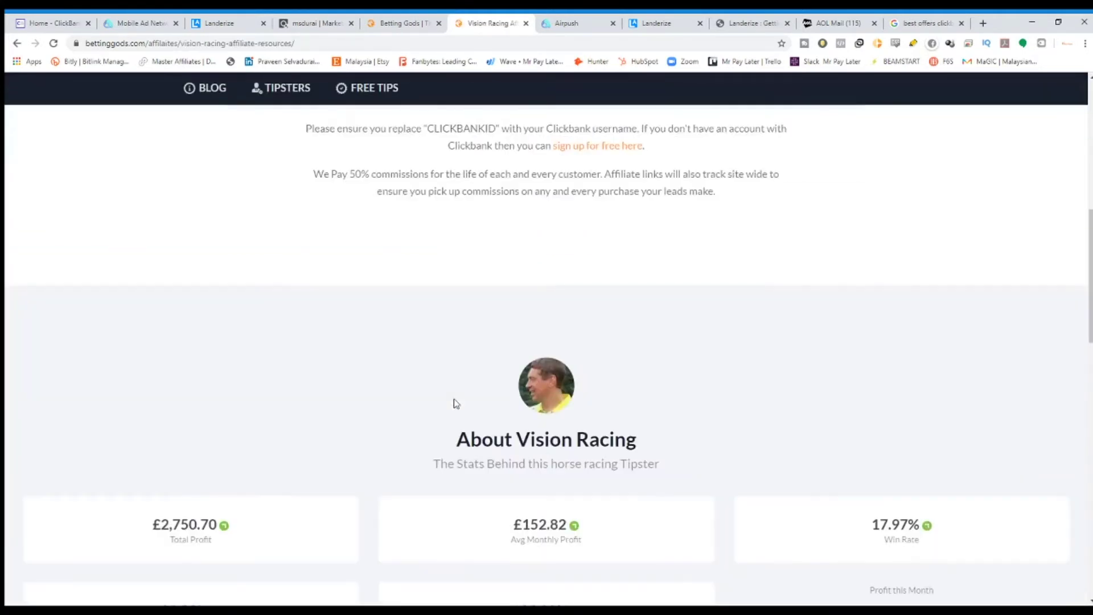
scroll(456, 403, down, 18)
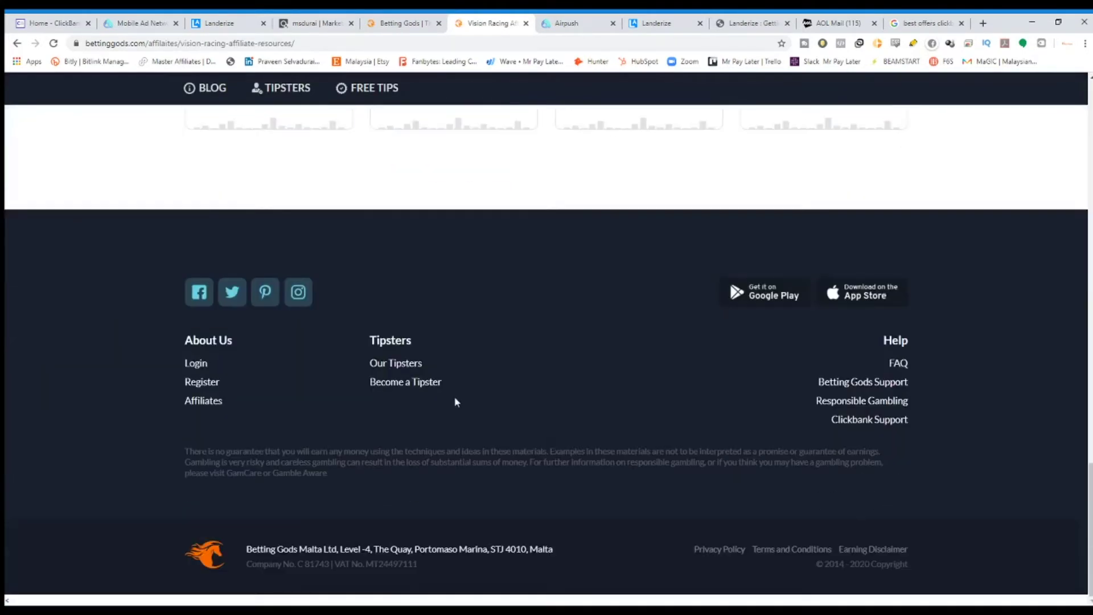
scroll(456, 275, up, 2)
click(526, 23)
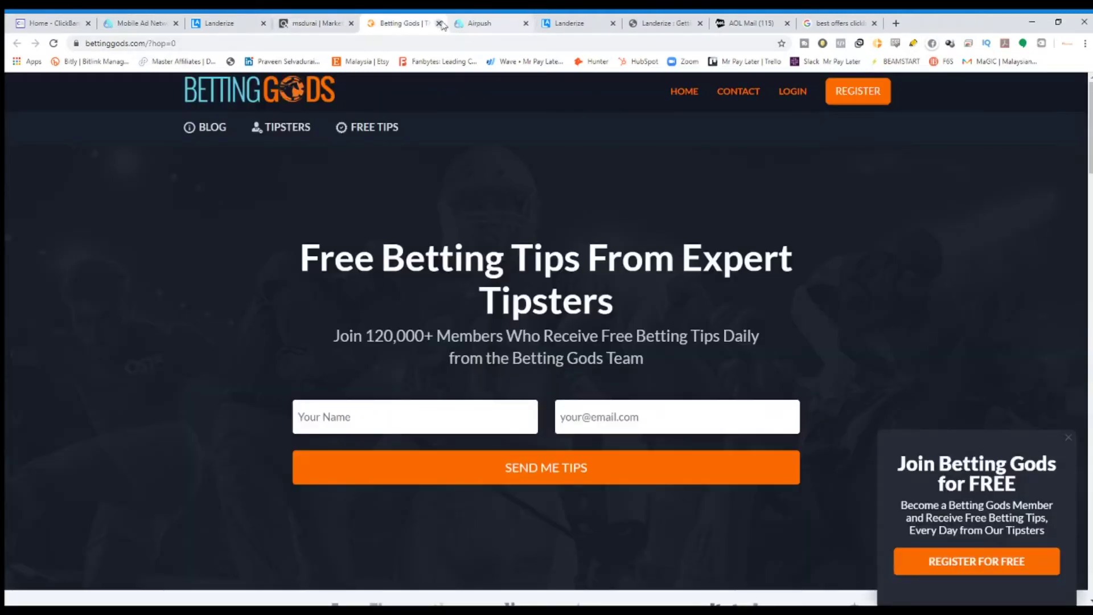
click(336, 23)
Close the Betting Gods home page tab and scroll the Betting Systems results.
click(482, 24)
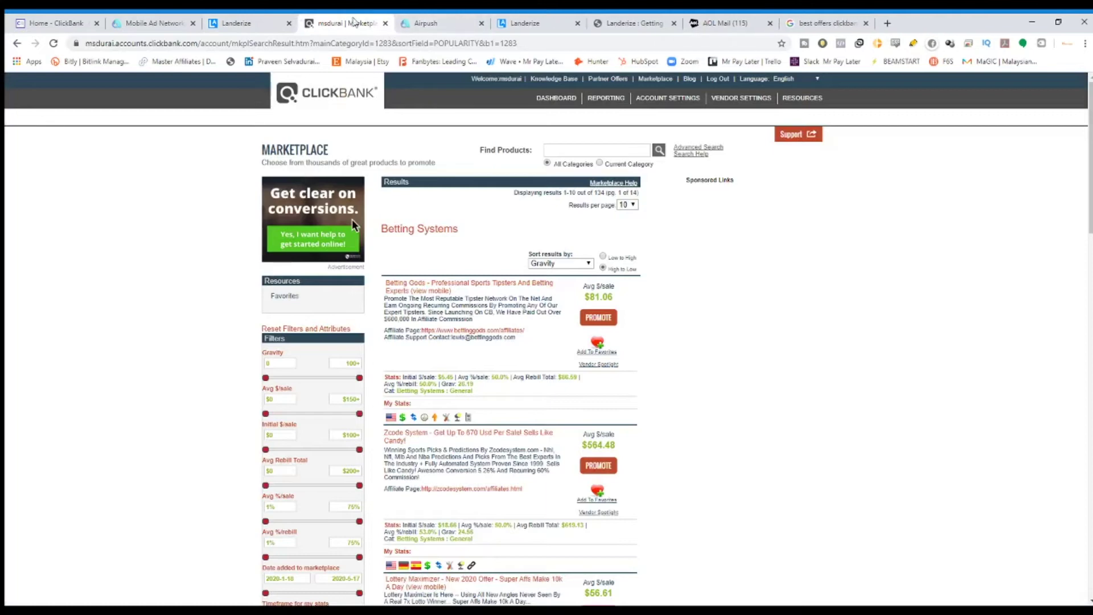
scroll(349, 470, down, 6)
scroll(349, 471, up, 5)
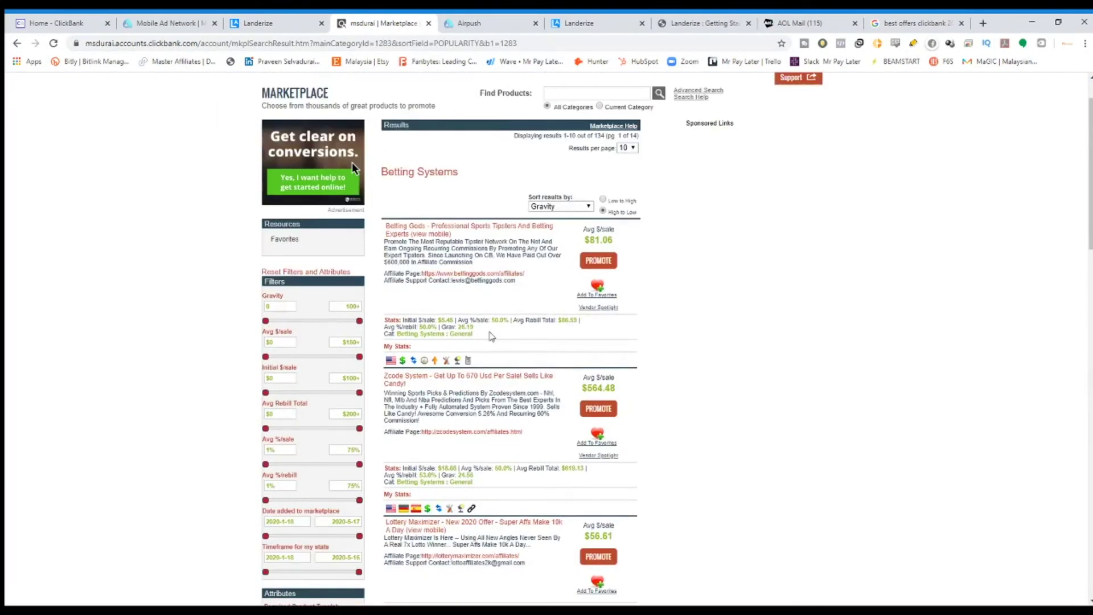
Review the top listing's details, then open Zcode System's sales and affiliate pages in new tabs.
mouse_move(473, 328)
mouse_down()
mouse_move(384, 319)
mouse_move(457, 328)
mouse_up()
drag(535, 274, 383, 274)
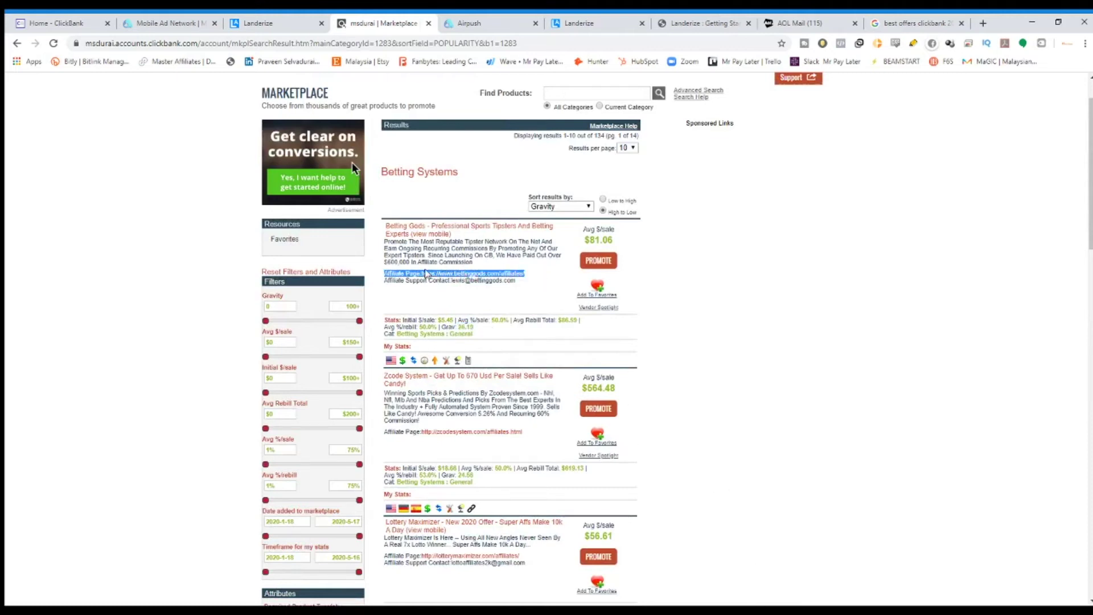
drag(451, 234, 391, 226)
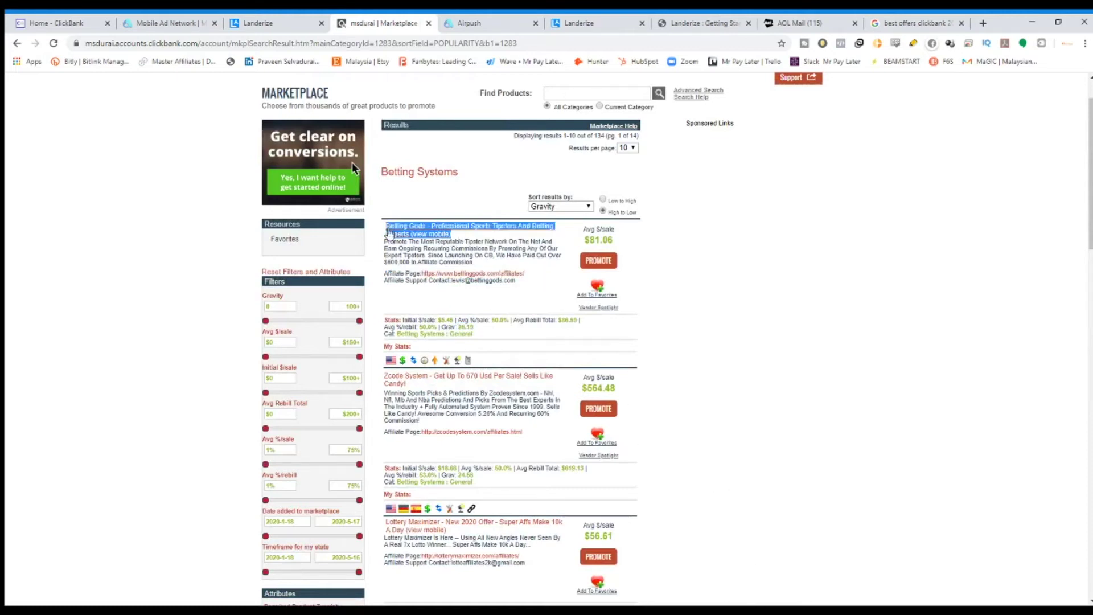
drag(545, 277, 414, 274)
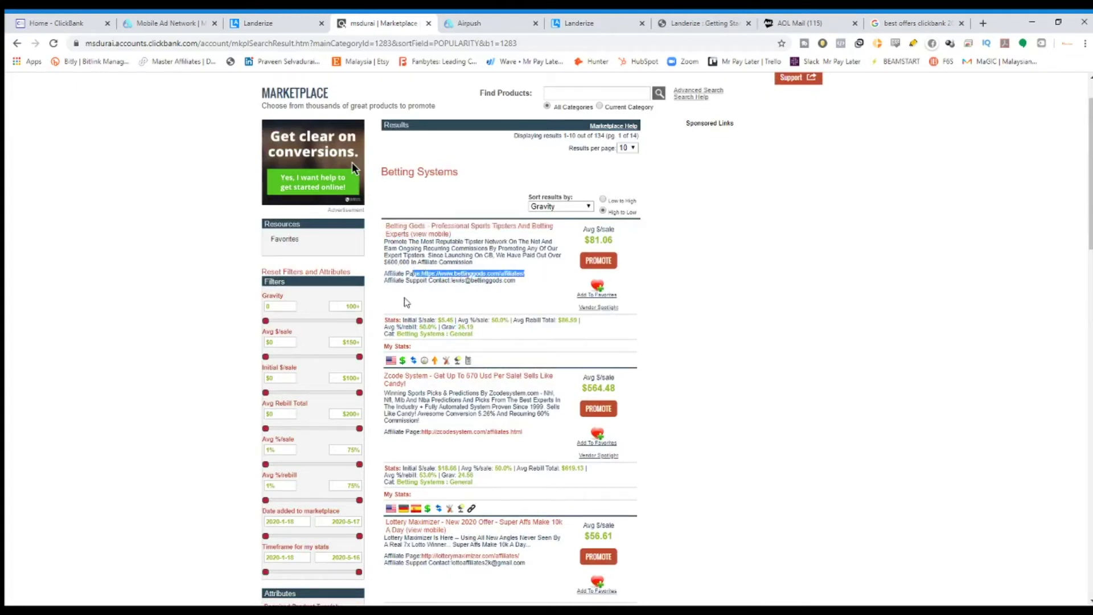
click(524, 306)
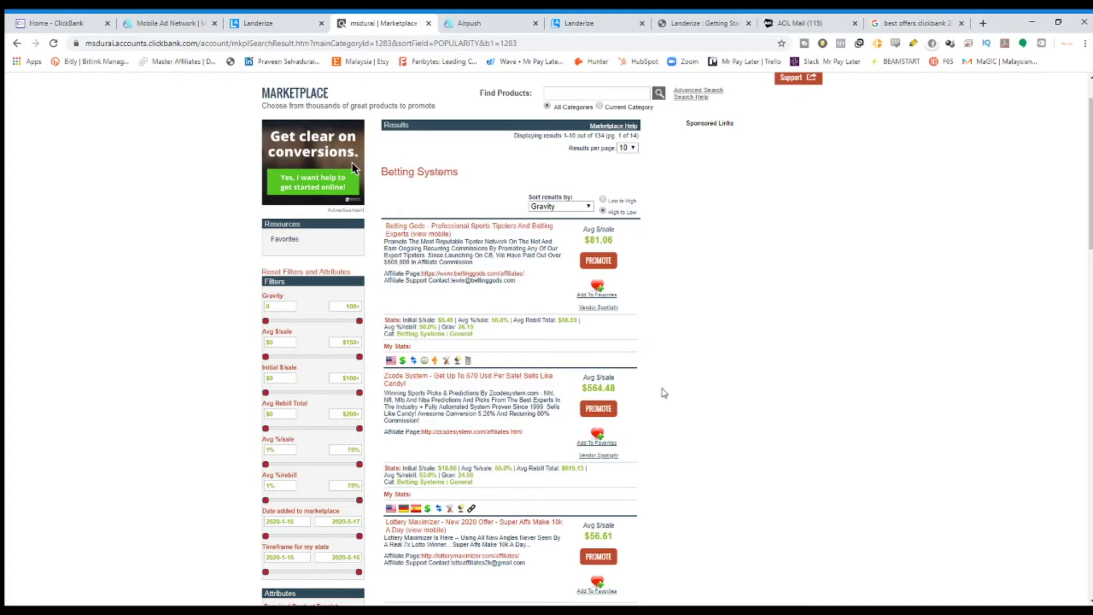
middle_click(547, 385)
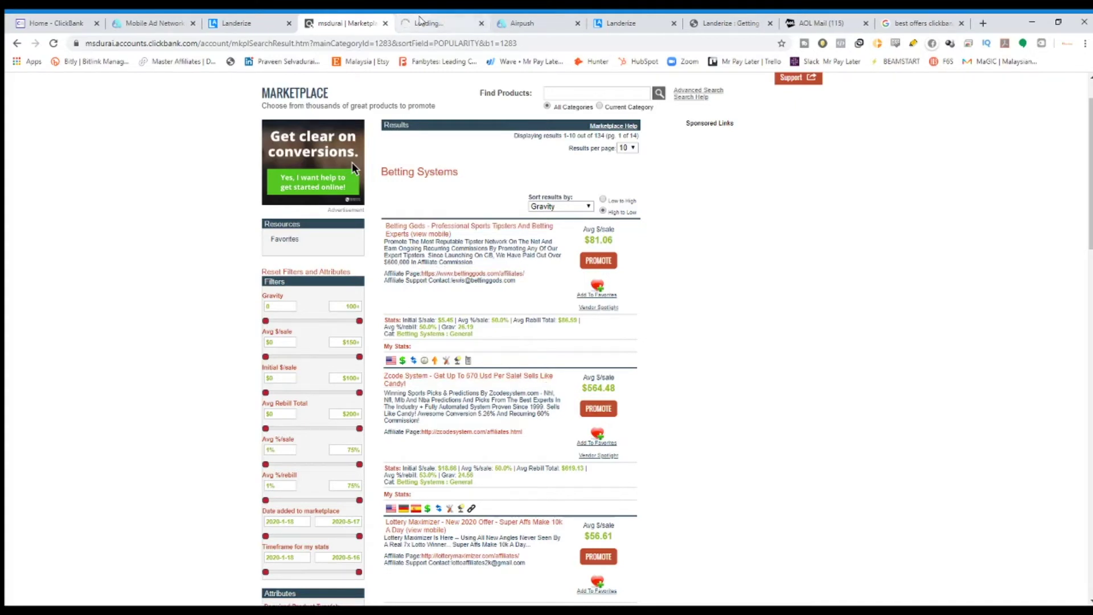
middle_click(490, 436)
Pause the Zcode System sales page video, scroll through it, then view the Zcode affiliates page.
click(401, 23)
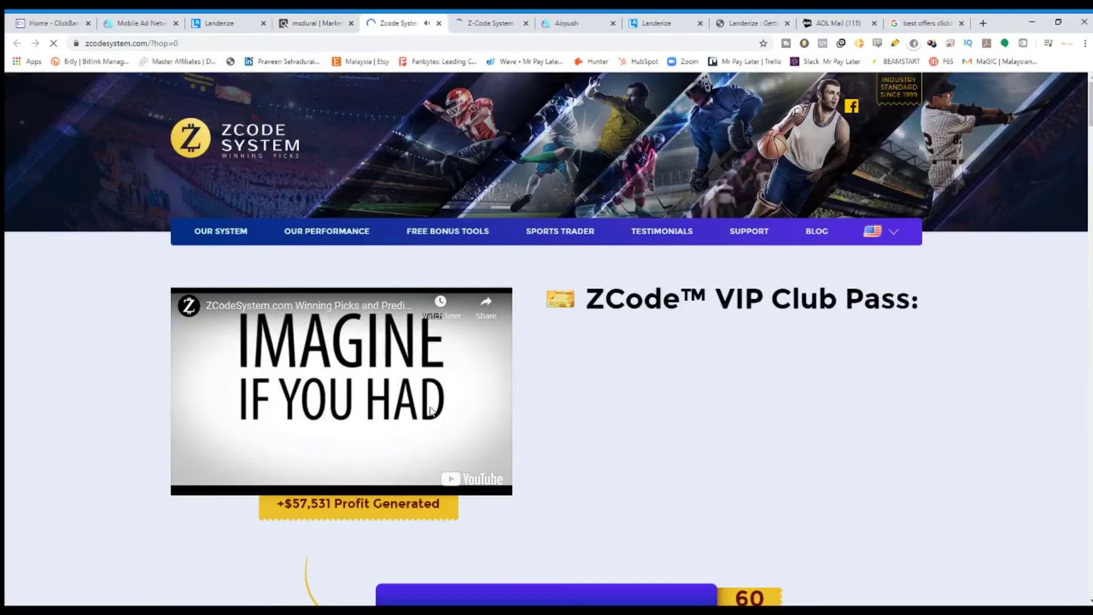
click(342, 387)
scroll(659, 469, down, 3)
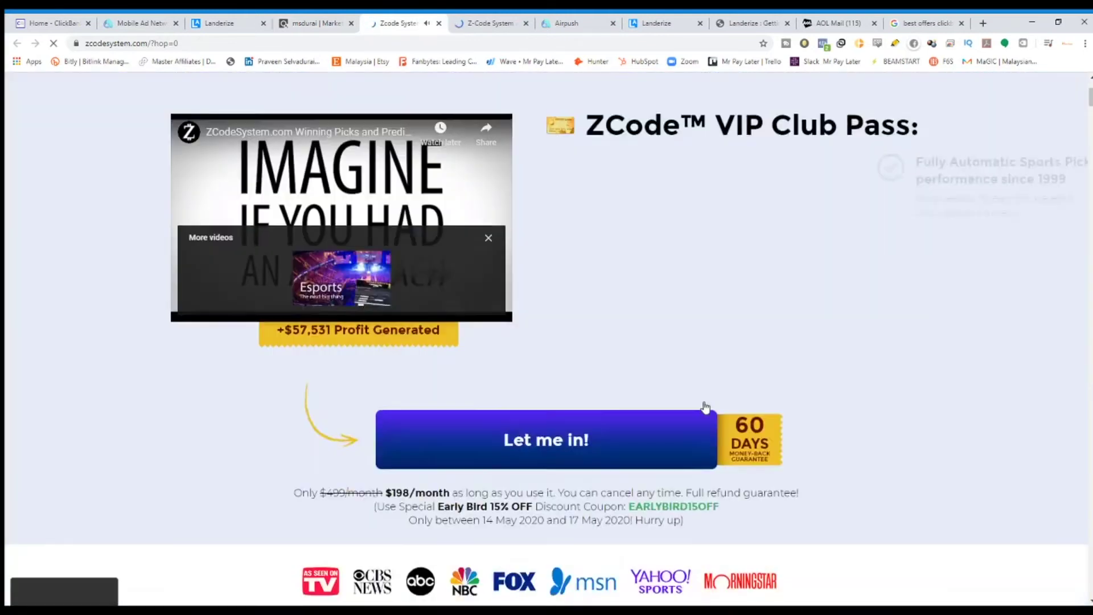
scroll(705, 406, down, 5)
scroll(818, 232, up, 2)
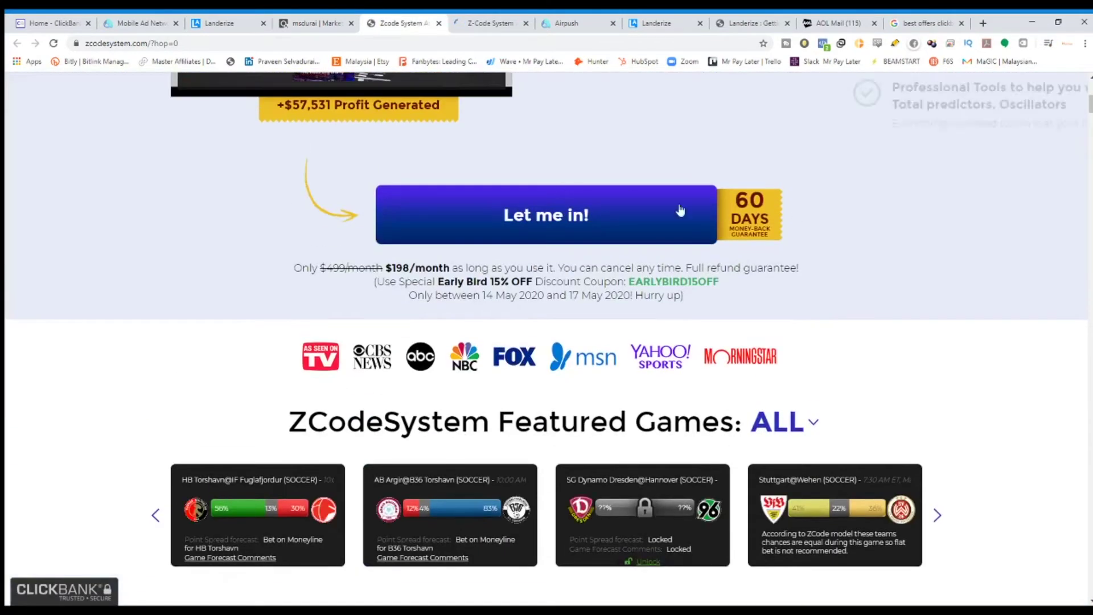
drag(1089, 106, 1084, 194)
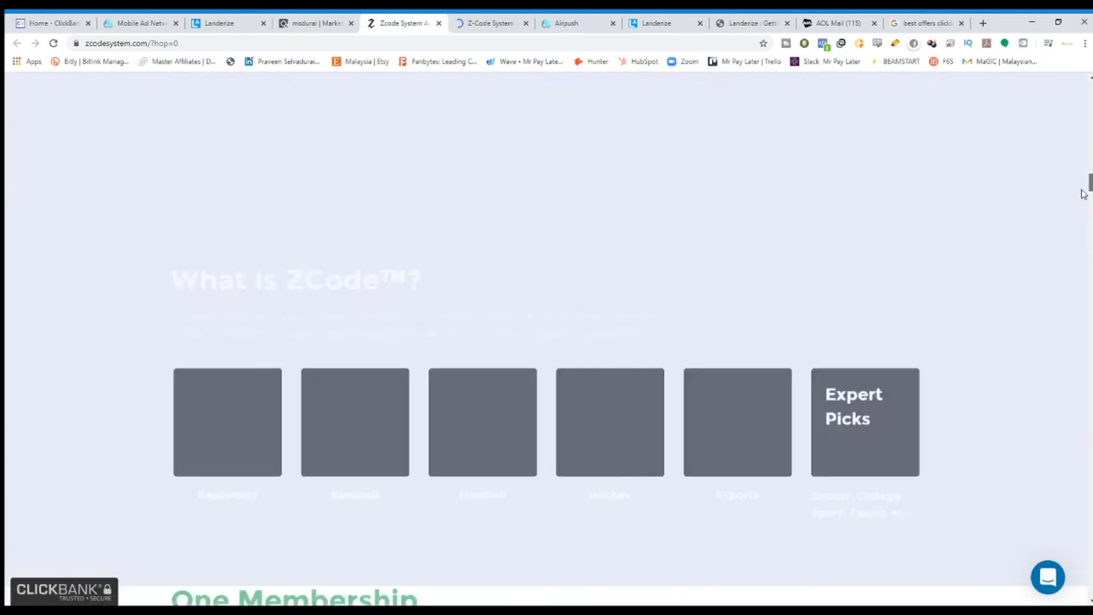
scroll(1084, 194, up, 15)
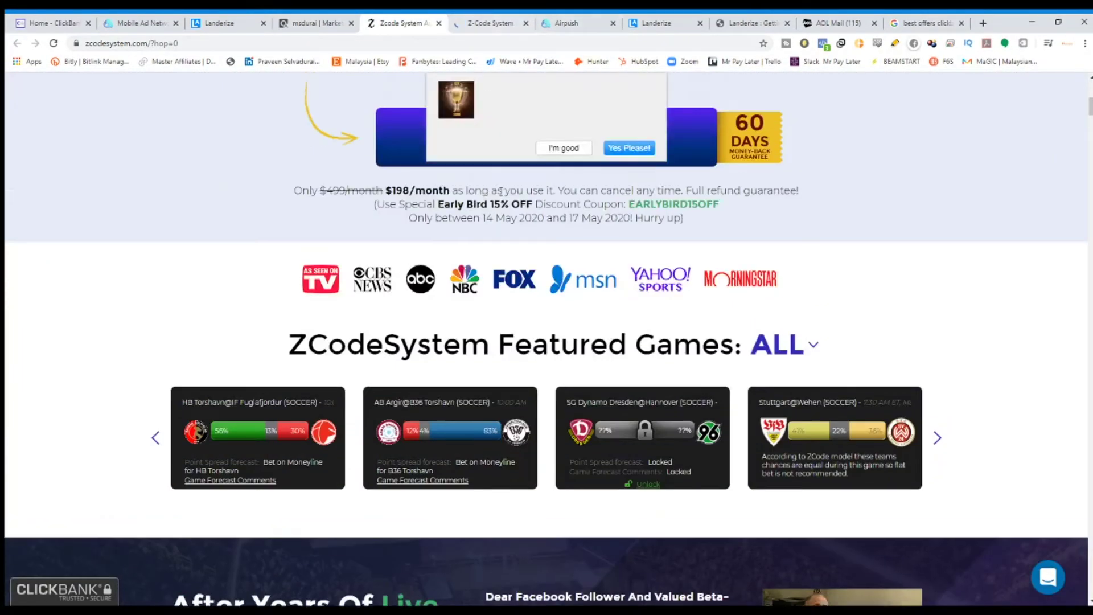
scroll(500, 190, up, 10)
click(457, 22)
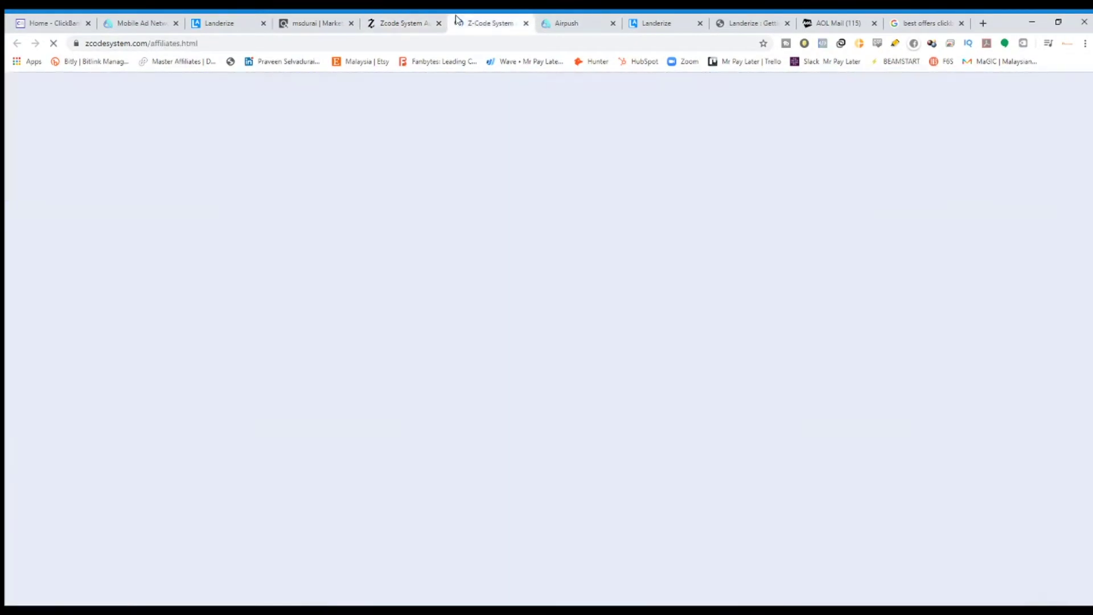
Preview the Promo Swipe 2 email in the Email Series, then go back to the affiliates page.
scroll(629, 305, down, 4)
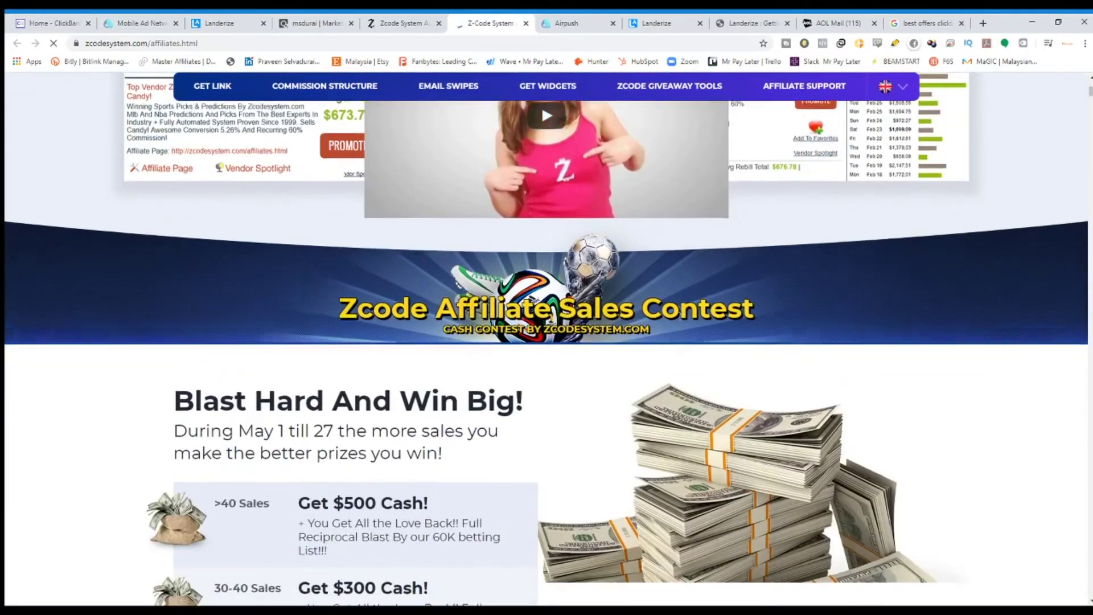
scroll(678, 321, down, 8)
scroll(678, 319, up, 4)
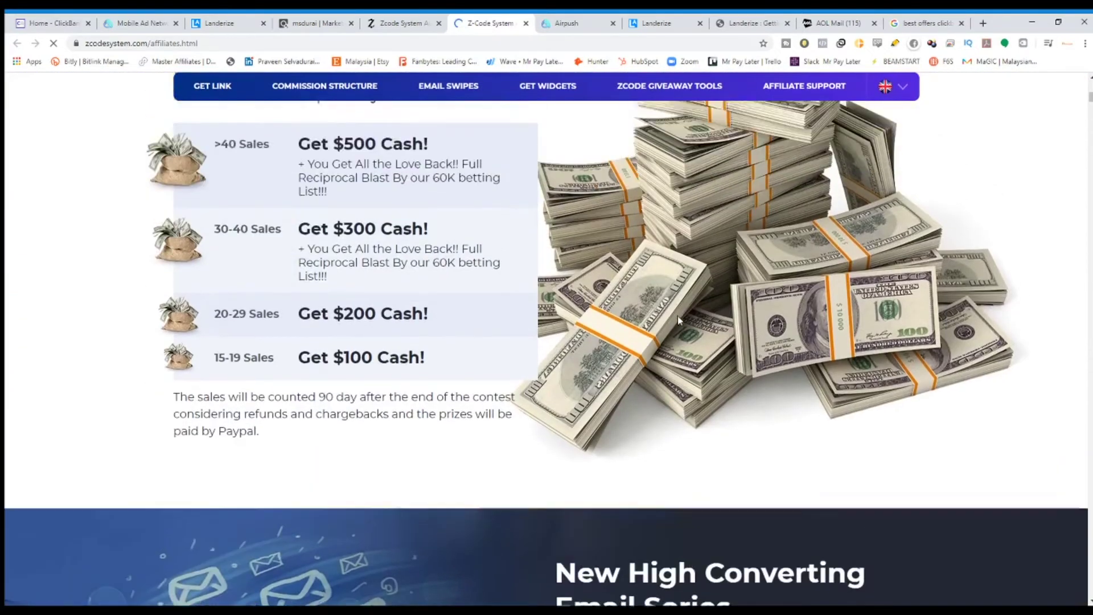
scroll(400, 313, down, 20)
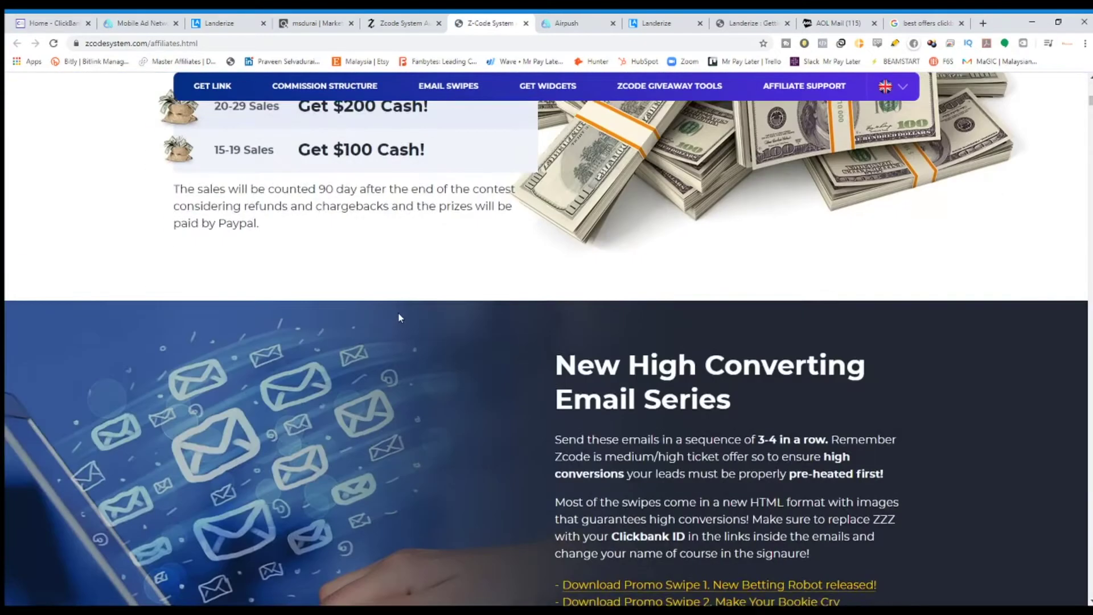
scroll(403, 317, up, 8)
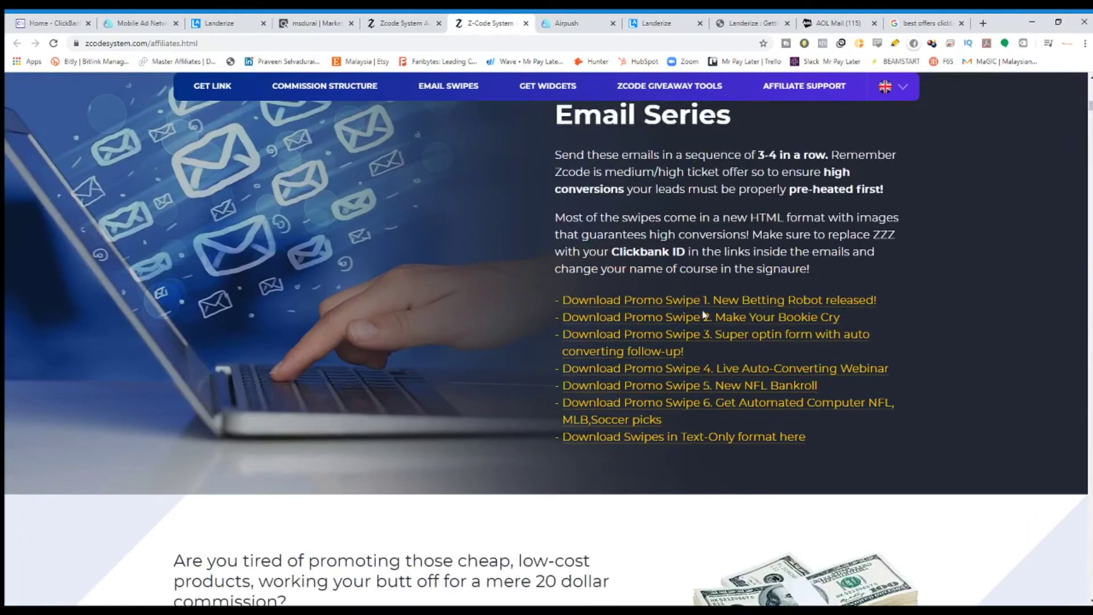
click(673, 324)
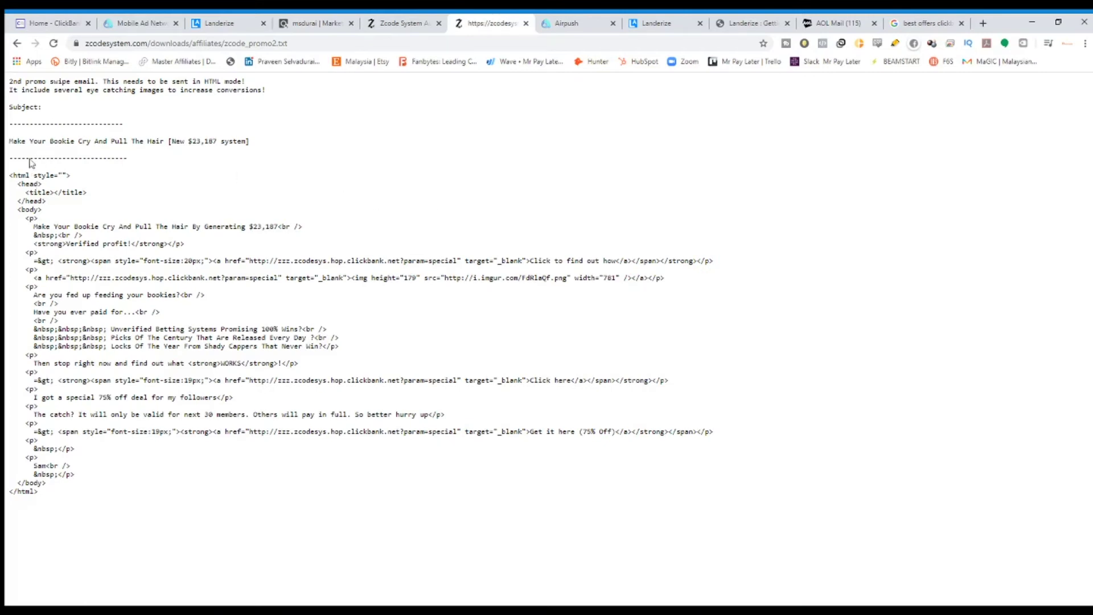
drag(251, 143, 85, 157)
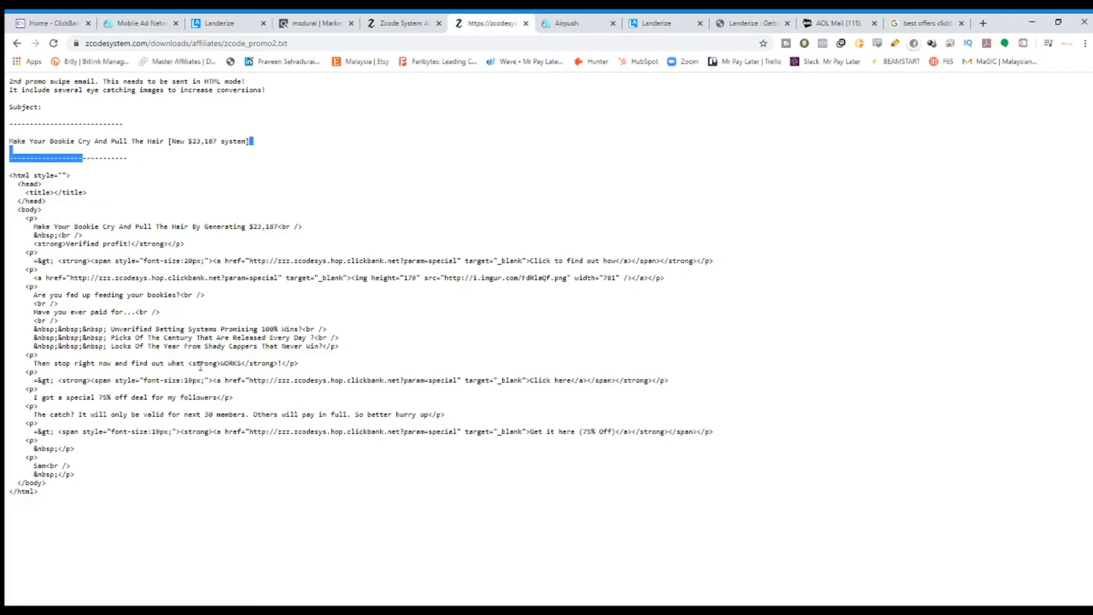
click(17, 43)
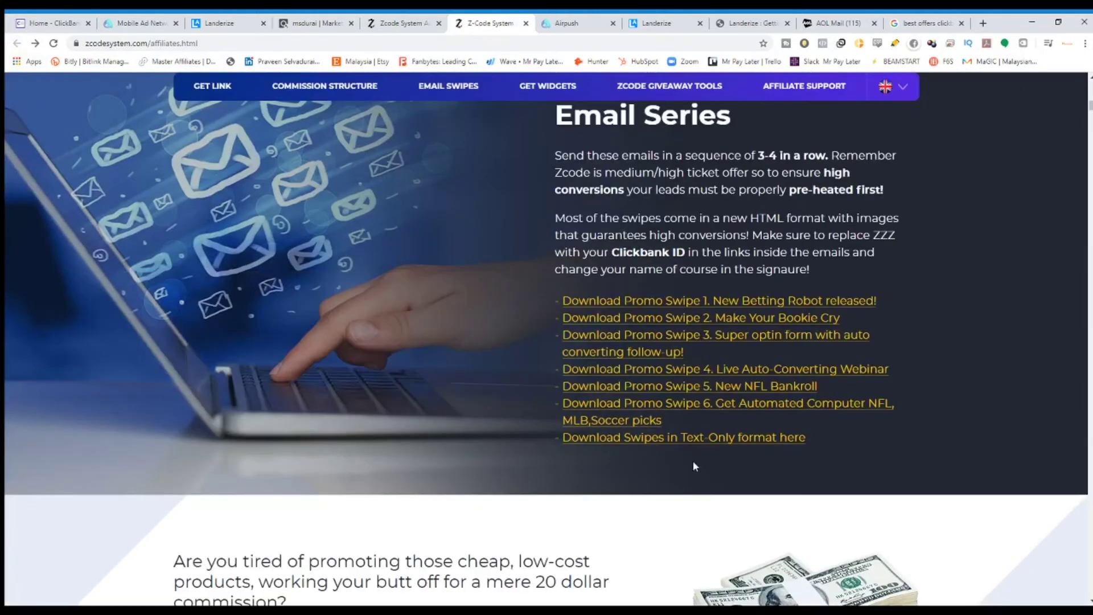
Download the email swipes in text-only format as a zcode_promo_text zip.
click(700, 439)
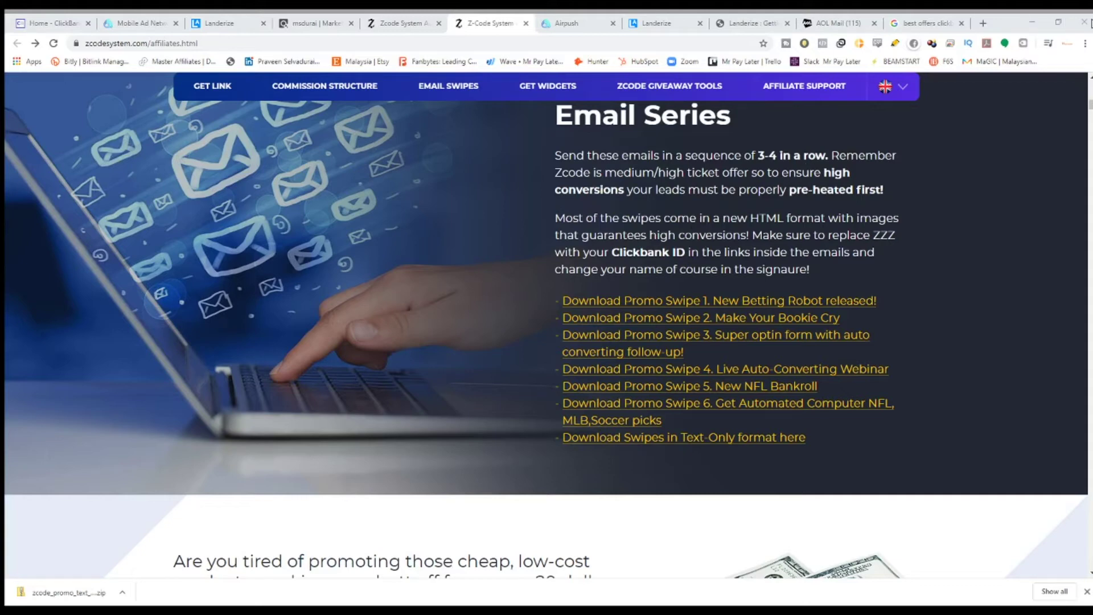
click(380, 242)
scroll(450, 325, up, 15)
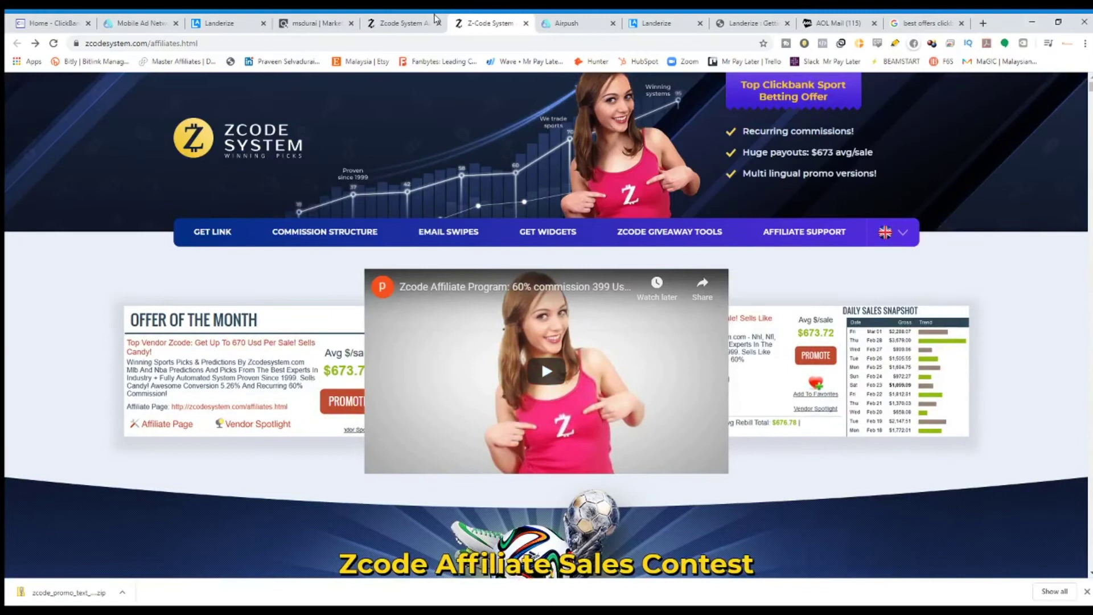
Review the ZCode sales page's VIP Club Pass feature text, then switch to the Landerize dashboard.
click(399, 23)
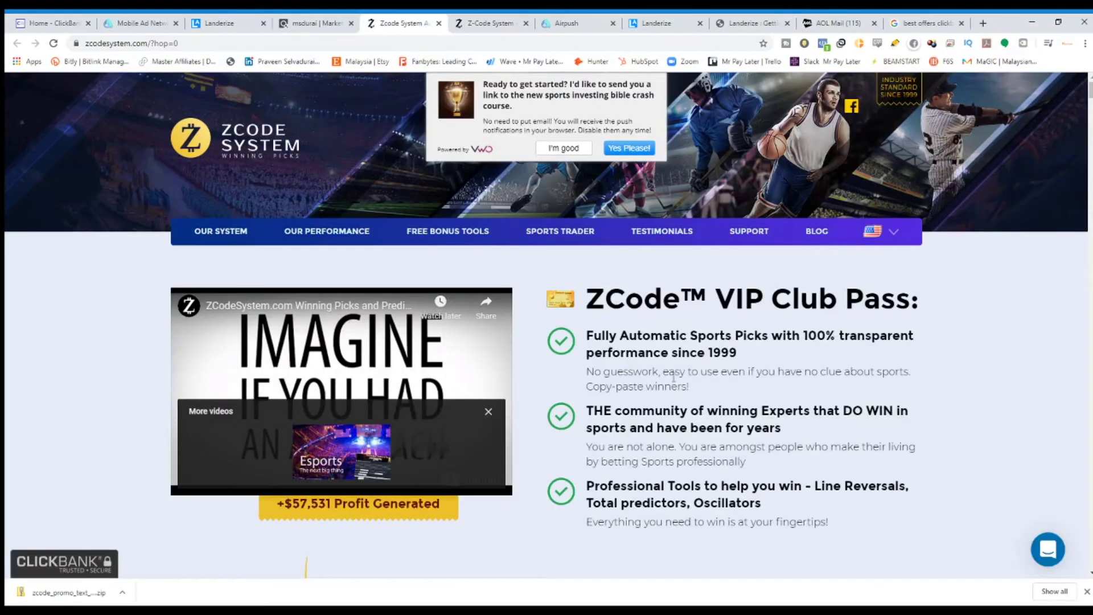
scroll(673, 377, down, 4)
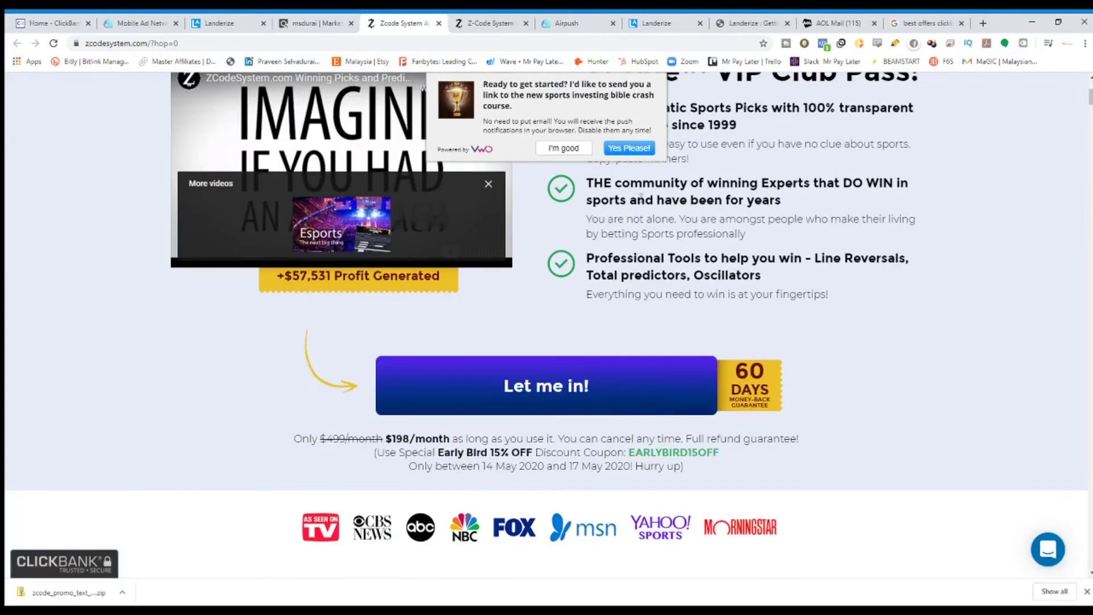
scroll(641, 198, up, 4)
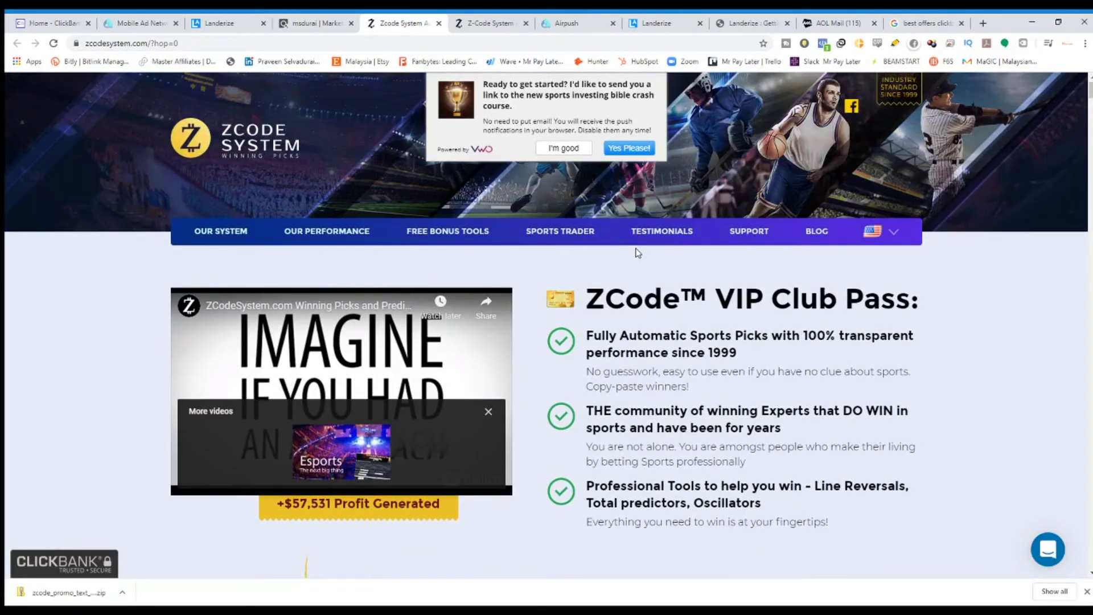
drag(935, 301, 585, 312)
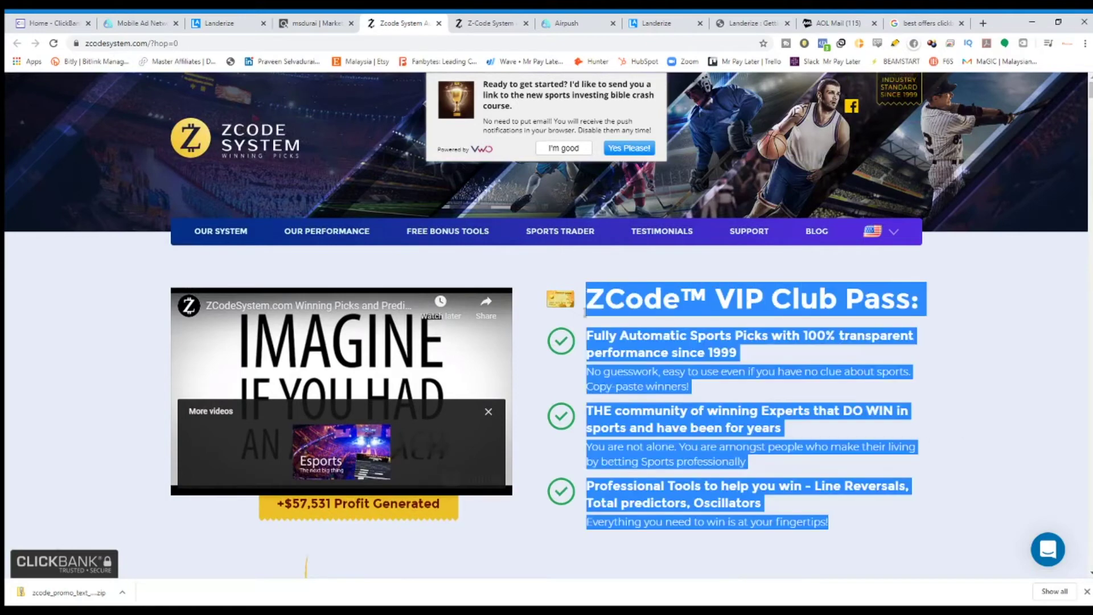
scroll(939, 393, down, 11)
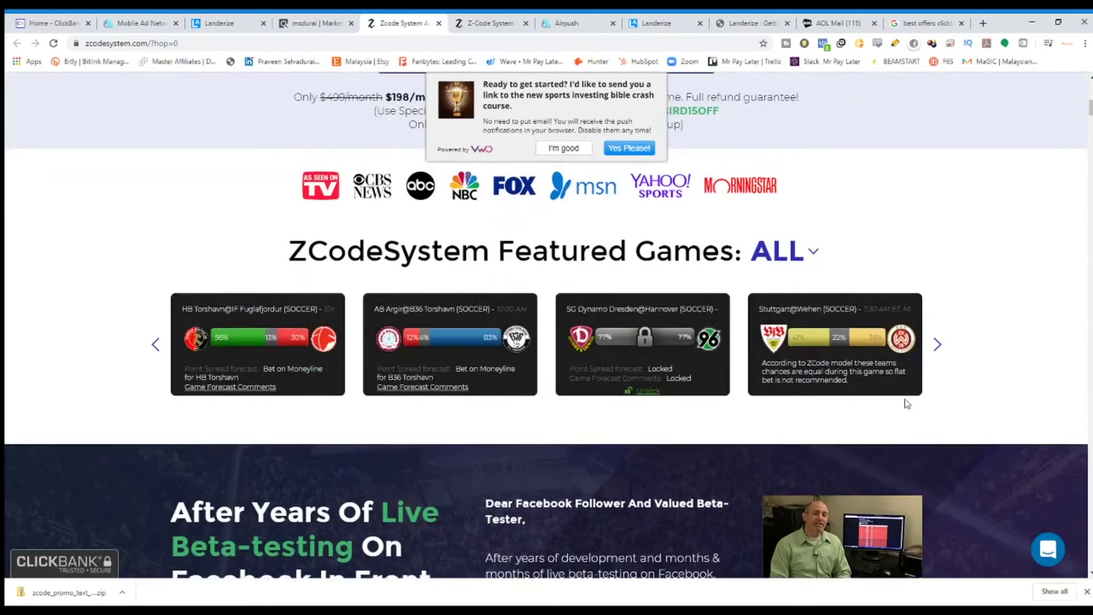
scroll(907, 404, up, 4)
click(662, 21)
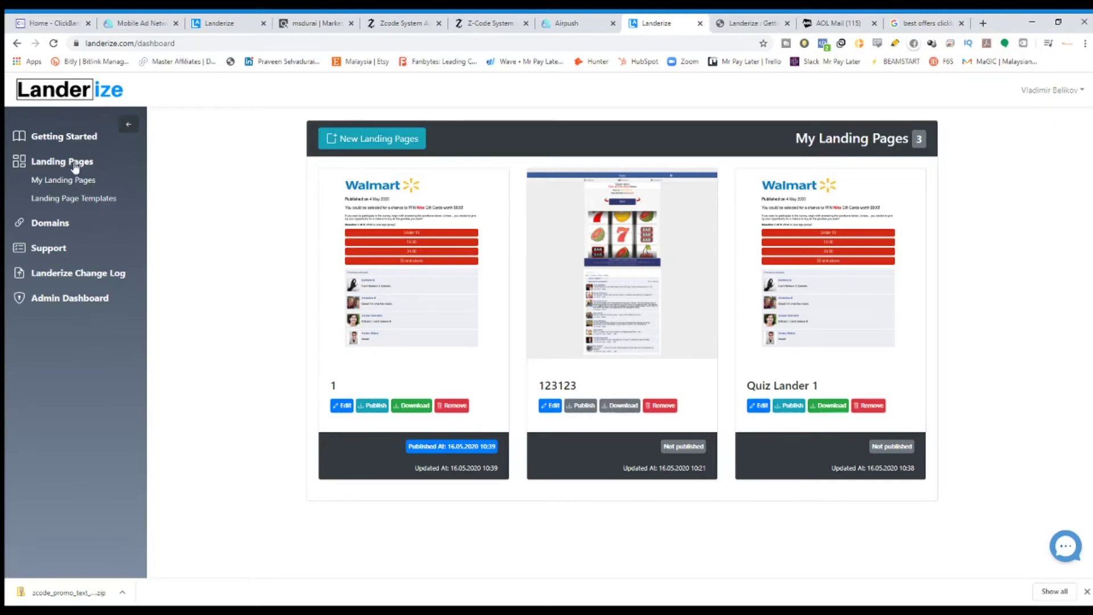
Read through the Landerize Getting Started Guide.
click(61, 139)
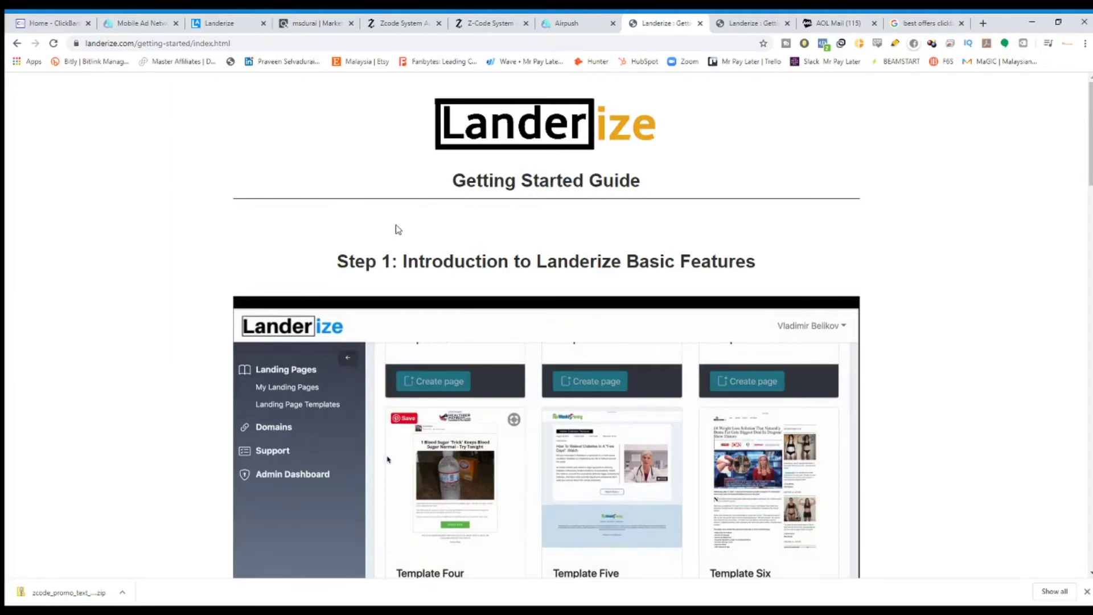
scroll(344, 220, down, 1)
drag(337, 205, 759, 208)
scroll(477, 374, down, 2)
scroll(478, 373, down, 10)
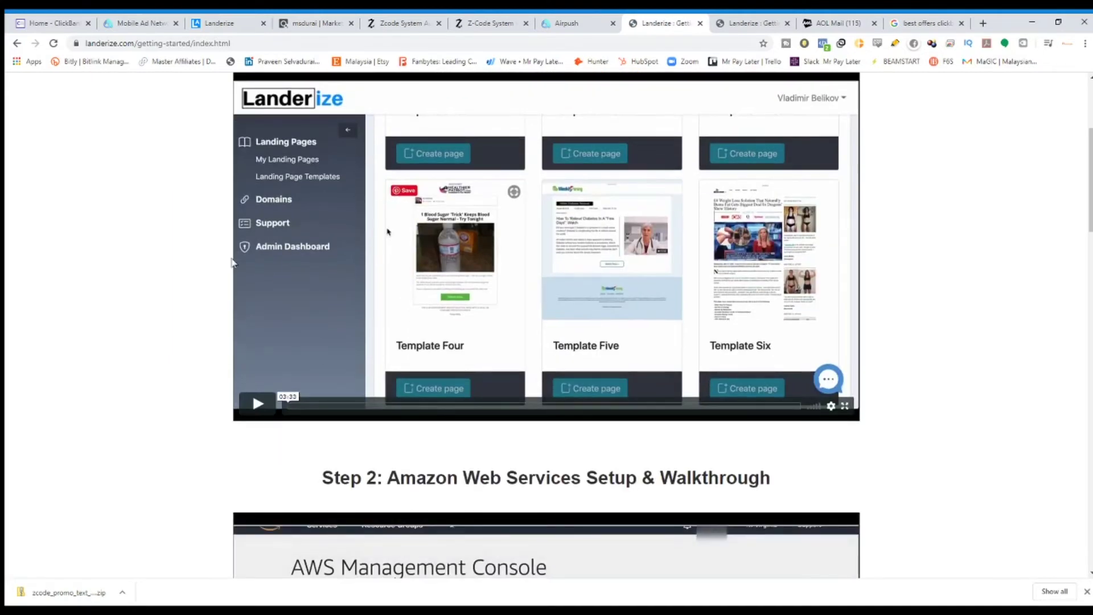
scroll(466, 245, up, 1)
scroll(466, 245, up, 10)
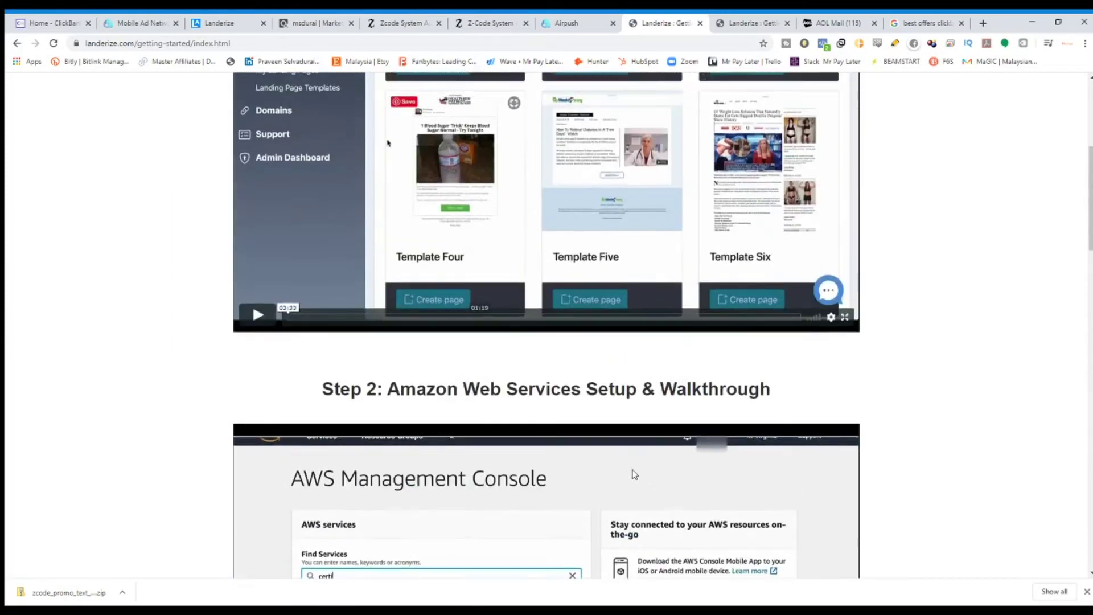
scroll(512, 427, down, 8)
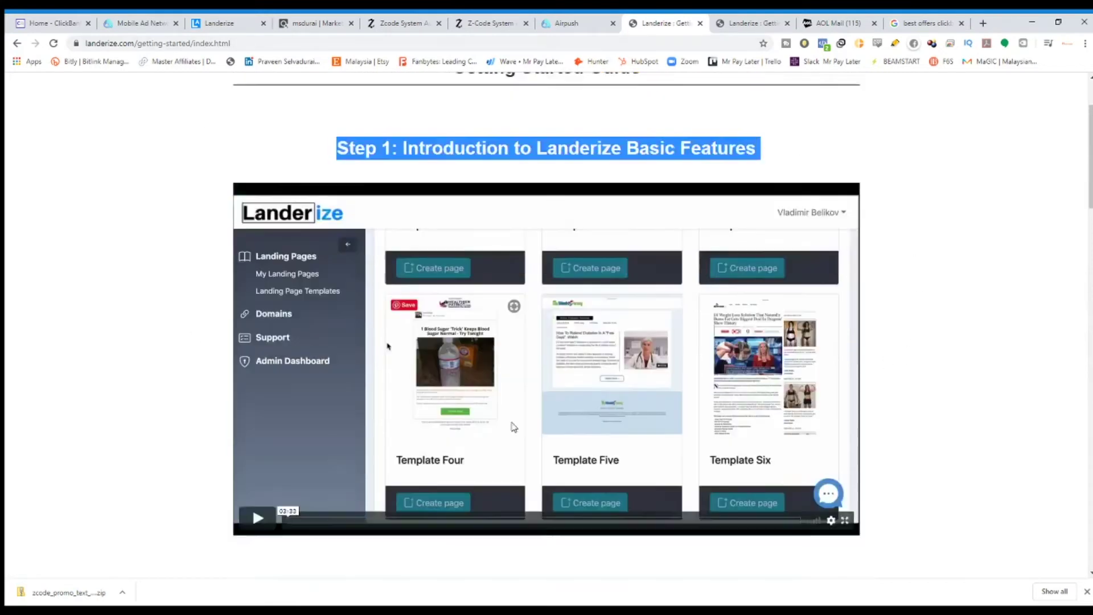
drag(825, 201, 281, 202)
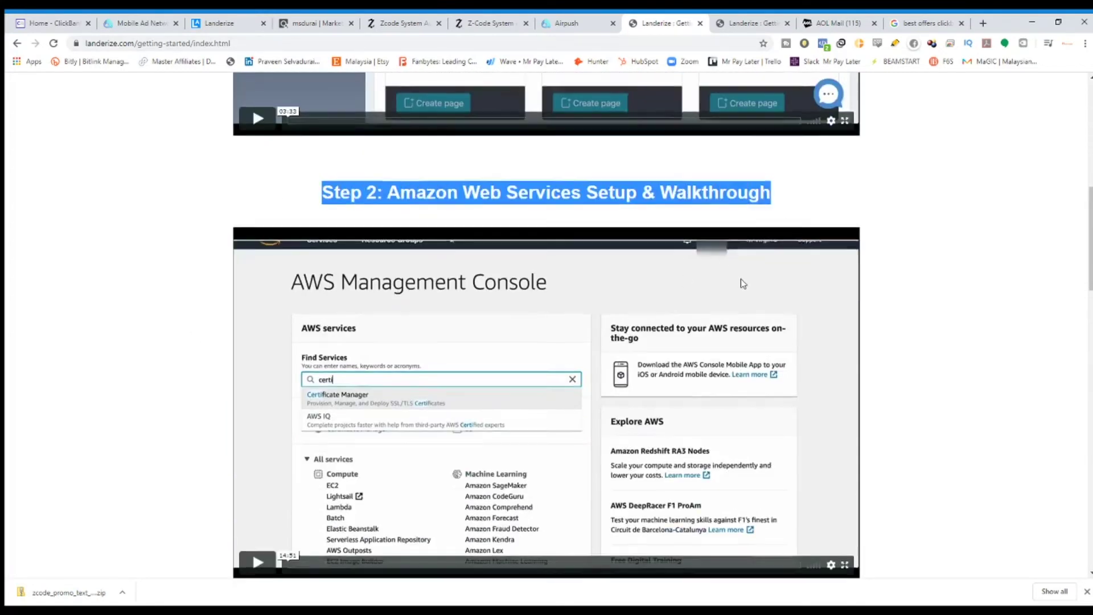
scroll(736, 337, down, 12)
scroll(736, 337, down, 12)
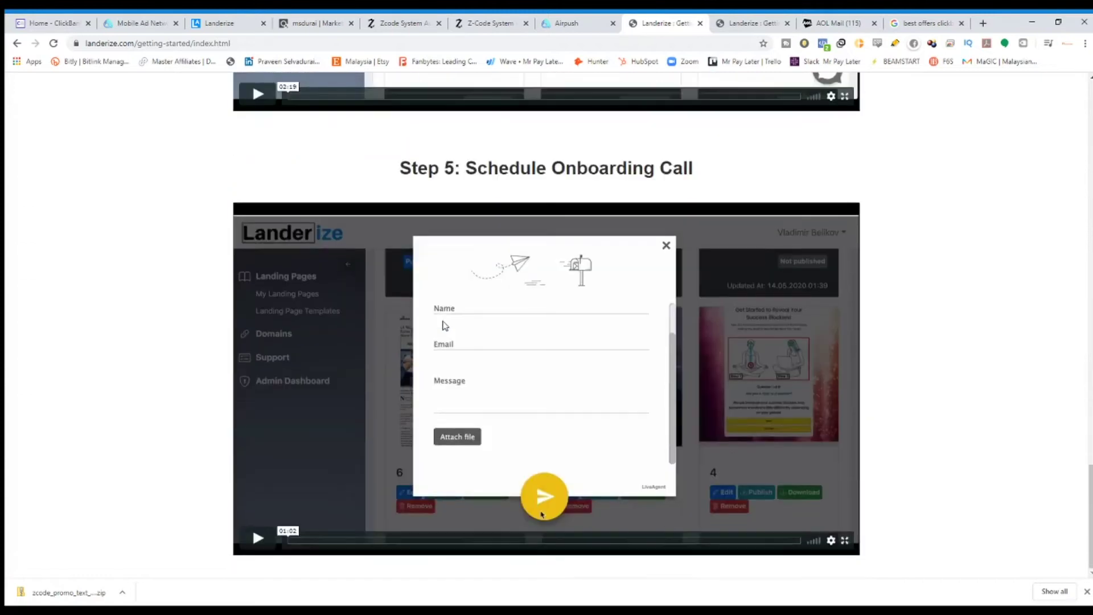
scroll(531, 349, up, 16)
scroll(535, 322, up, 9)
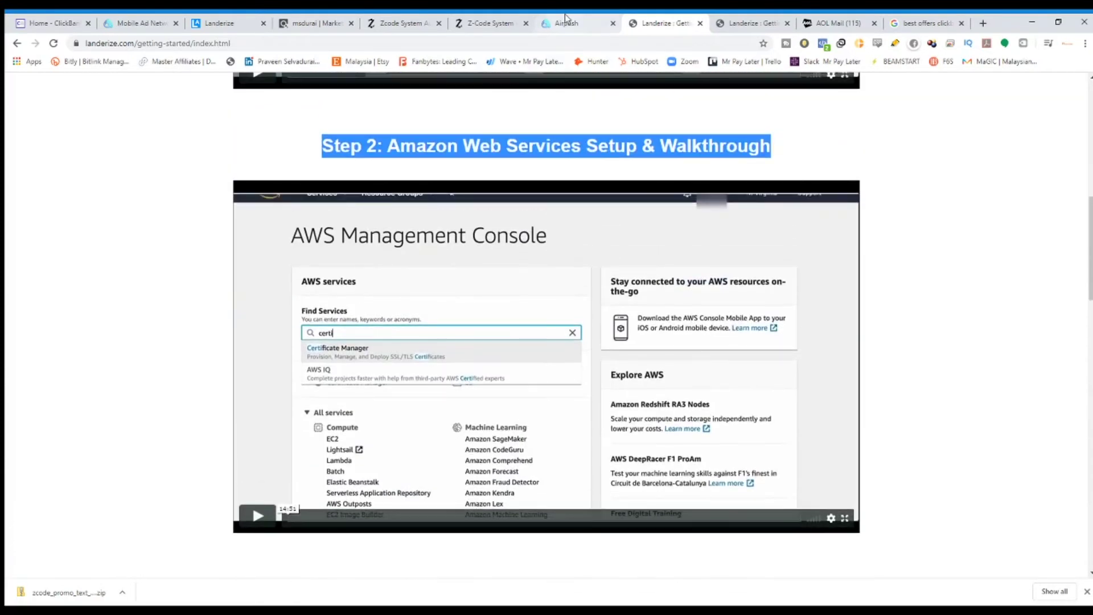
Return to the landing pages dashboard and open the Landerize support portal.
click(17, 44)
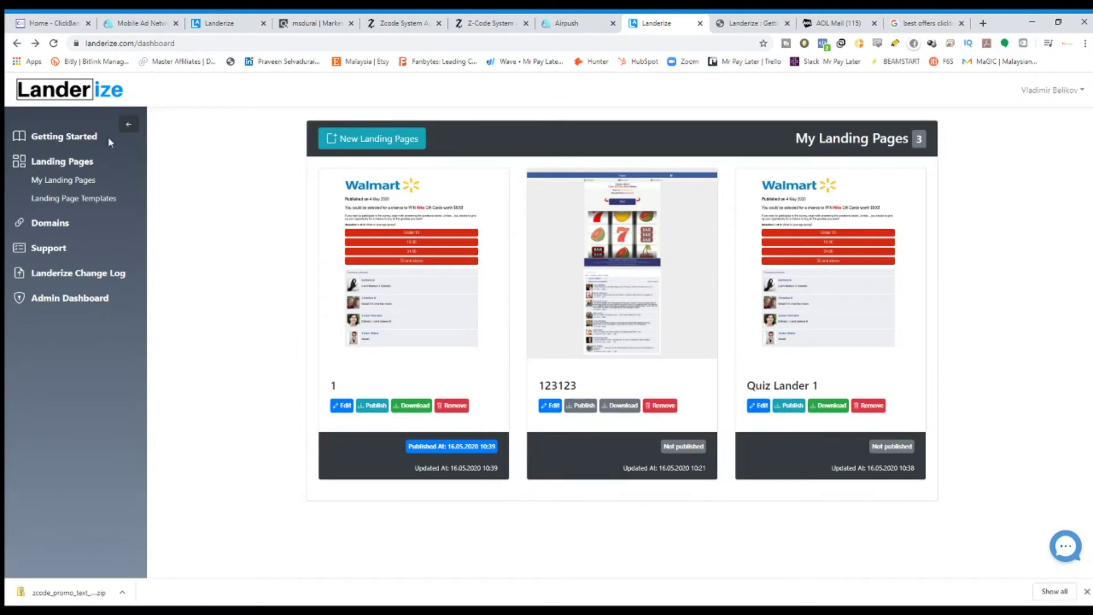
drag(107, 137, 28, 141)
click(65, 250)
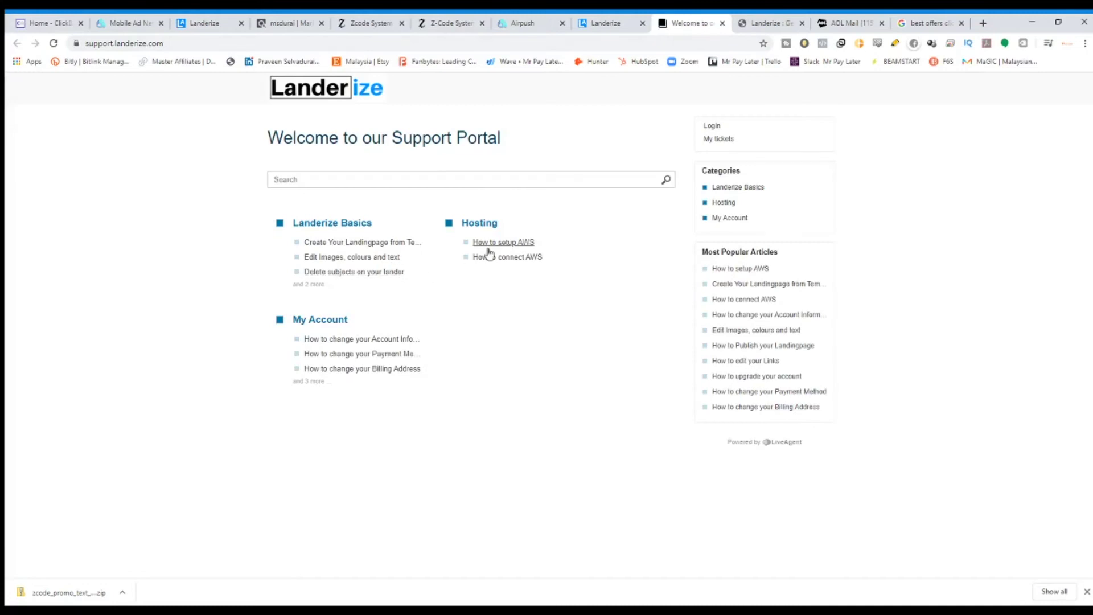
Read the How to setup AWS support article and return to the portal home.
click(490, 244)
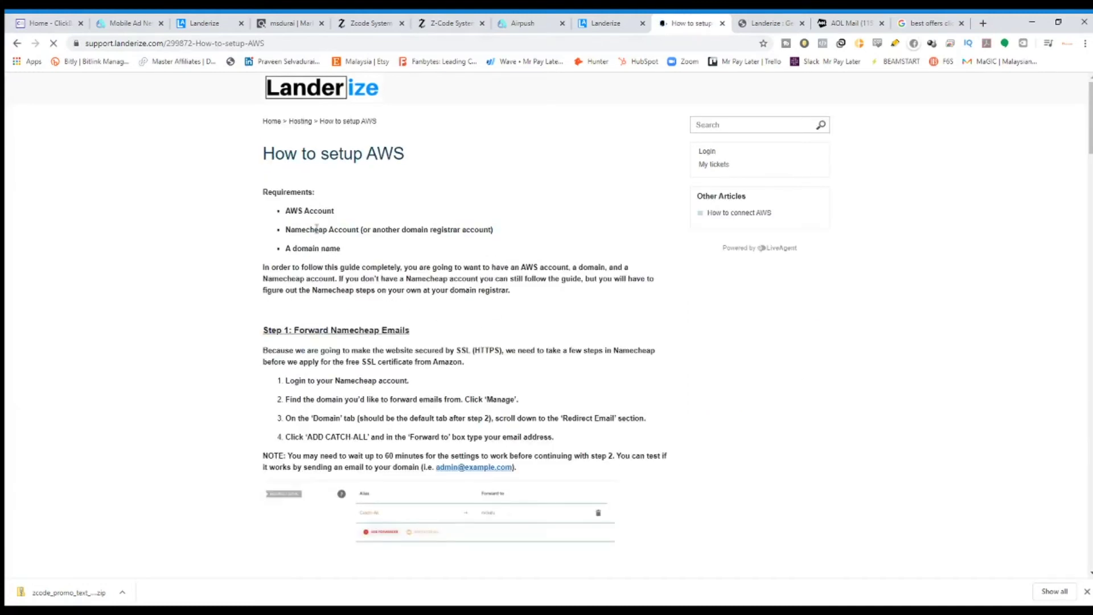
scroll(317, 228, down, 9)
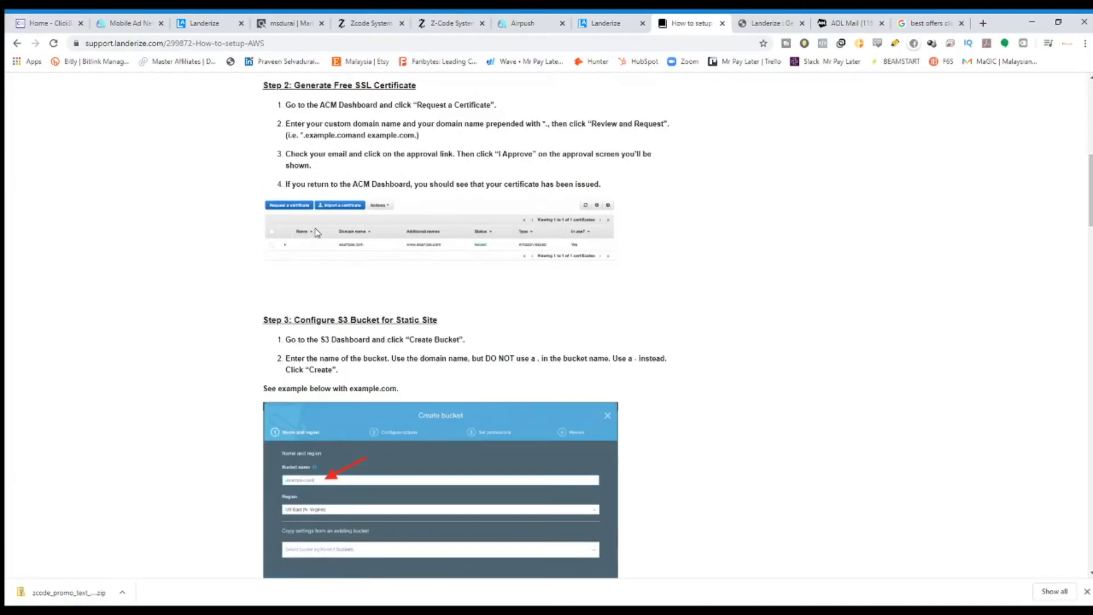
scroll(317, 232, down, 18)
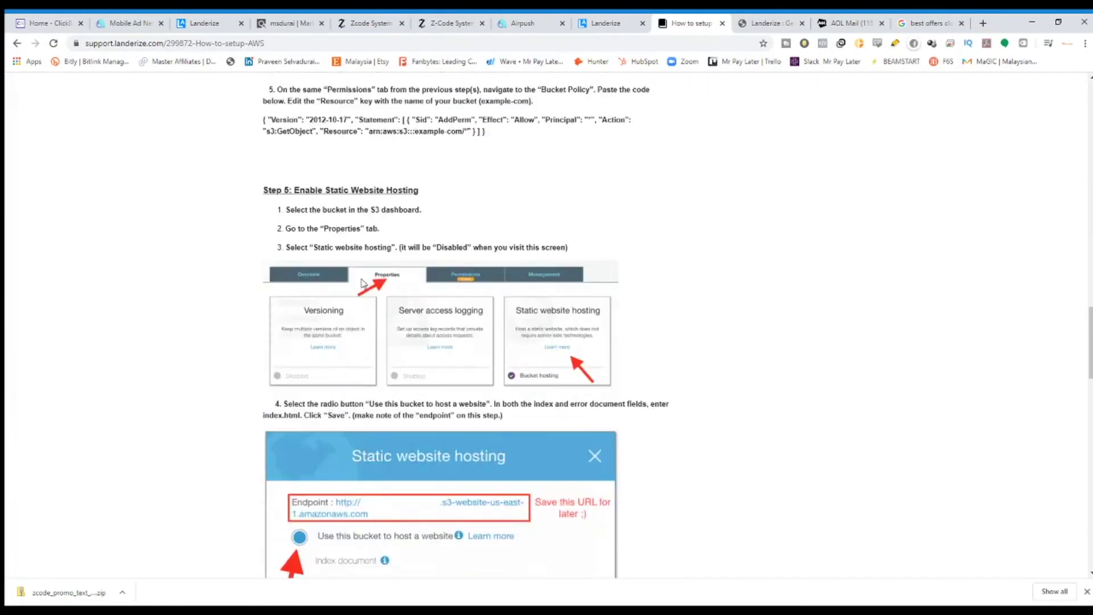
scroll(361, 283, down, 20)
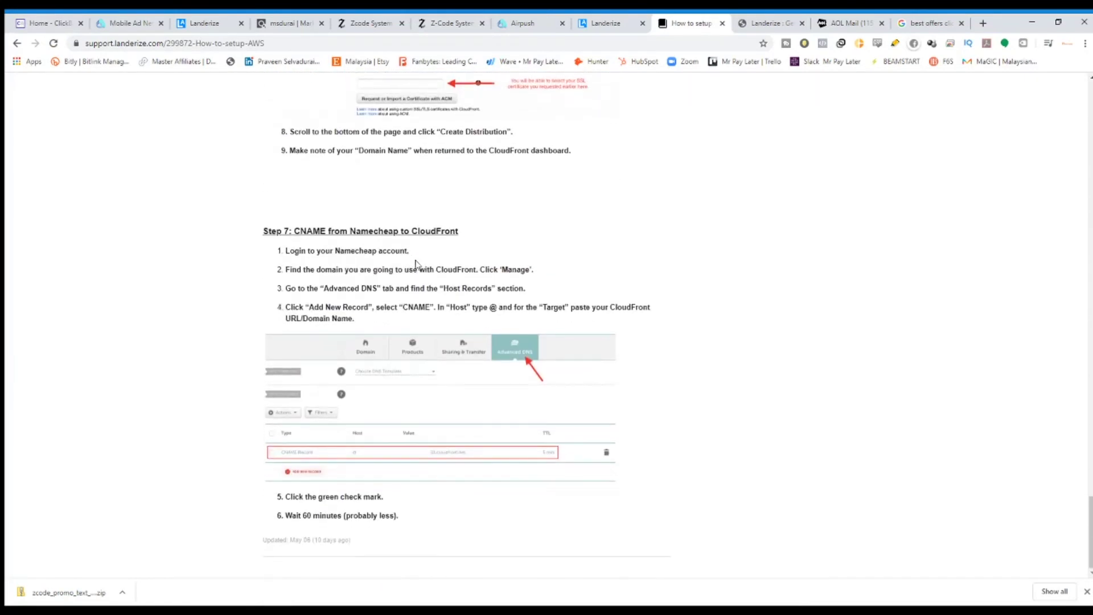
click(16, 43)
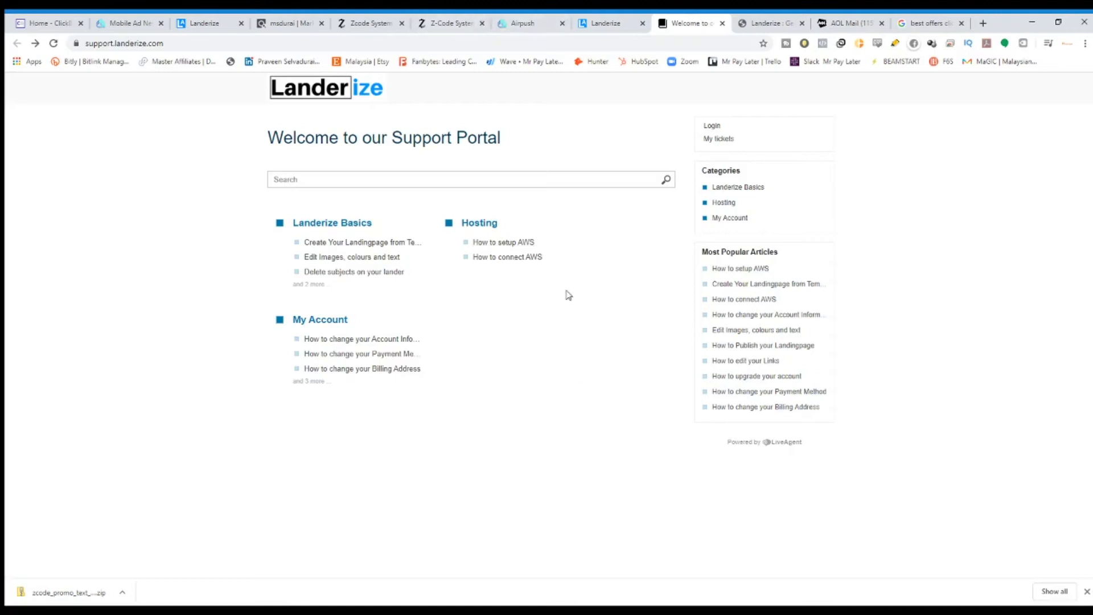
Read the How to connect AWS article, glancing back at the Getting Started guide.
click(506, 257)
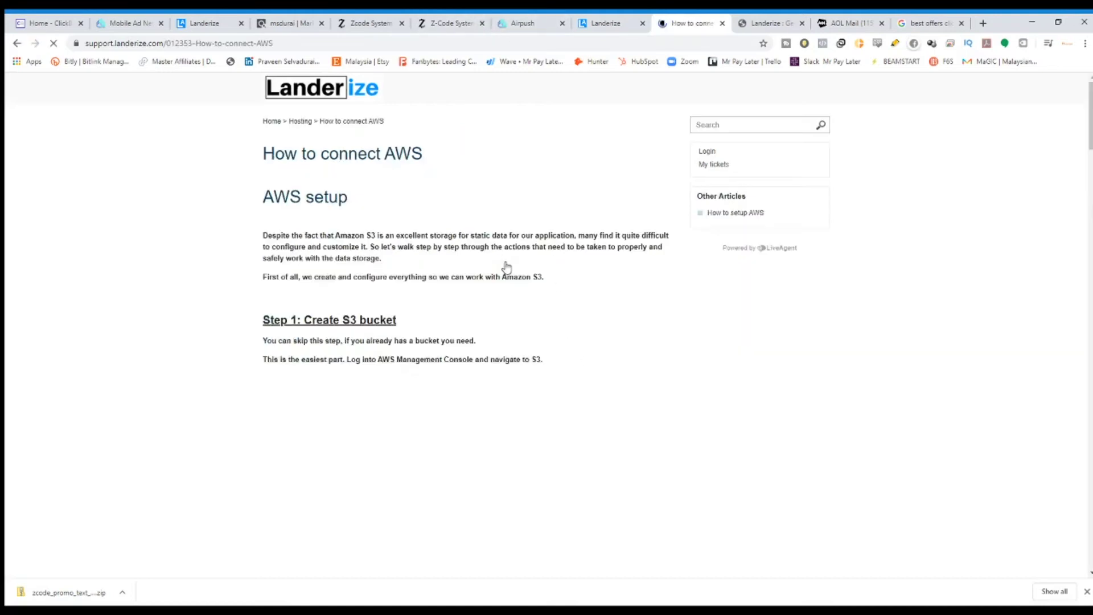
scroll(322, 181, down, 10)
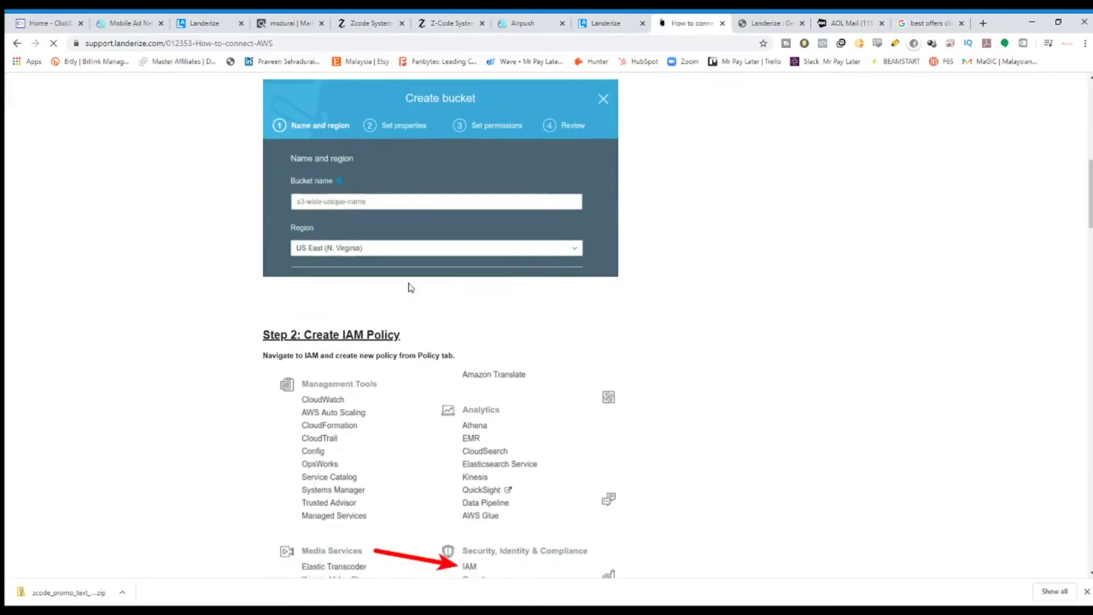
scroll(410, 286, down, 20)
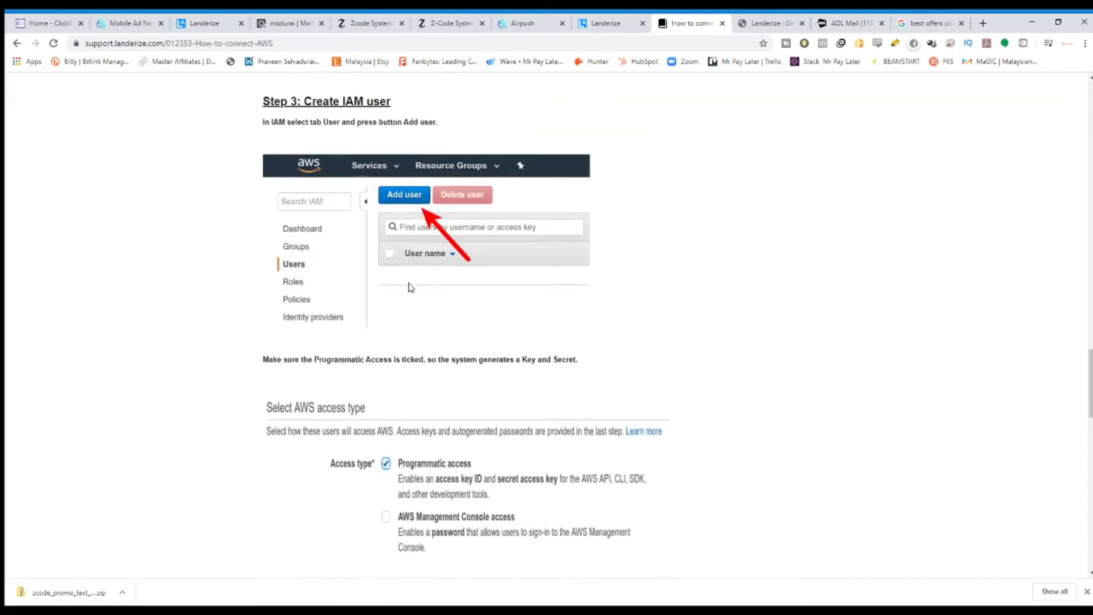
scroll(410, 287, down, 20)
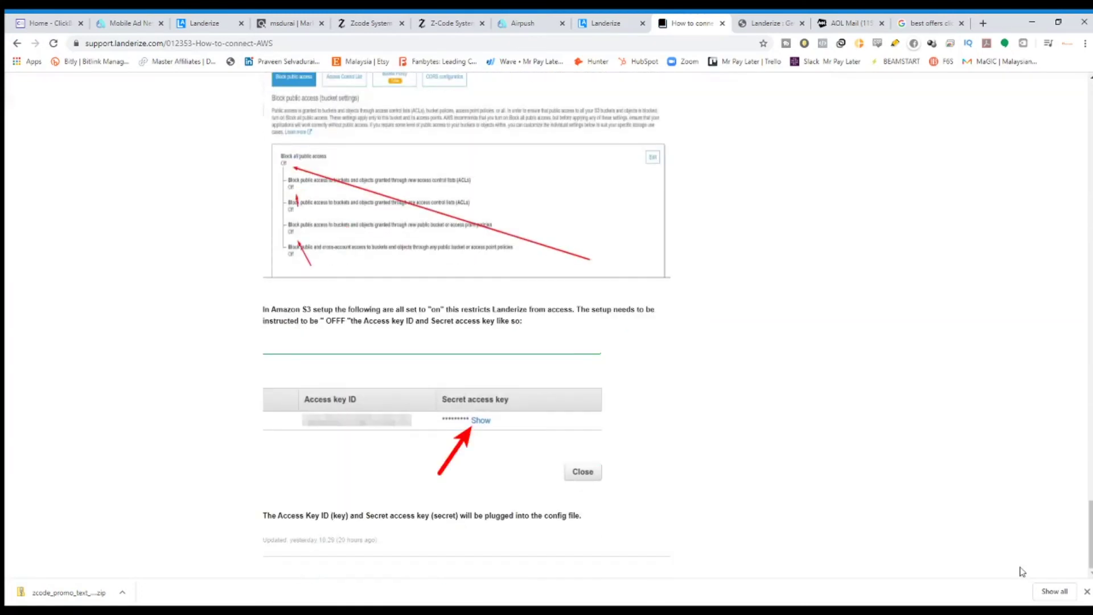
scroll(488, 172, up, 20)
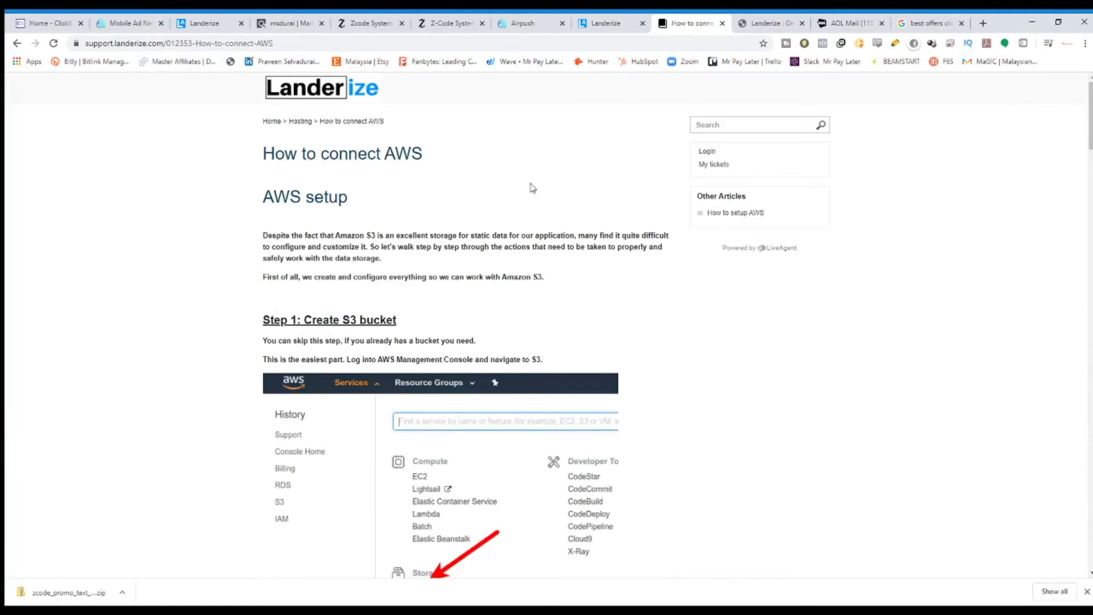
drag(234, 179, 263, 164)
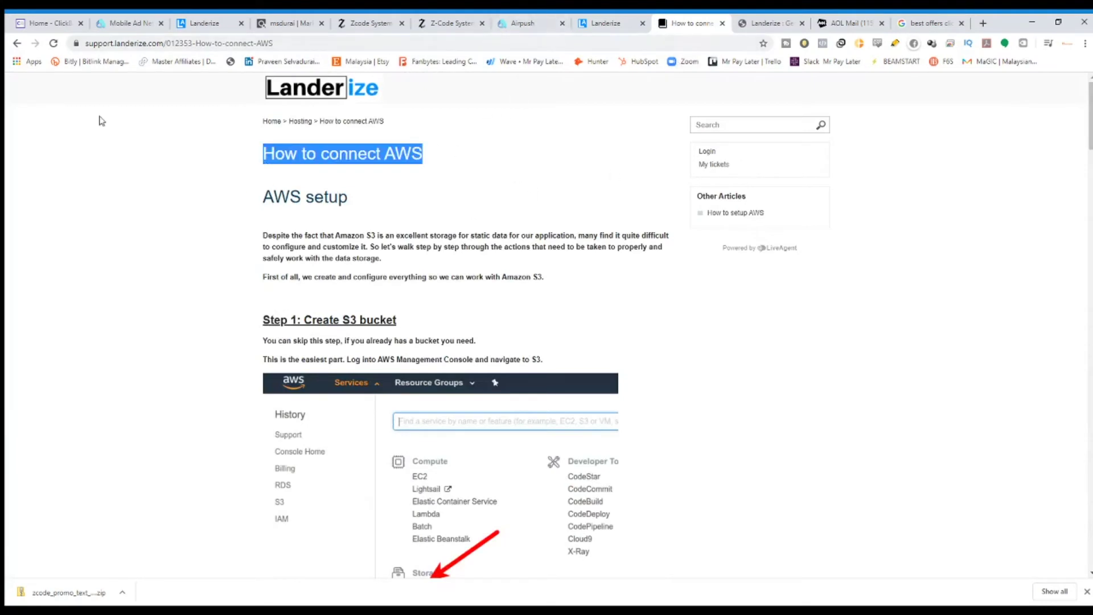
click(774, 23)
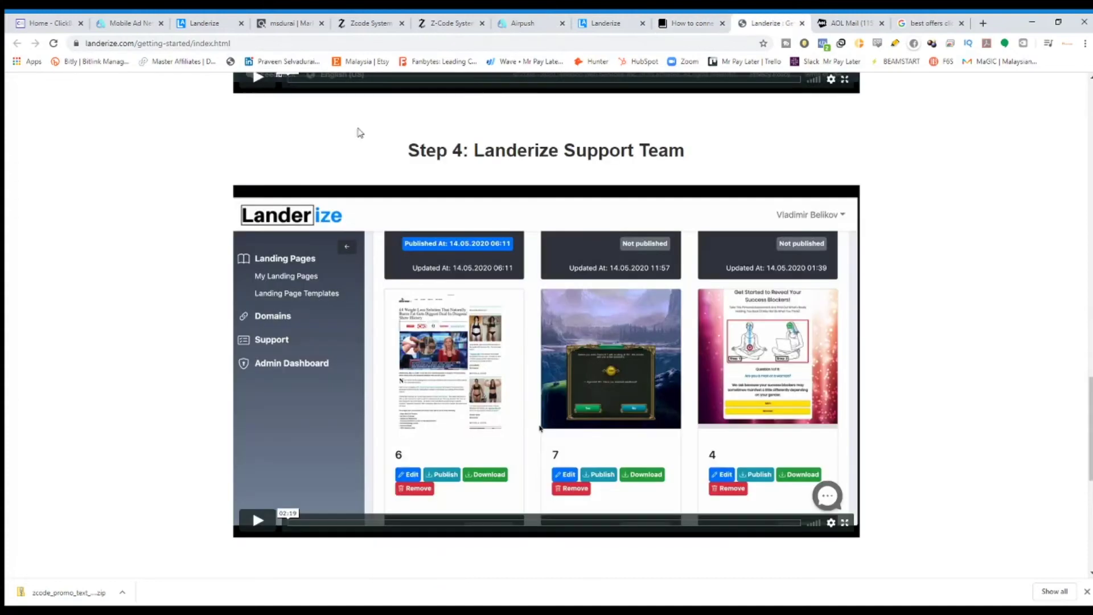
scroll(599, 300, up, 10)
scroll(661, 299, up, 5)
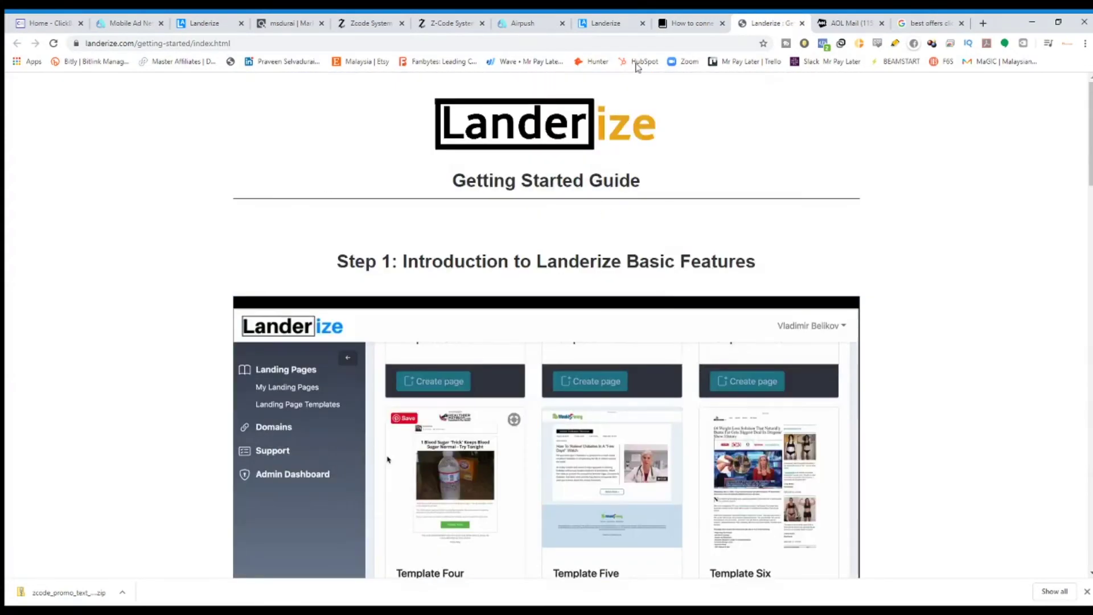
click(671, 21)
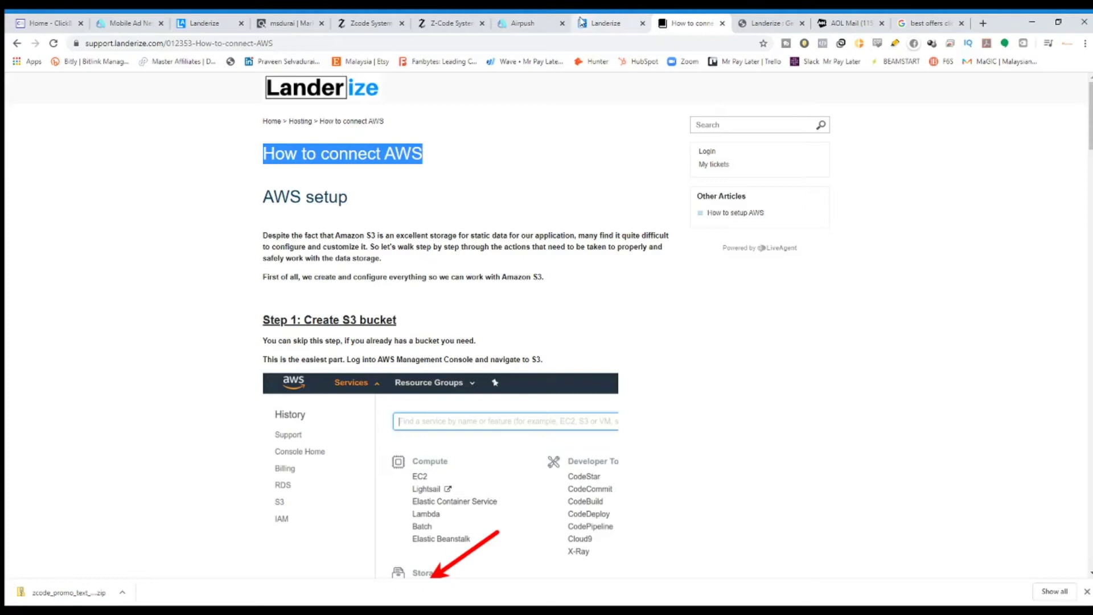
Open the Domains list in Landerize and start adding a new Amazon S3 domain.
click(608, 18)
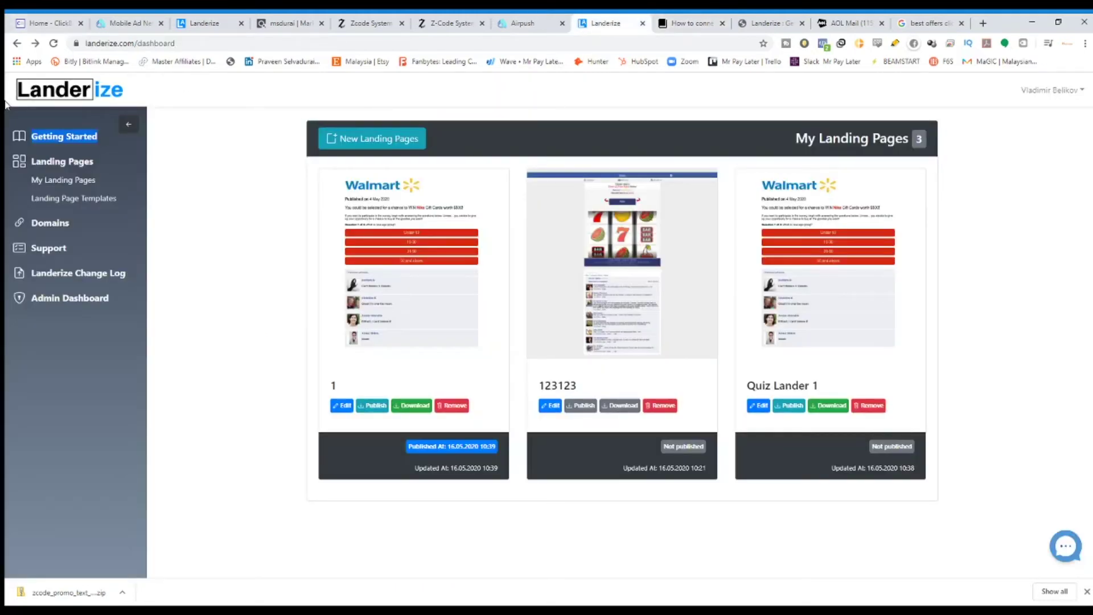
click(55, 226)
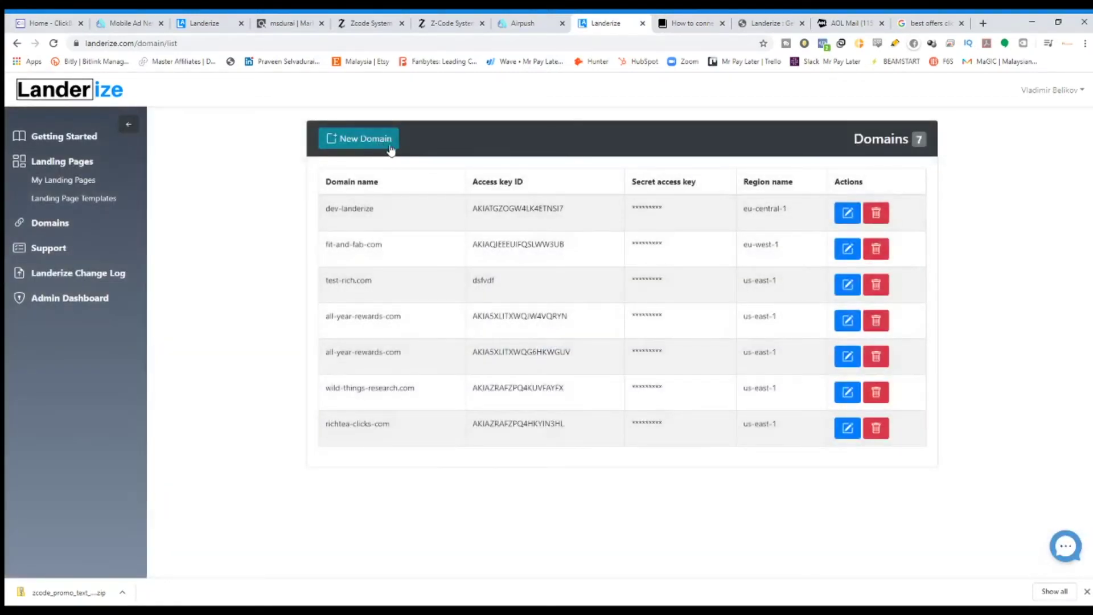
click(381, 146)
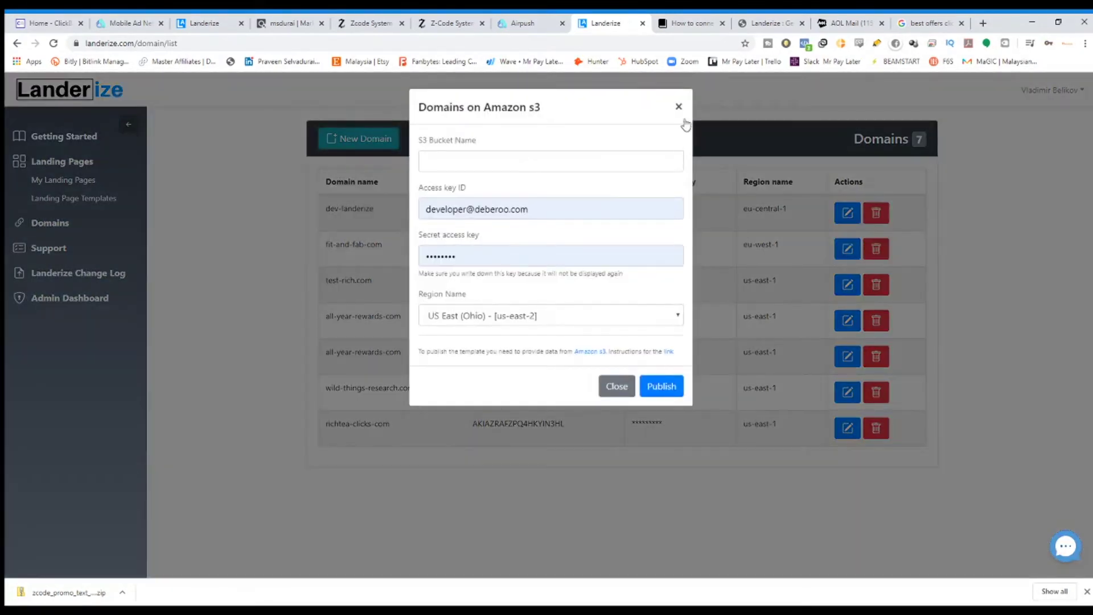
Close the S3 domain form, skim the Getting Started guide, and return to How to connect AWS.
click(679, 107)
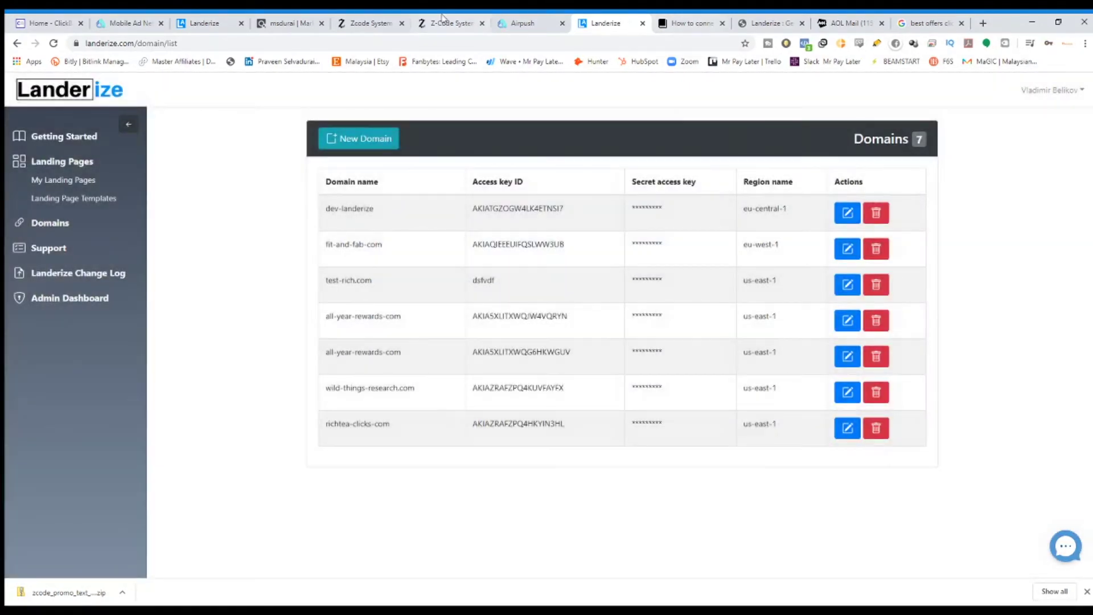
click(775, 22)
scroll(423, 295, down, 15)
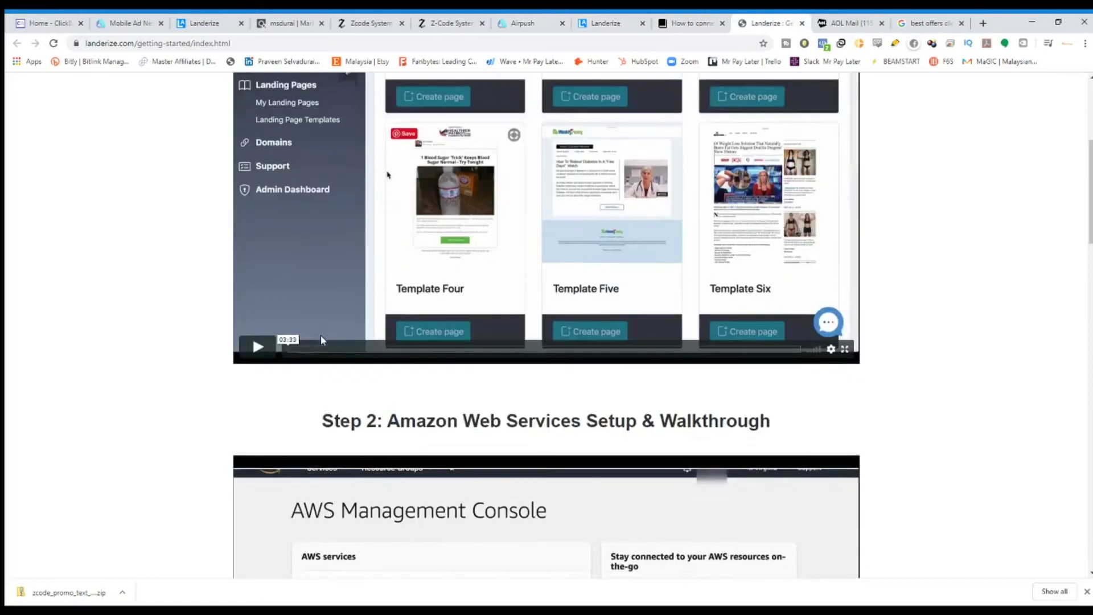
scroll(423, 295, down, 2)
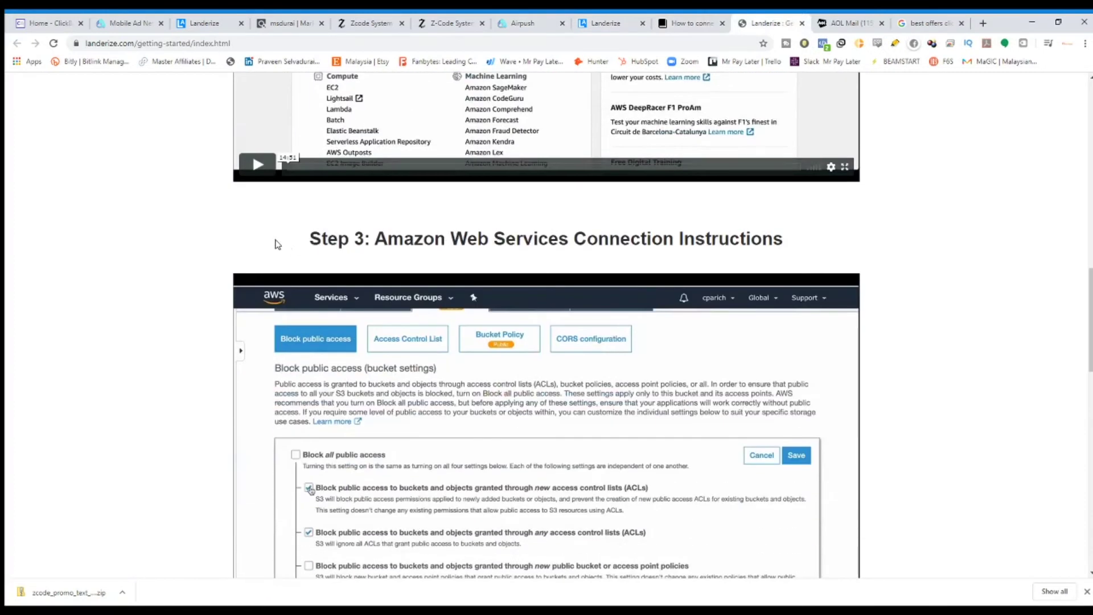
drag(276, 242, 800, 242)
scroll(545, 279, down, 7)
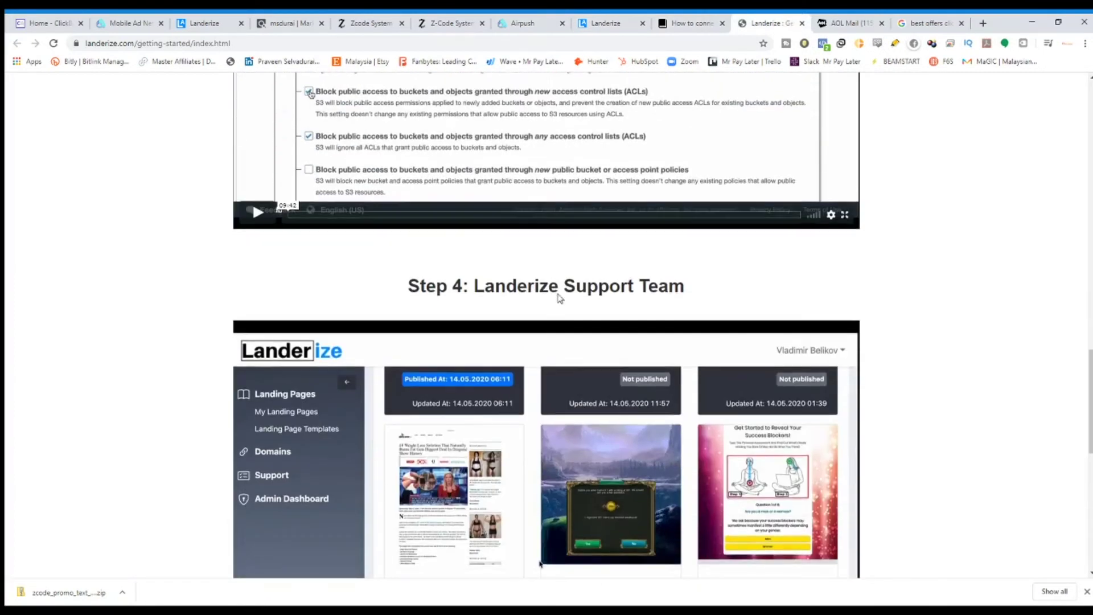
scroll(559, 297, up, 20)
scroll(387, 232, down, 3)
drag(335, 307, 750, 307)
click(706, 18)
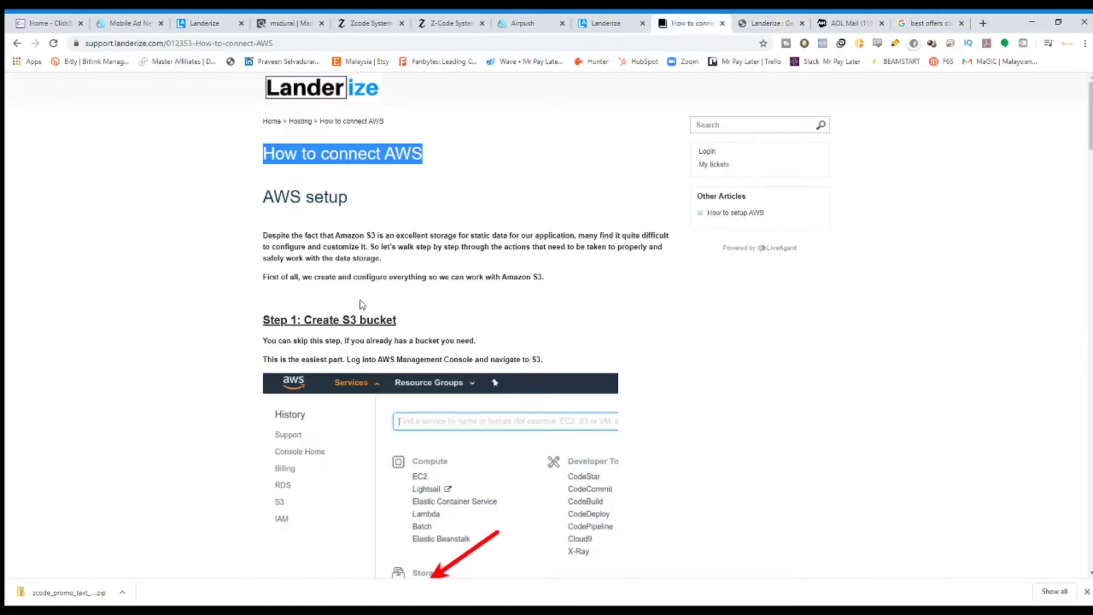
Revisit the How to setup AWS and How to connect AWS articles, ending on the portal home.
click(17, 44)
click(514, 243)
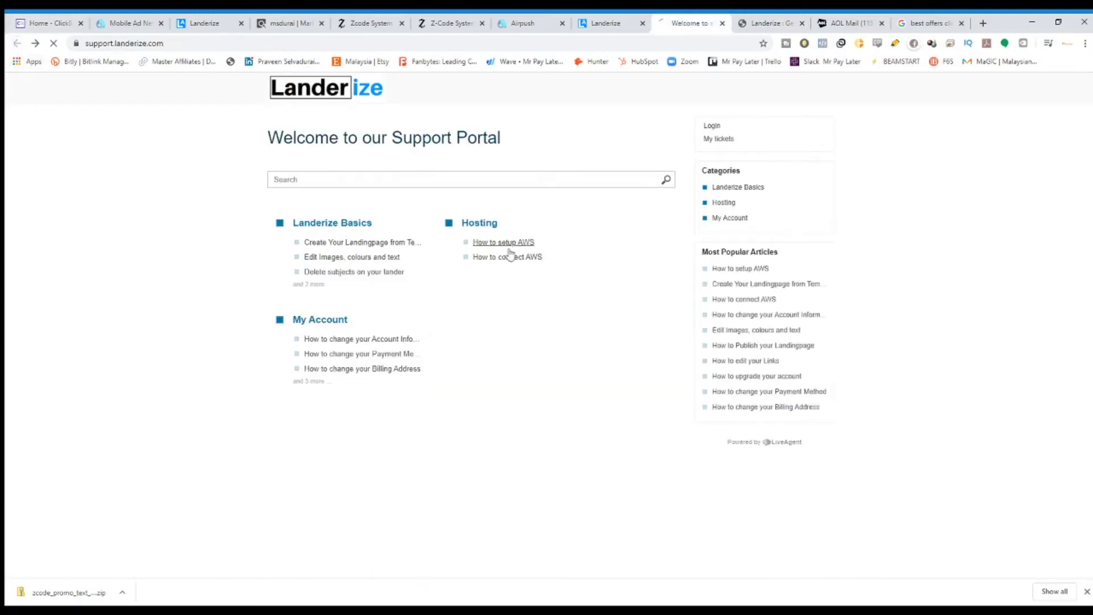
click(17, 43)
click(538, 259)
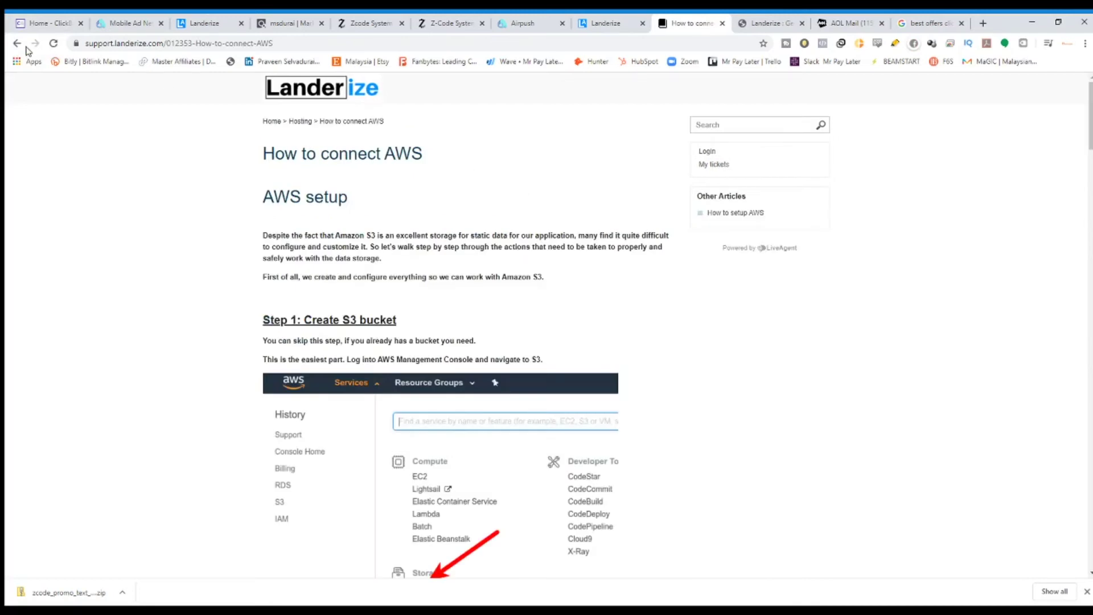
click(18, 44)
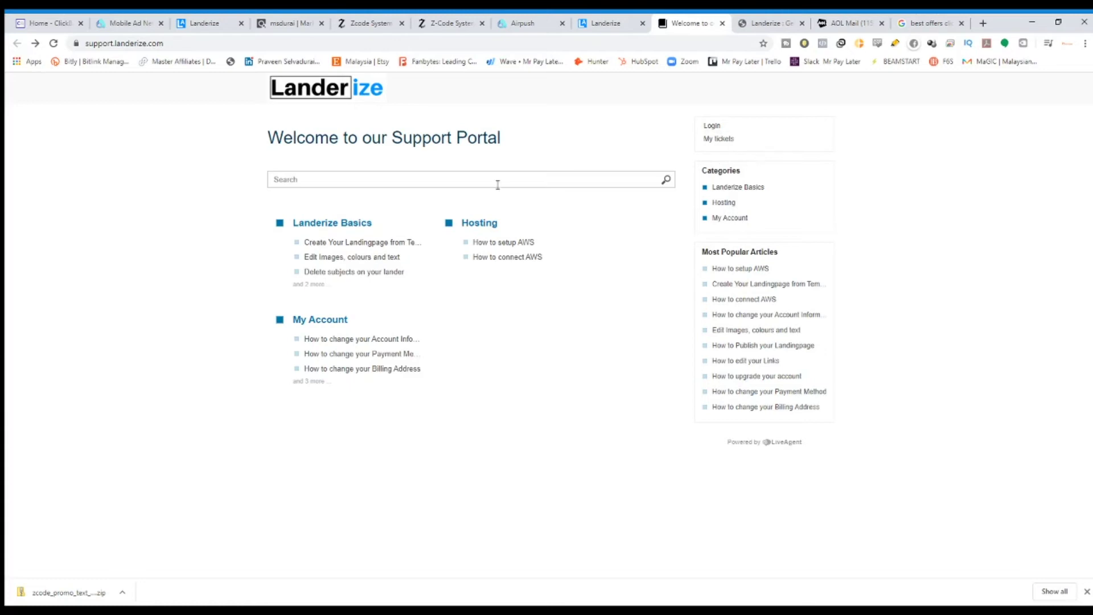
Read through the How to connect AWS article and go back to the support portal home.
drag(583, 288, 443, 241)
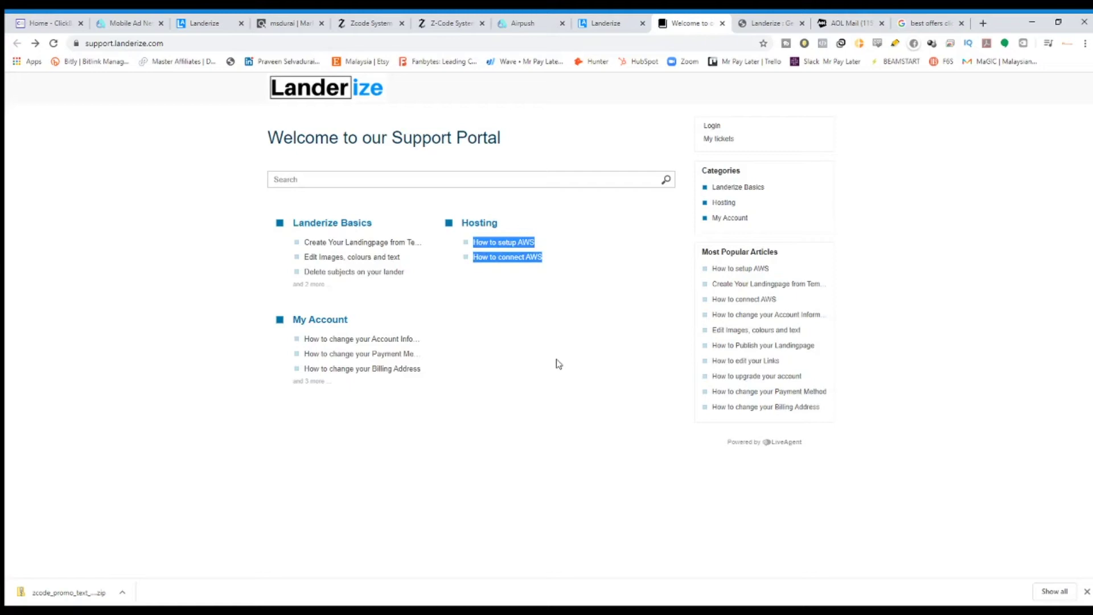
click(508, 261)
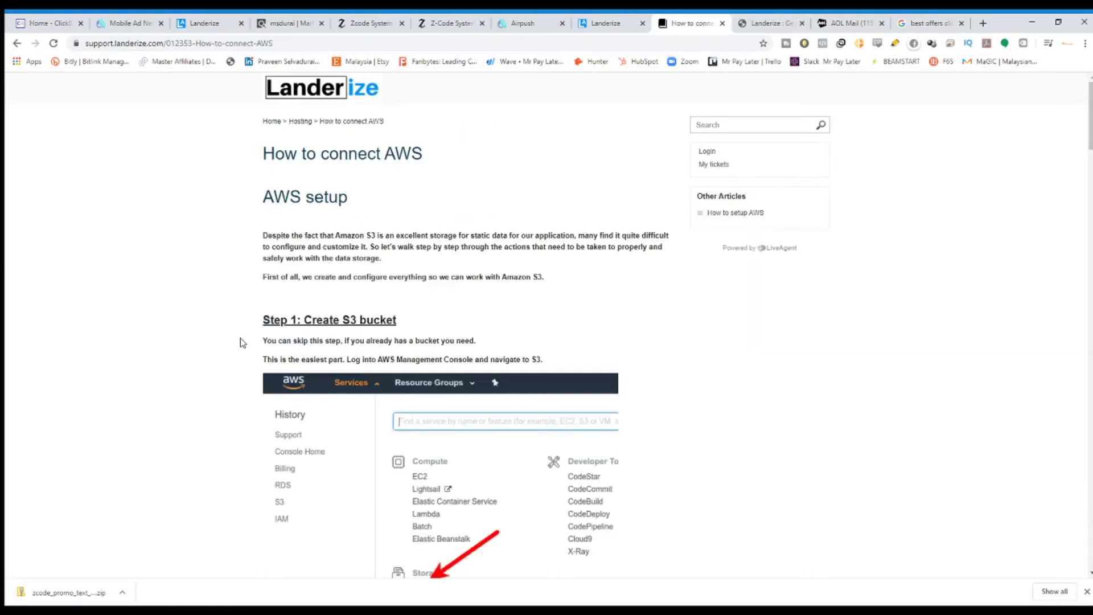
scroll(262, 319, down, 5)
scroll(282, 295, up, 3)
drag(280, 149, 402, 154)
scroll(354, 268, down, 8)
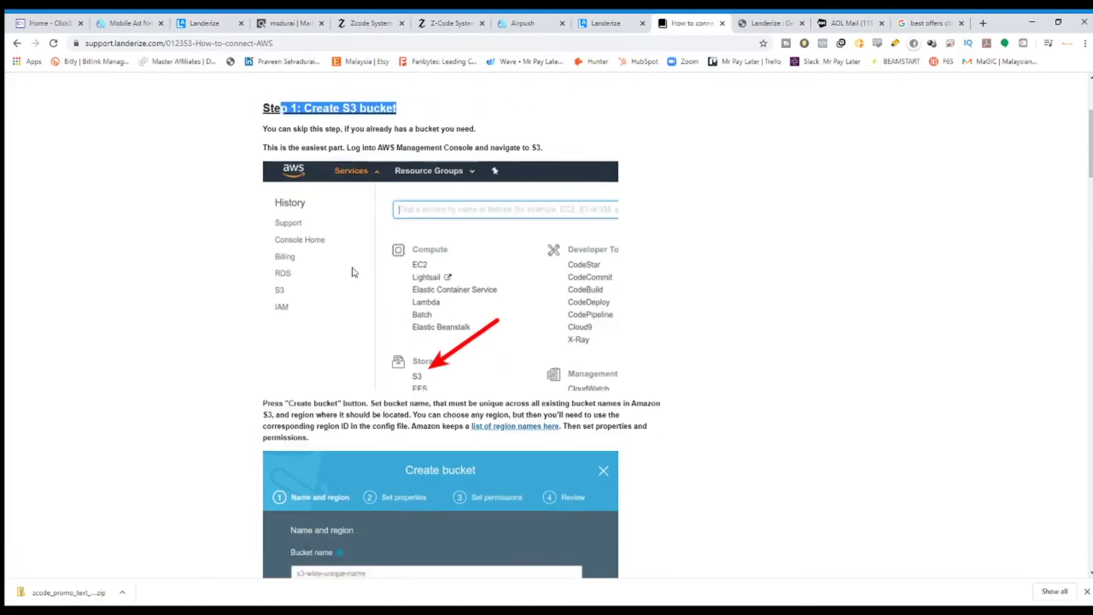
drag(264, 268, 439, 312)
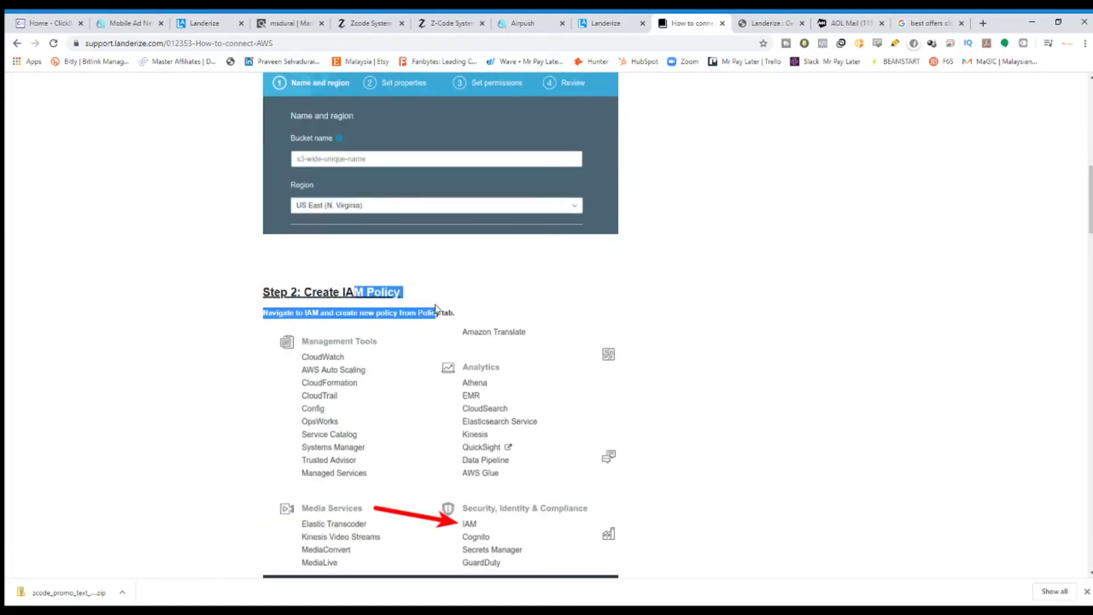
scroll(429, 351, down, 5)
scroll(428, 351, down, 12)
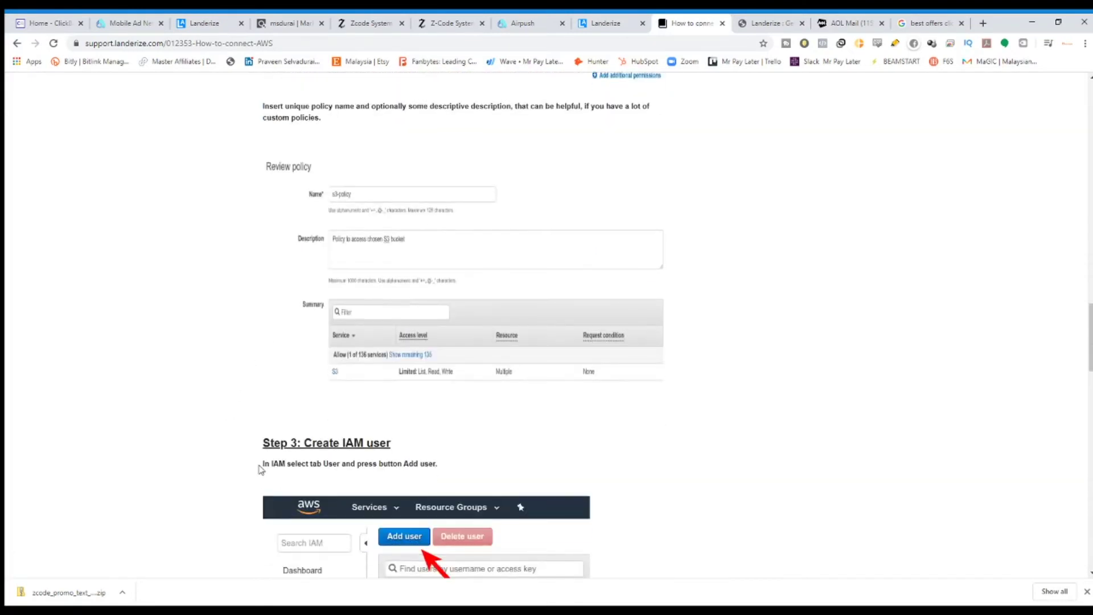
drag(255, 451, 431, 457)
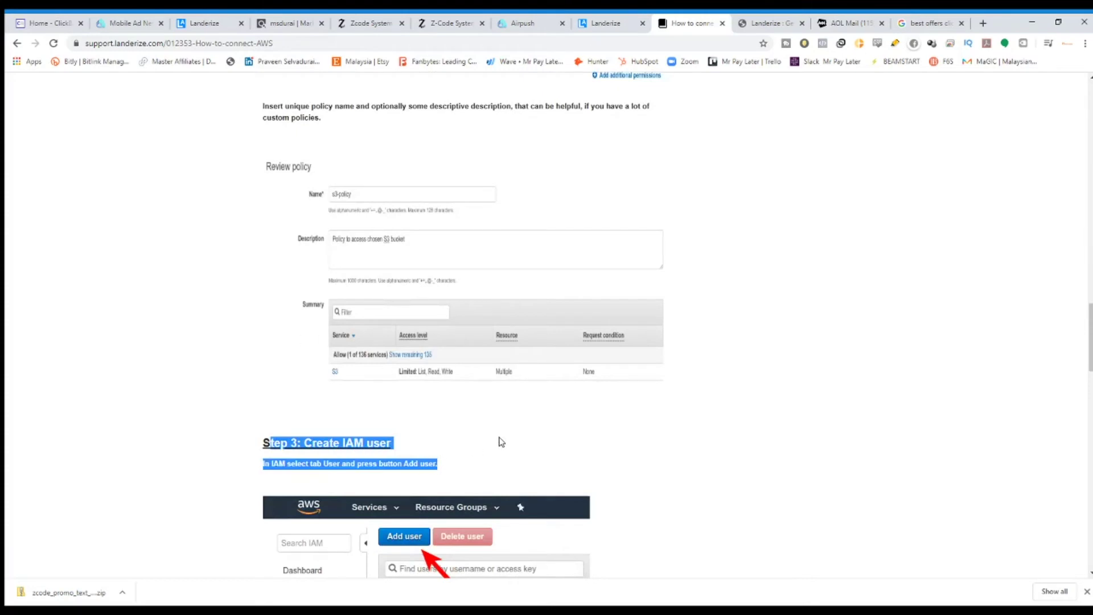
scroll(500, 443, down, 5)
scroll(502, 446, down, 15)
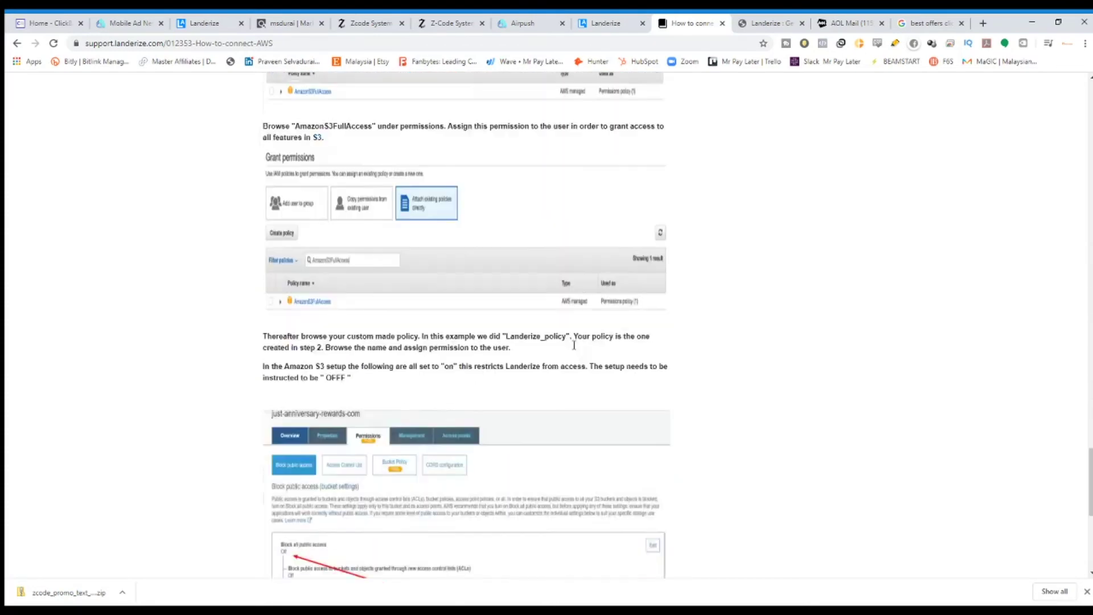
scroll(582, 368, down, 1)
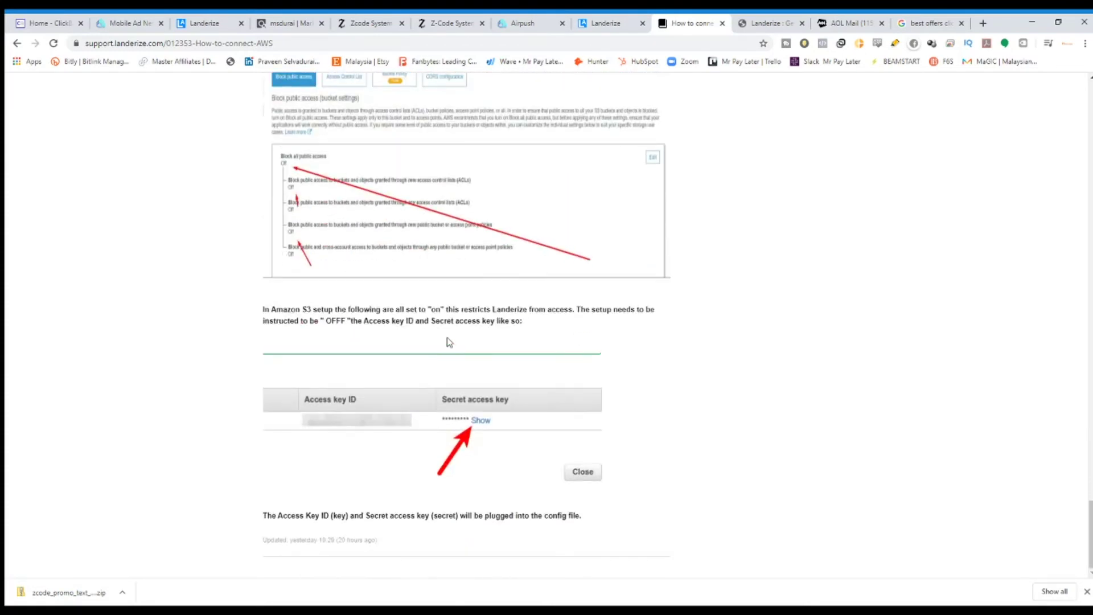
click(17, 42)
Read the How to setup AWS requirements and steps, then return to the Landerize Domains page.
click(478, 245)
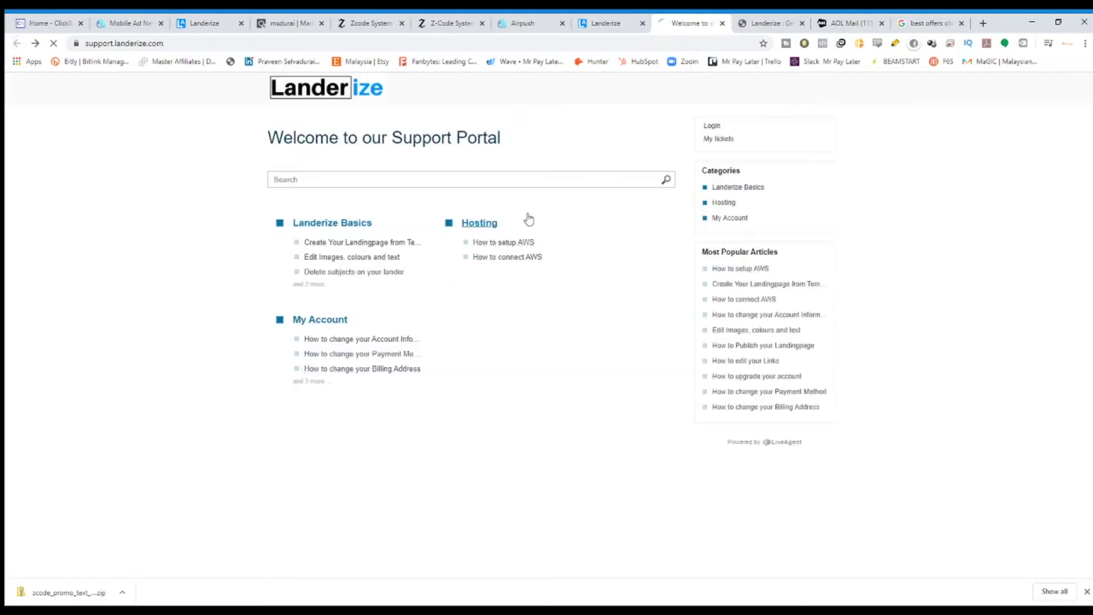
drag(255, 201, 600, 336)
scroll(730, 418, down, 5)
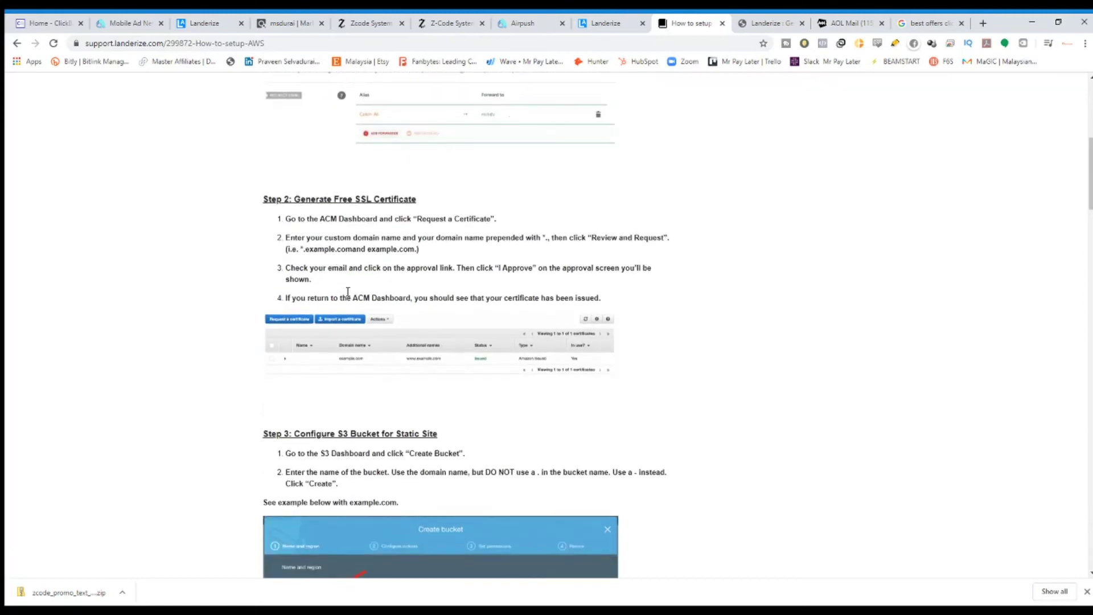
drag(268, 200, 499, 219)
scroll(425, 381, down, 3)
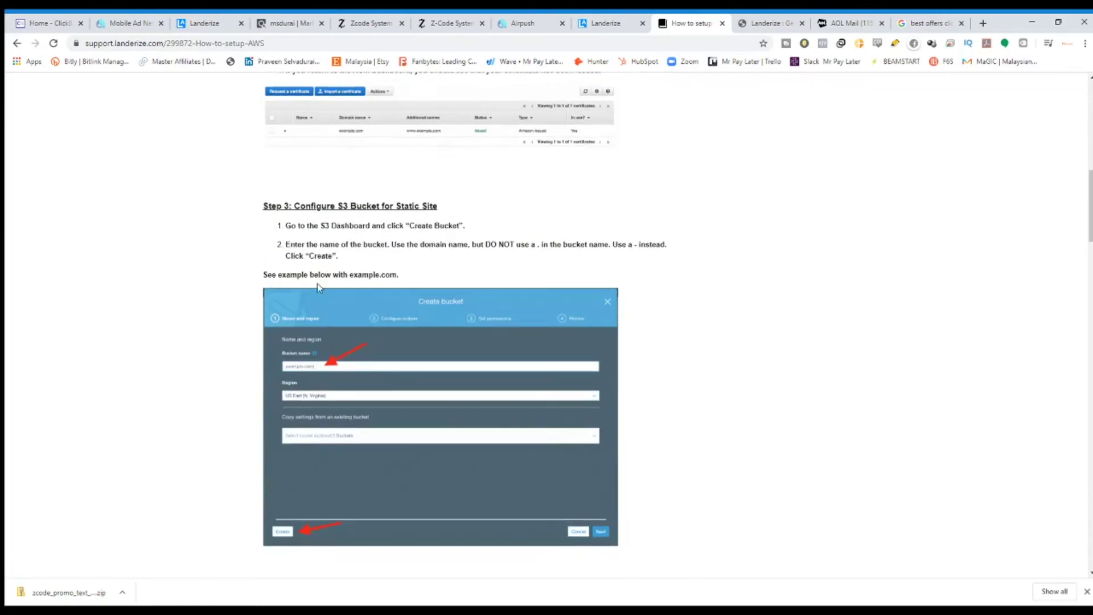
drag(294, 206, 414, 221)
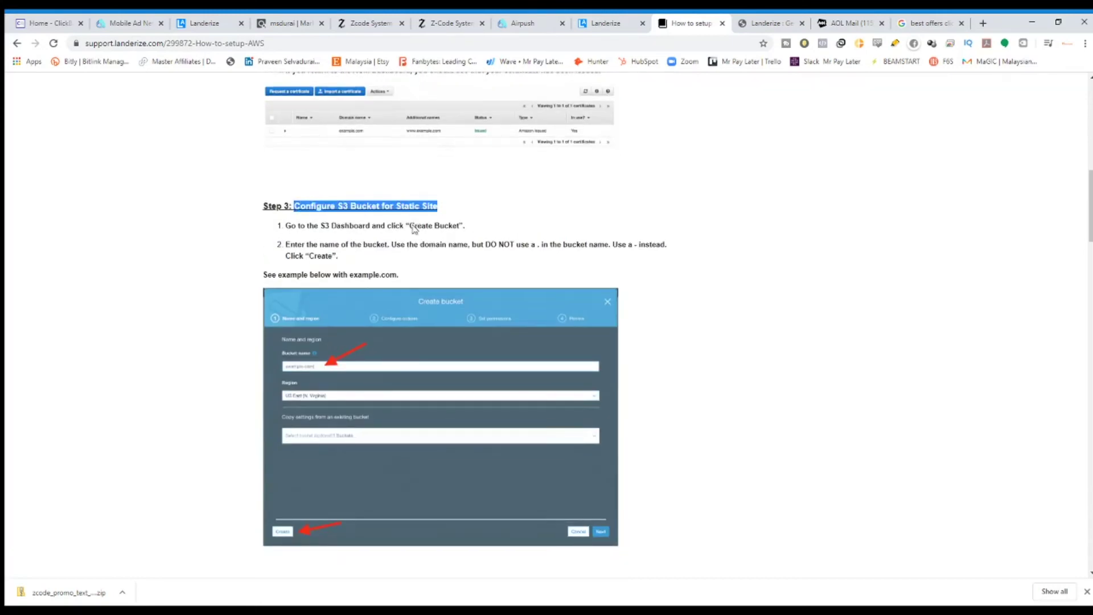
scroll(455, 250, down, 20)
scroll(464, 259, down, 7)
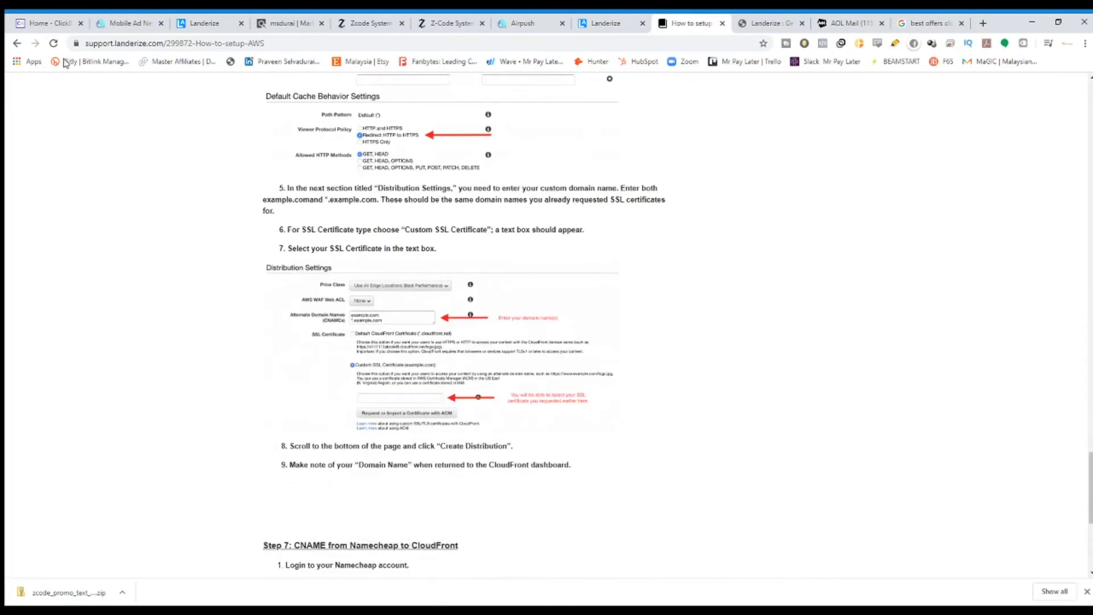
key(alt+Left)
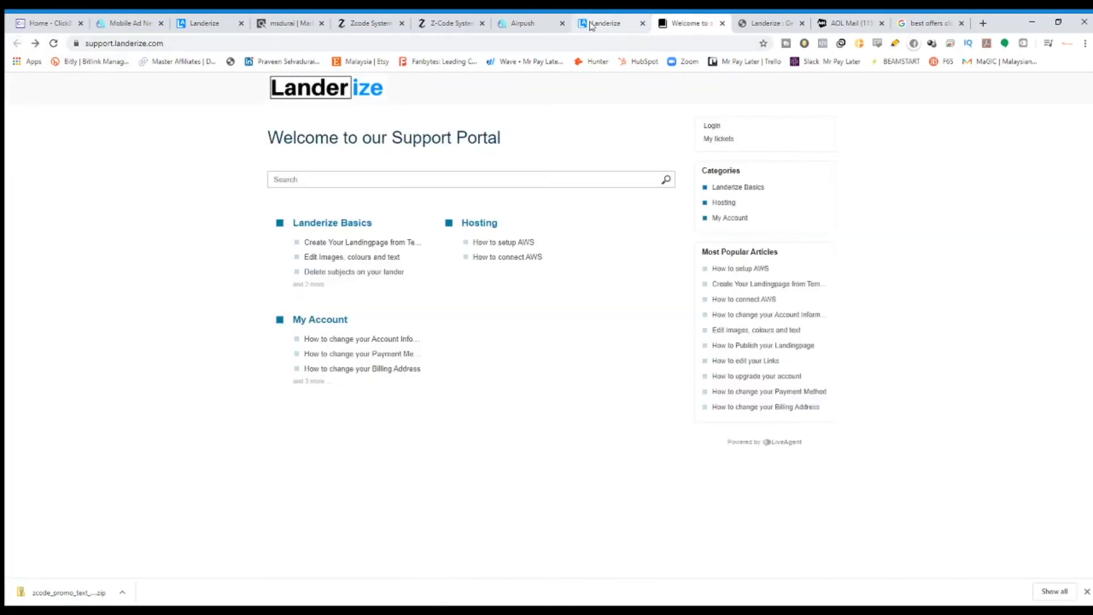
click(591, 25)
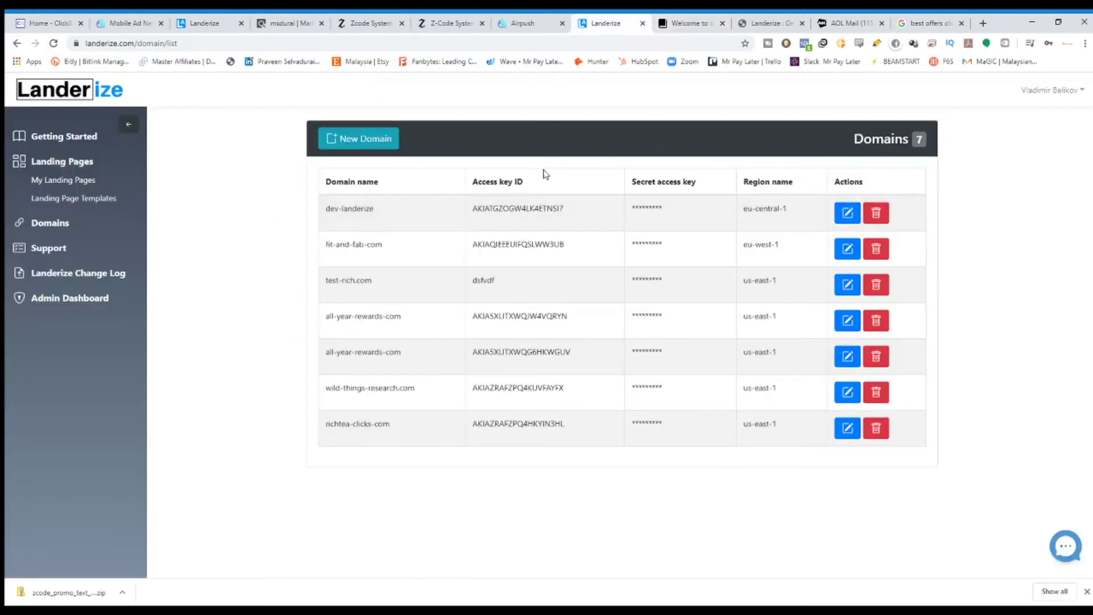
Open My Landing Pages and start a new landing page from the templates gallery.
click(87, 187)
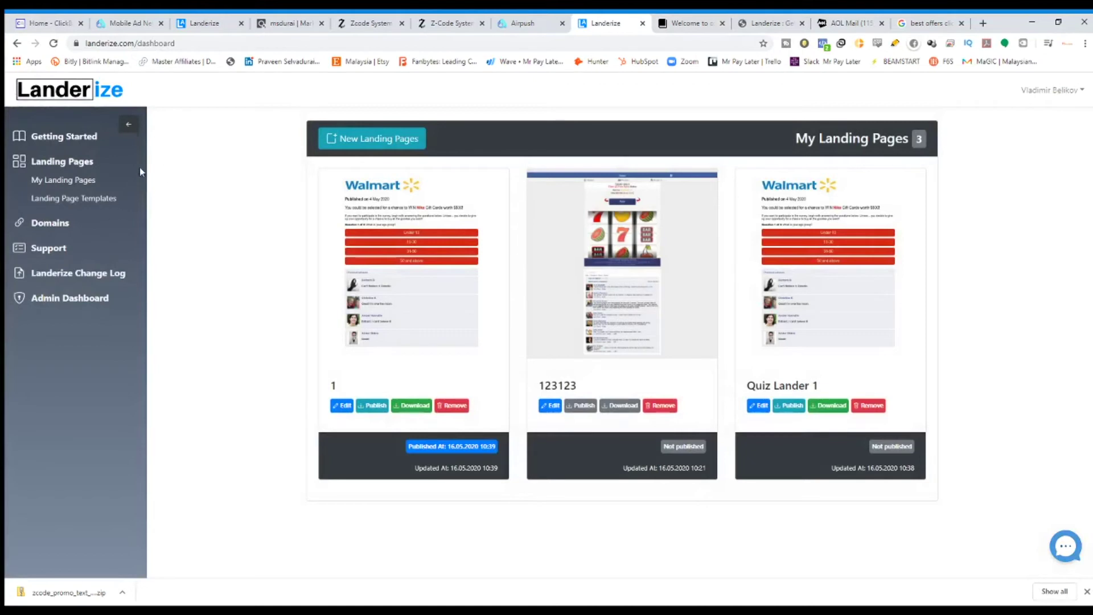
click(382, 143)
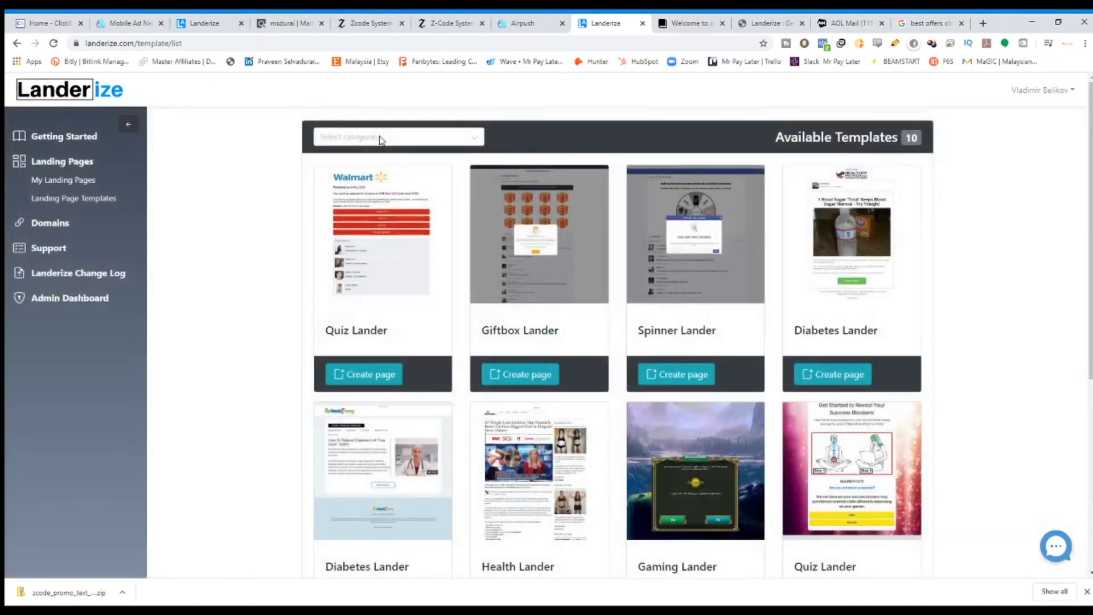
scroll(558, 217, down, 1)
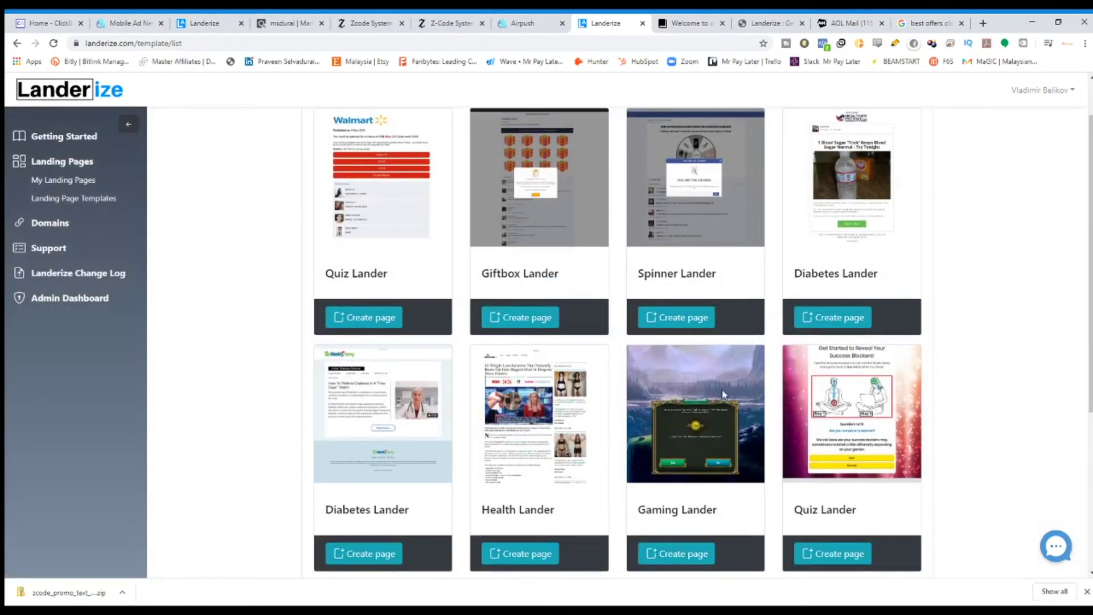
scroll(723, 394, down, 4)
scroll(449, 105, up, 5)
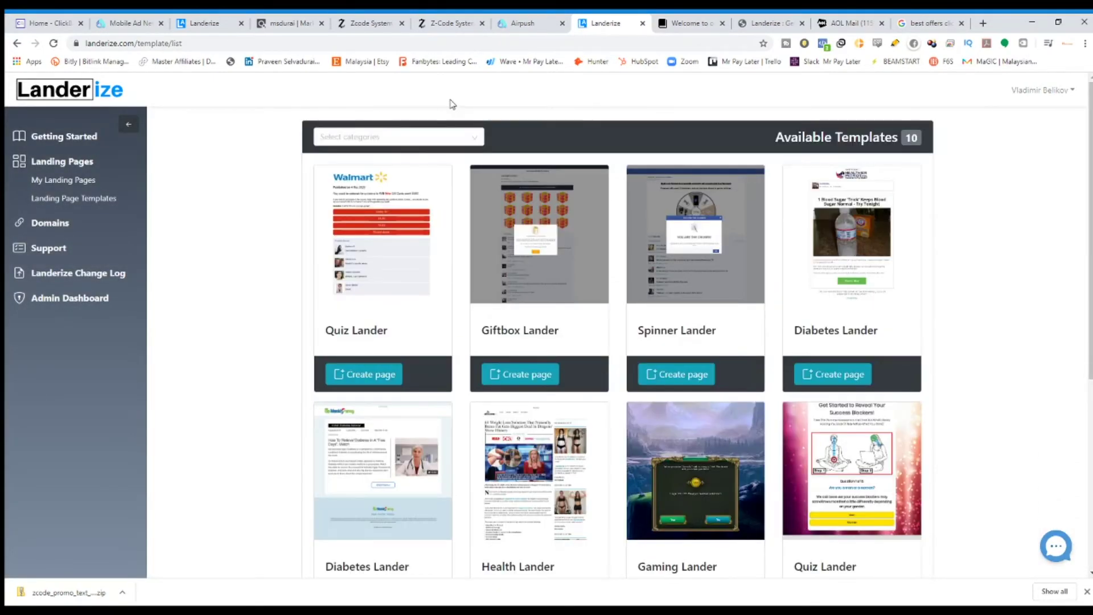
scroll(671, 247, down, 4)
scroll(671, 247, up, 4)
Browse the templates, including Quiz Lander, and create a page from the Casino Lander template.
double_click(369, 330)
drag(513, 329, 868, 329)
scroll(764, 395, down, 2)
scroll(244, 512, down, 1)
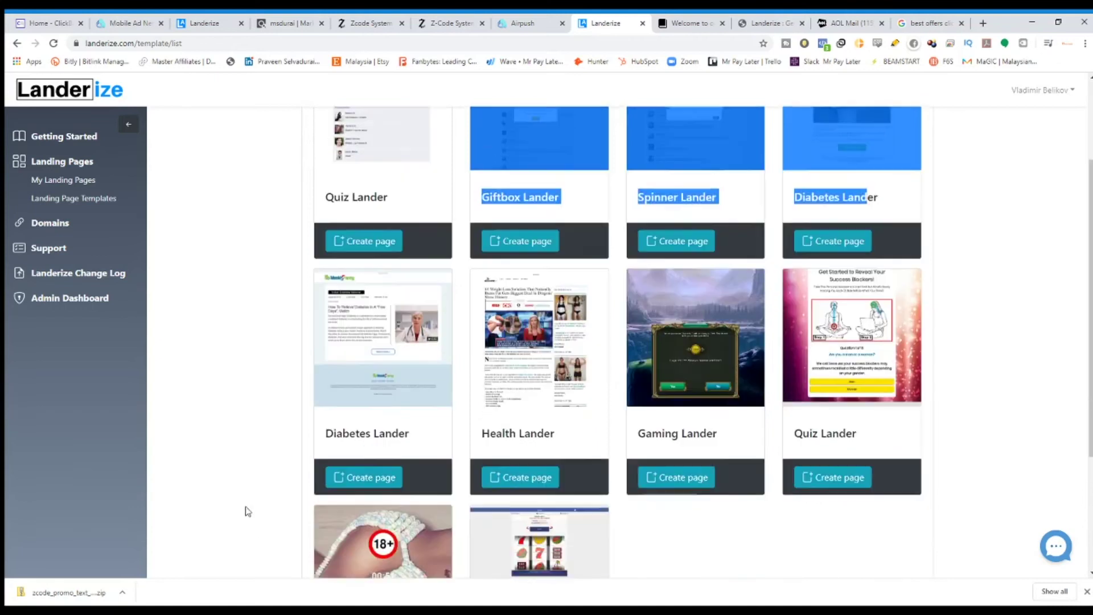
mouse_move(326, 397)
mouse_down()
mouse_move(509, 389)
mouse_move(574, 399)
mouse_up()
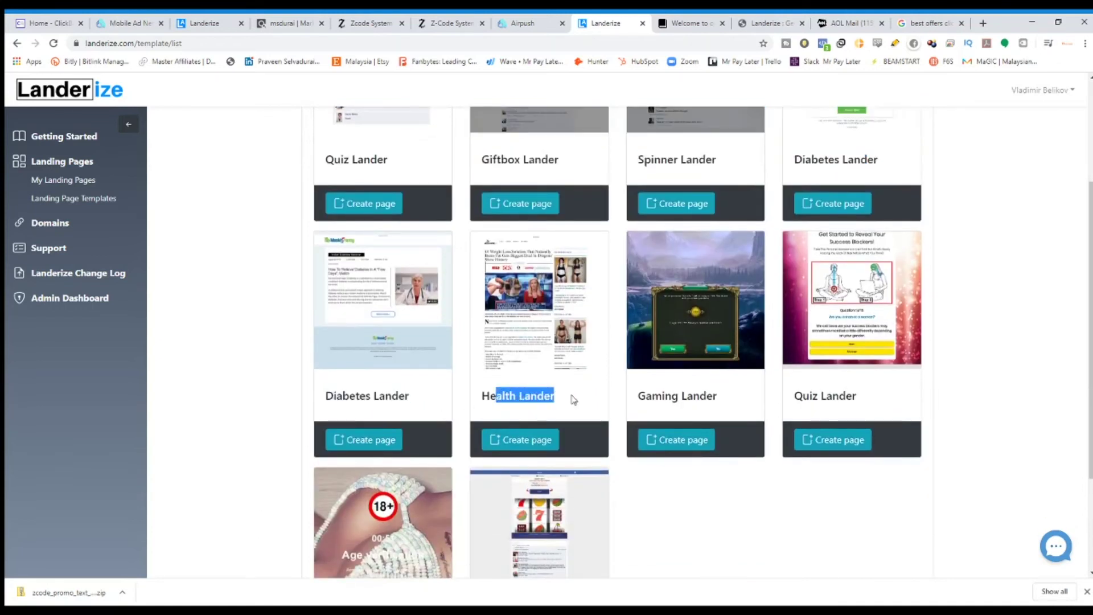
drag(652, 396, 715, 397)
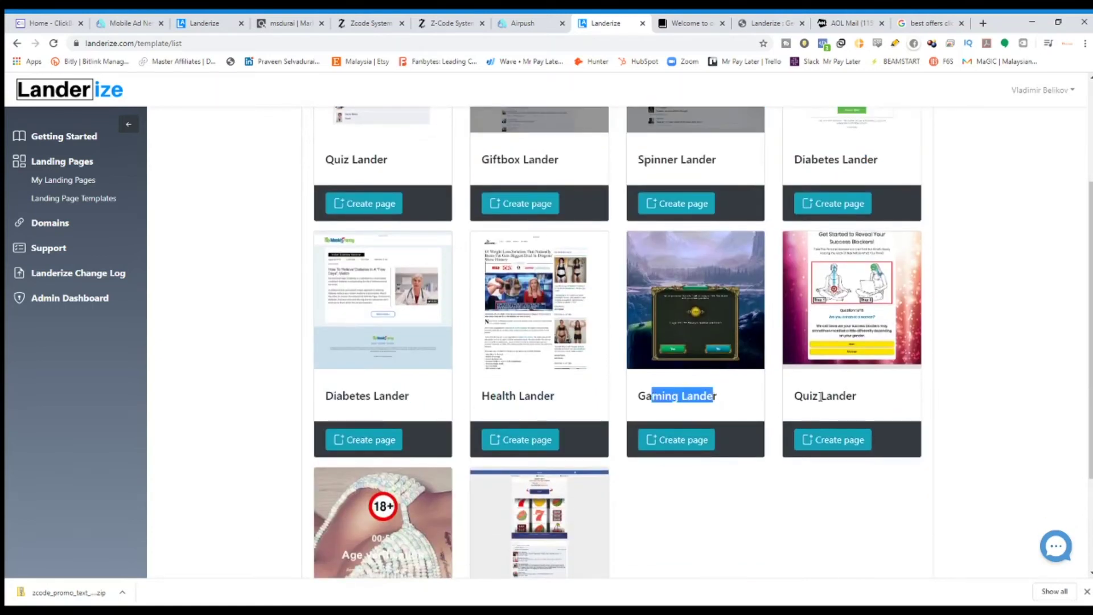
drag(802, 396, 847, 396)
scroll(737, 451, down, 3)
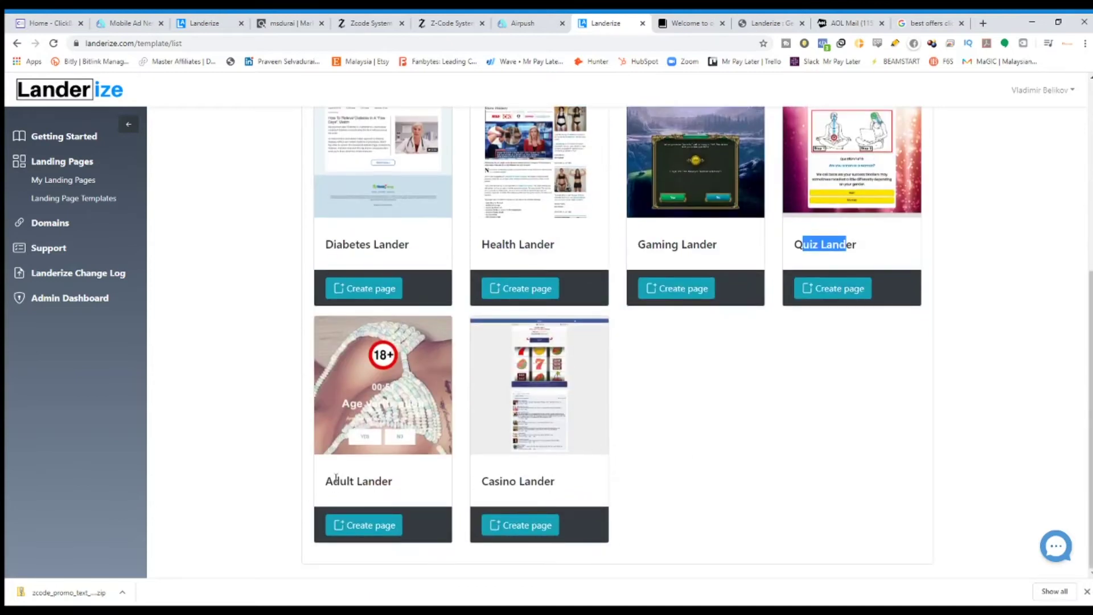
drag(334, 481, 395, 483)
scroll(312, 330, up, 1)
scroll(312, 330, up, 4)
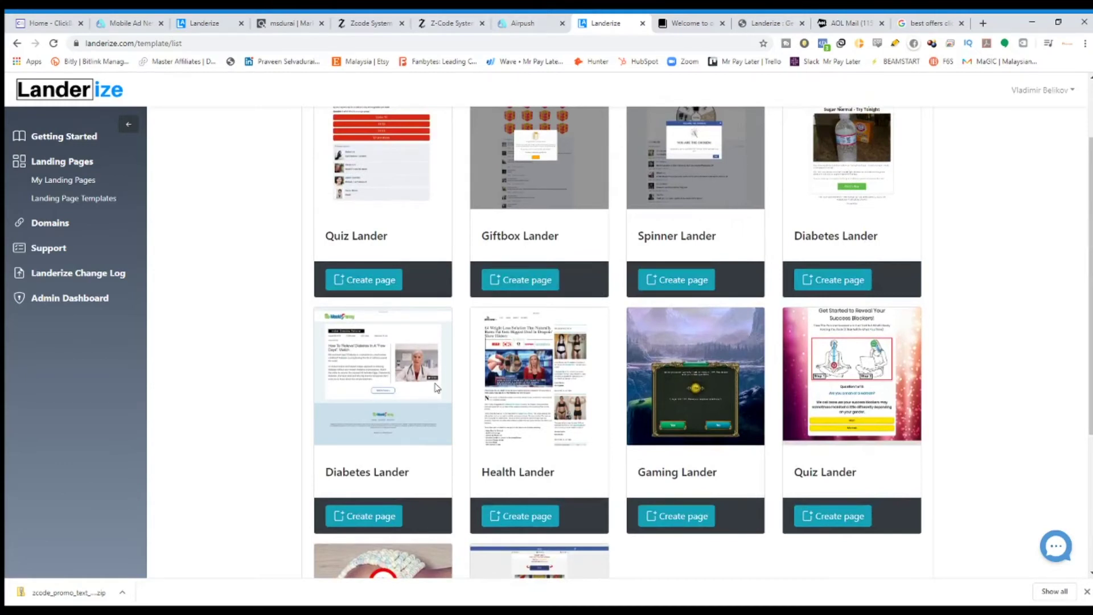
scroll(485, 370, down, 4)
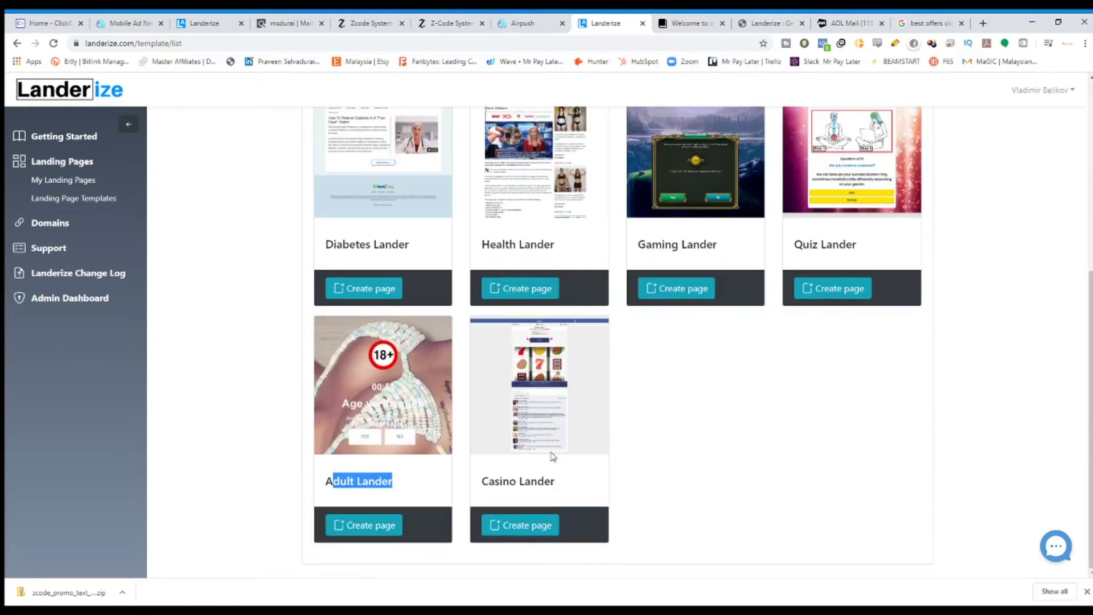
click(538, 525)
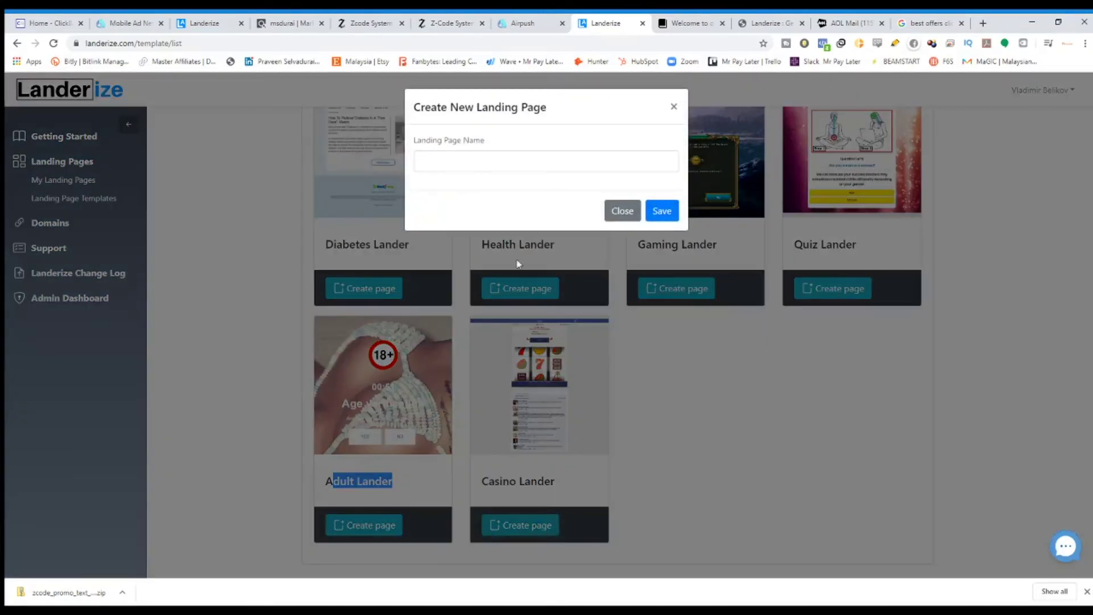
Name the new landing page 'Zcode sYSTEM' and save it so it opens in the editor.
click(496, 154)
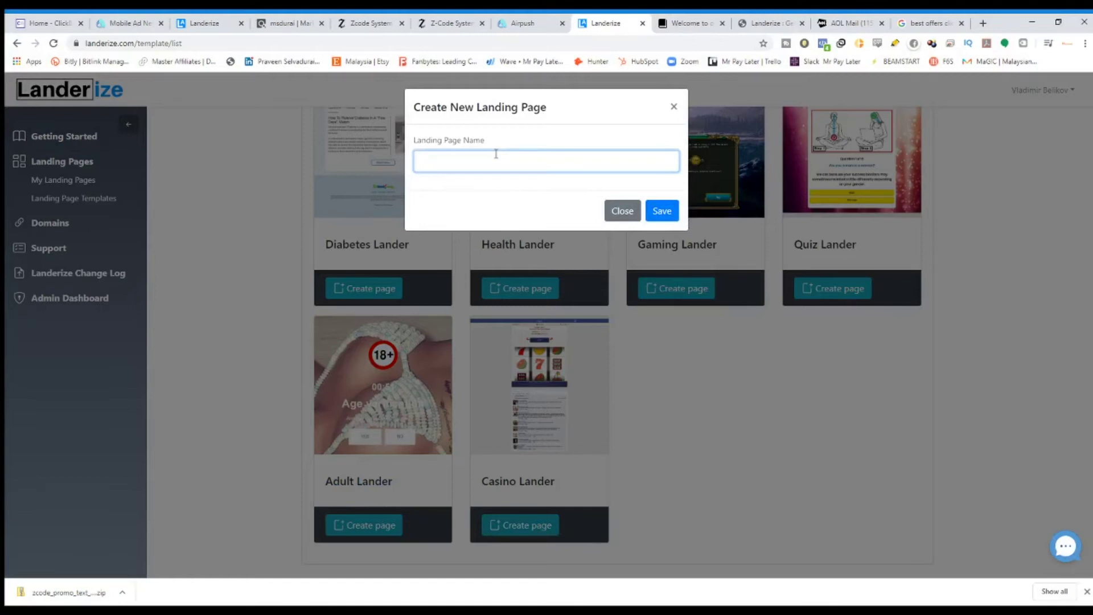
text(A)
key(BackSpace)
text(Zcode sYSTEM)
click(667, 214)
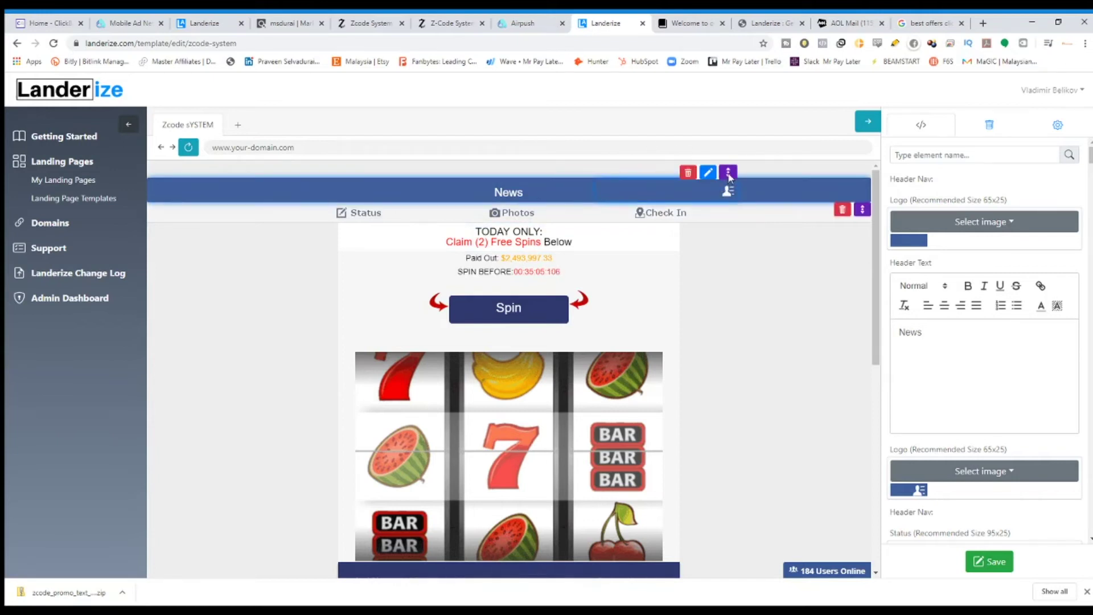
Move the header block into the Status row, then duplicate the TODAY ONLY headline and delete the copy.
drag(730, 173, 732, 217)
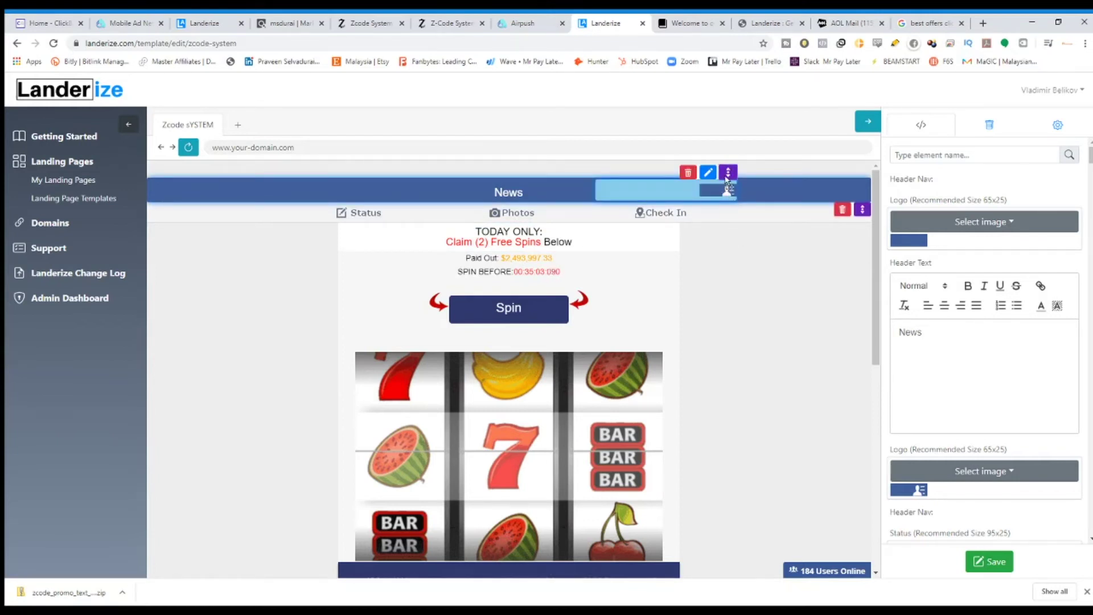
drag(727, 179, 635, 232)
click(673, 216)
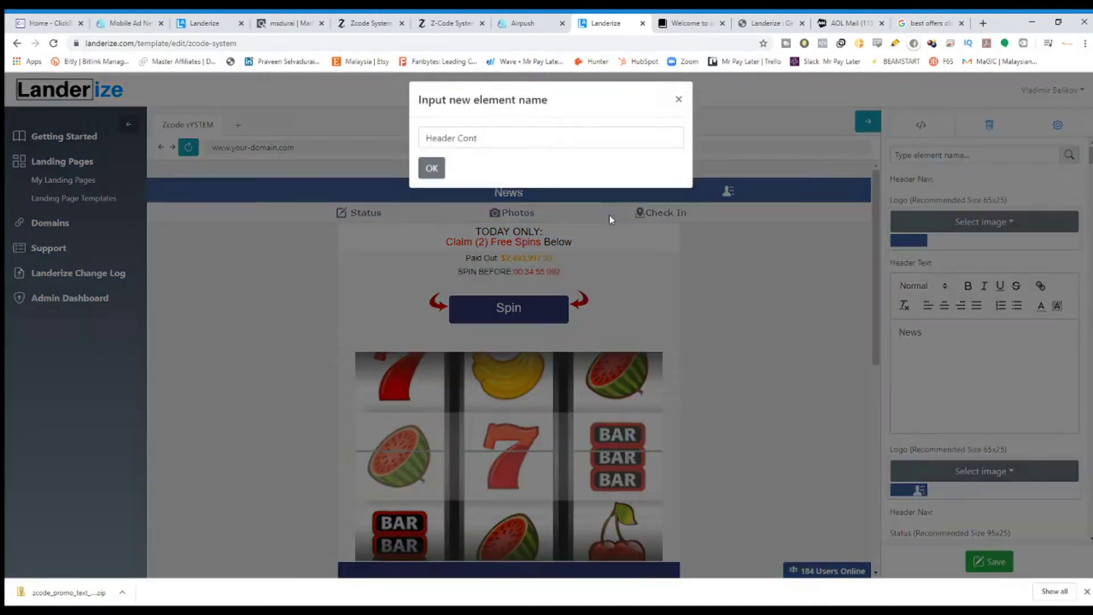
text(dsadasdadas)
click(431, 184)
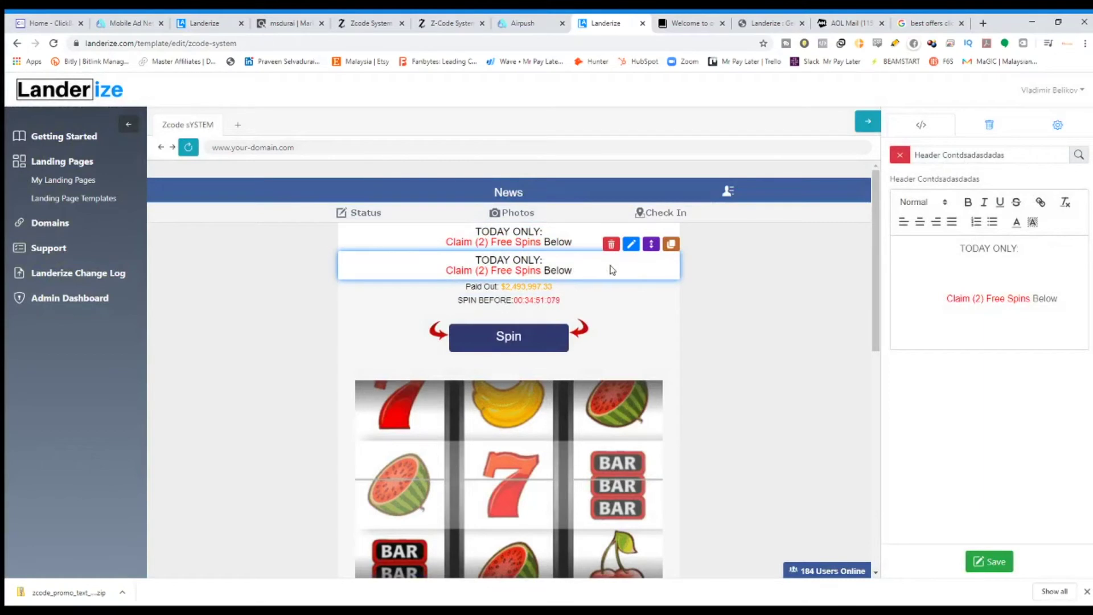
key(Delete)
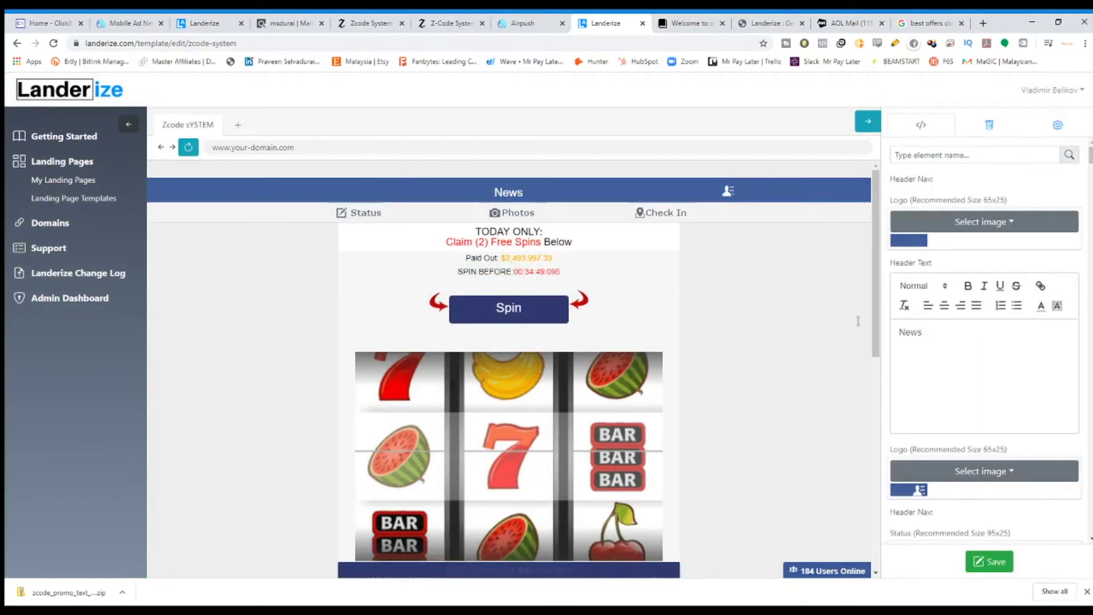
Edit the headline text, trying white and blue for Claim (2) Free Spins before restoring red.
click(632, 217)
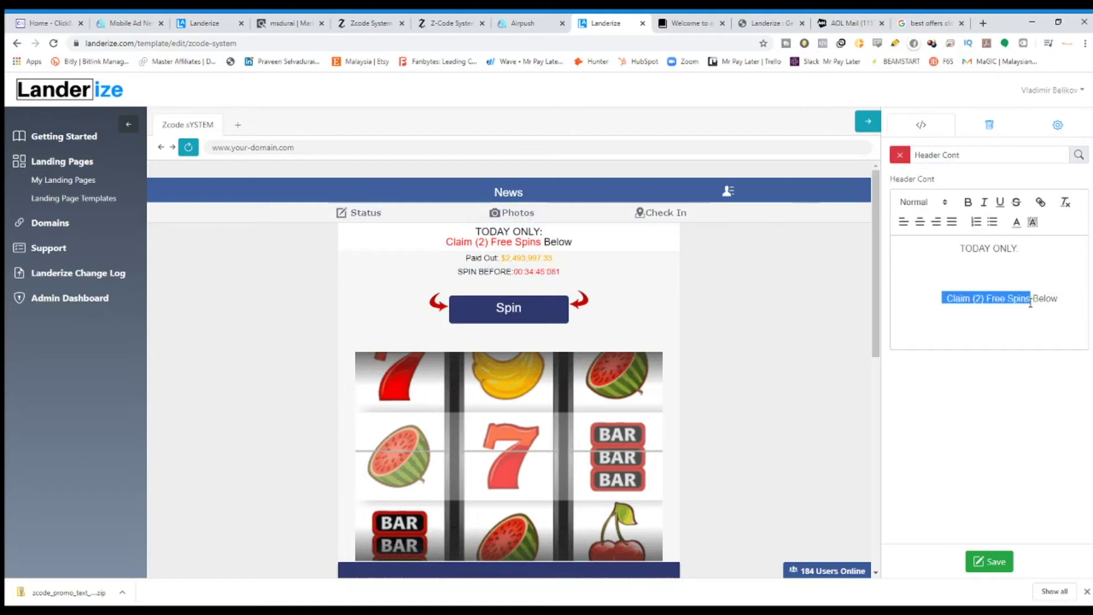
click(1017, 222)
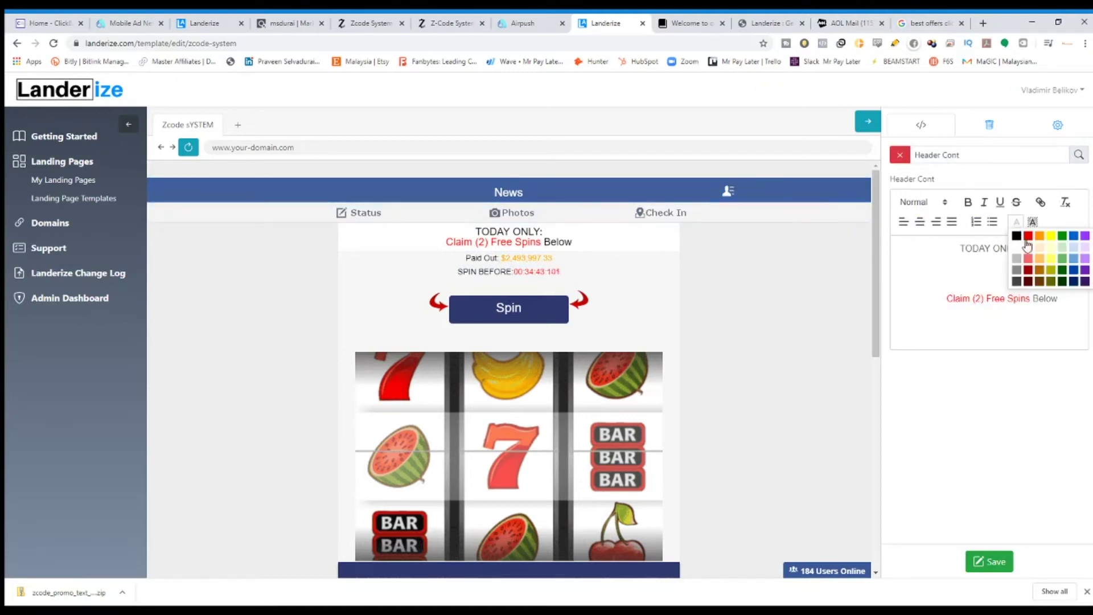
click(1016, 249)
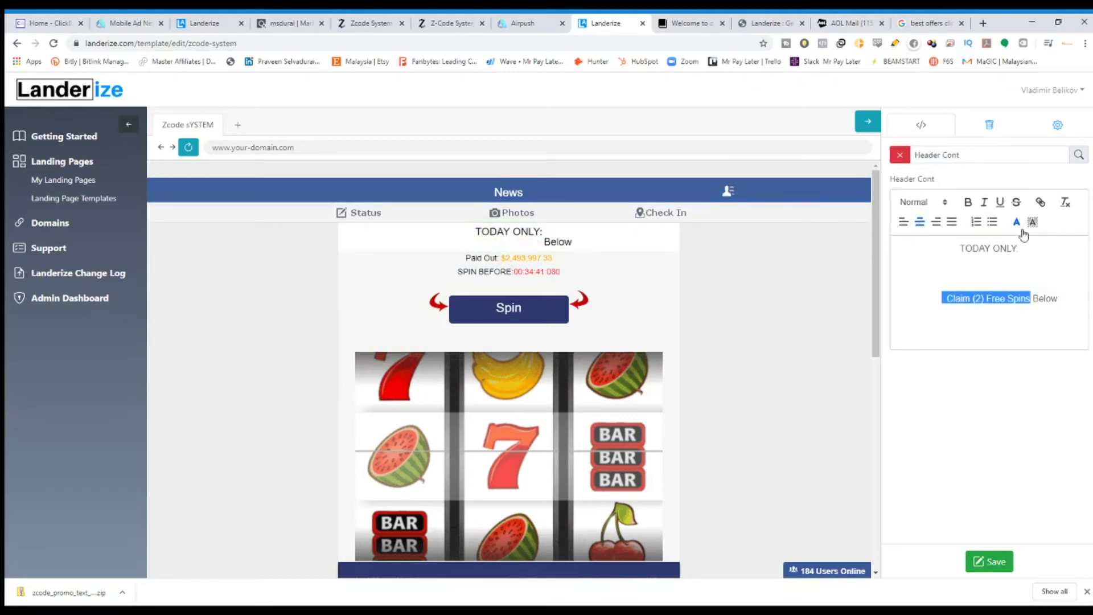
click(1019, 226)
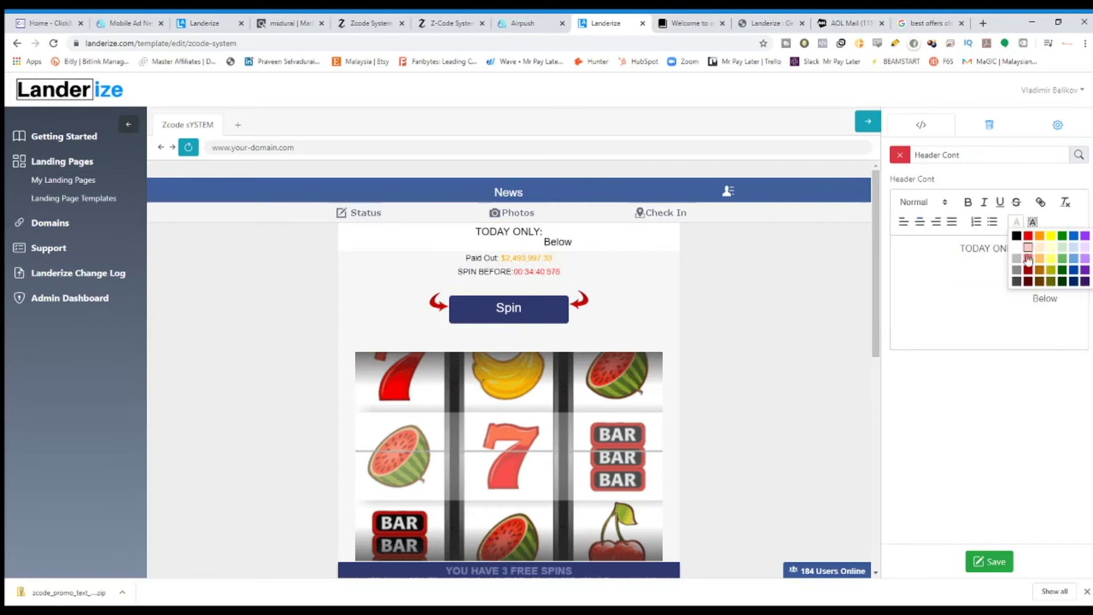
click(1075, 270)
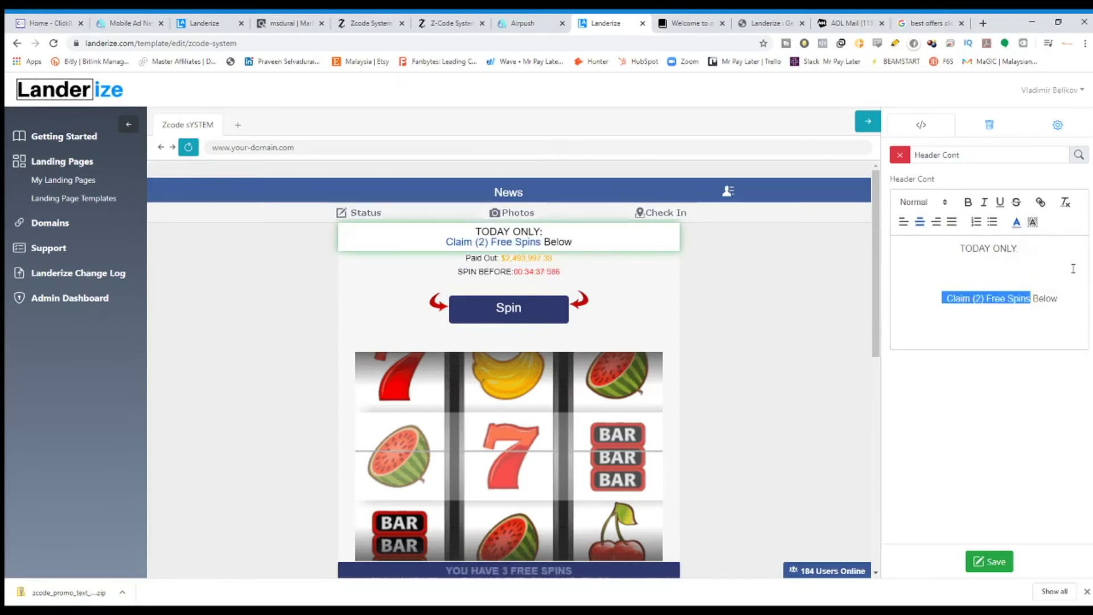
click(1017, 222)
click(1029, 238)
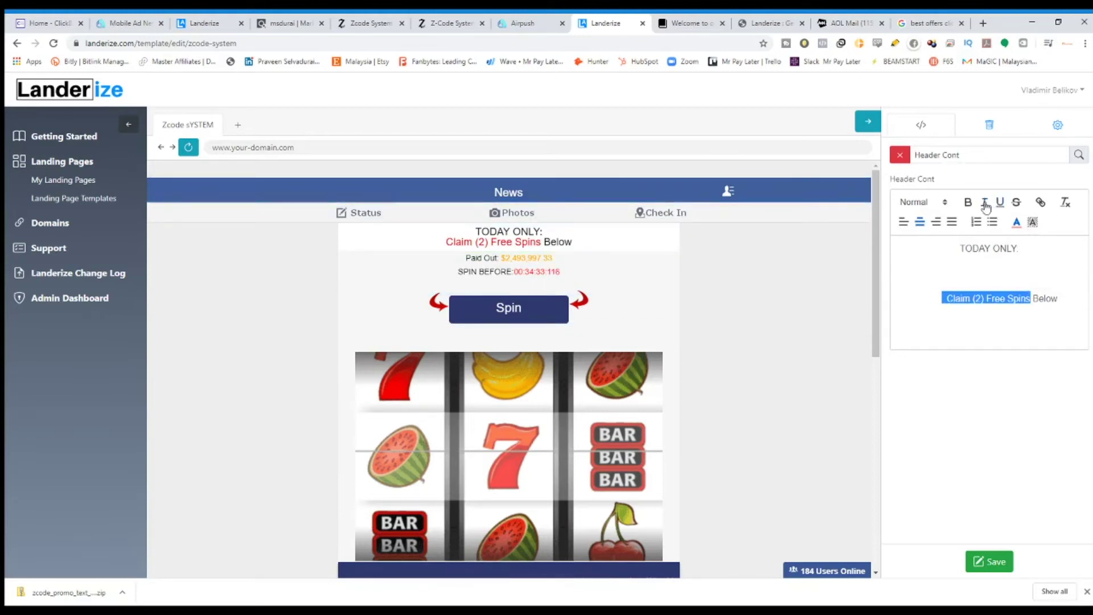
Apply bold, italic and underline to Claim (2) Free Spins, then remove all three.
click(968, 203)
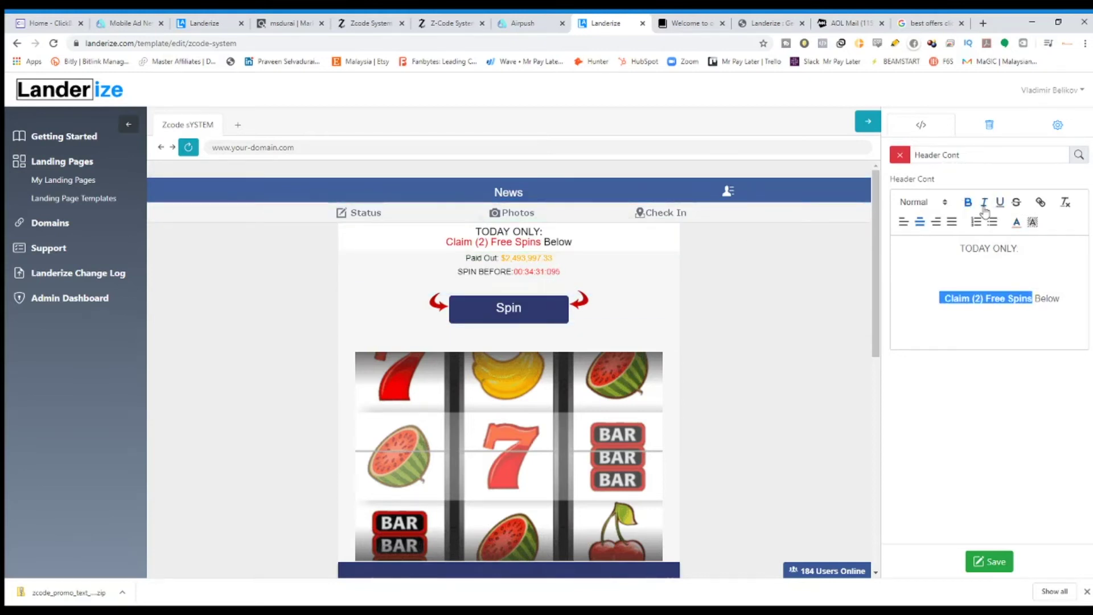
click(983, 207)
click(1000, 206)
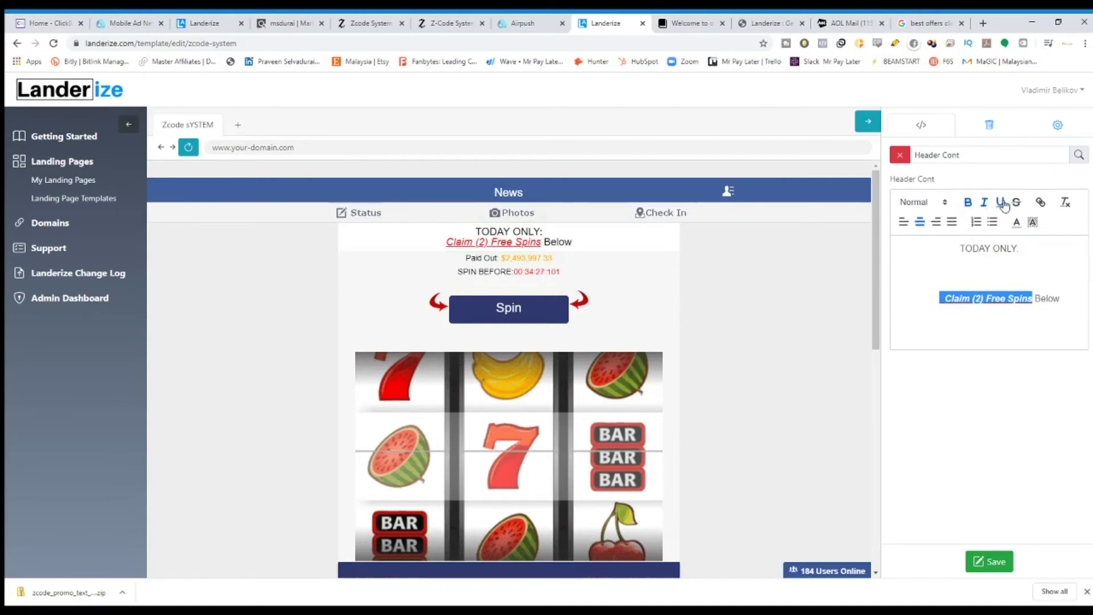
click(1000, 204)
click(984, 203)
click(968, 203)
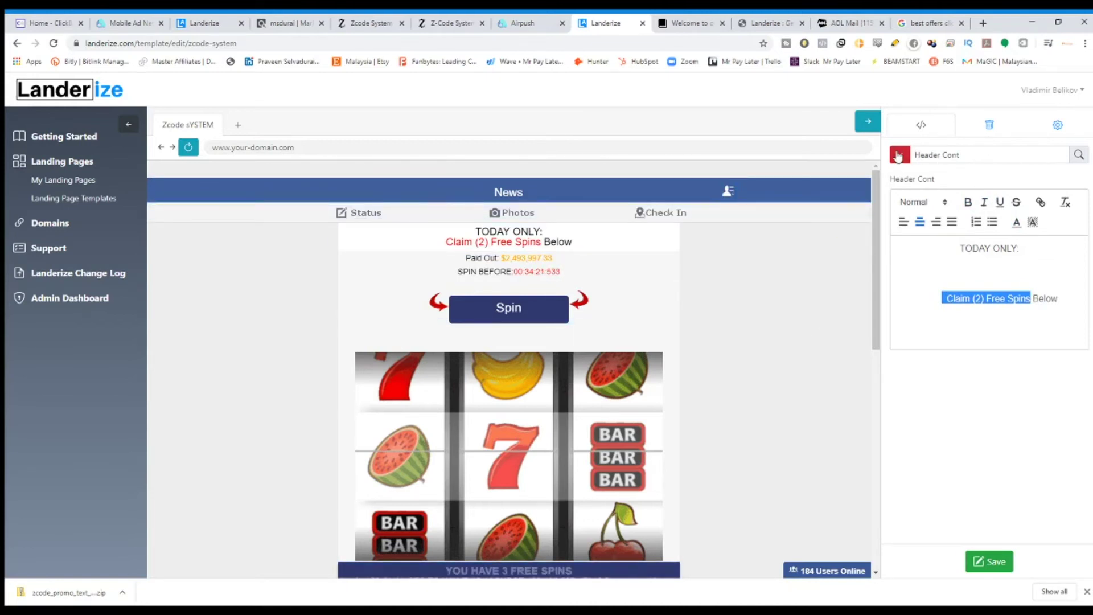
Go back from Header Cont to the full list of page elements and scroll through it.
click(898, 156)
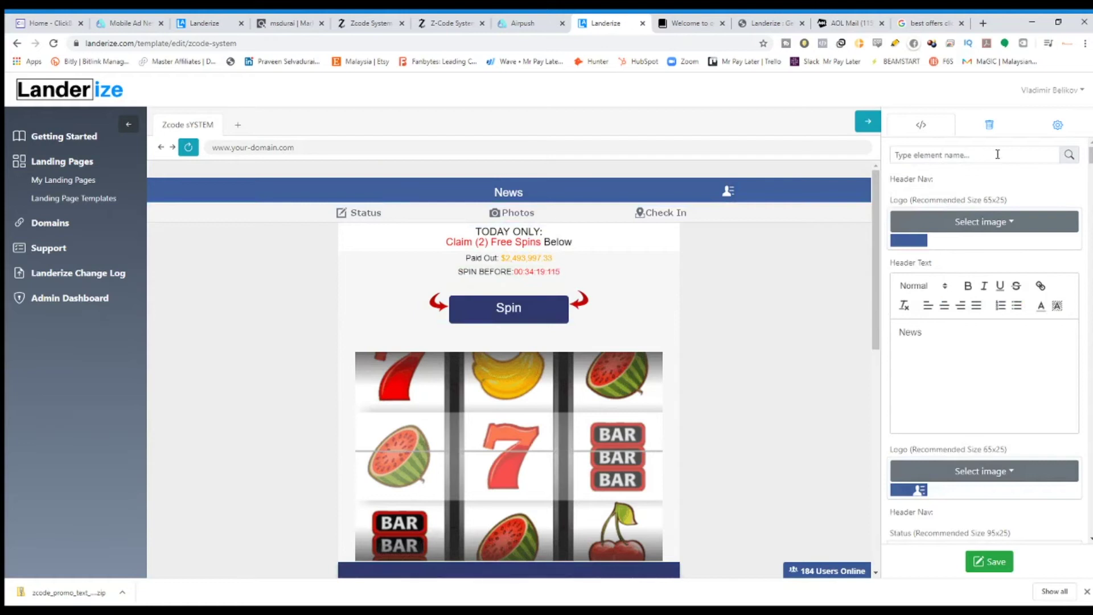
drag(1091, 155, 1090, 527)
scroll(642, 477, down, 10)
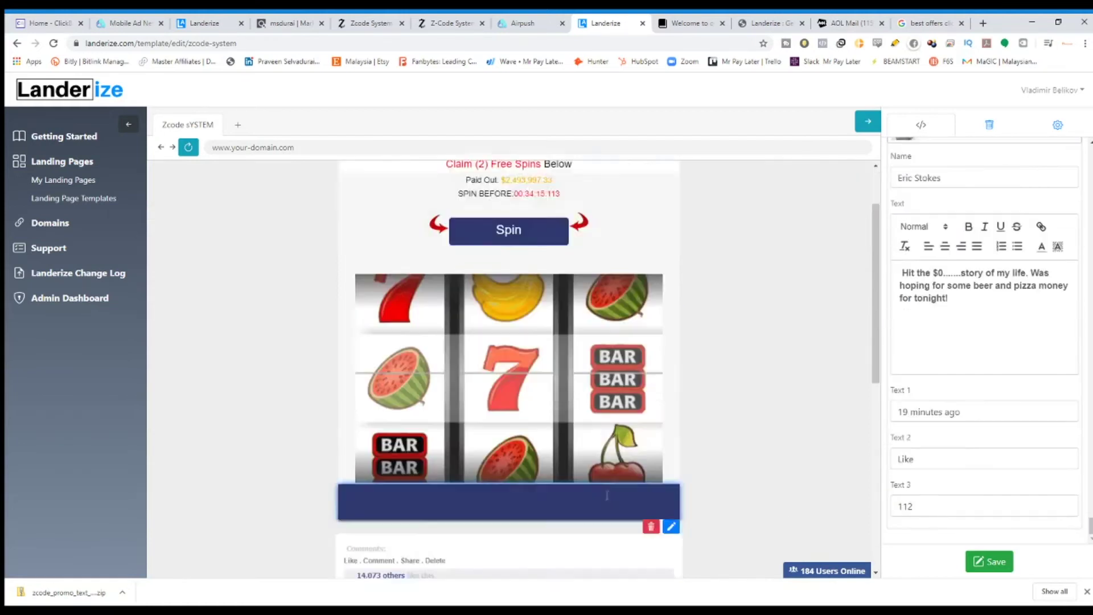
scroll(669, 474, up, 3)
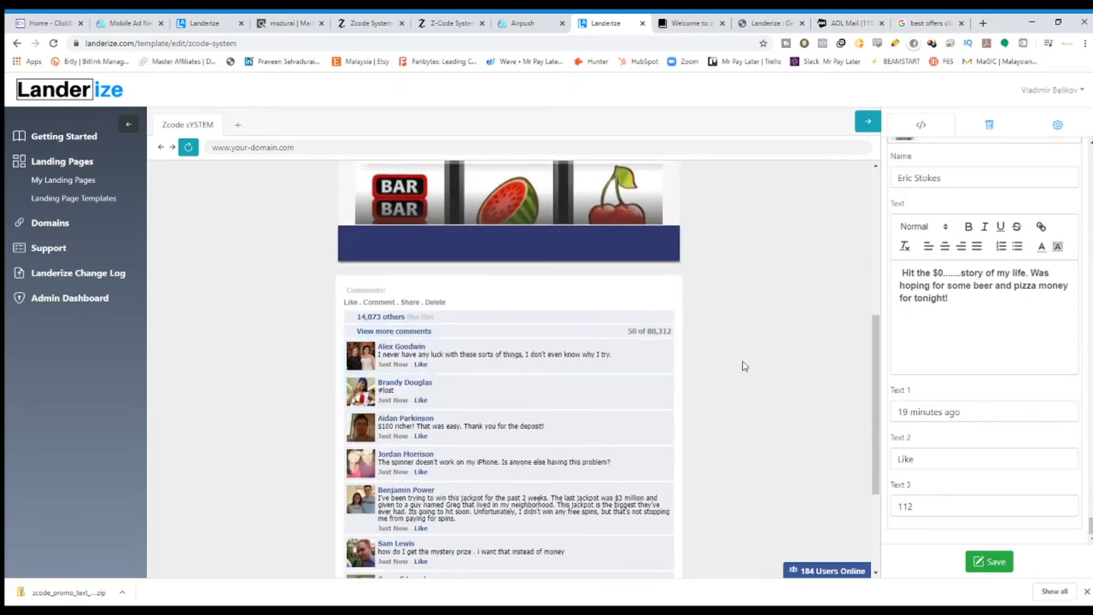
drag(1090, 512, 1085, 149)
Select the Check In item in the header navigation and browse its settings.
click(643, 215)
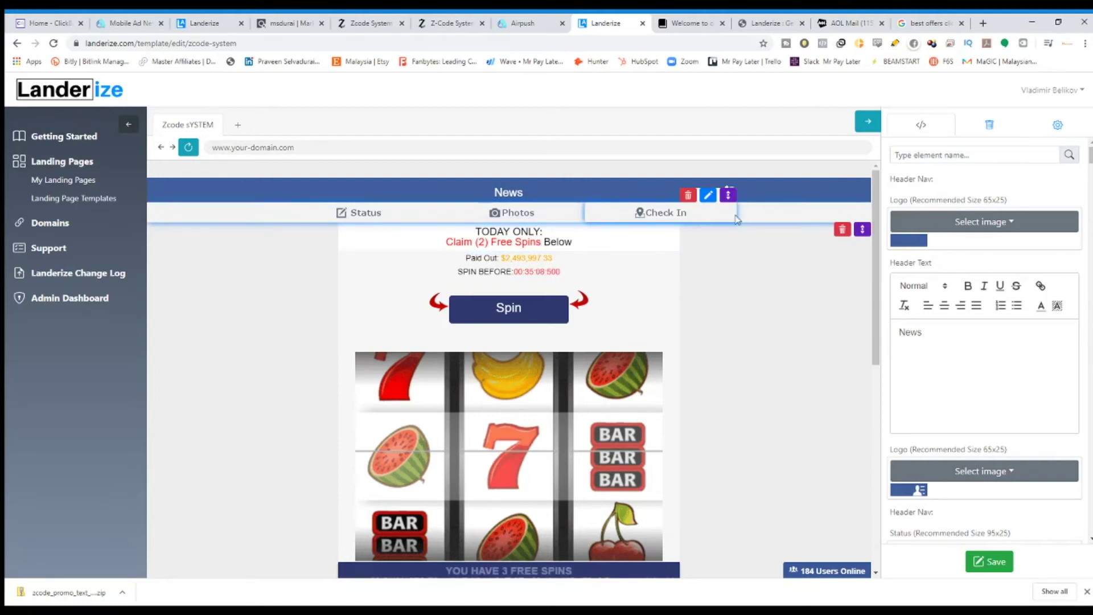
scroll(1037, 378, down, 4)
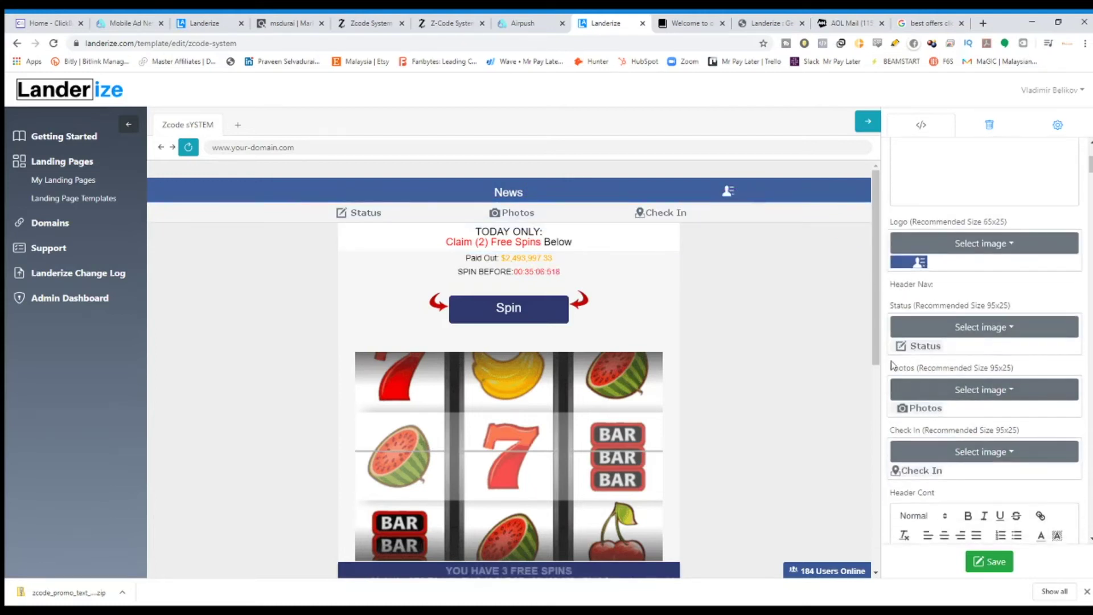
scroll(940, 510, down, 2)
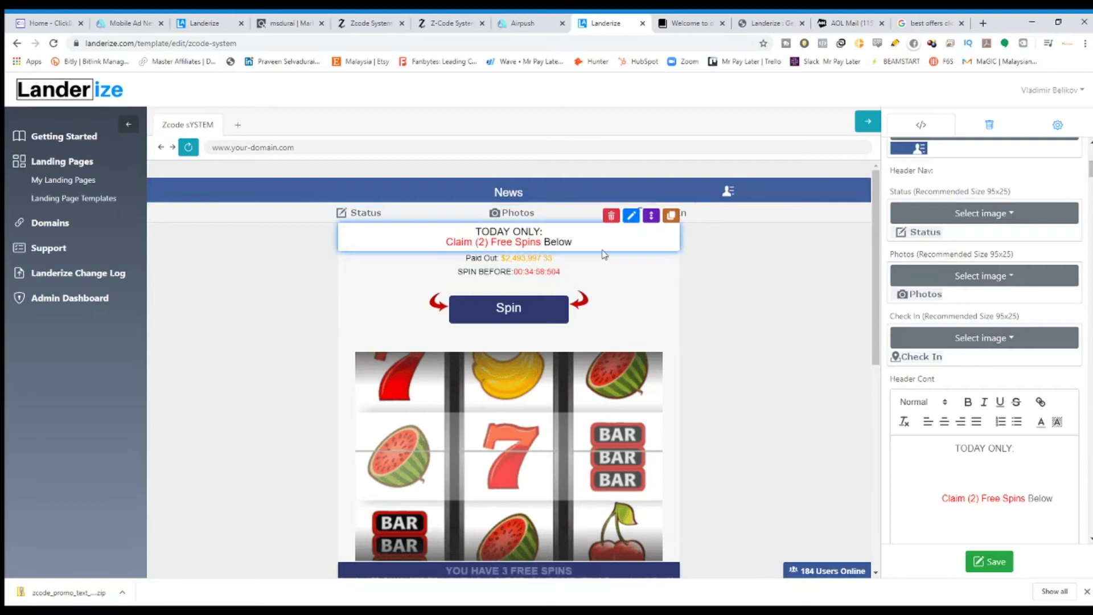
scroll(554, 349, down, 2)
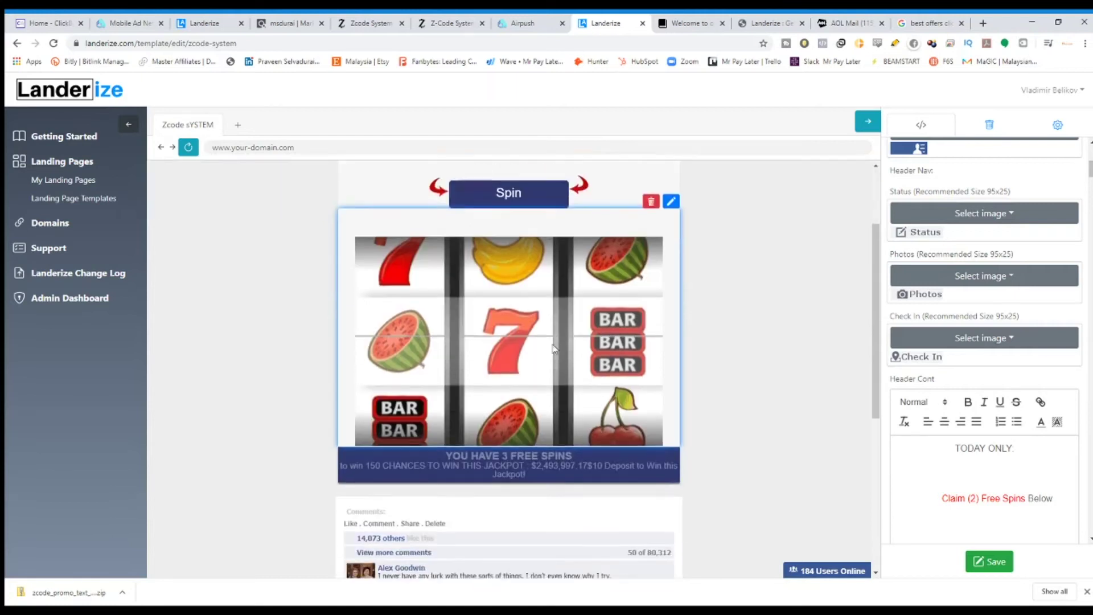
scroll(513, 313, up, 2)
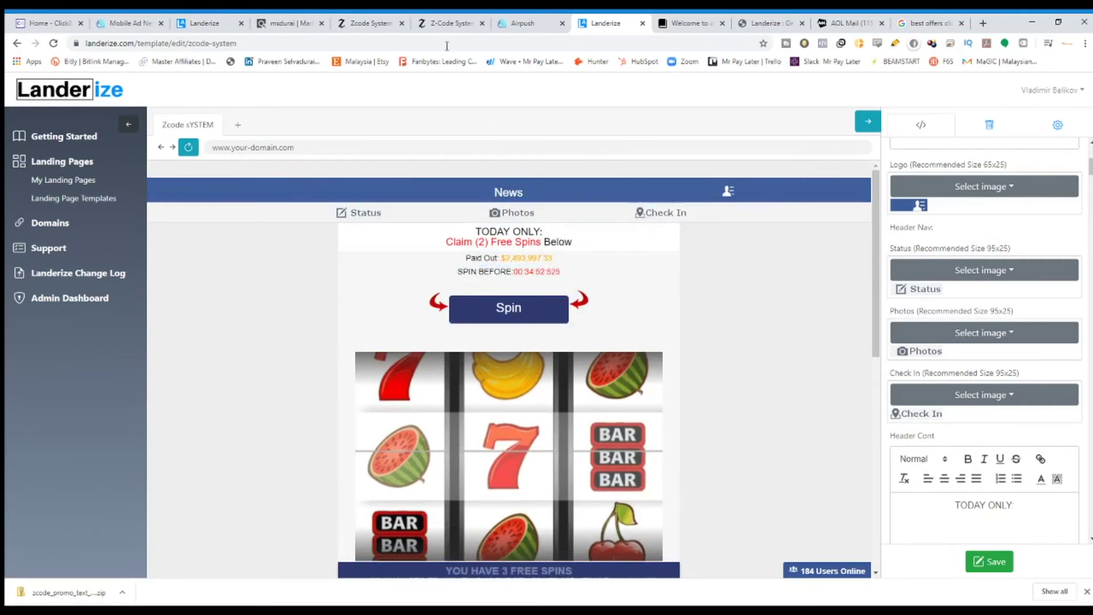
click(370, 23)
scroll(518, 296, up, 3)
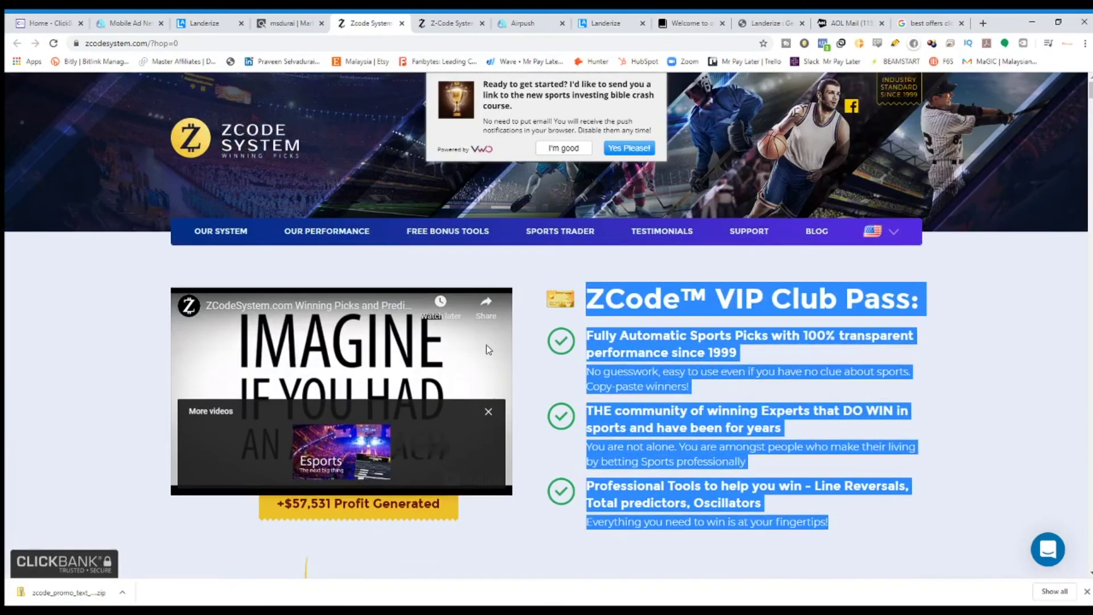
scroll(516, 249, down, 10)
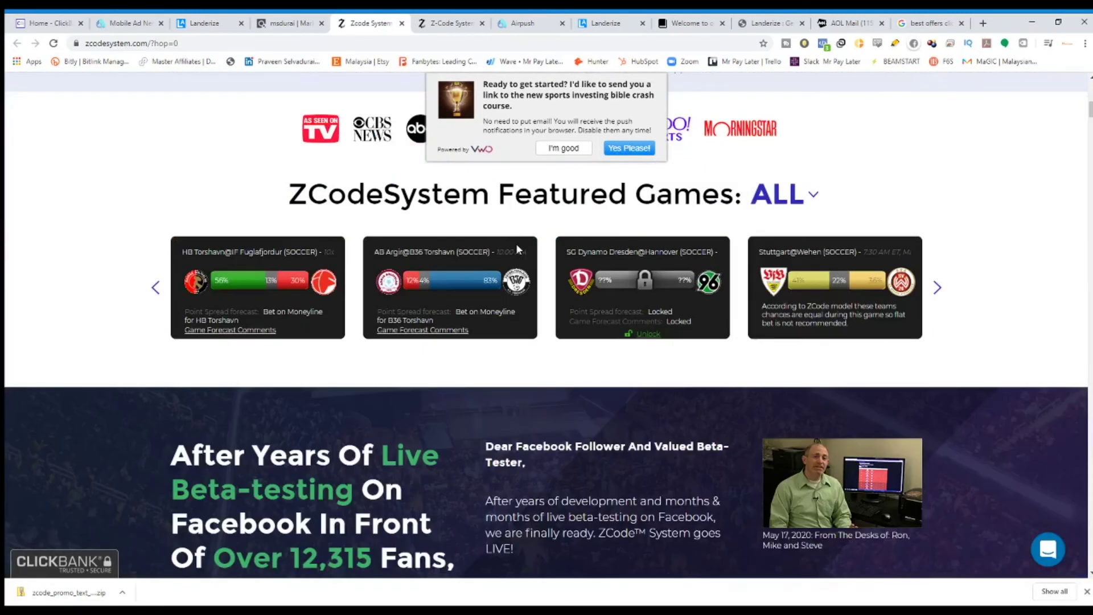
click(422, 18)
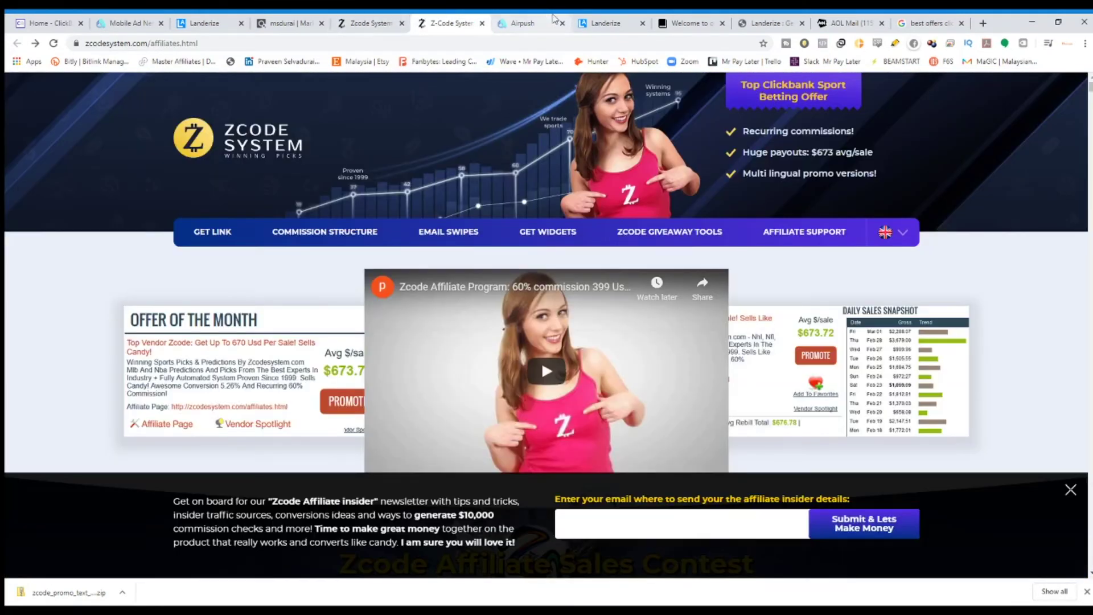
click(604, 23)
scroll(539, 335, down, 3)
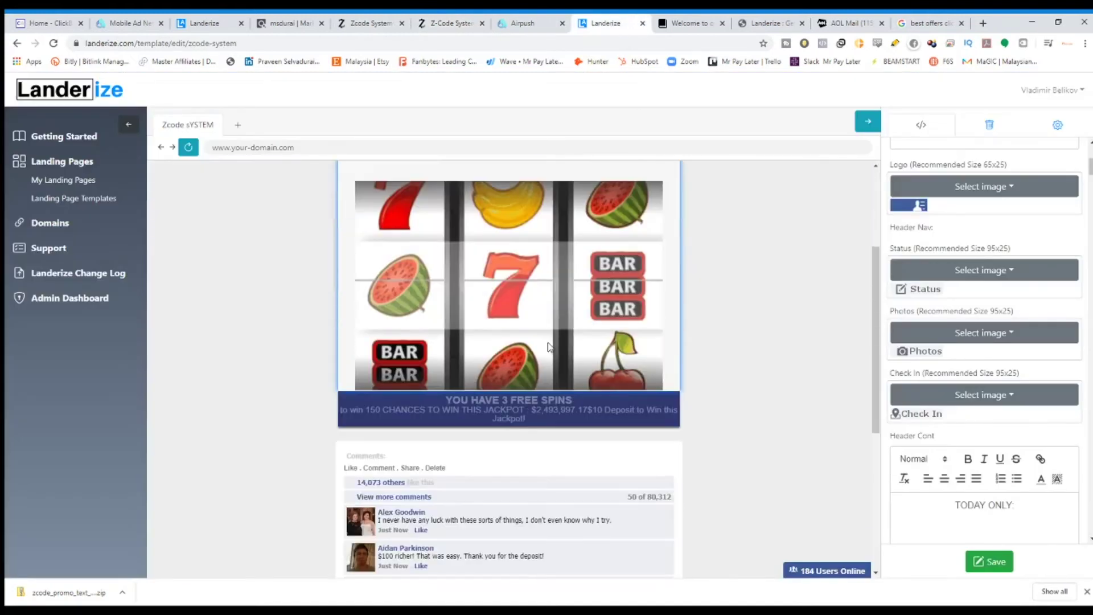
Highlight text on the countdown line and scroll the settings past Header Time.
scroll(538, 239, up, 2)
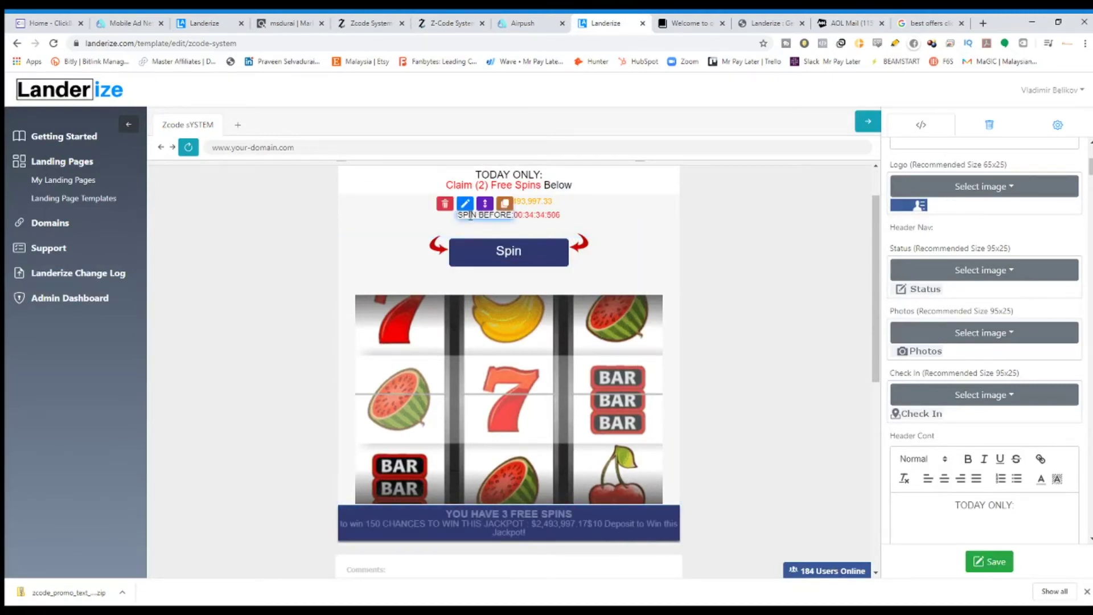
drag(498, 226, 537, 202)
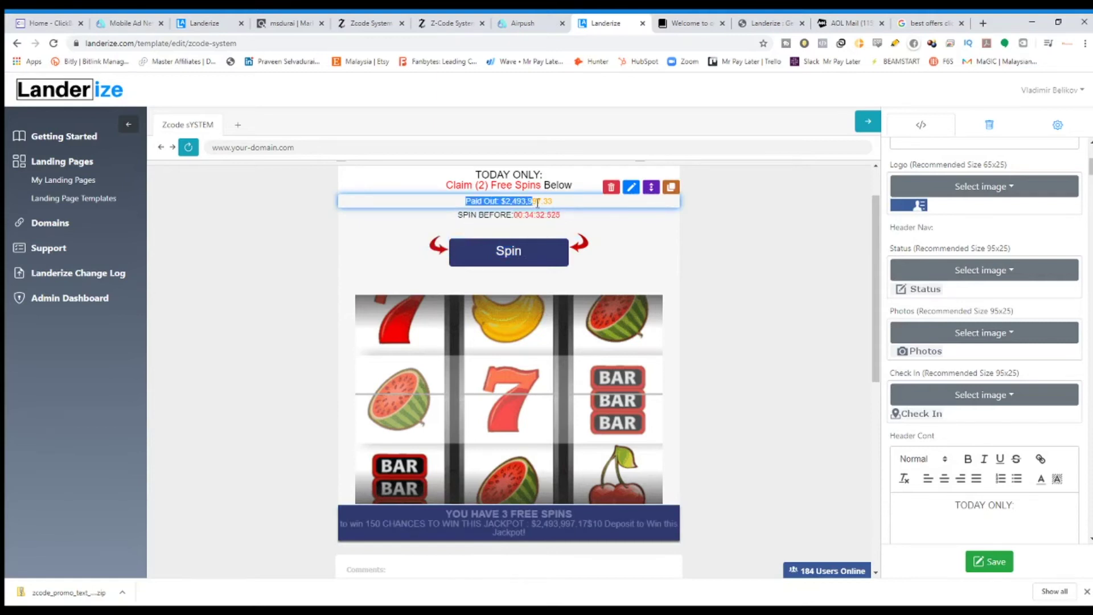
scroll(932, 371, down, 3)
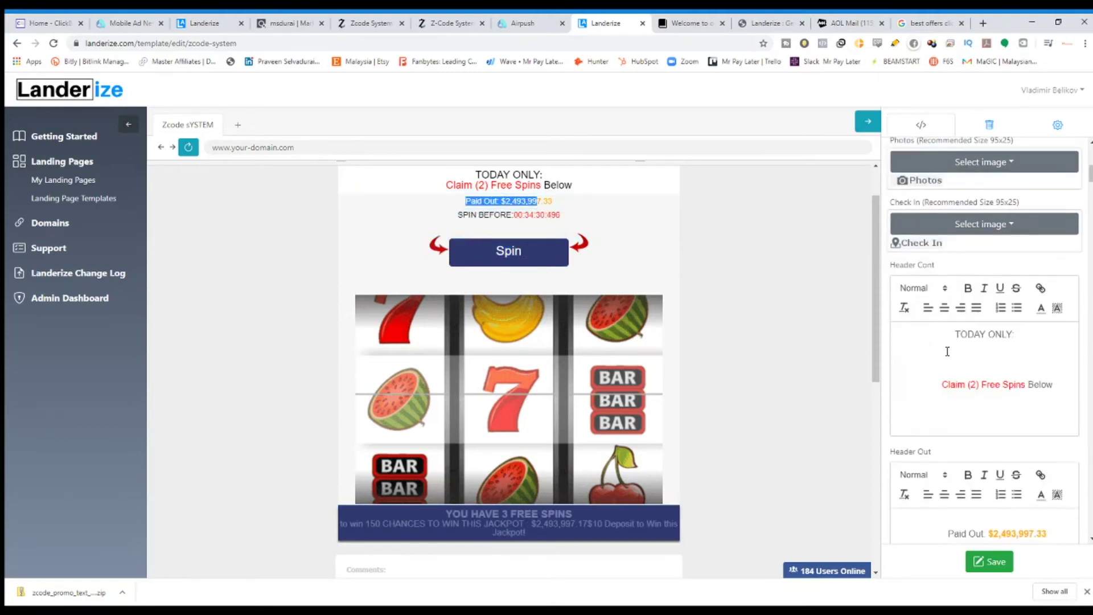
scroll(533, 345, down, 1)
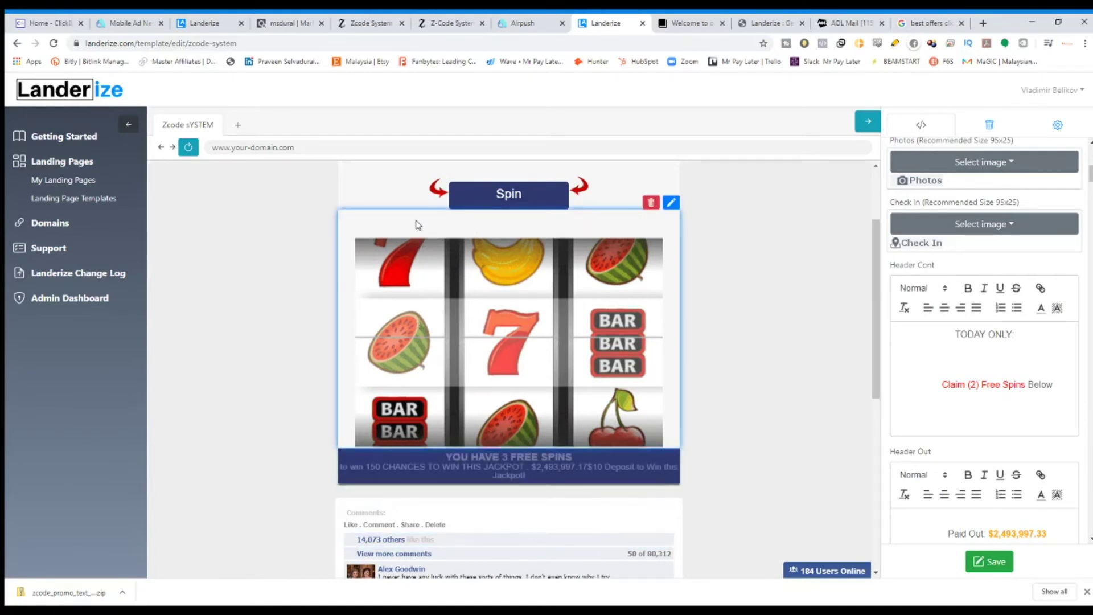
scroll(1054, 465, down, 4)
scroll(1054, 462, down, 3)
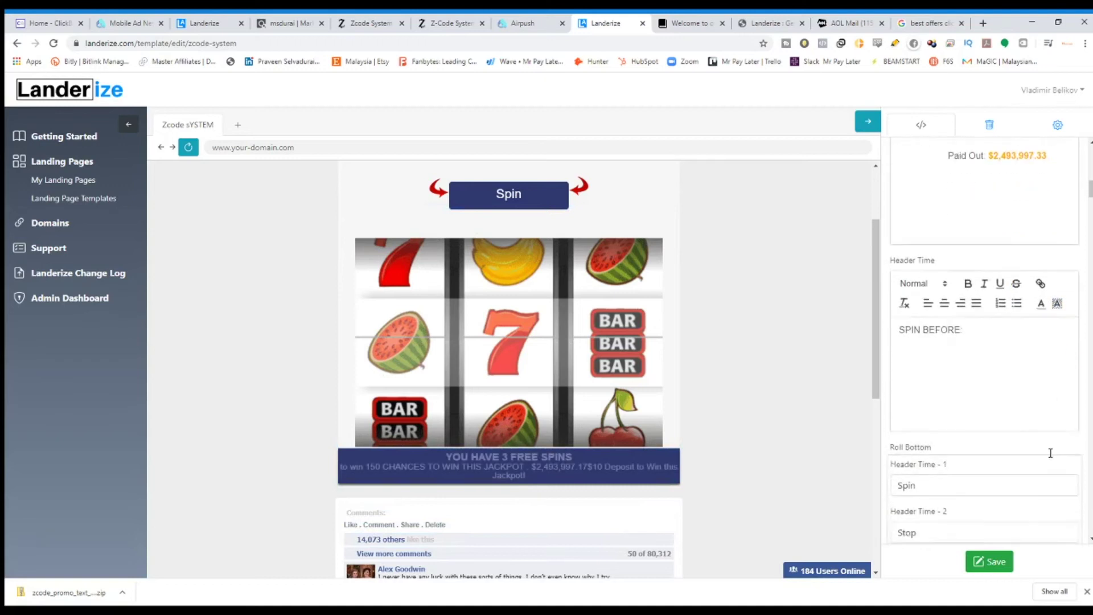
scroll(1047, 452, up, 6)
scroll(598, 214, up, 2)
scroll(932, 340, up, 8)
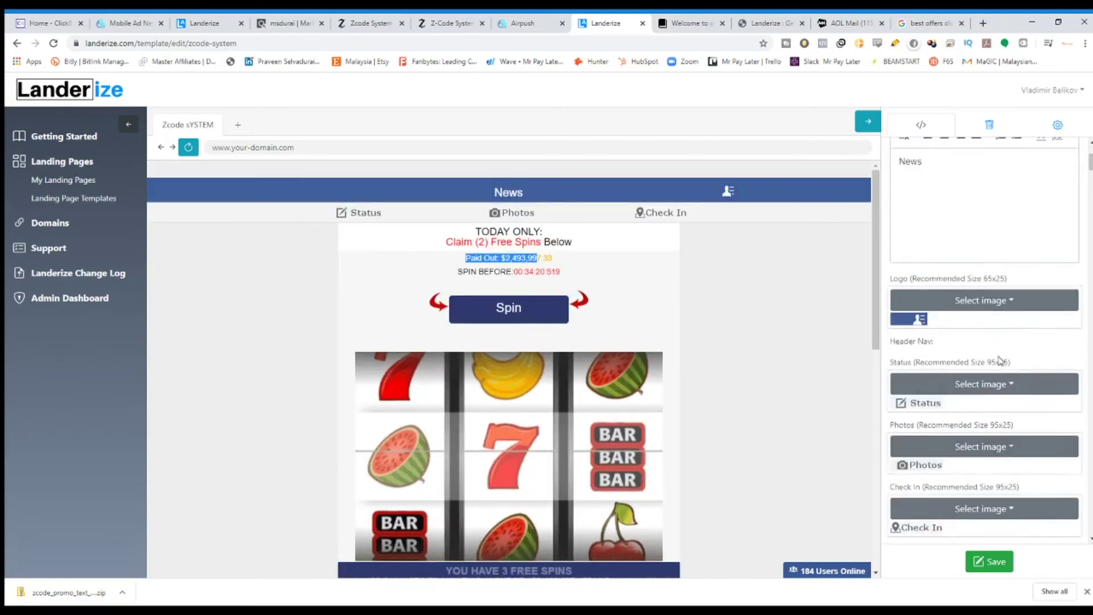
Scroll past the Slot image selectors down to the Roll Text 1 jackpot deposit text.
scroll(963, 399, down, 13)
scroll(972, 416, down, 1)
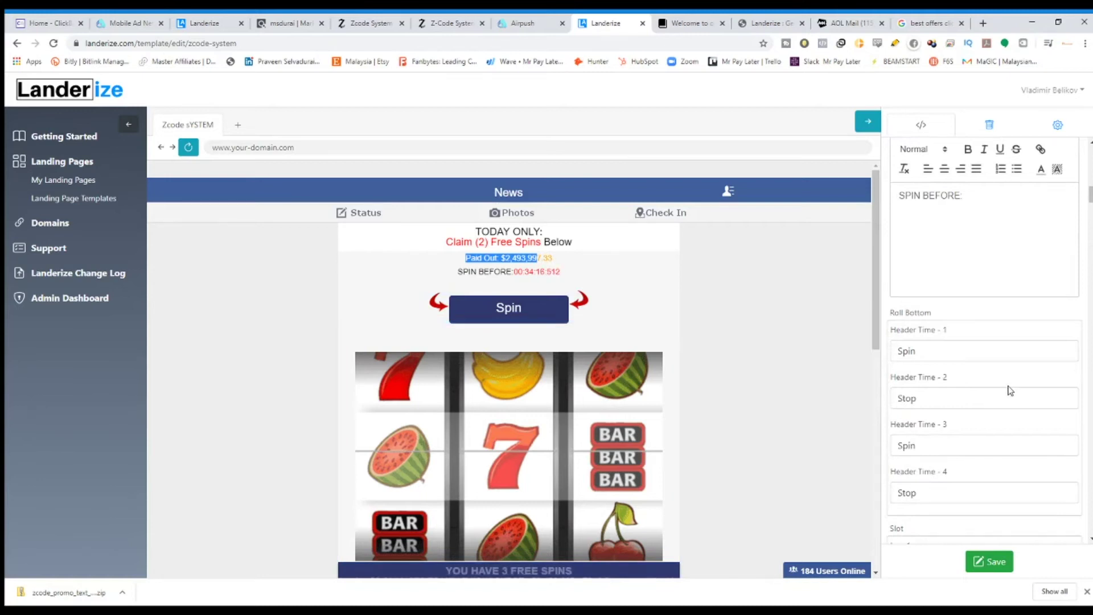
scroll(989, 384, down, 4)
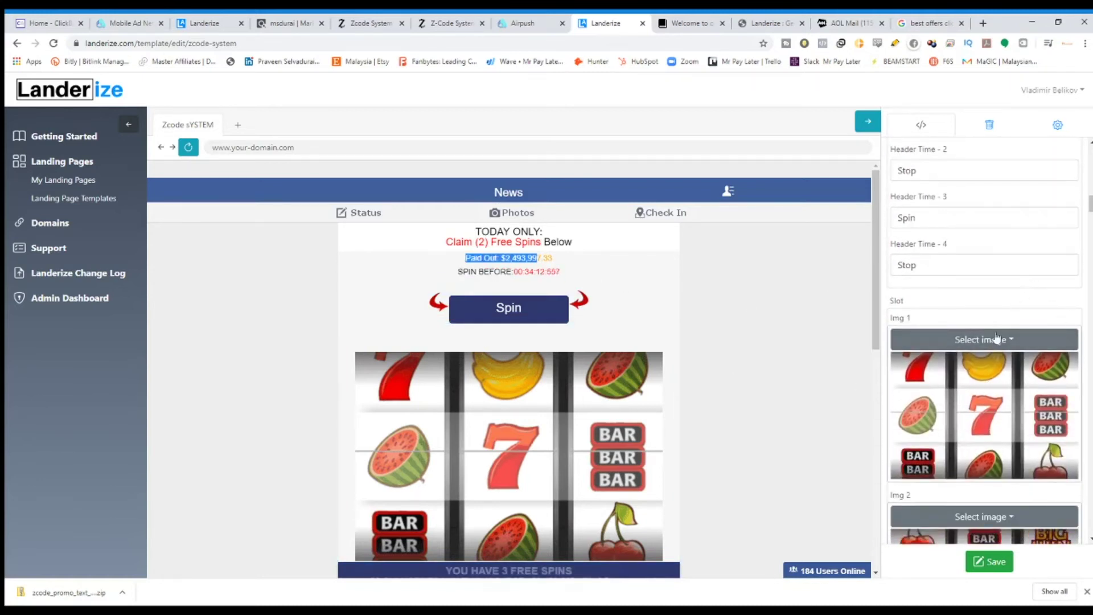
scroll(1068, 358, down, 1)
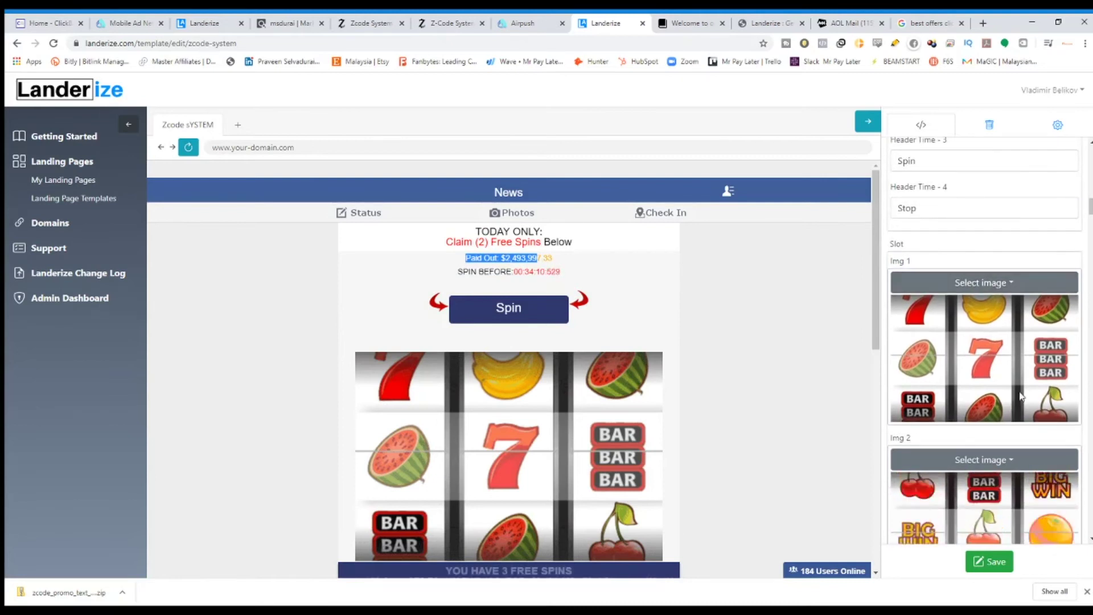
scroll(1066, 357, down, 3)
scroll(646, 406, down, 1)
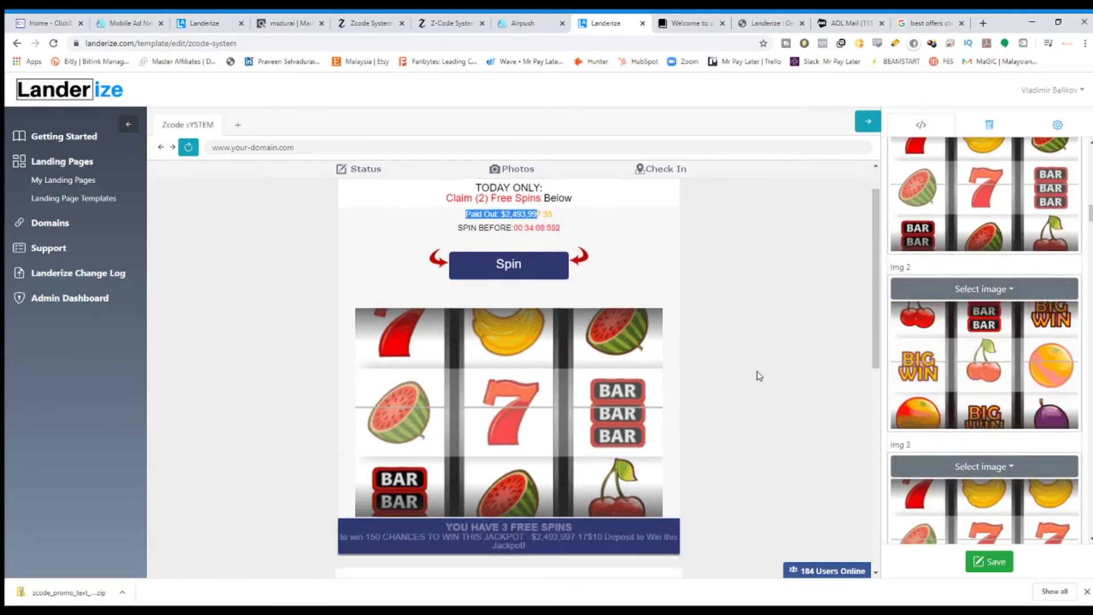
scroll(975, 380, down, 2)
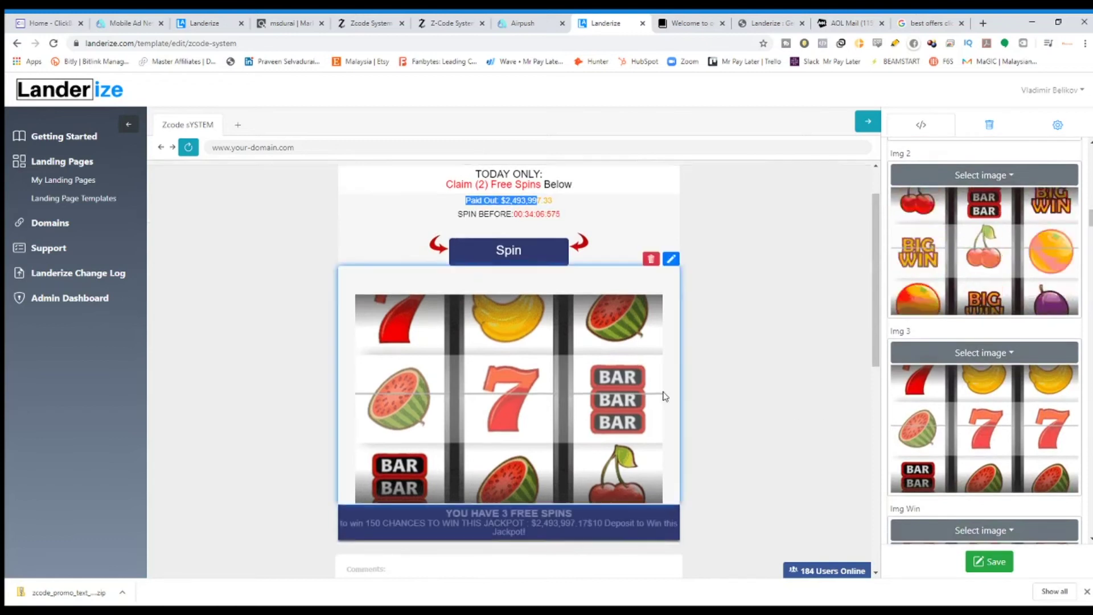
scroll(520, 460, down, 3)
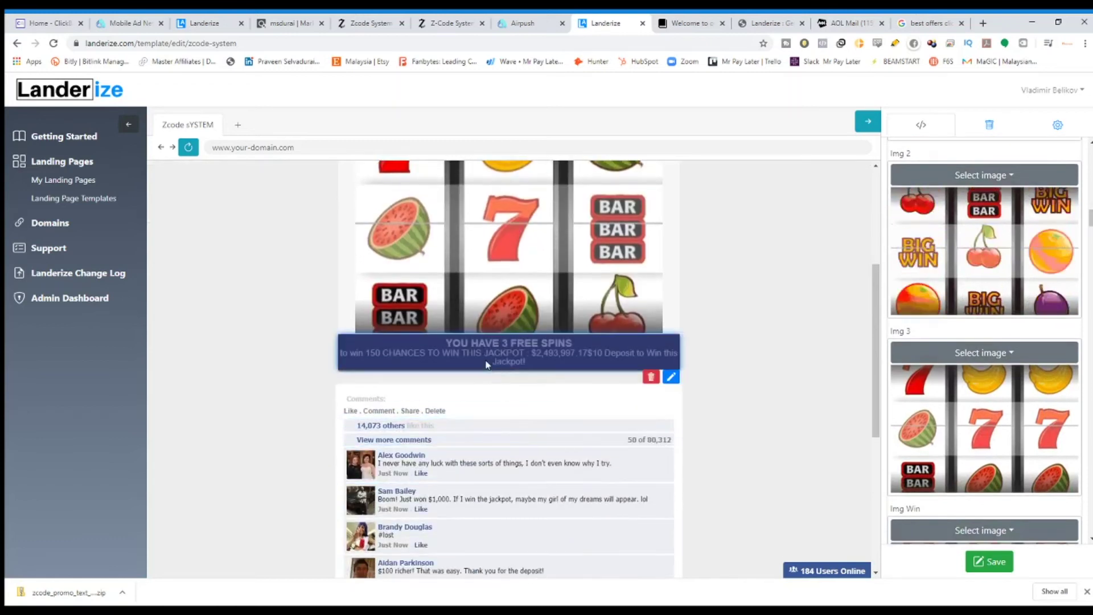
scroll(961, 415, down, 4)
scroll(963, 415, down, 4)
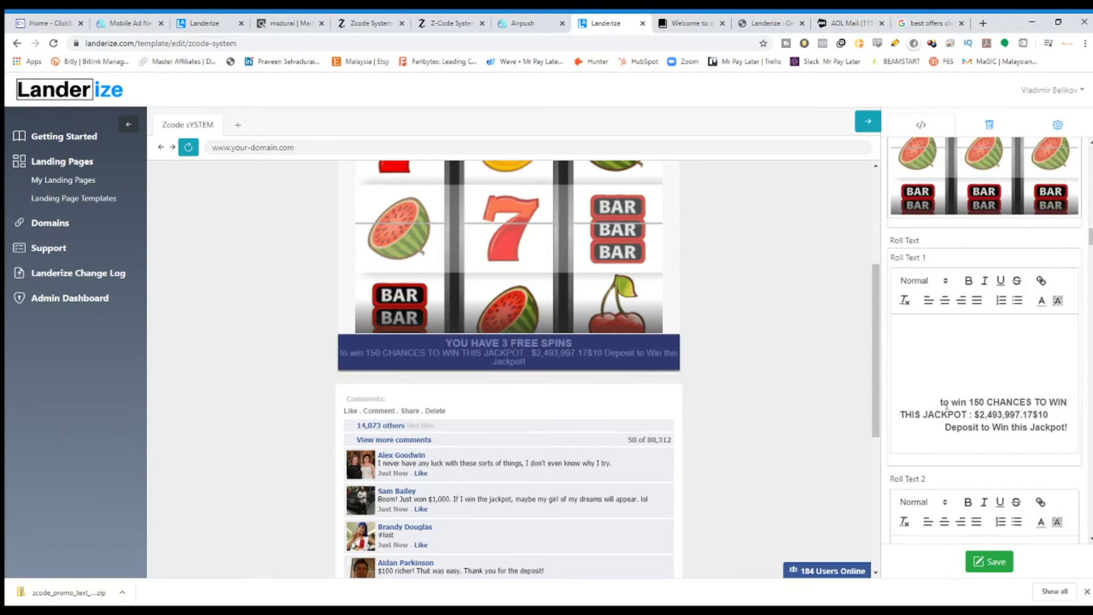
Highlight parts of the Roll Text 1 text, then clear the selection.
double_click(959, 402)
key(shift+Right)
key(shift+Right)
drag(1065, 403, 1037, 427)
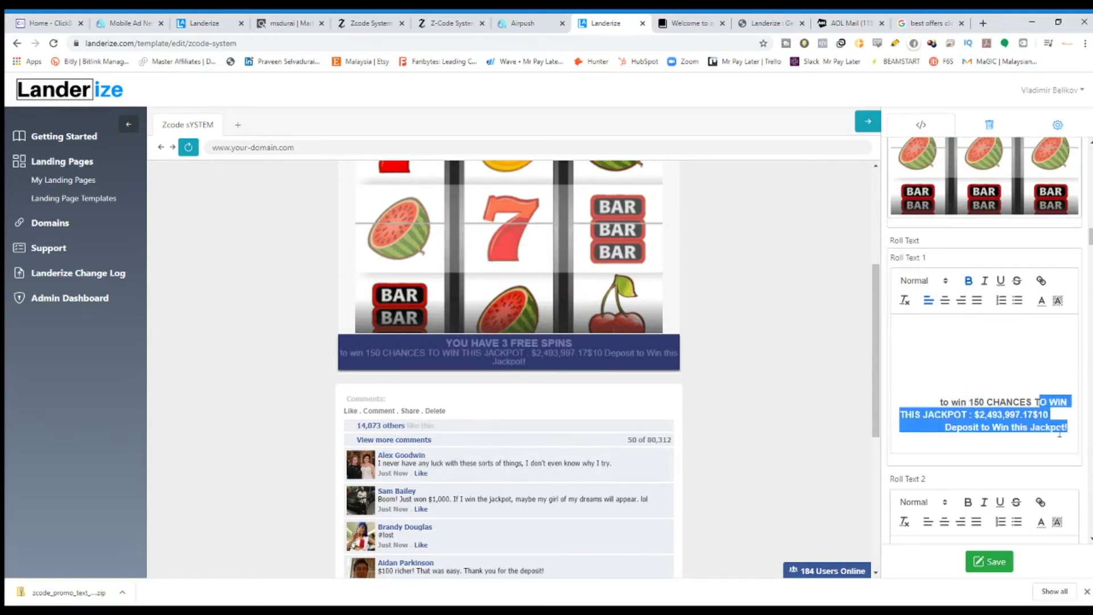
click(979, 449)
Scroll the preview down and select the Comments block.
scroll(478, 379, down, 2)
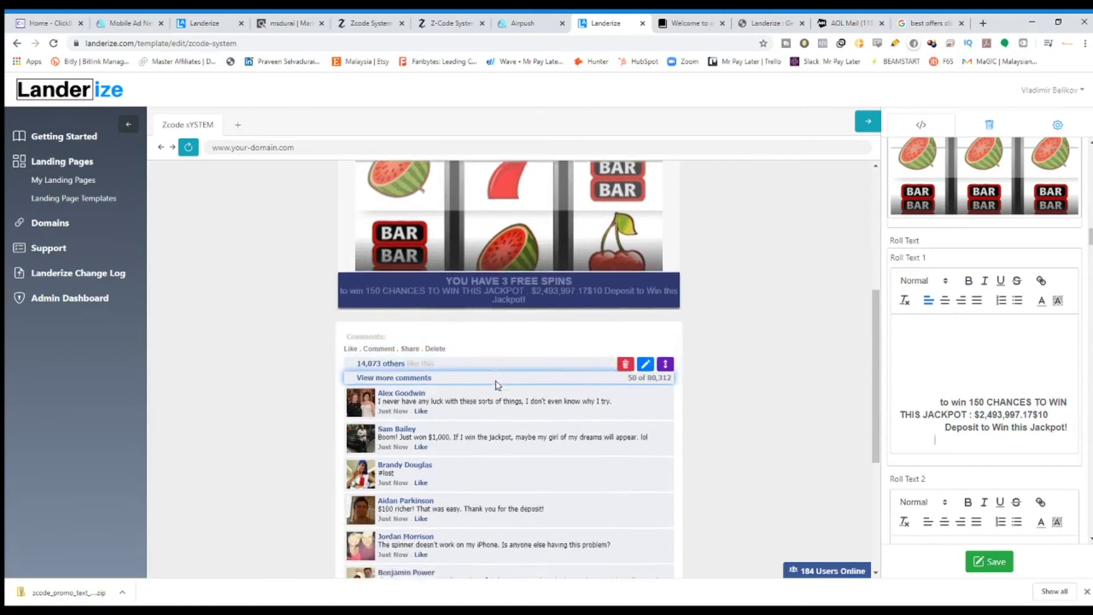
scroll(973, 378, down, 3)
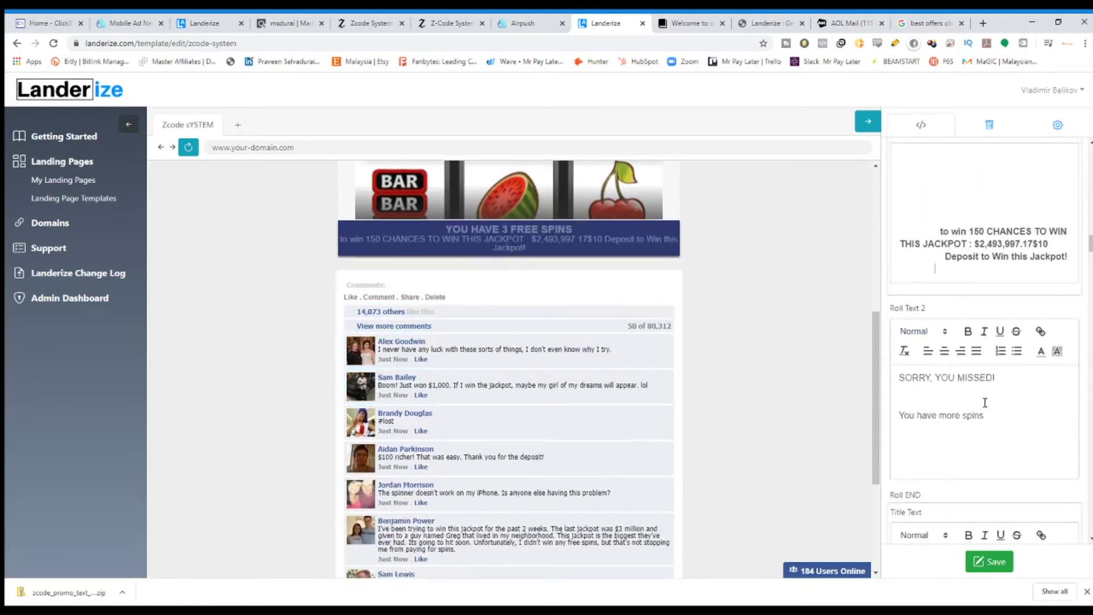
scroll(976, 387, down, 2)
click(382, 283)
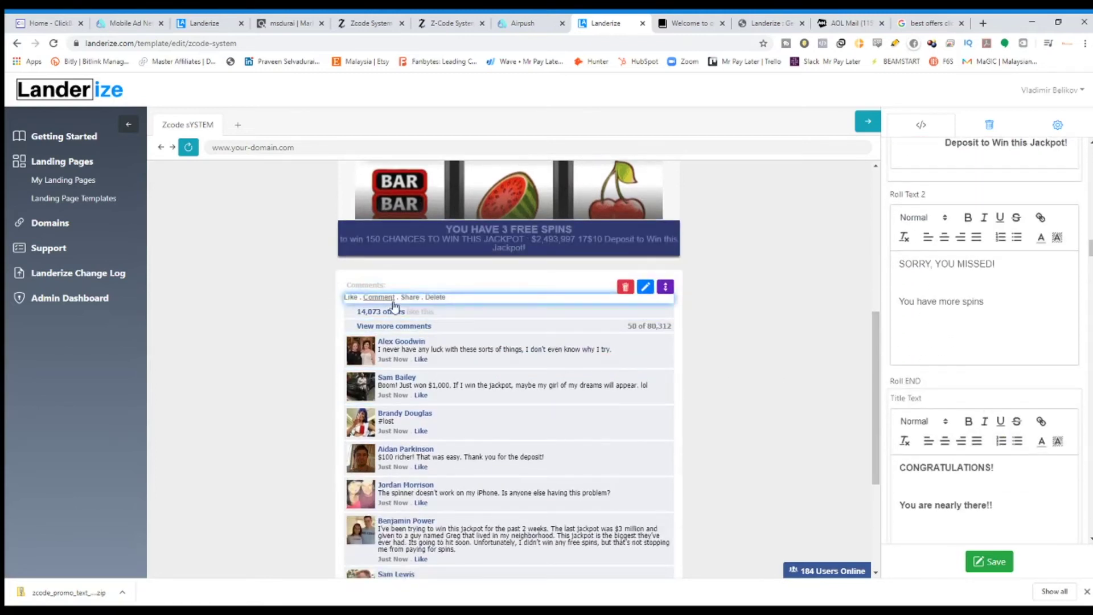
Scroll back to the Spin button and open its Roll Bottom settings.
scroll(433, 267, down, 2)
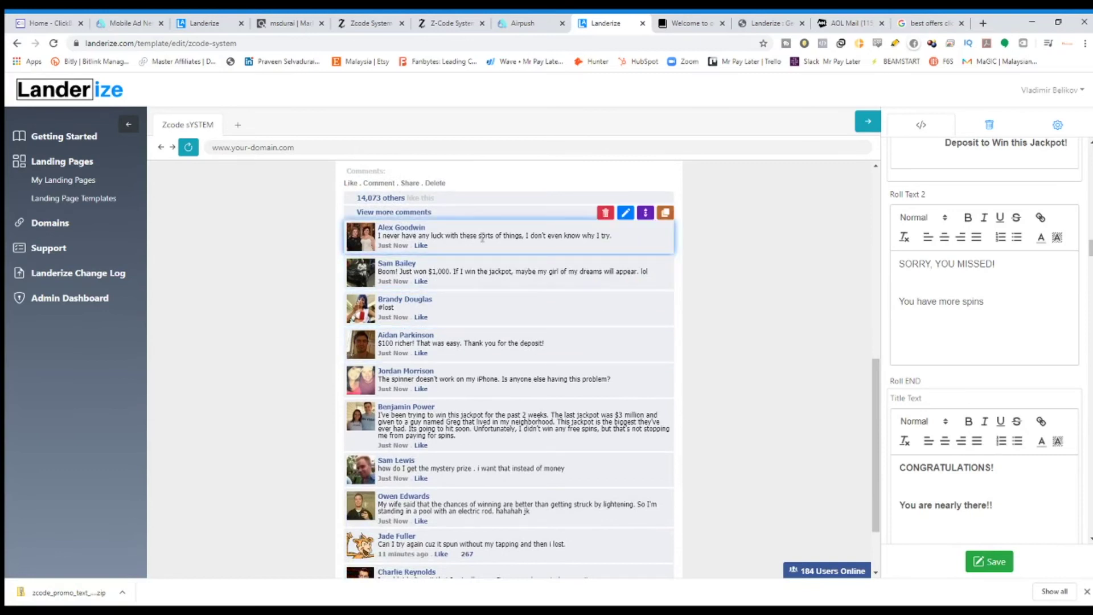
scroll(487, 478, down, 2)
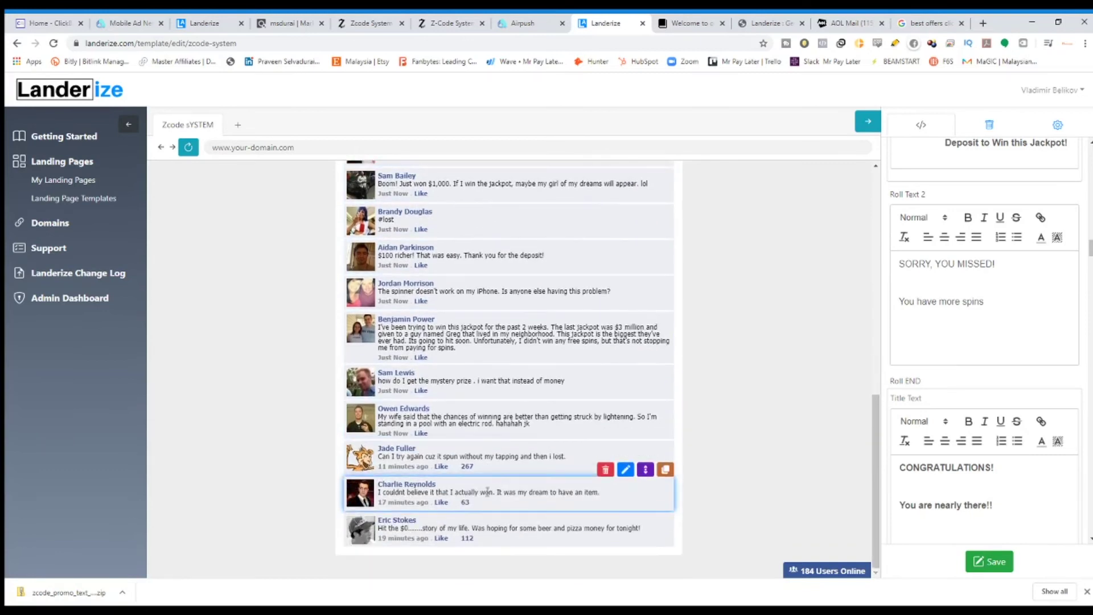
scroll(739, 441, up, 10)
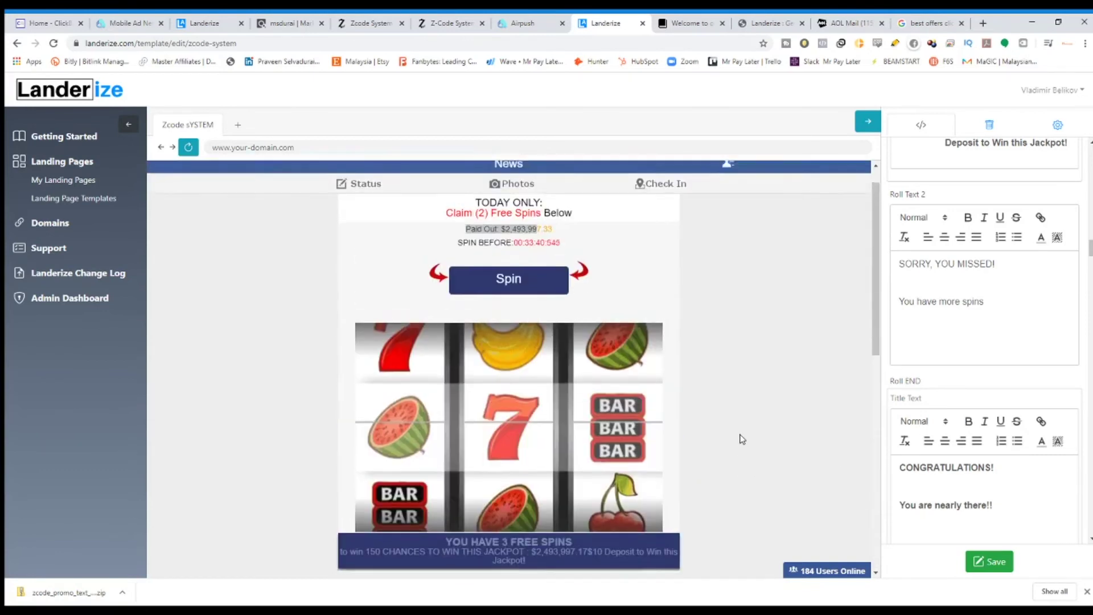
scroll(776, 434, down, 2)
scroll(956, 464, down, 10)
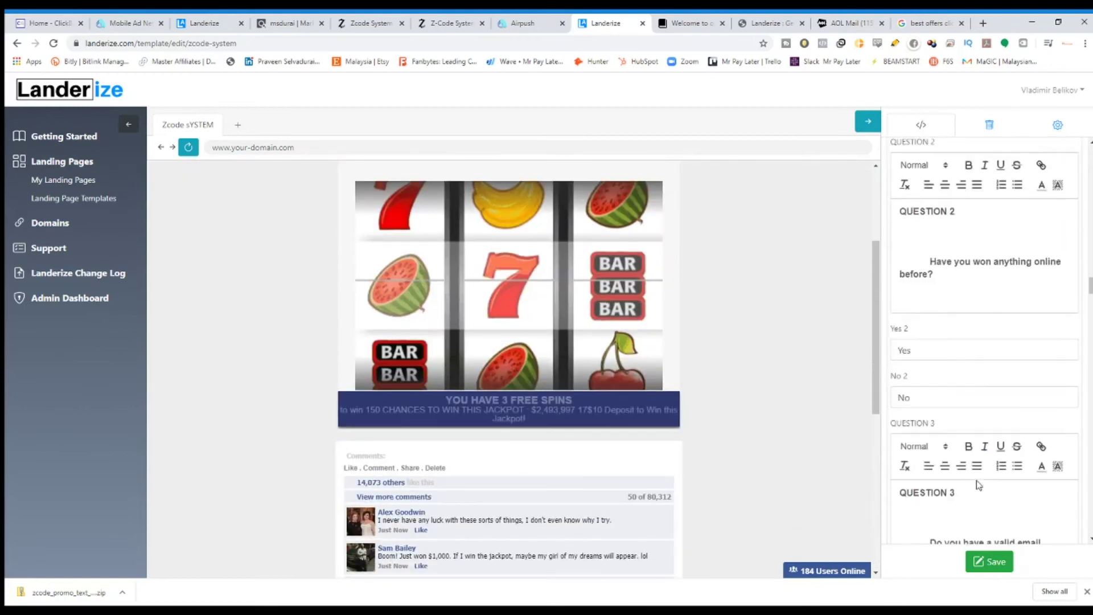
scroll(773, 353, up, 3)
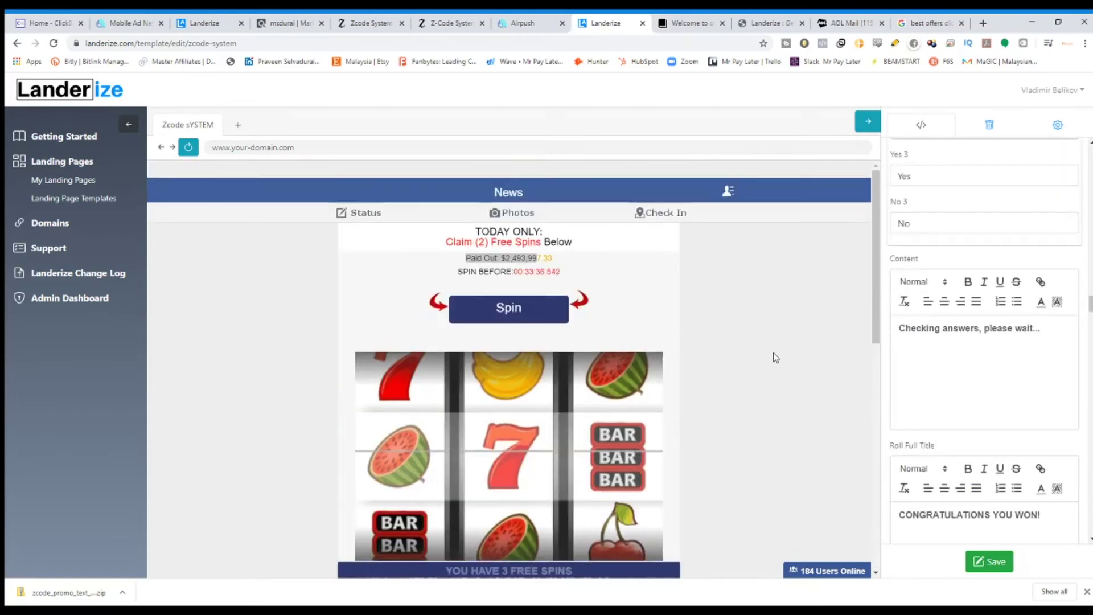
mouse_move(514, 309)
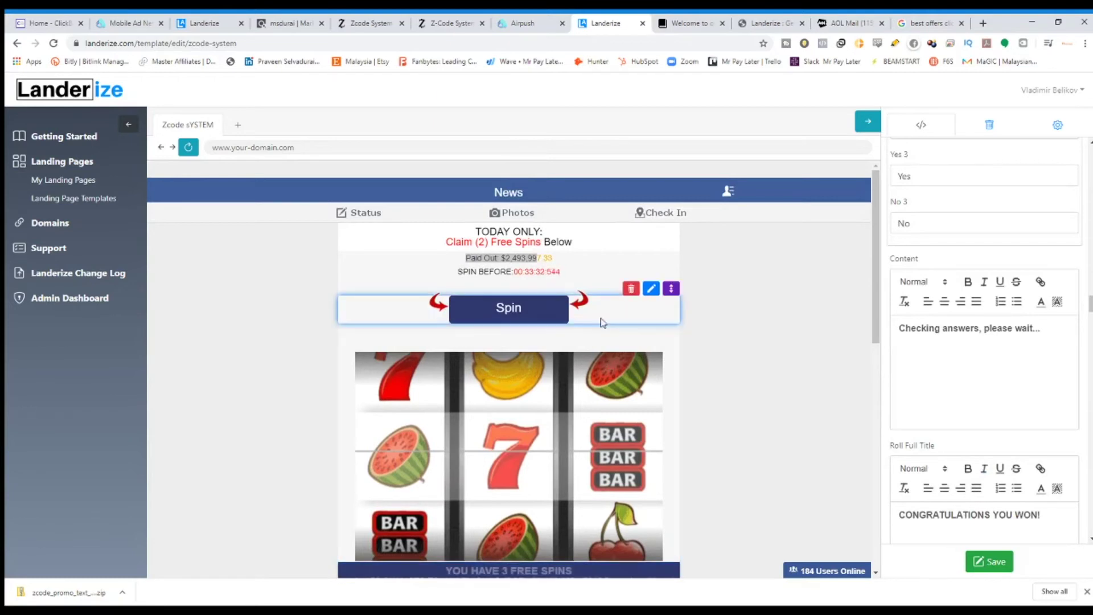
click(650, 290)
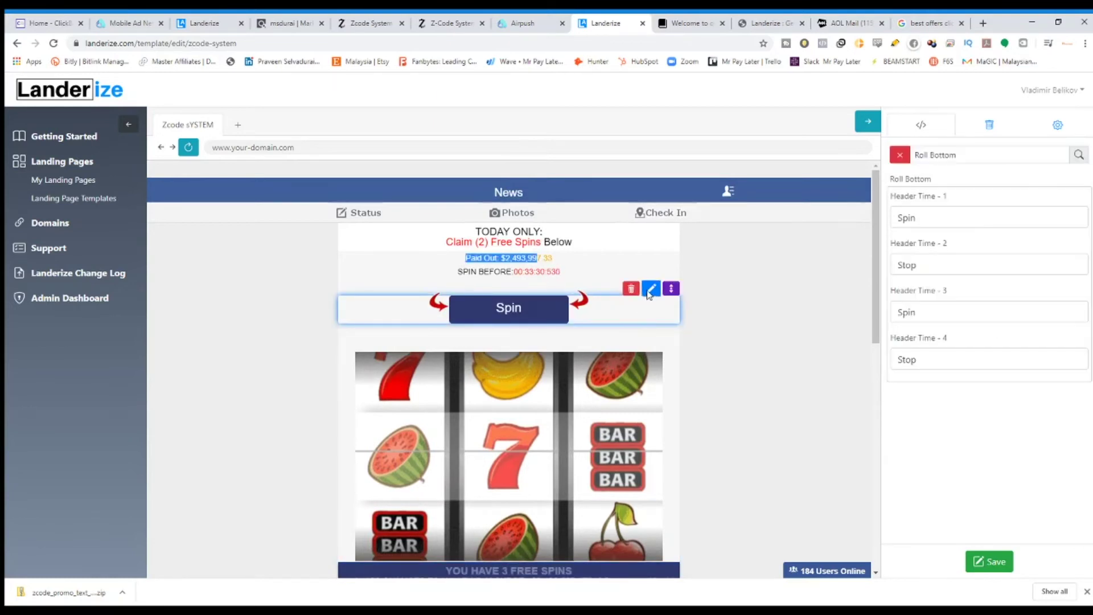
Try Stop and DO IT as Header Time 1's label, restore Spin, and save the template.
double_click(940, 216)
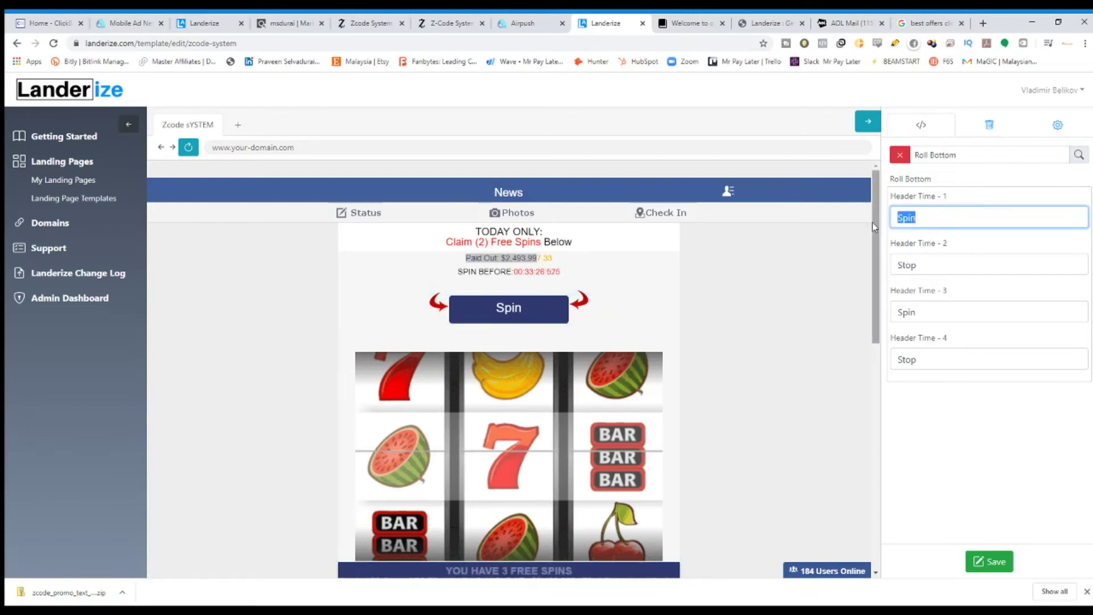
text(Stop)
key(BackSpace)
key(BackSpace)
key(BackSpace)
key(BackSpace)
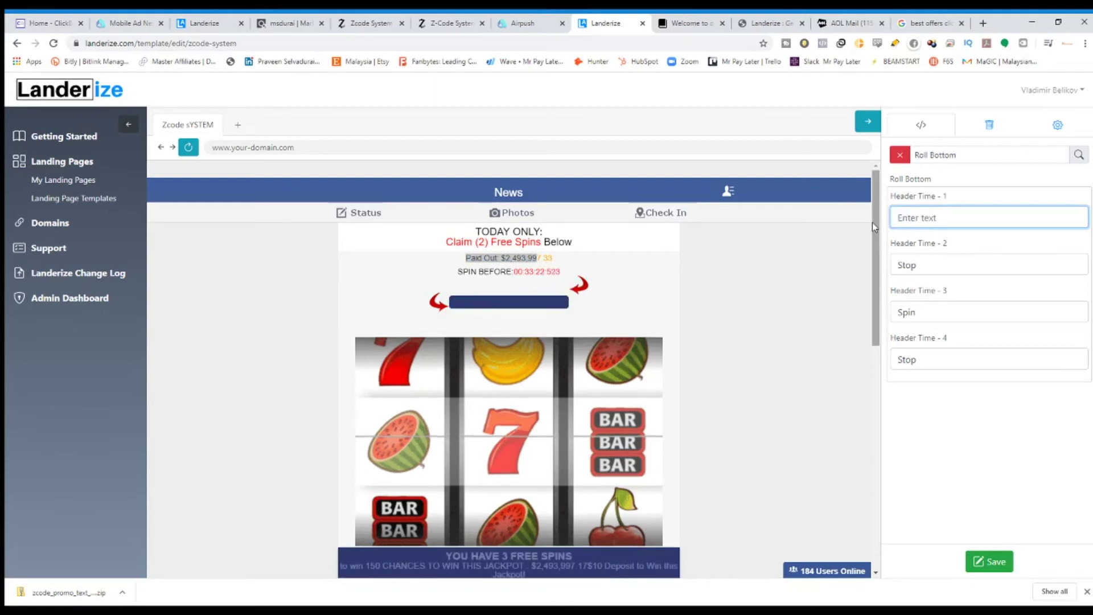
text(DO)
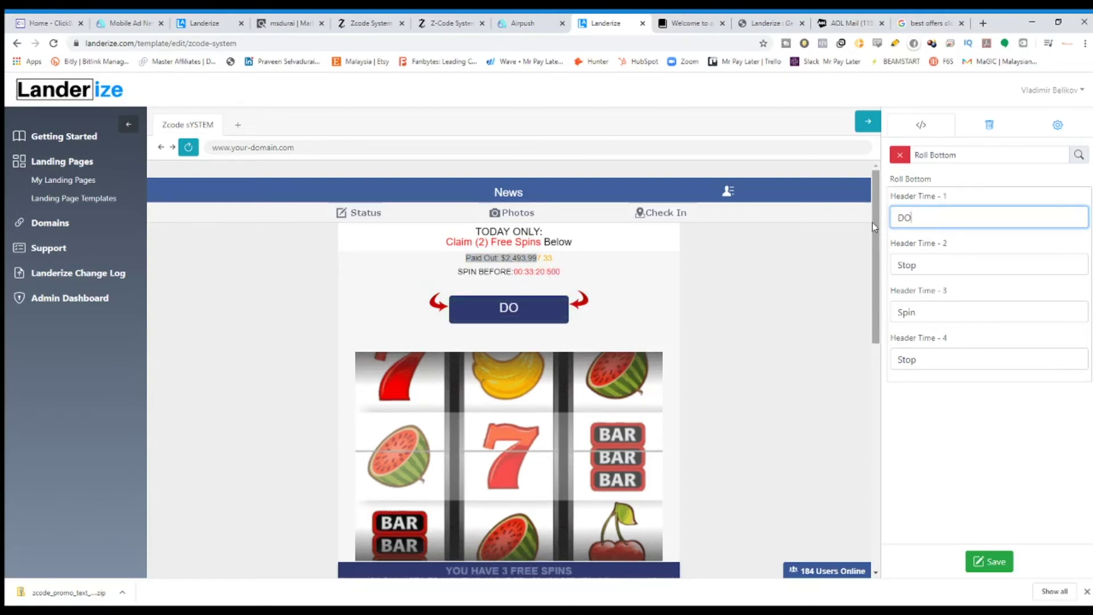
text( IT)
key(BackSpace)
key(BackSpace)
key(BackSpace)
key(BackSpace)
key(BackSpace)
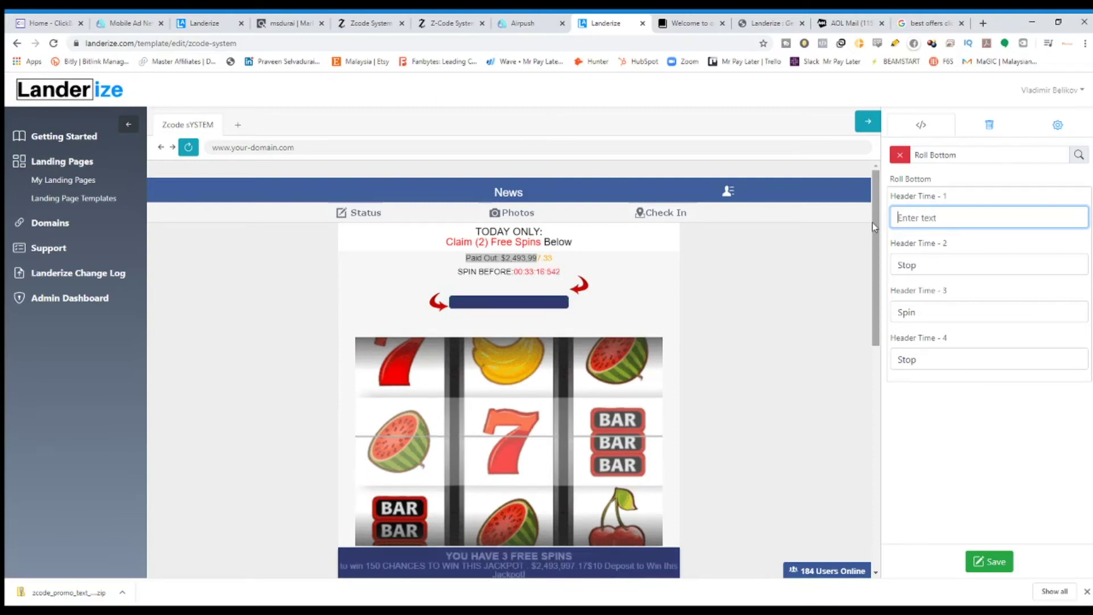
text(Spin)
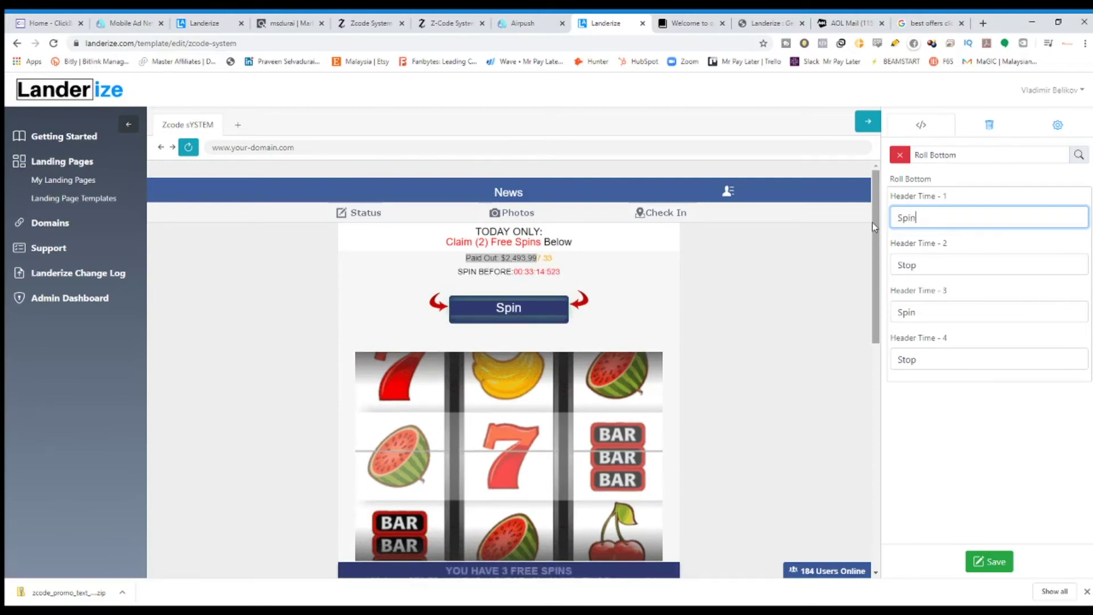
click(816, 376)
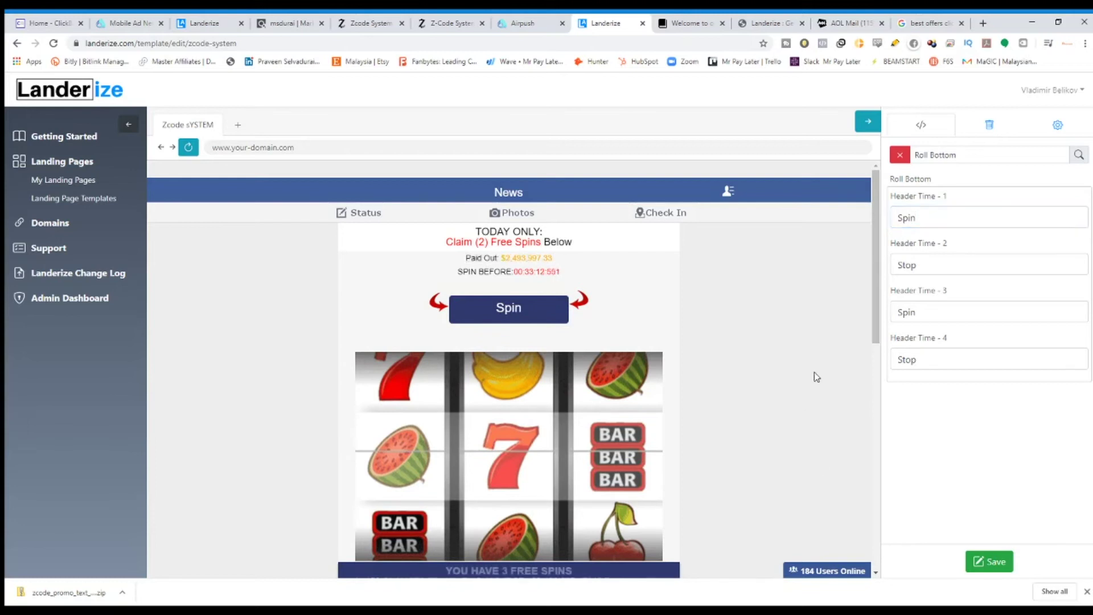
click(1005, 558)
scroll(788, 375, down, 6)
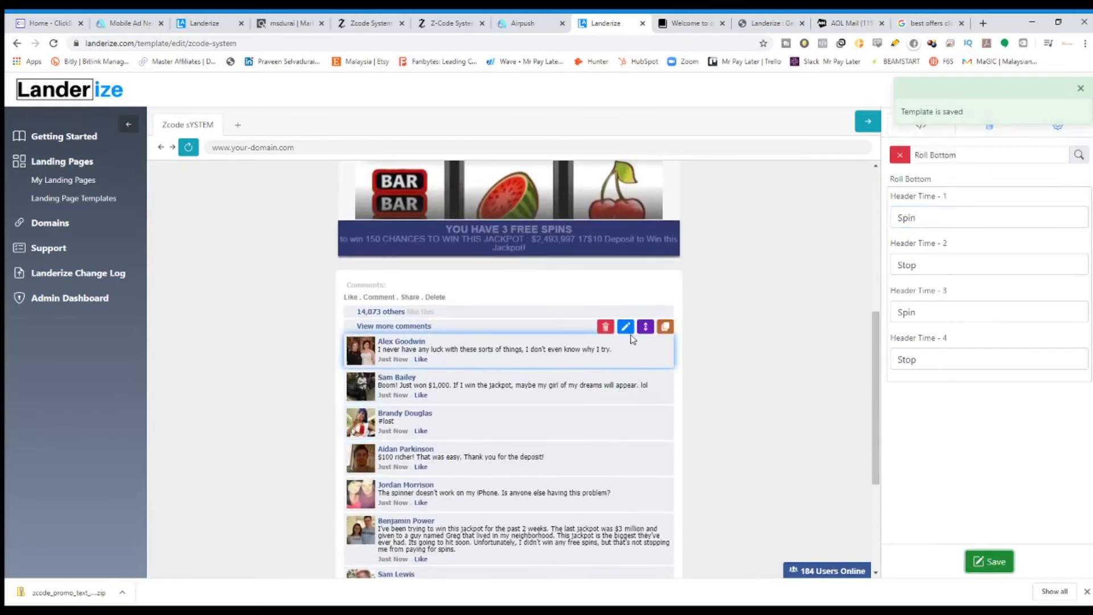
Delete the first comment's closing phrase and end it with a period.
click(625, 326)
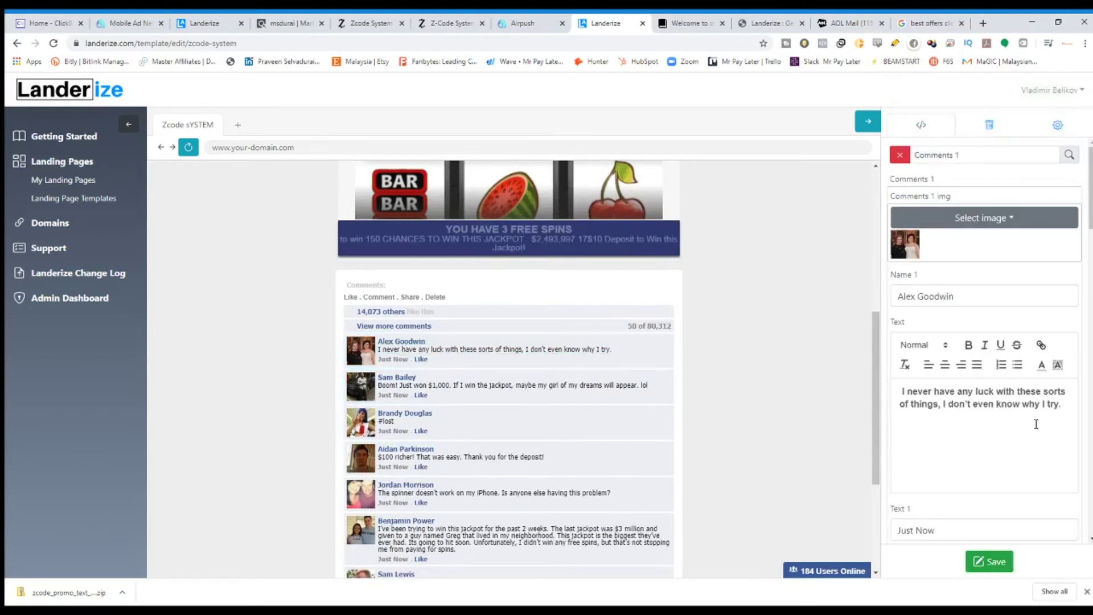
drag(1062, 404, 983, 404)
scroll(584, 382, down, 2)
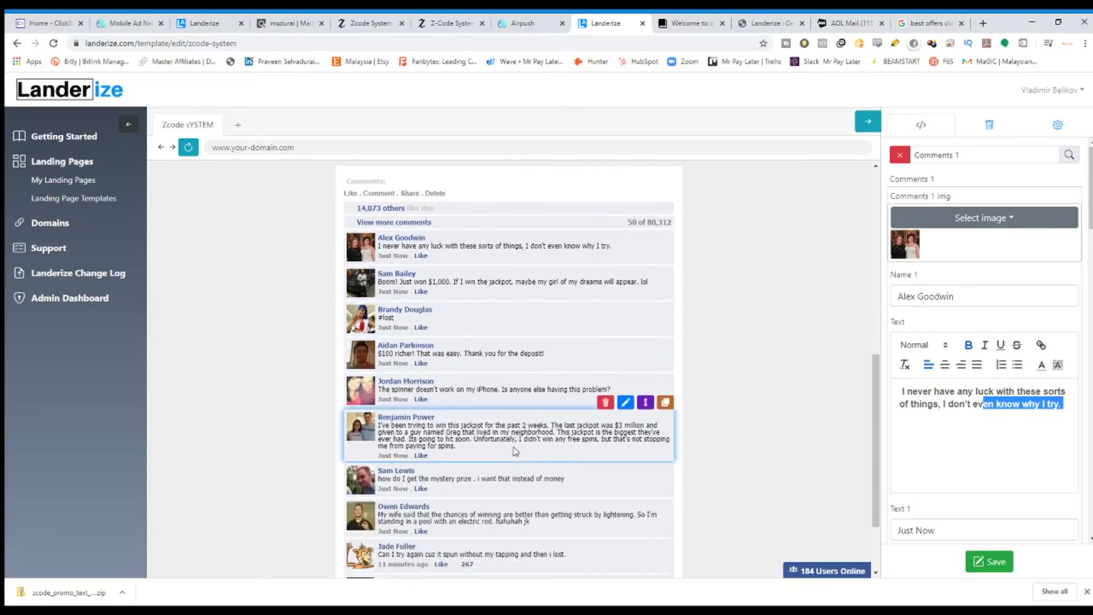
click(1044, 429)
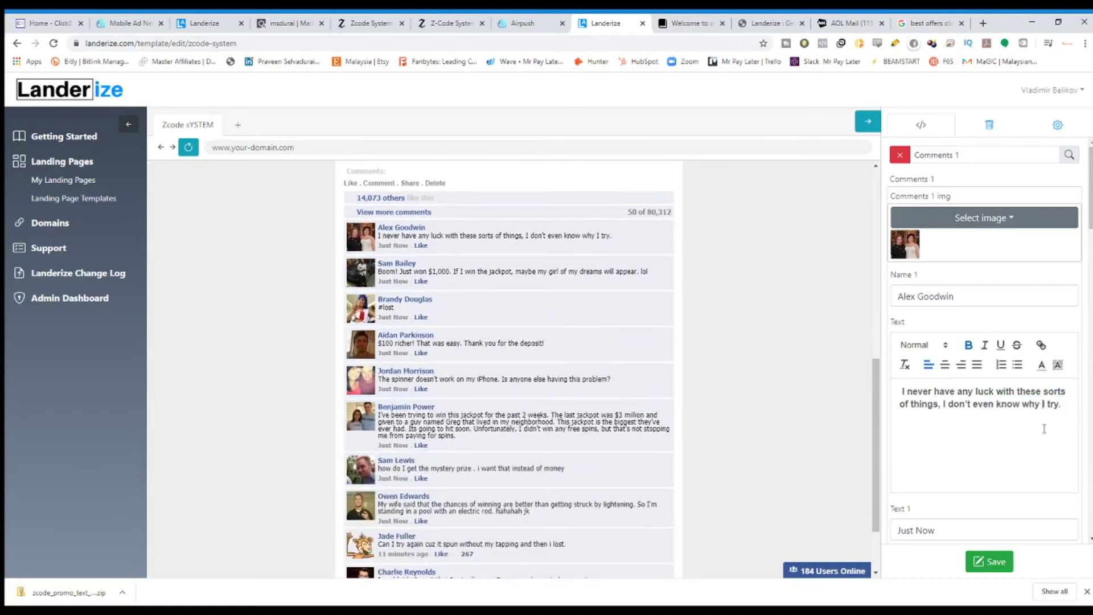
drag(1065, 408, 964, 408)
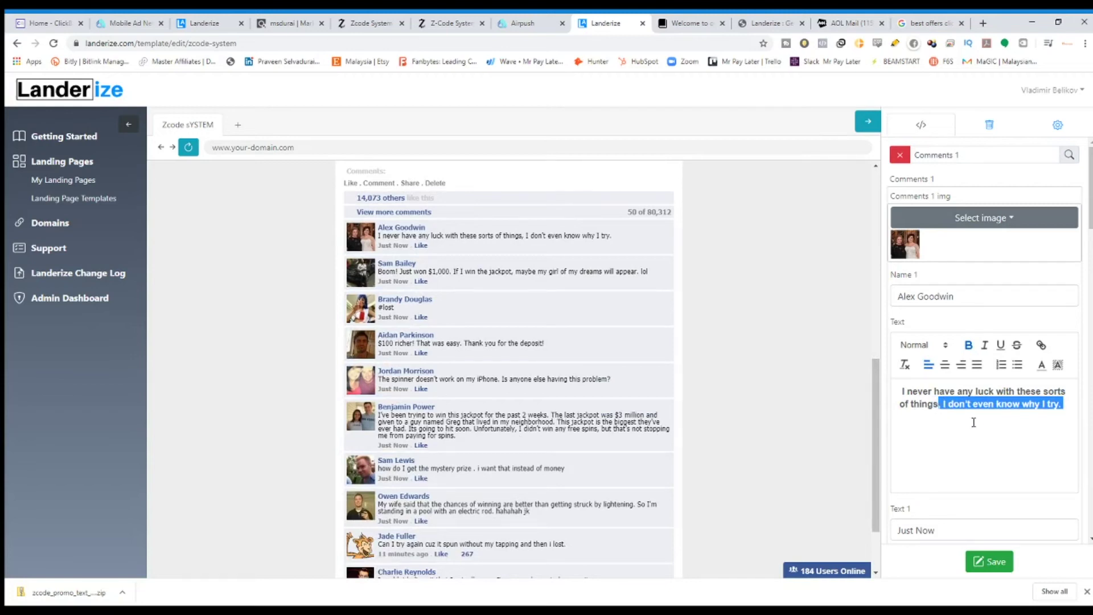
click(1047, 412)
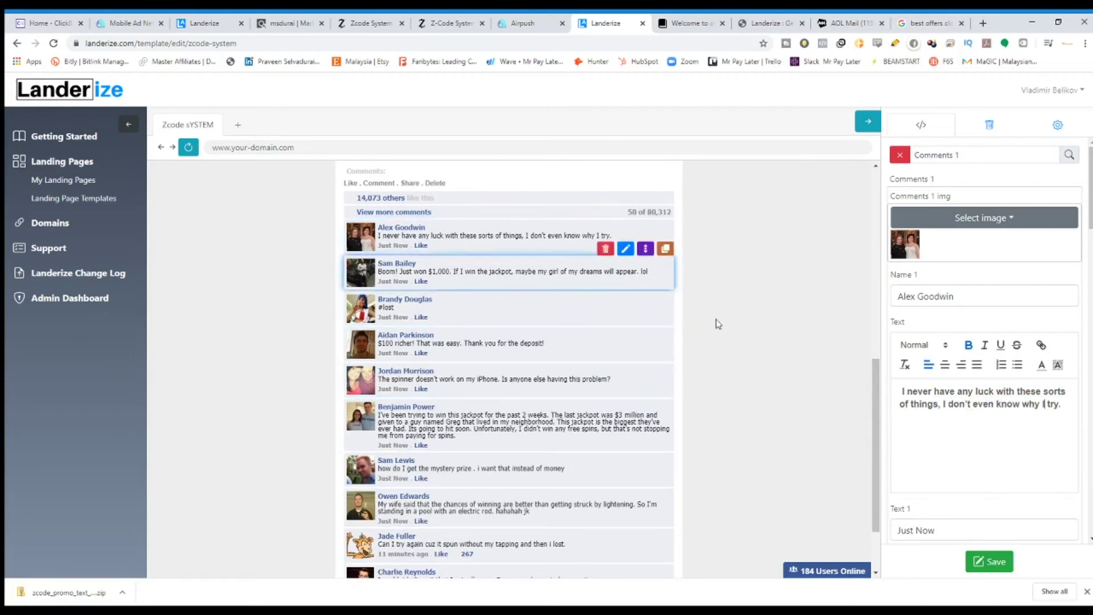
drag(1070, 405, 945, 405)
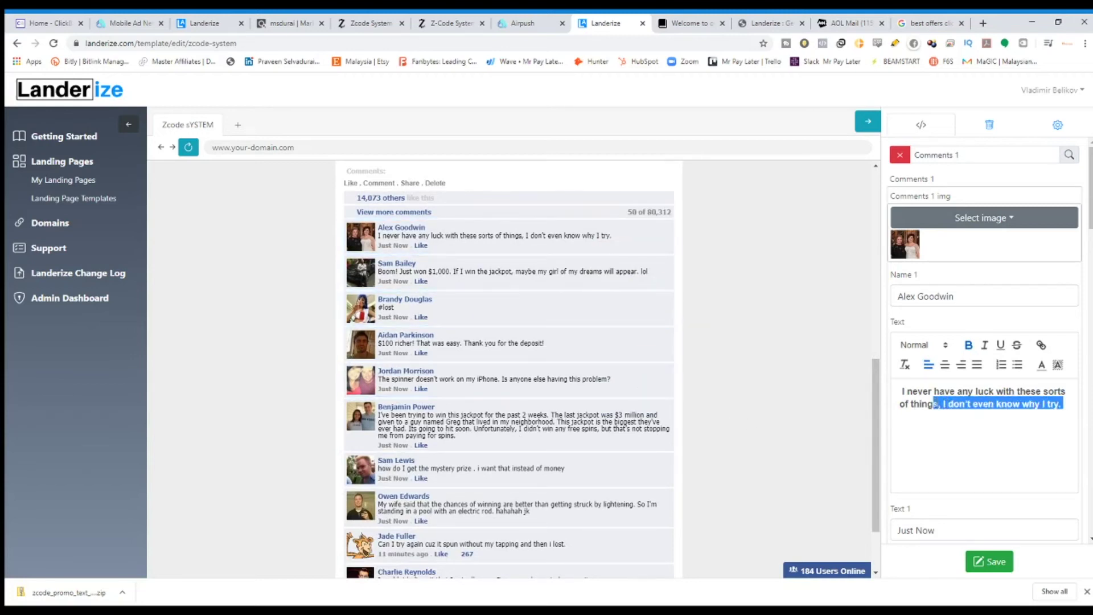
key(BackSpace)
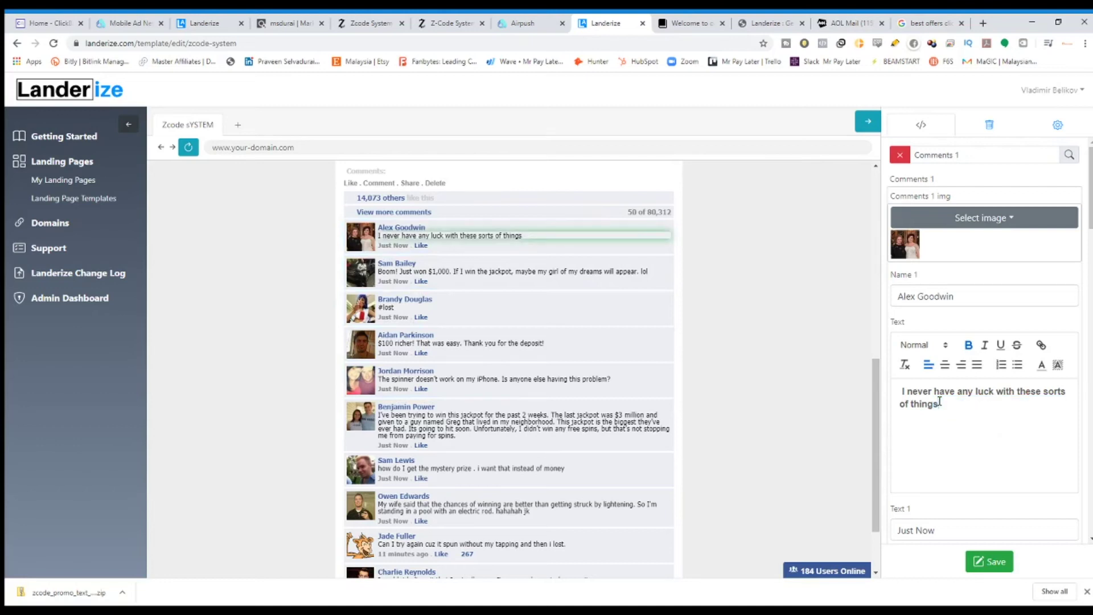
text(.)
Try centring the comment text, then set it back to left-aligned.
drag(951, 415, 902, 391)
click(945, 365)
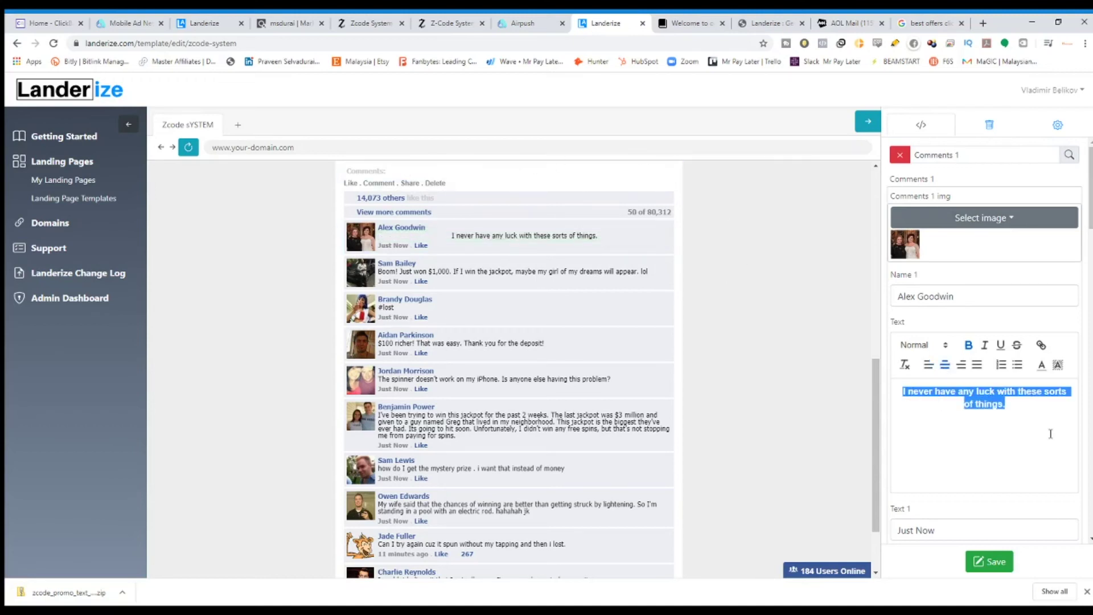
click(925, 376)
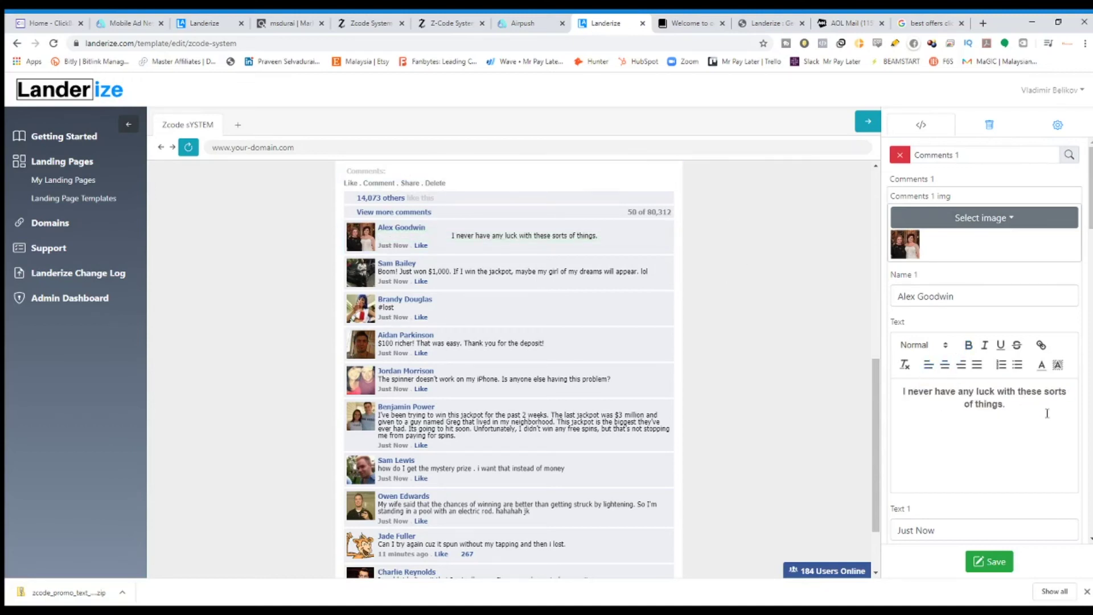
drag(1046, 413, 901, 380)
click(925, 366)
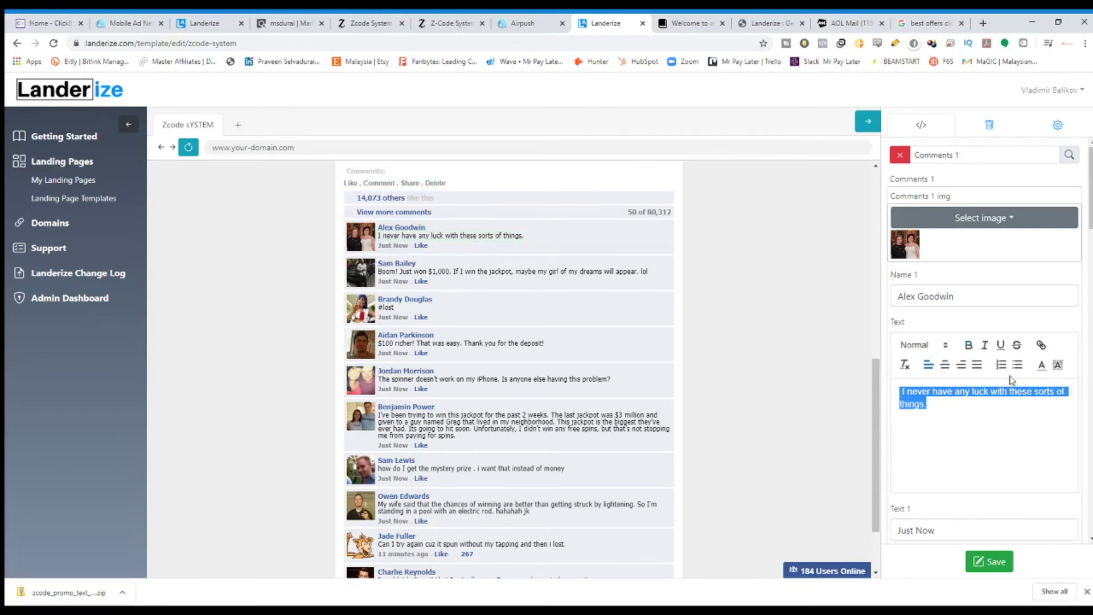
Try red text and a red background on the comment, then restore black text without background.
click(1042, 365)
click(1052, 380)
click(1058, 365)
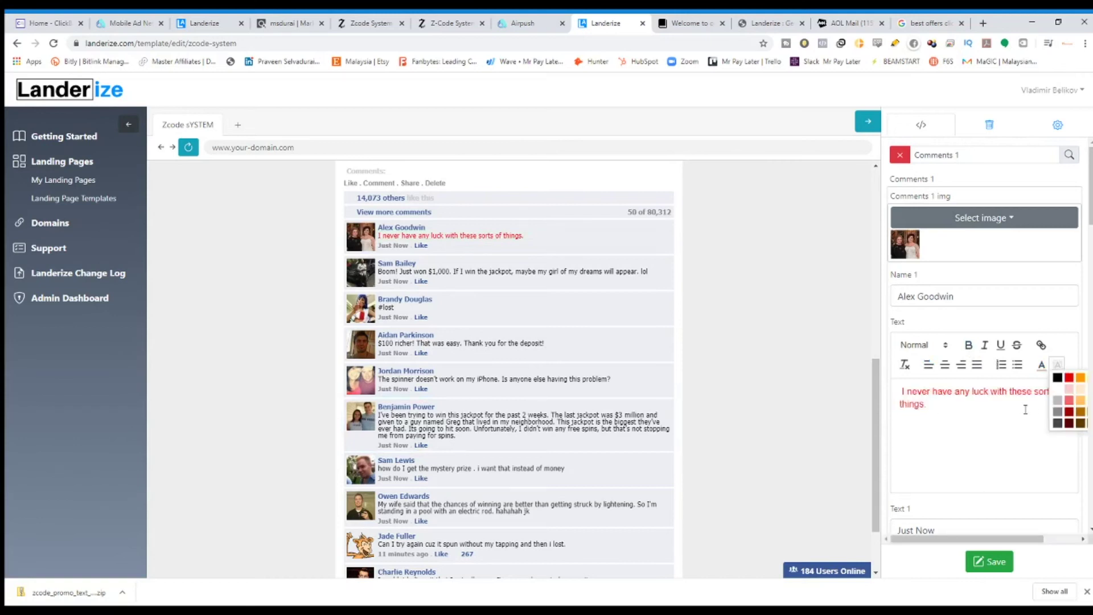
click(1067, 381)
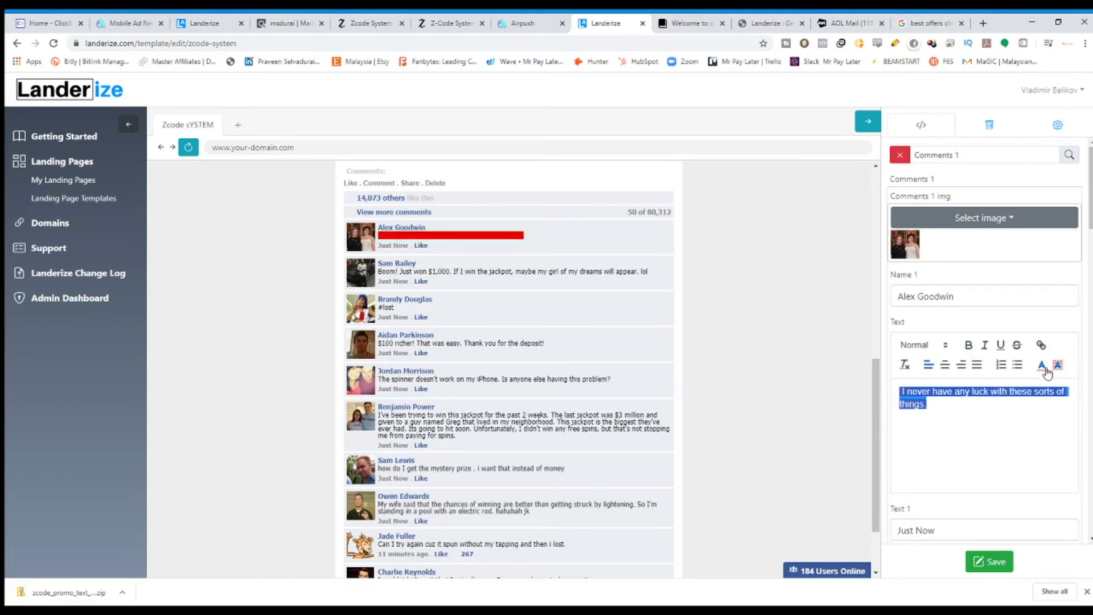
click(1042, 365)
click(1041, 379)
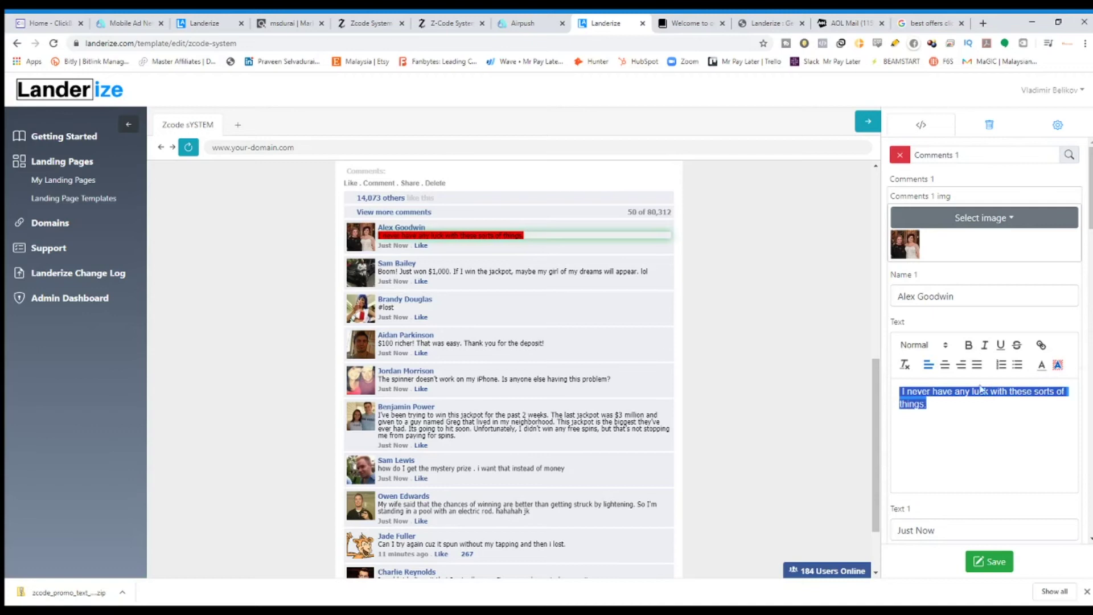
click(1059, 368)
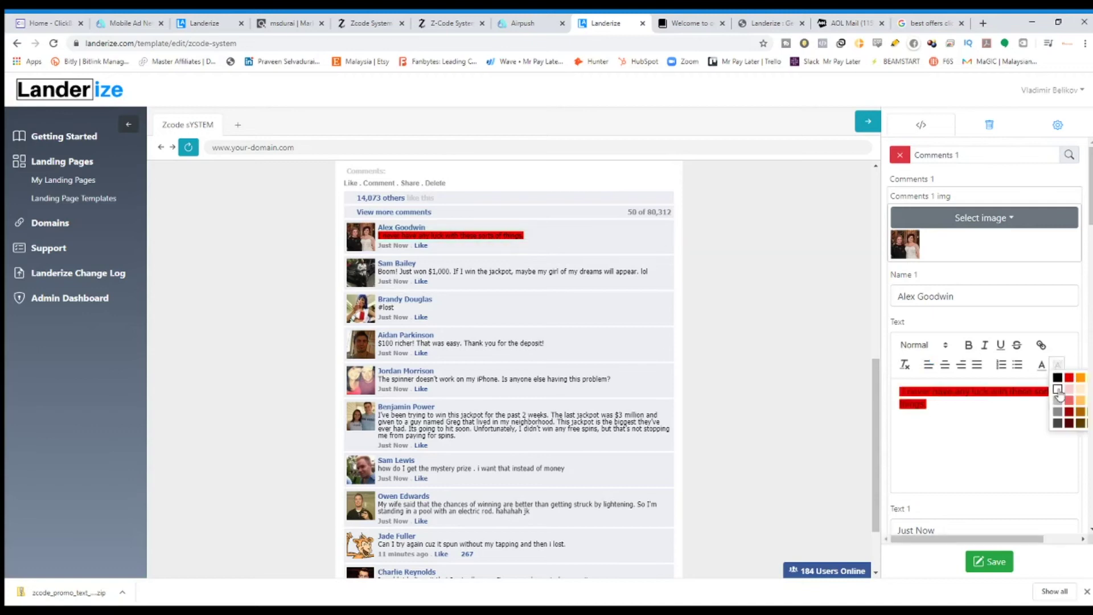
click(1055, 391)
click(1042, 366)
click(1042, 380)
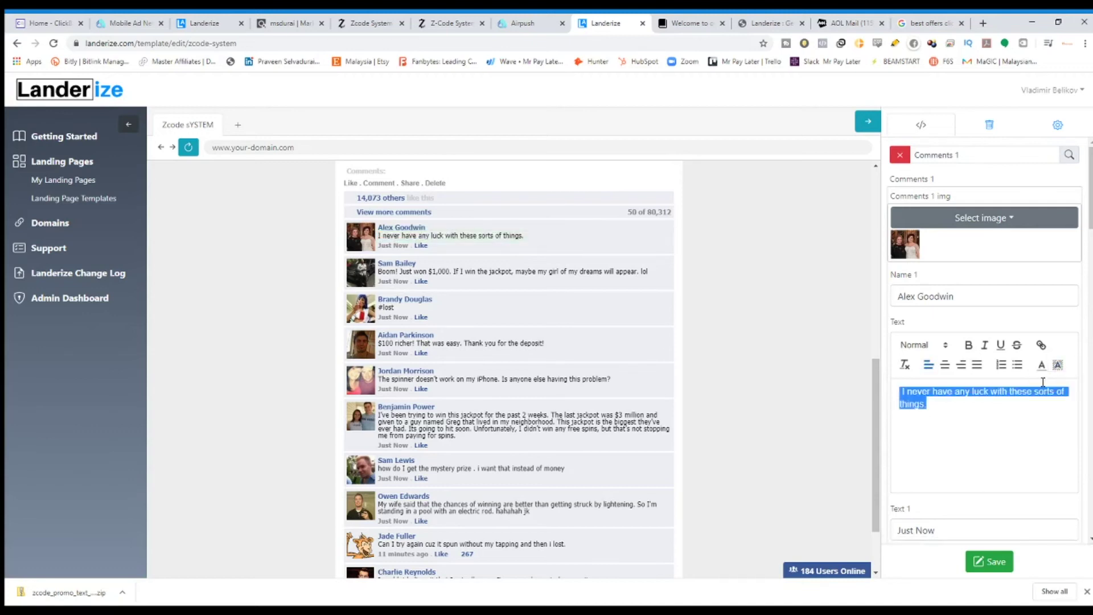
click(1009, 427)
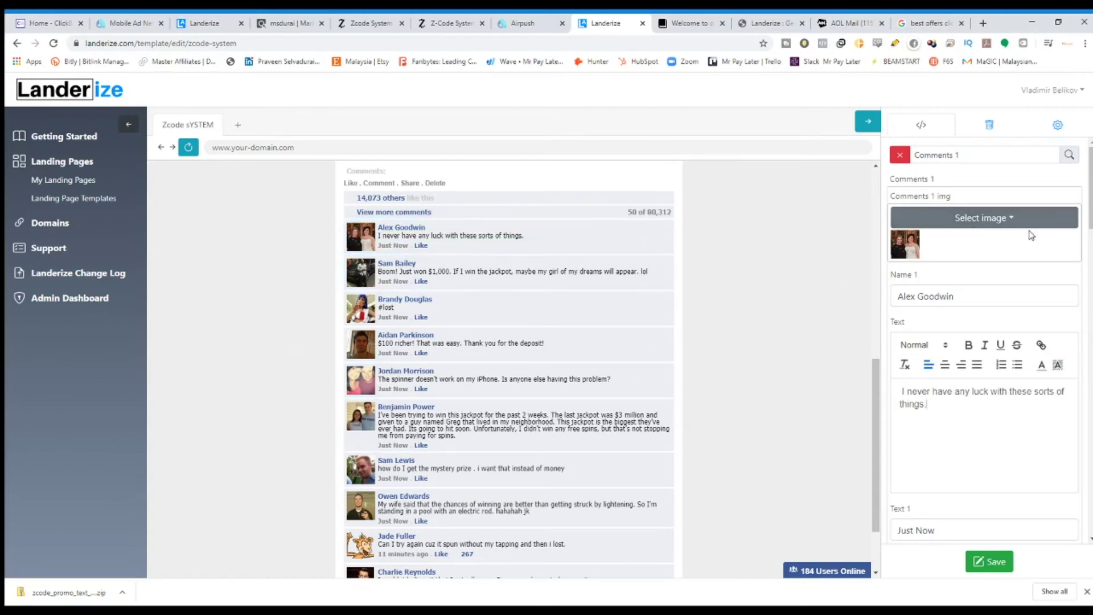
Glance at the Google search results tab, then go back to the Landerize editor.
click(927, 23)
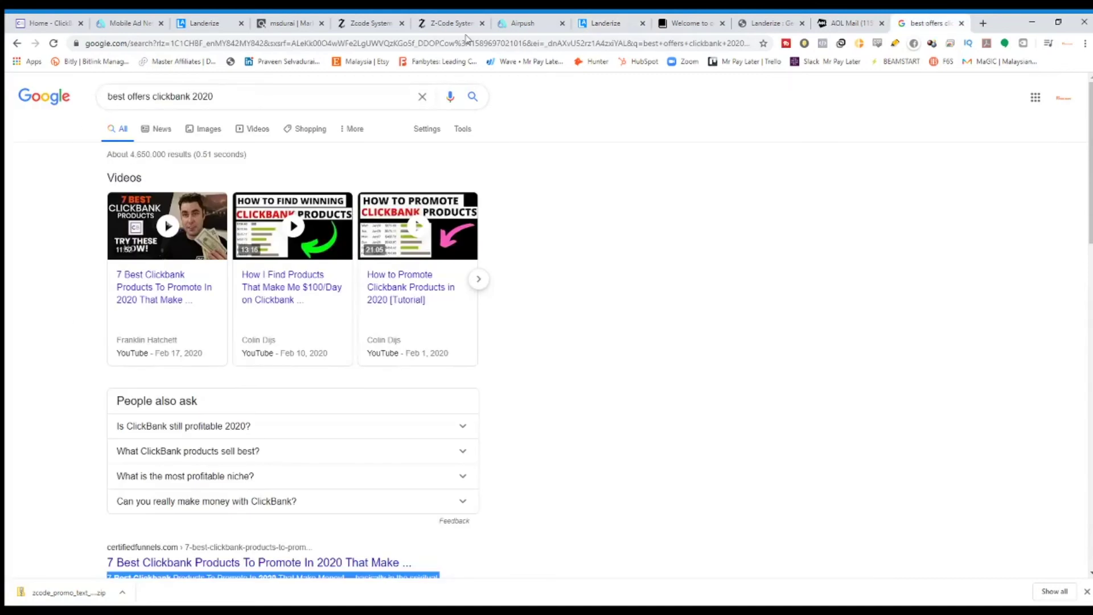
click(598, 18)
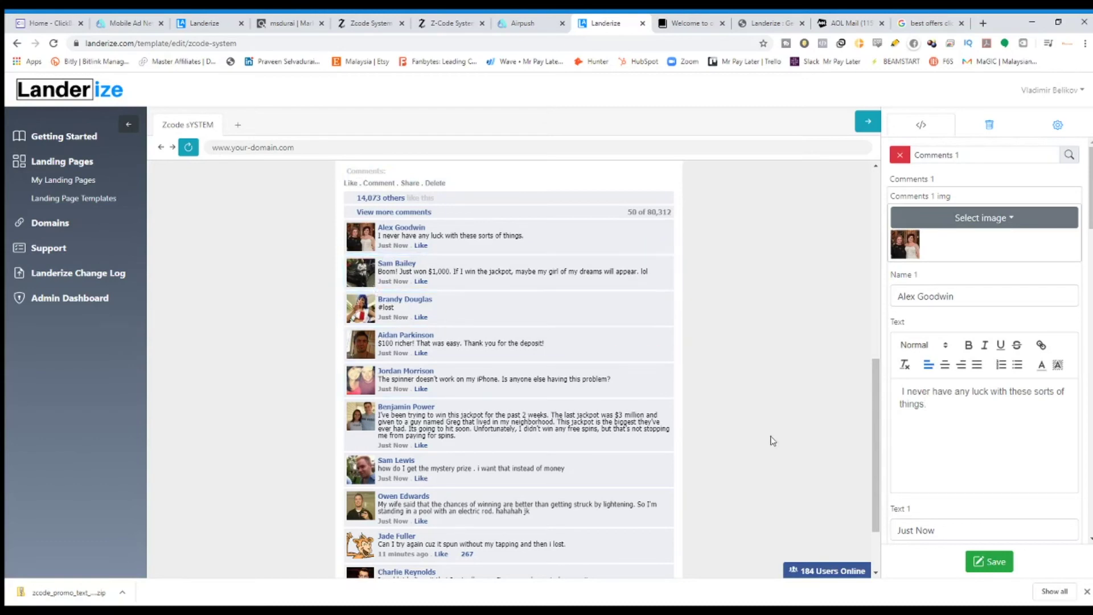
Review the comment entries and save the Zcode System template with the edited comment.
scroll(794, 435, down, 2)
scroll(815, 418, up, 5)
scroll(815, 418, up, 5)
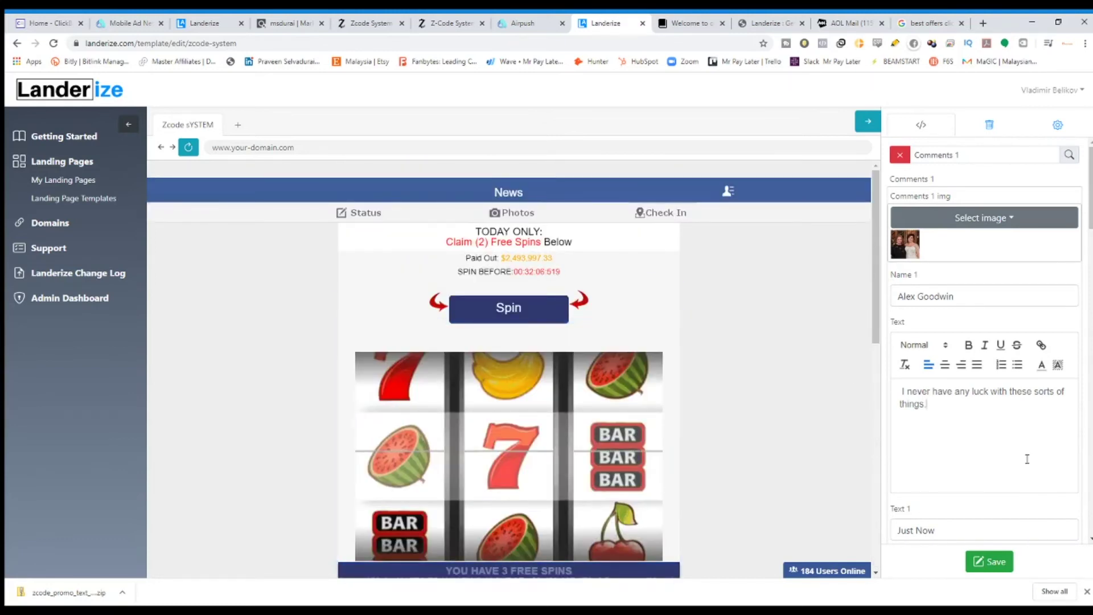
click(1090, 462)
scroll(1082, 403, down, 11)
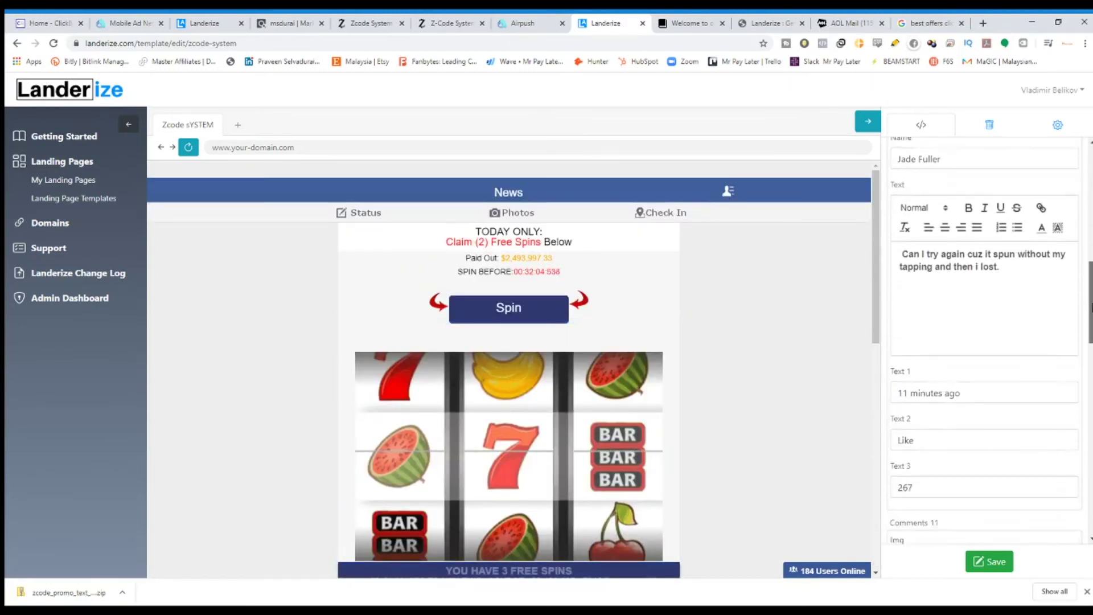
scroll(1082, 403, down, 10)
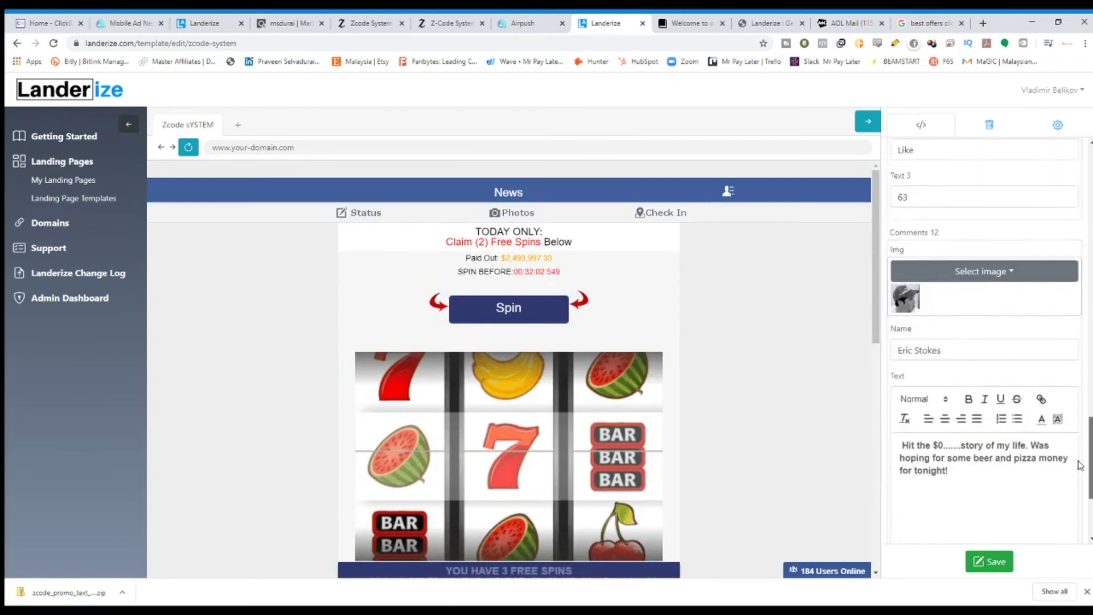
click(982, 562)
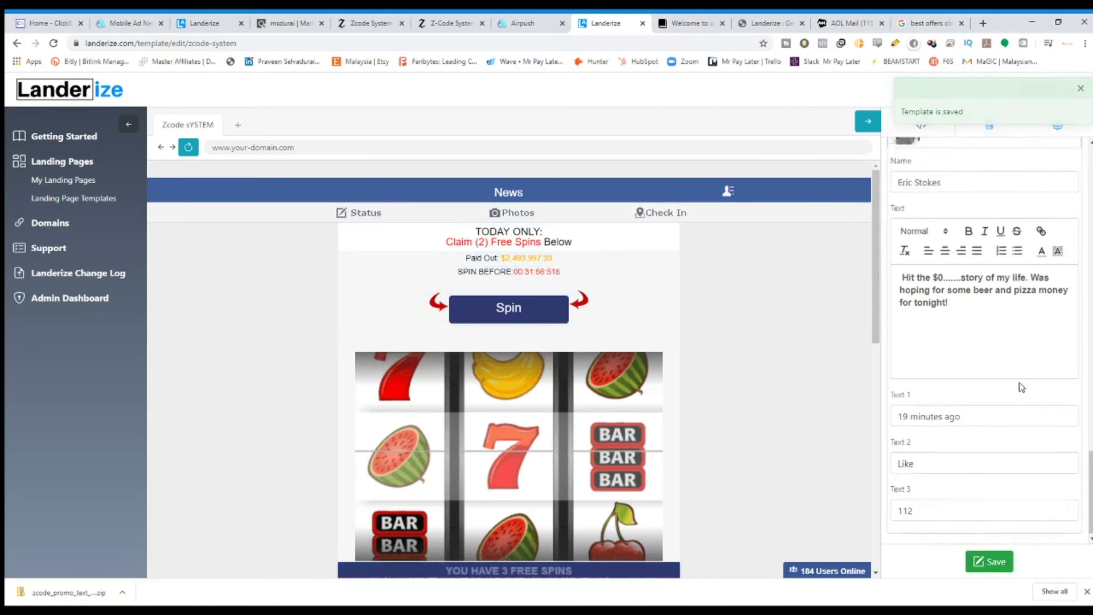
scroll(1019, 388, up, 10)
Spin the preview reels twice, missing once and then winning with CONGRATULATIONS.
click(499, 310)
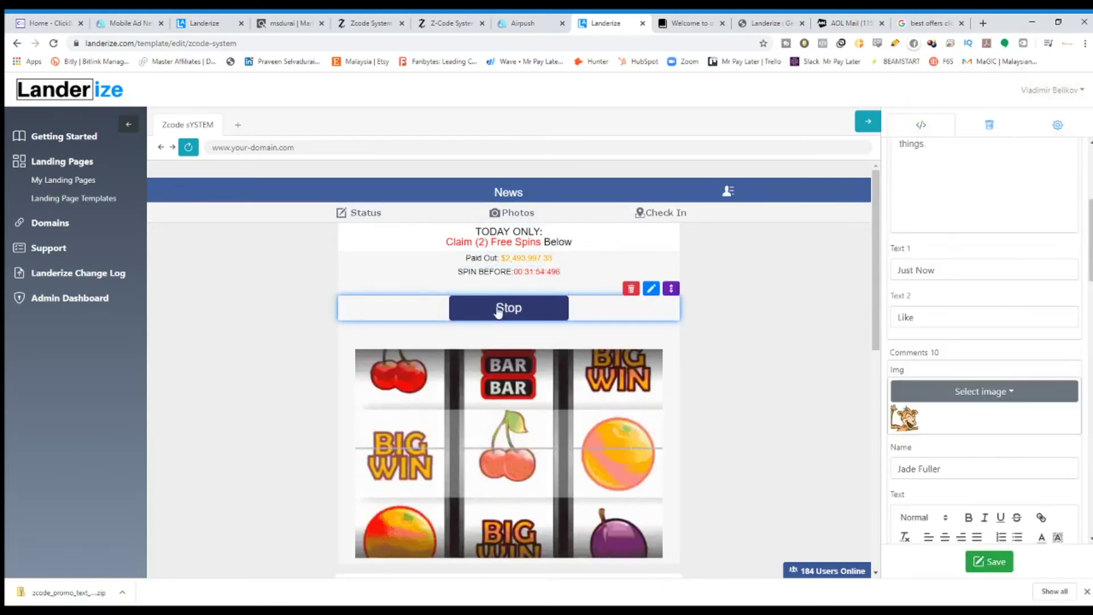
scroll(593, 375, down, 1)
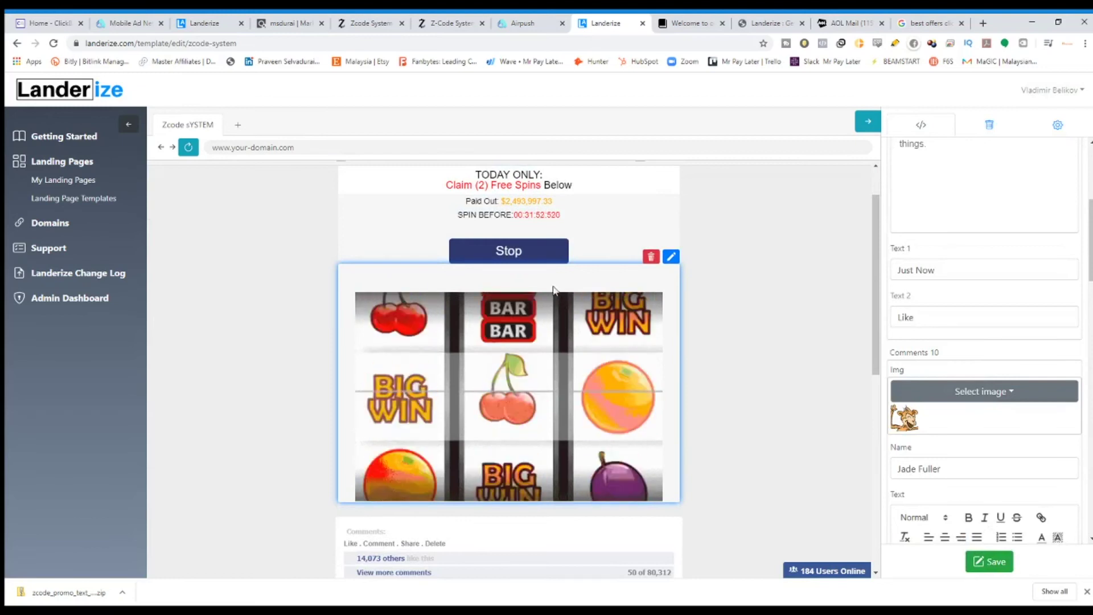
scroll(585, 488, down, 1)
scroll(585, 488, up, 1)
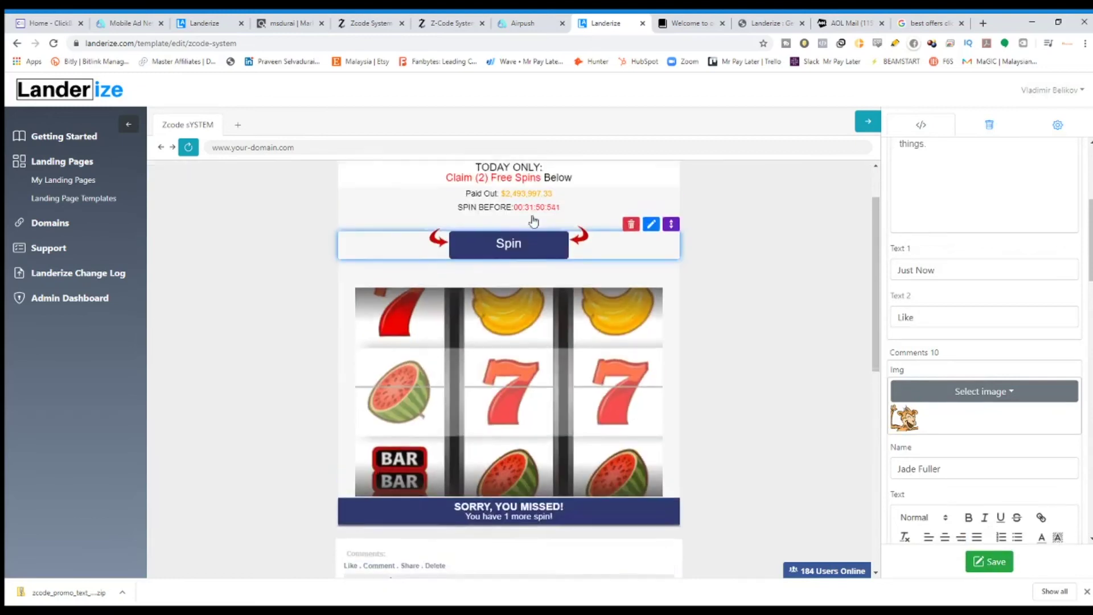
click(532, 251)
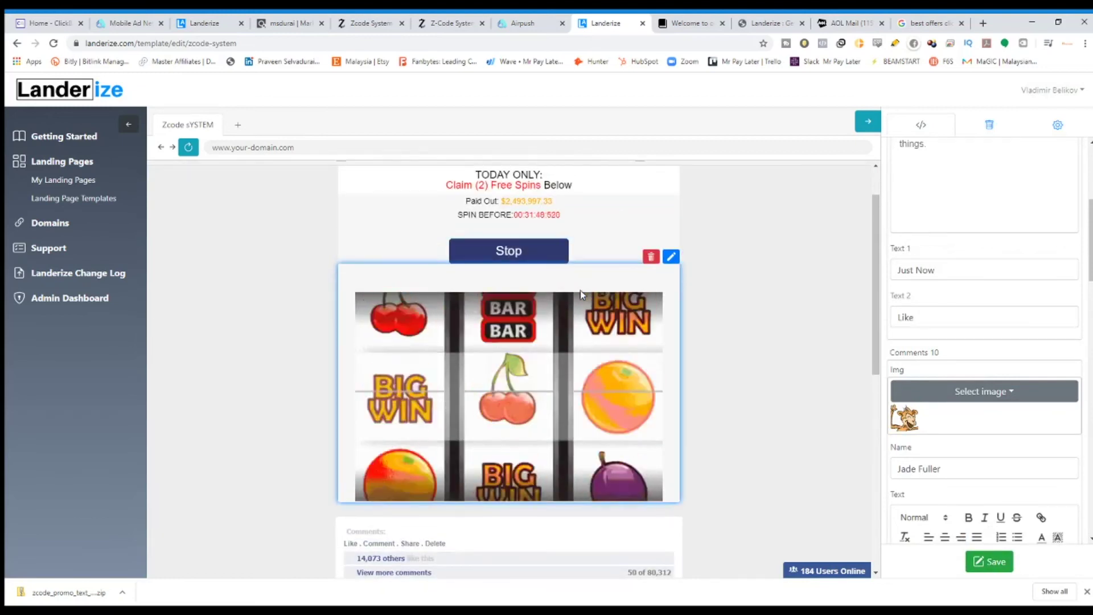
scroll(535, 264, down, 1)
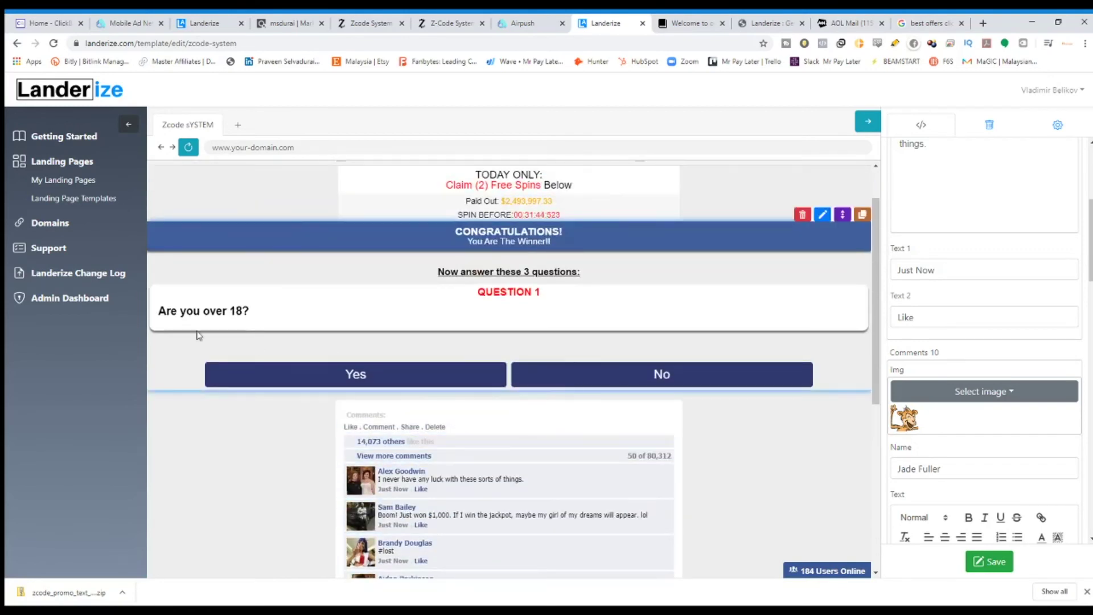
Answer Yes to Question 1, bringing up 'Have you won anything online before?'.
drag(177, 310, 290, 314)
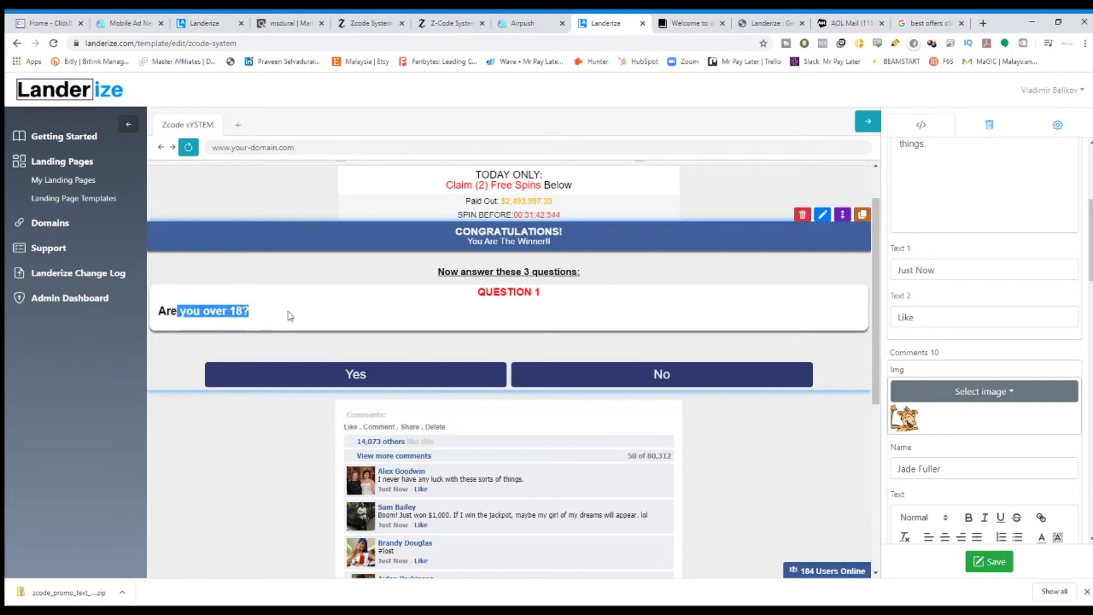
click(385, 380)
drag(194, 312, 362, 311)
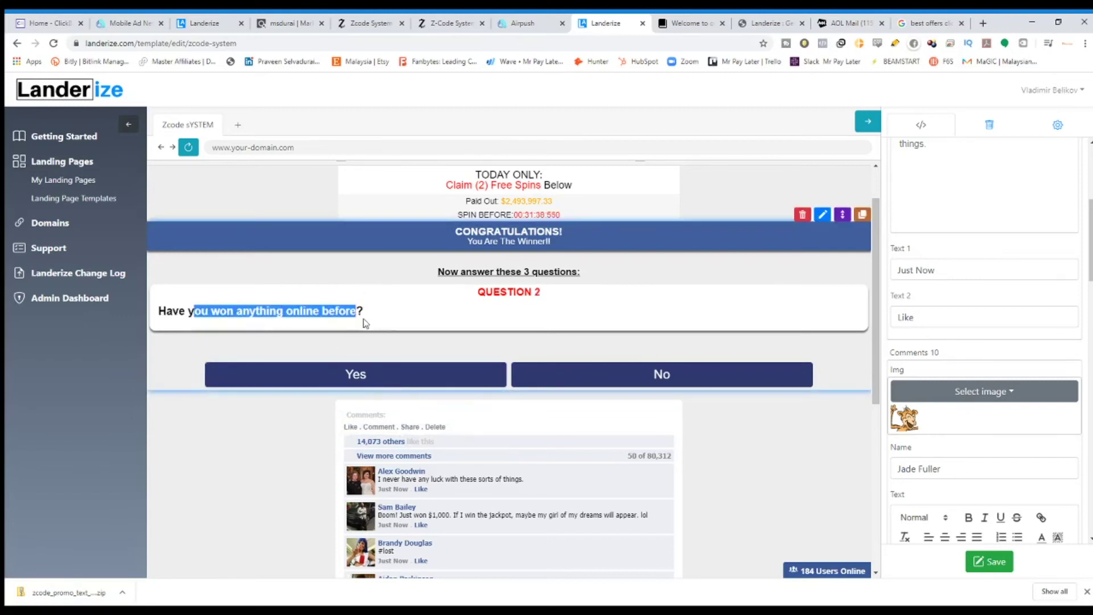
scroll(477, 360, up, 1)
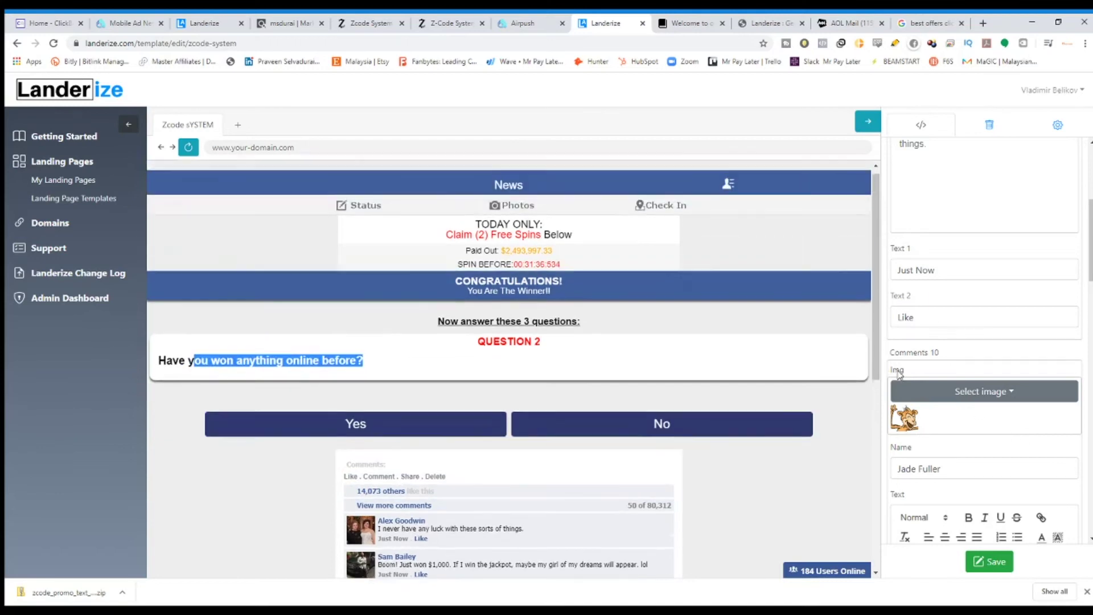
scroll(968, 347, up, 10)
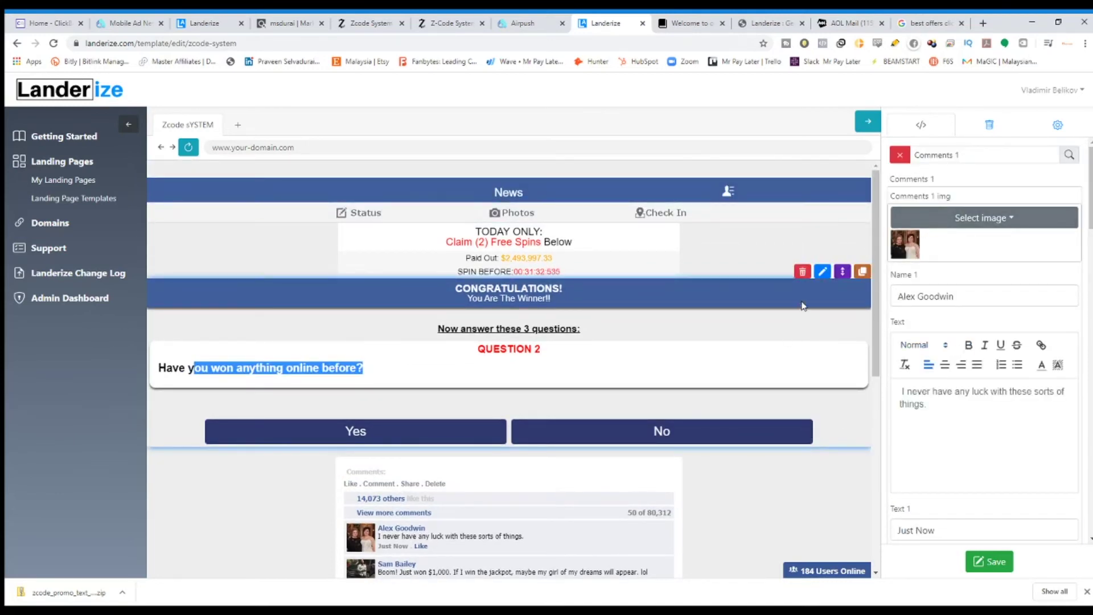
Open the winner banner and quiz block settings and review its question fields.
click(822, 273)
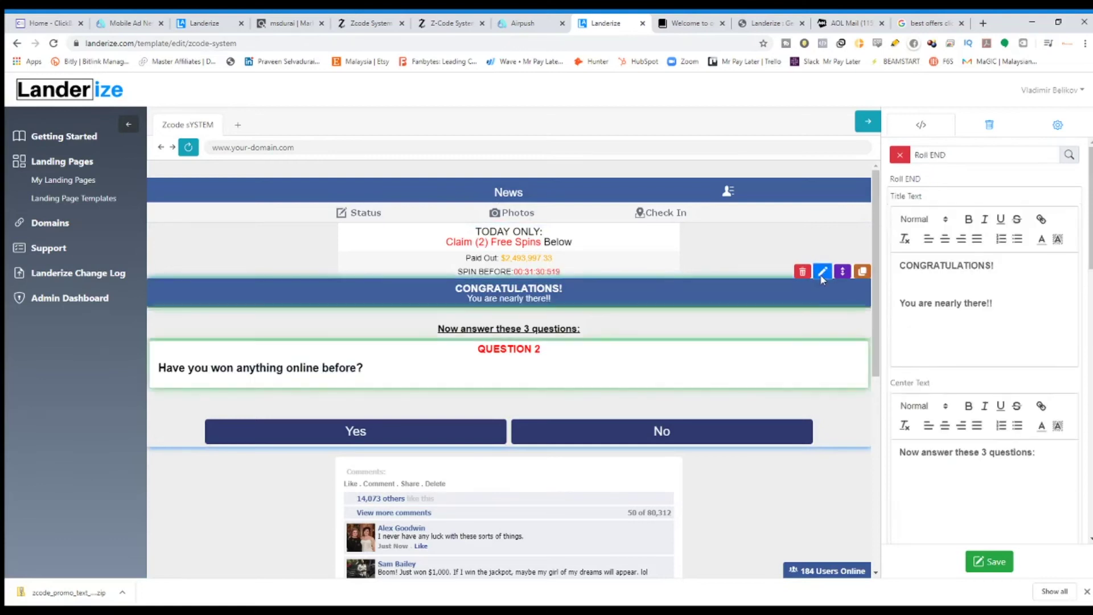
scroll(1013, 483, down, 2)
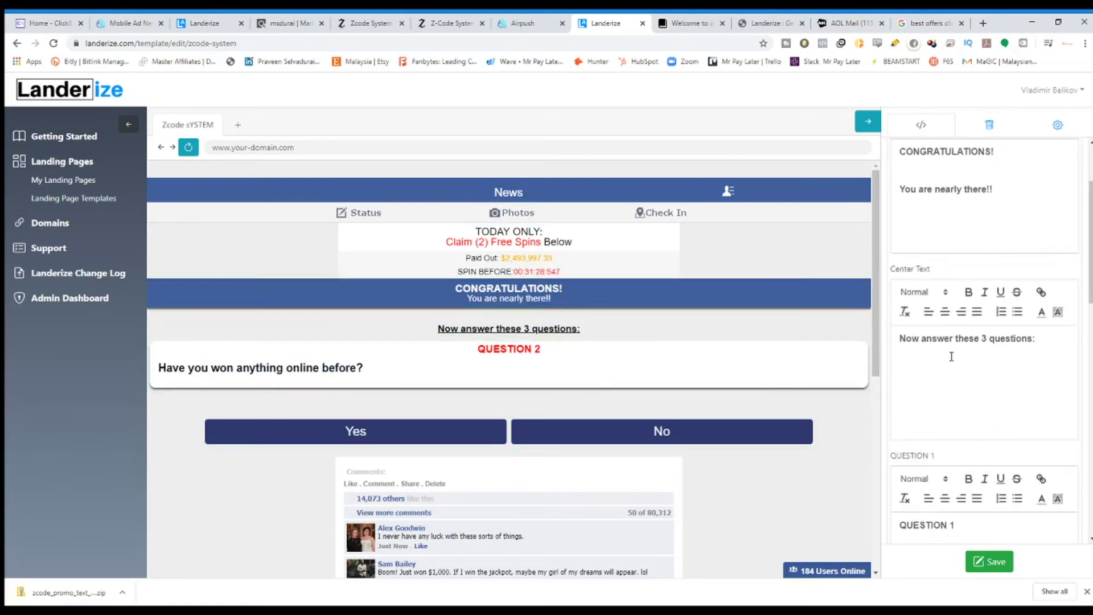
scroll(996, 349, down, 8)
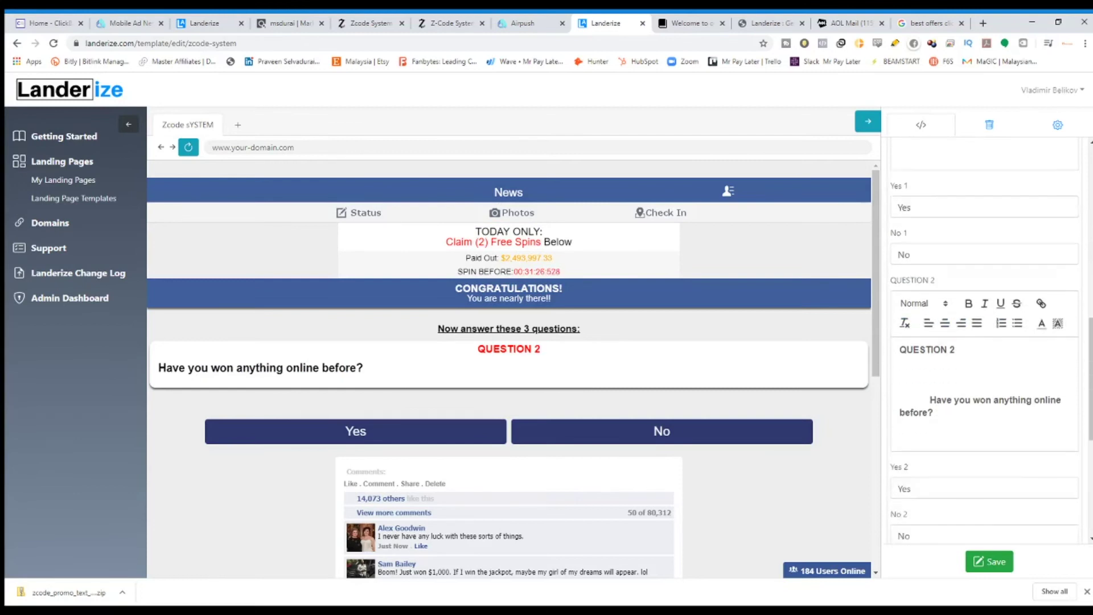
scroll(876, 387, down, 4)
scroll(928, 531, down, 3)
scroll(976, 276, up, 4)
scroll(660, 352, up, 4)
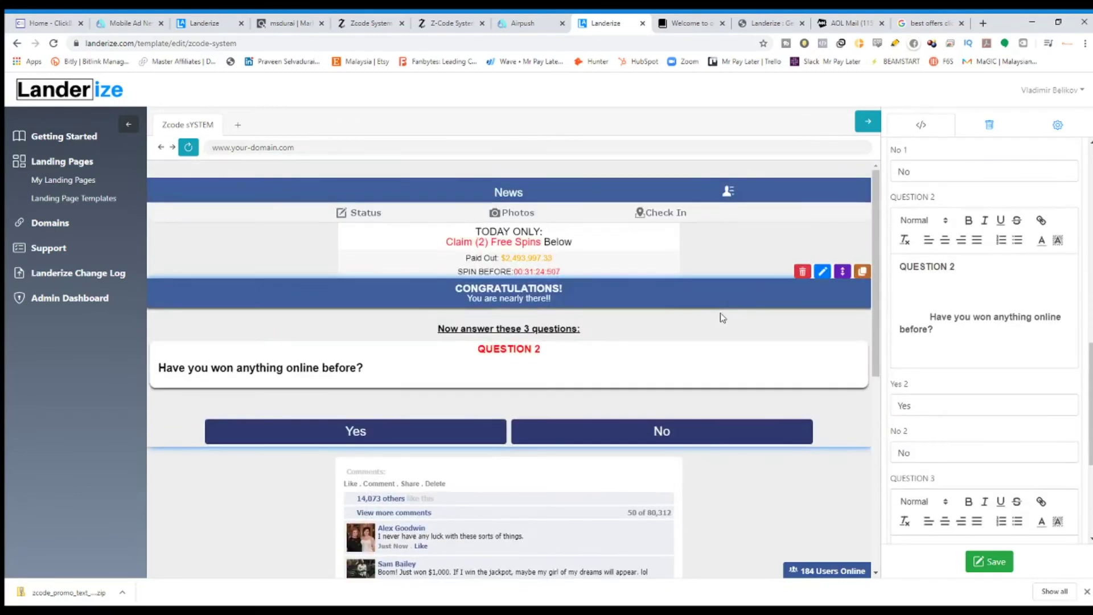
Answer Yes to Questions 2 and 3, then follow the CLAIM NOW offer.
click(406, 437)
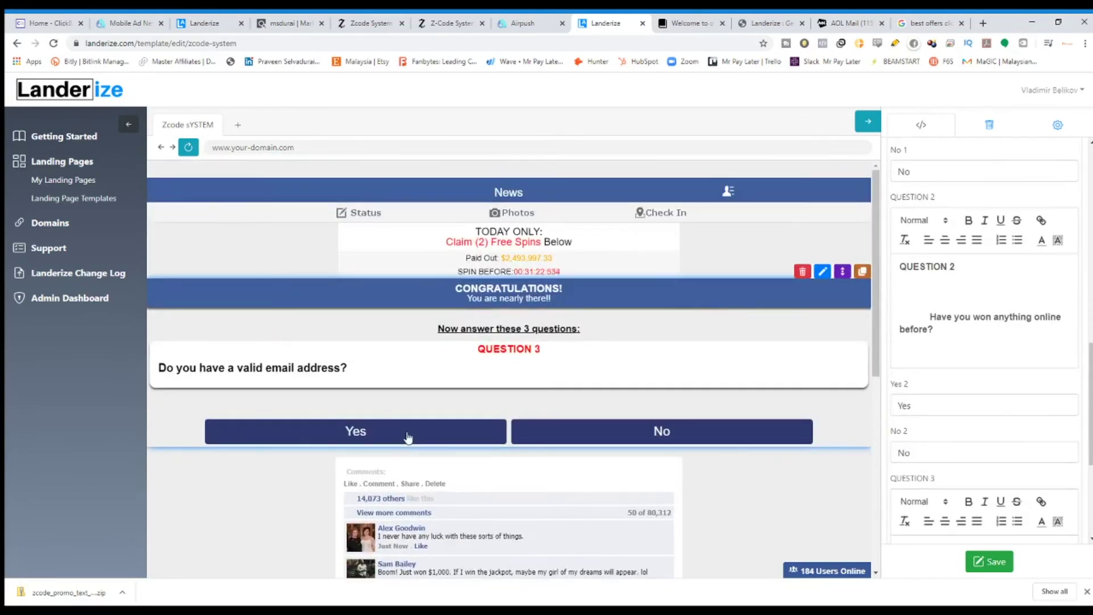
scroll(444, 415, down, 1)
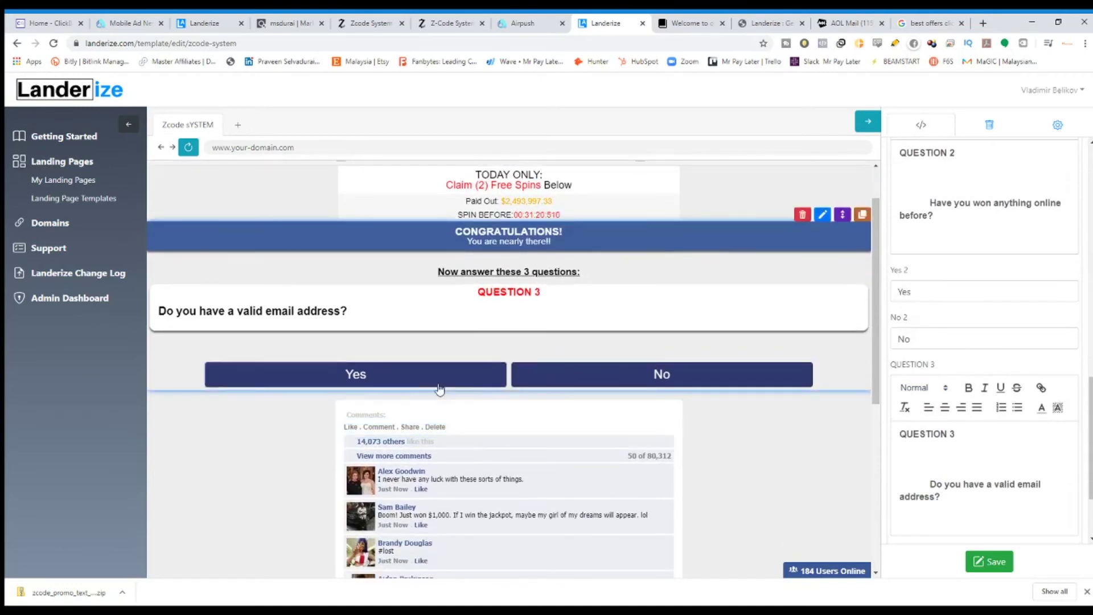
click(439, 381)
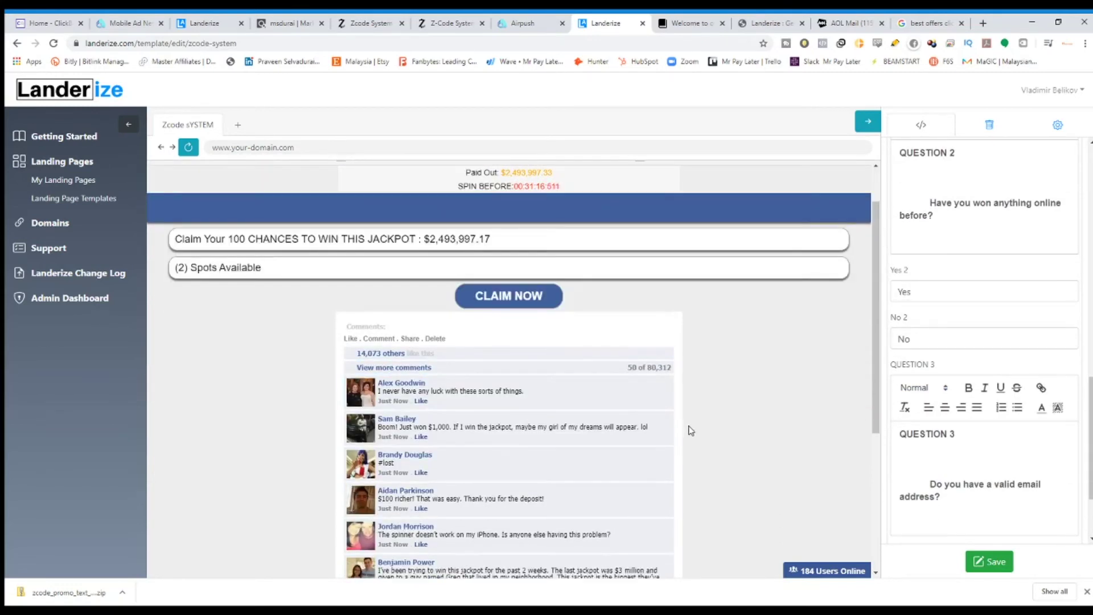
click(496, 299)
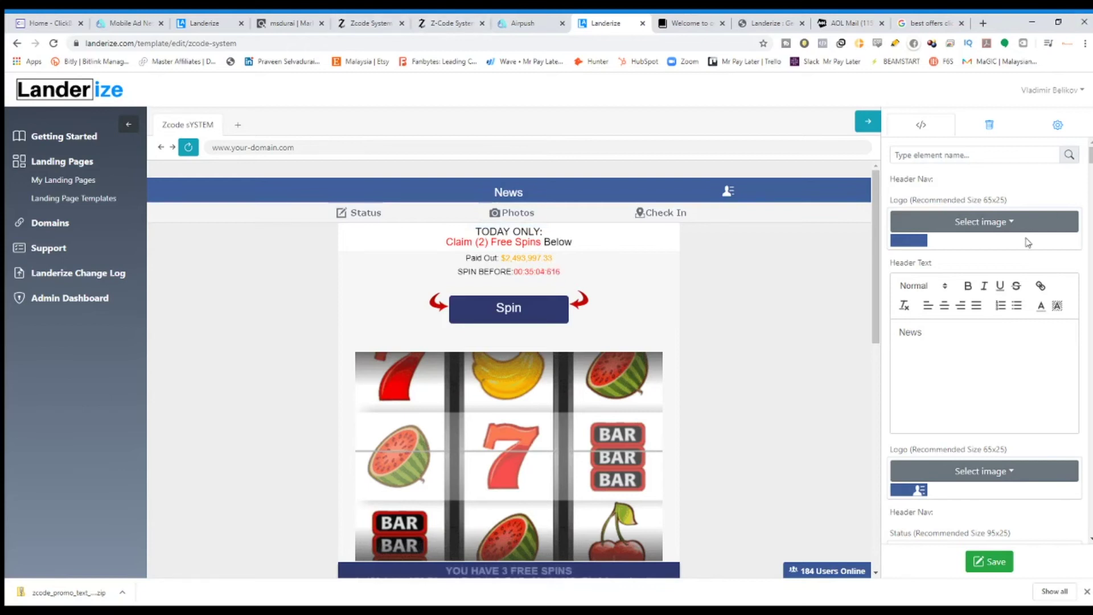
Get a ClickBank promotion hop link for the Zcode System offer.
click(291, 23)
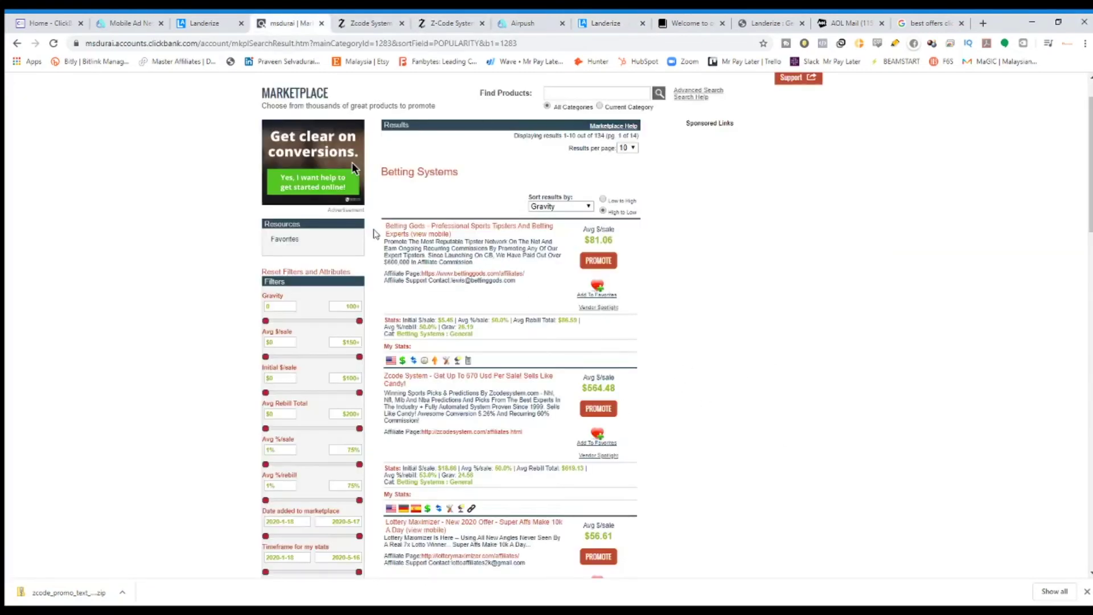
click(592, 411)
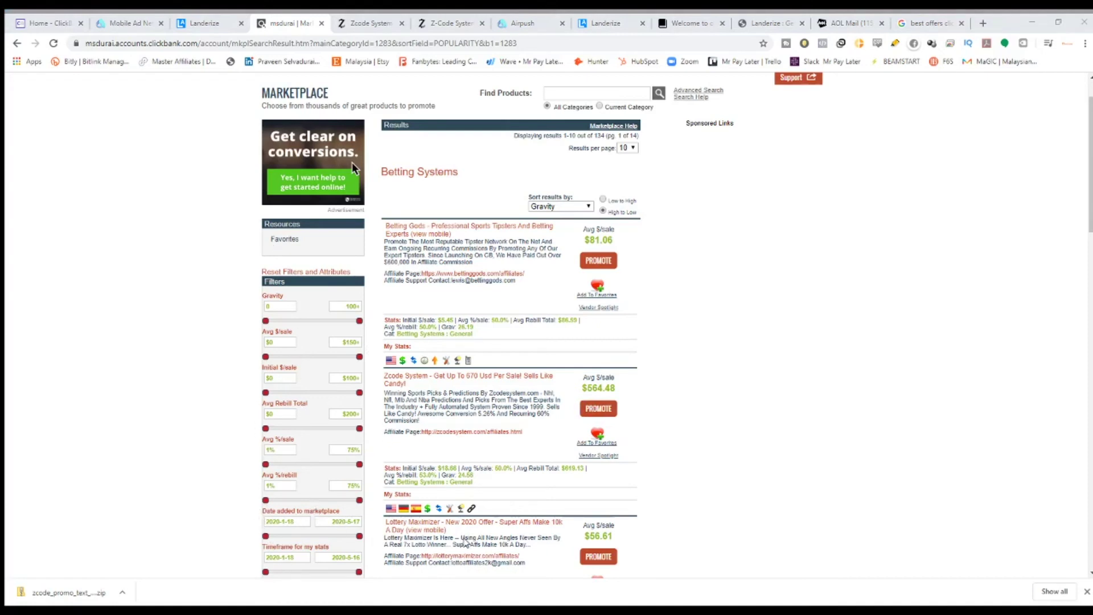
click(607, 23)
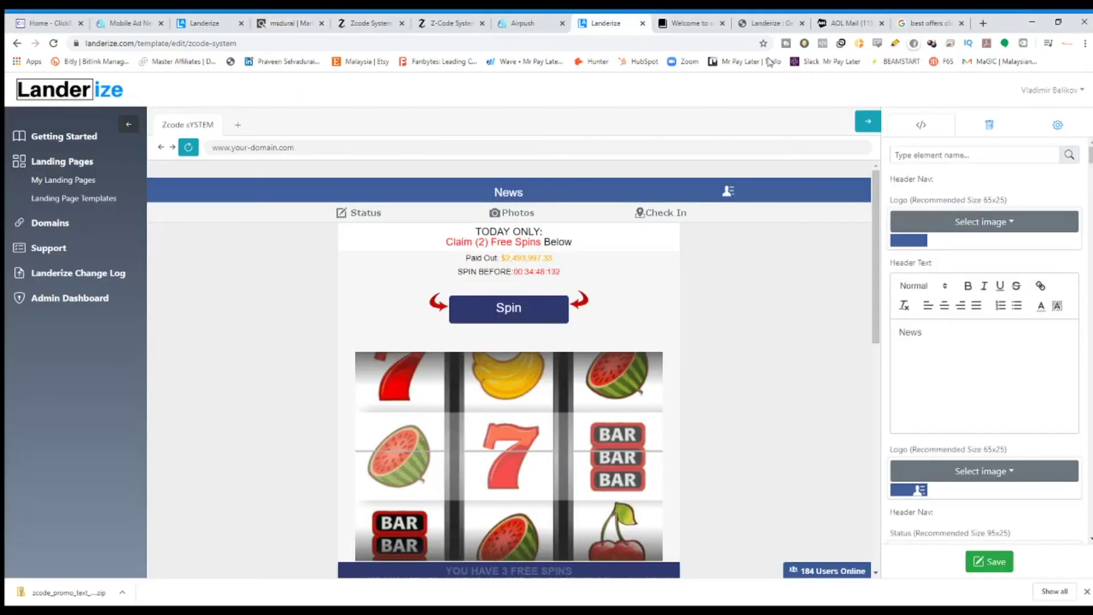
Paste the hop link as the Destination URL and correct the page title to Zcode System.
click(1059, 128)
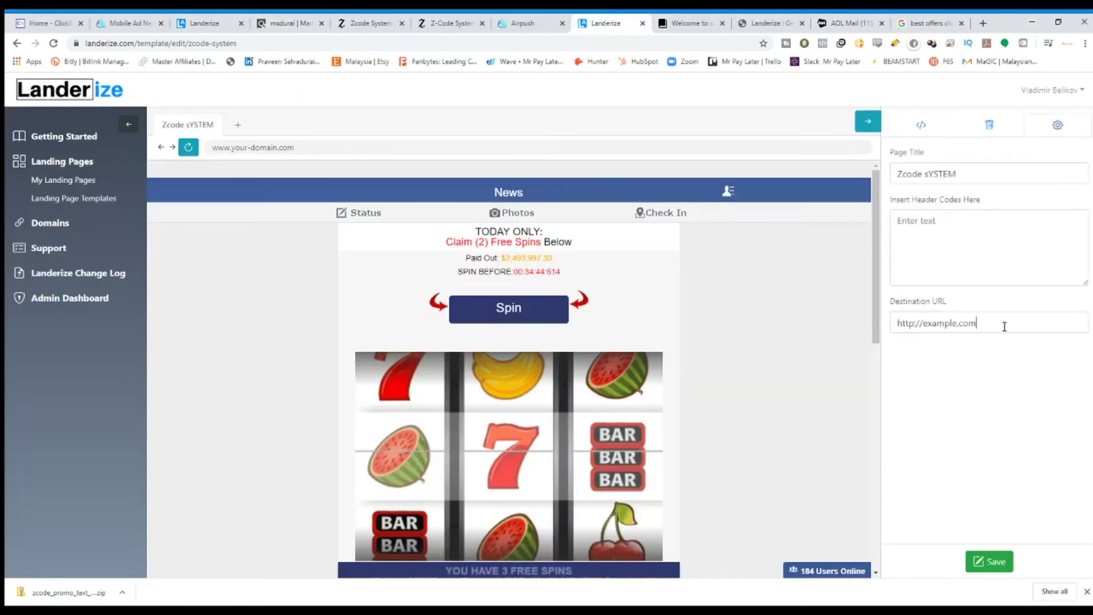
drag(977, 322, 892, 330)
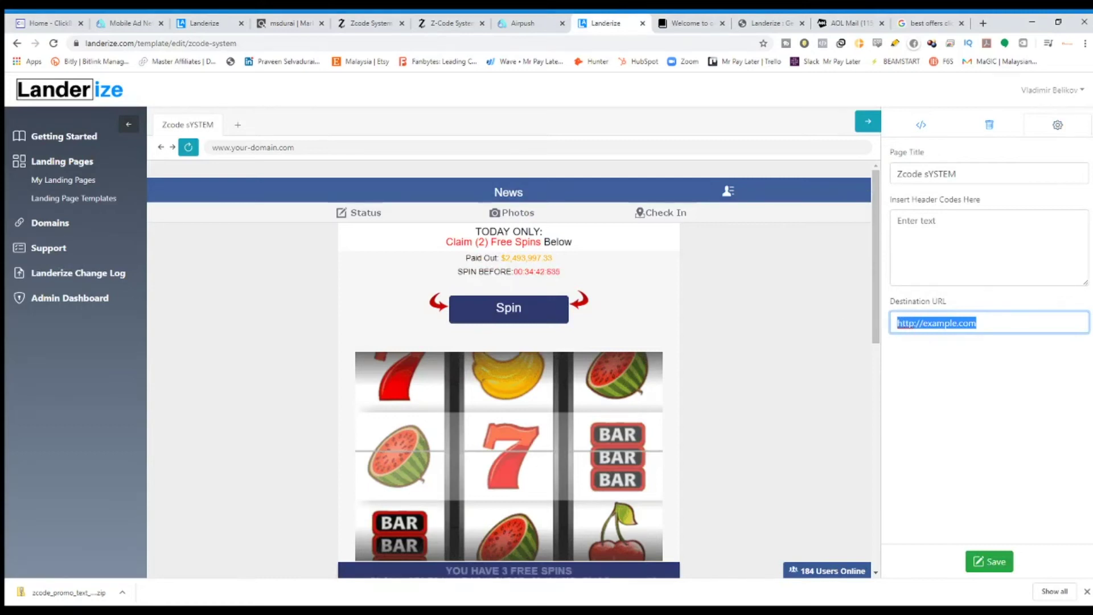
key(ctrl+v)
click(970, 419)
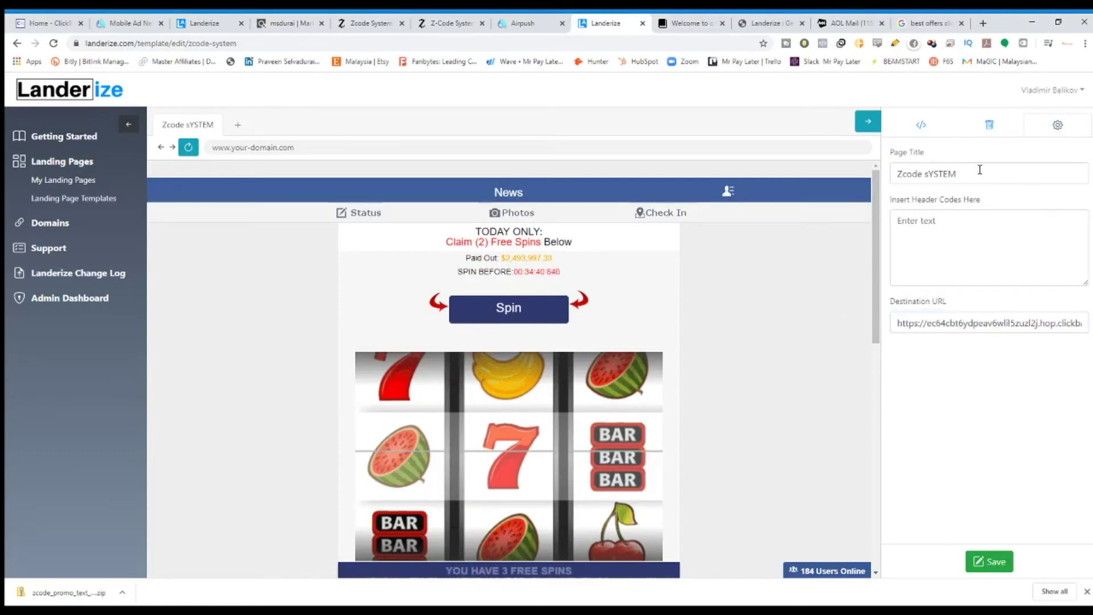
drag(980, 169, 929, 177)
text(S)
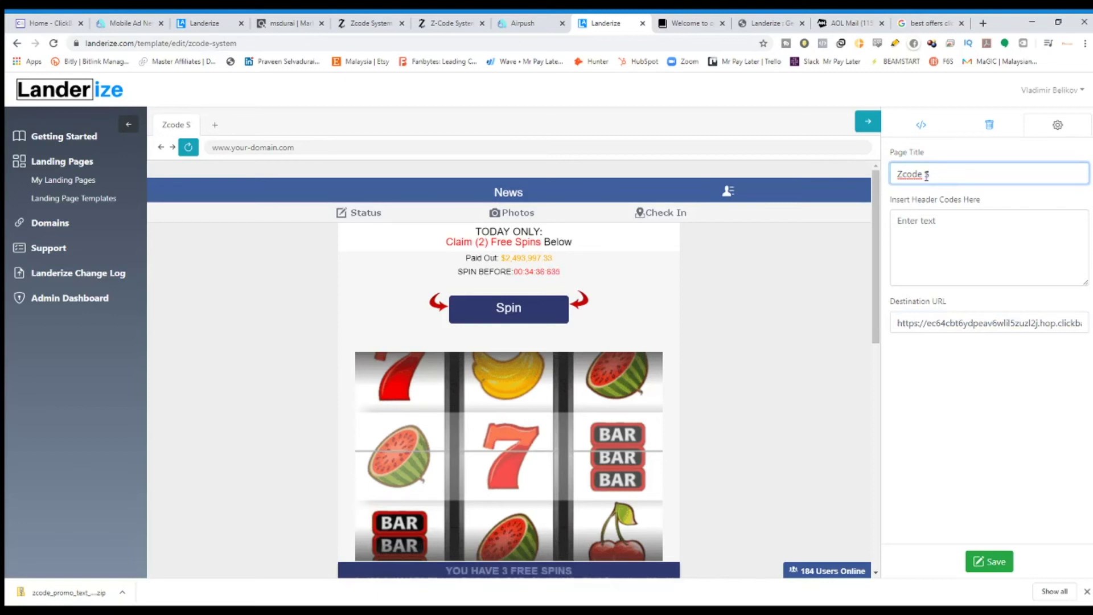
text(ystem)
Save the Zcode System landing page template.
click(989, 561)
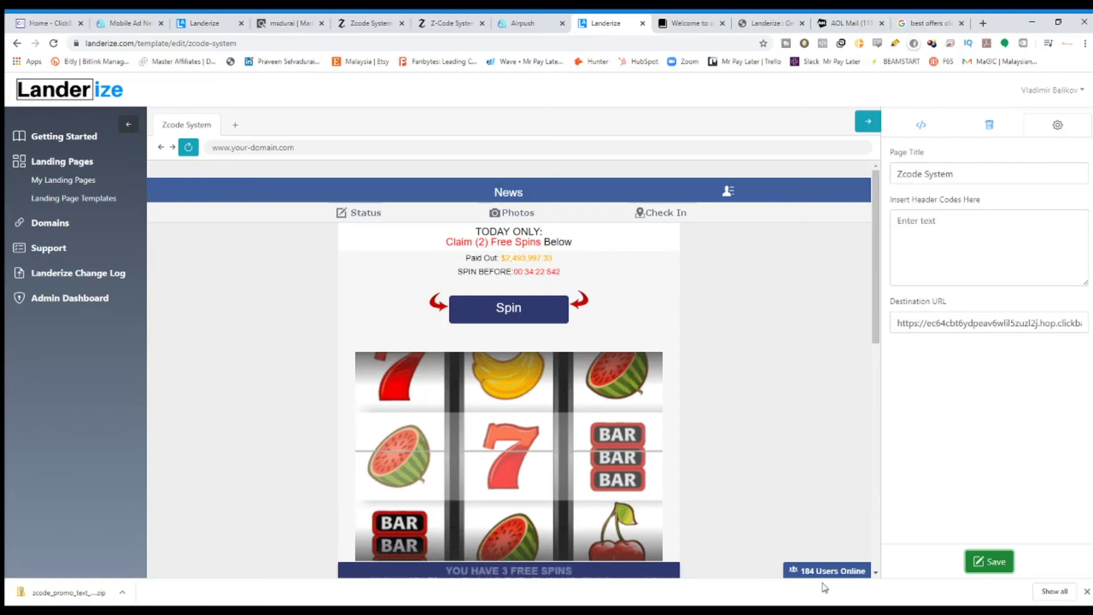
scroll(798, 513, down, 15)
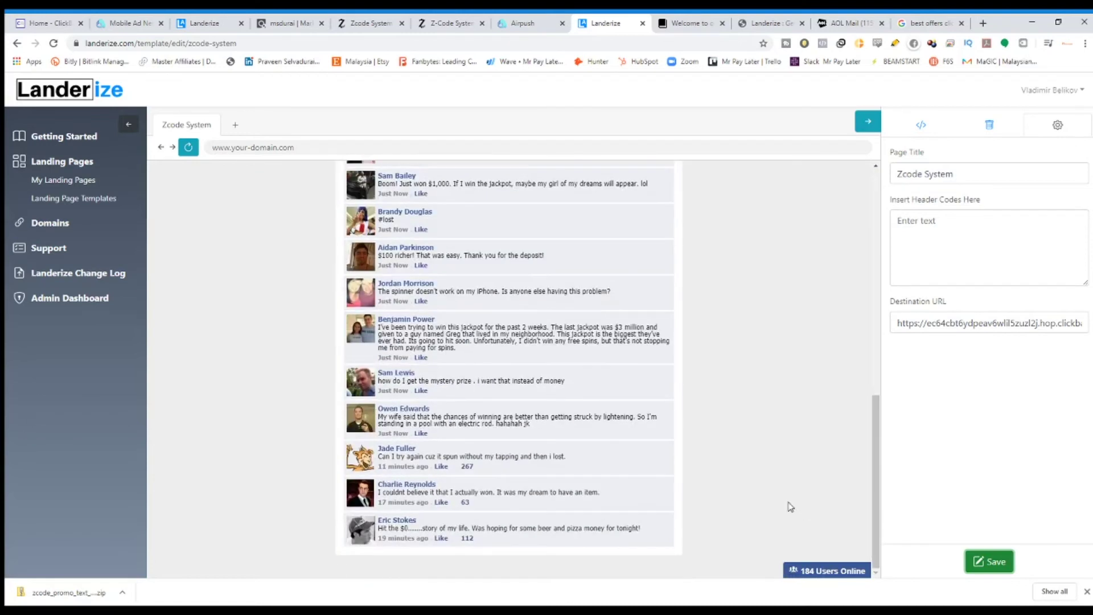
scroll(757, 462, up, 15)
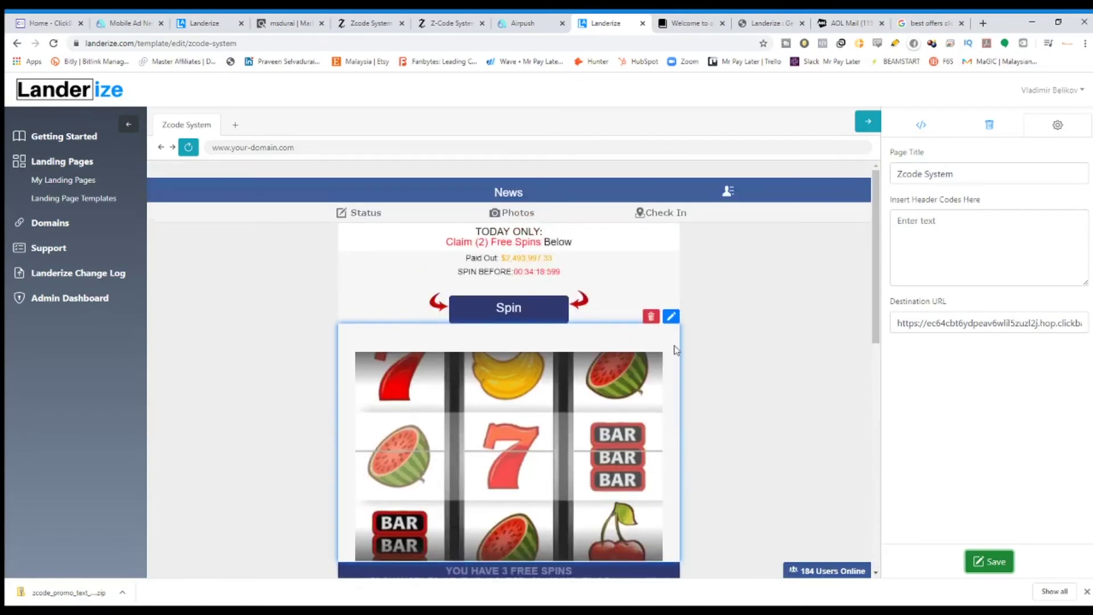
scroll(727, 315, down, 4)
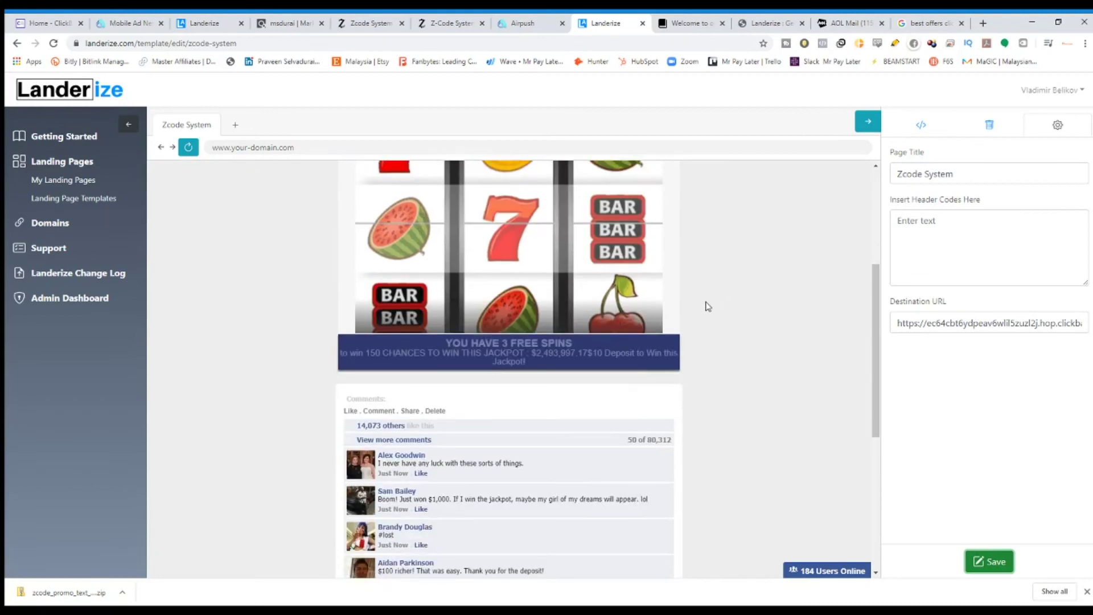
scroll(789, 294, up, 4)
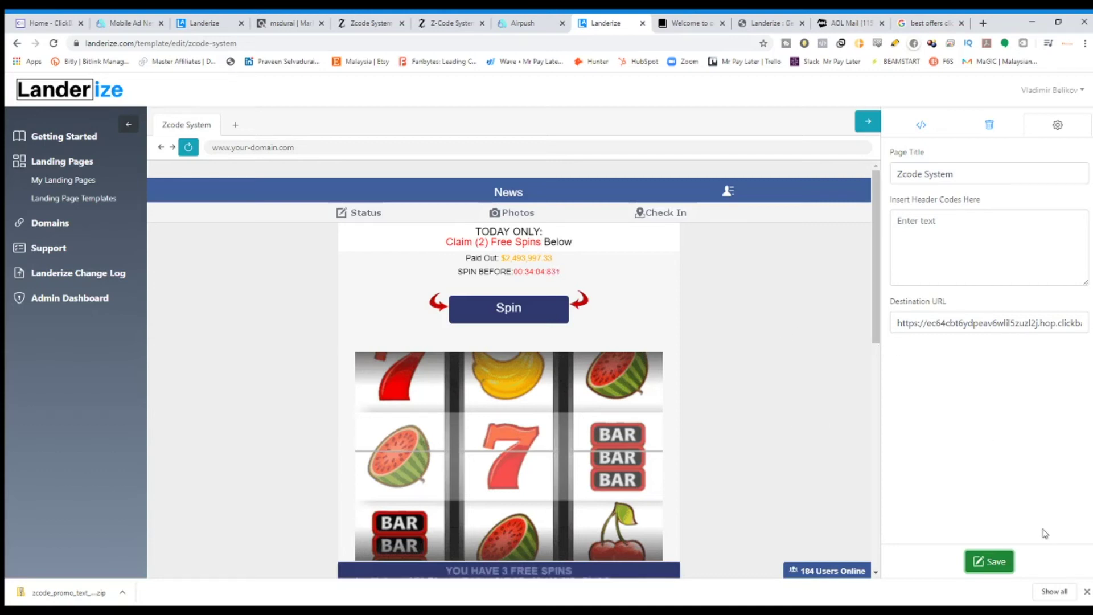
click(990, 561)
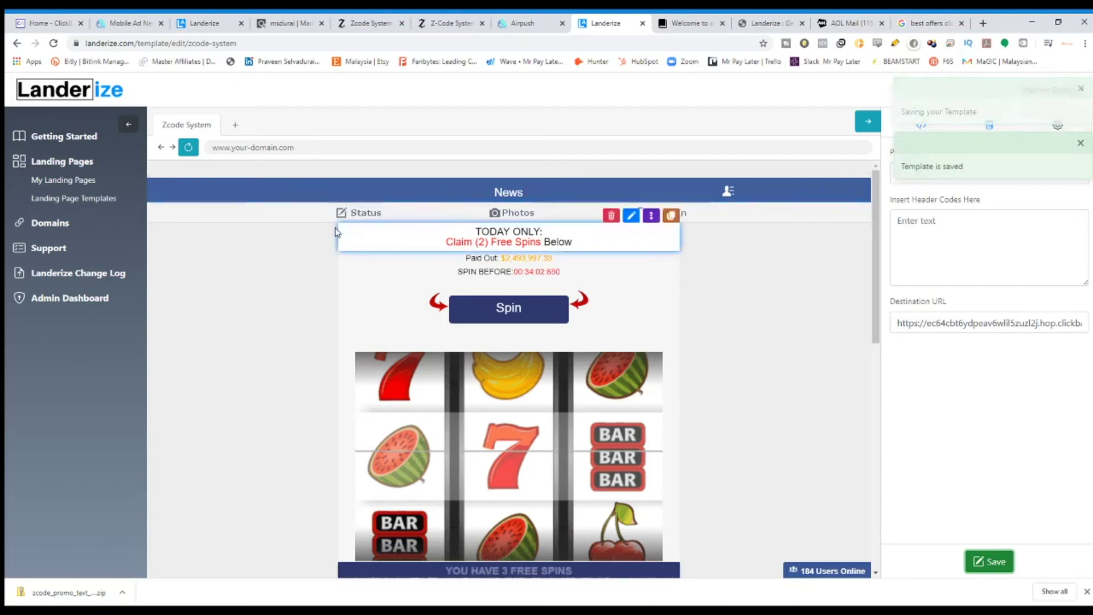
Publish the Zcode System landing page to the dev-landerize domain.
click(70, 183)
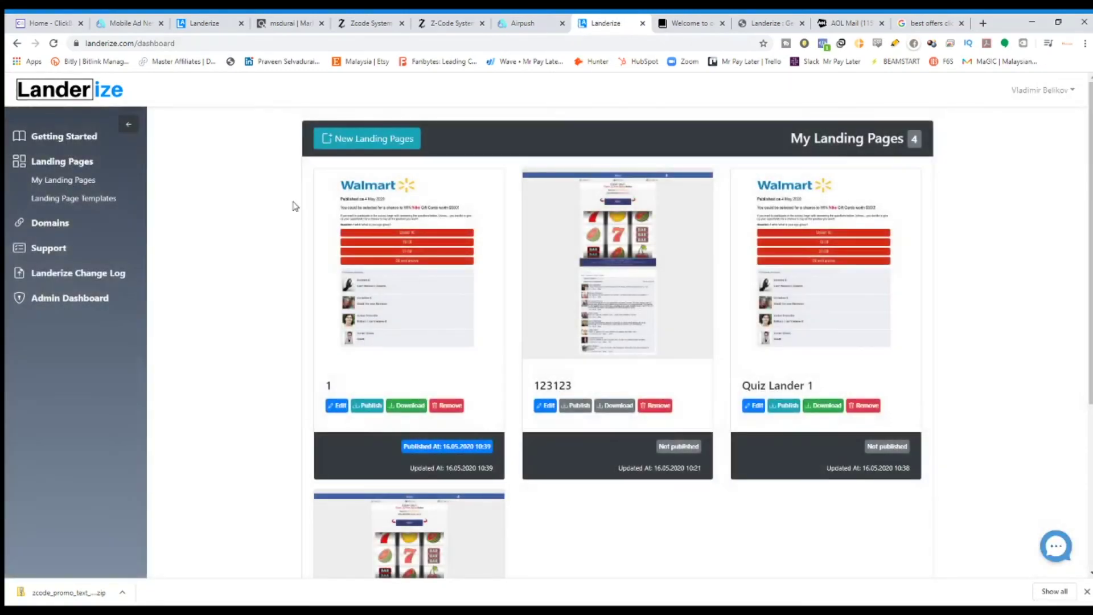
scroll(294, 206, down, 5)
drag(410, 454, 332, 450)
click(358, 477)
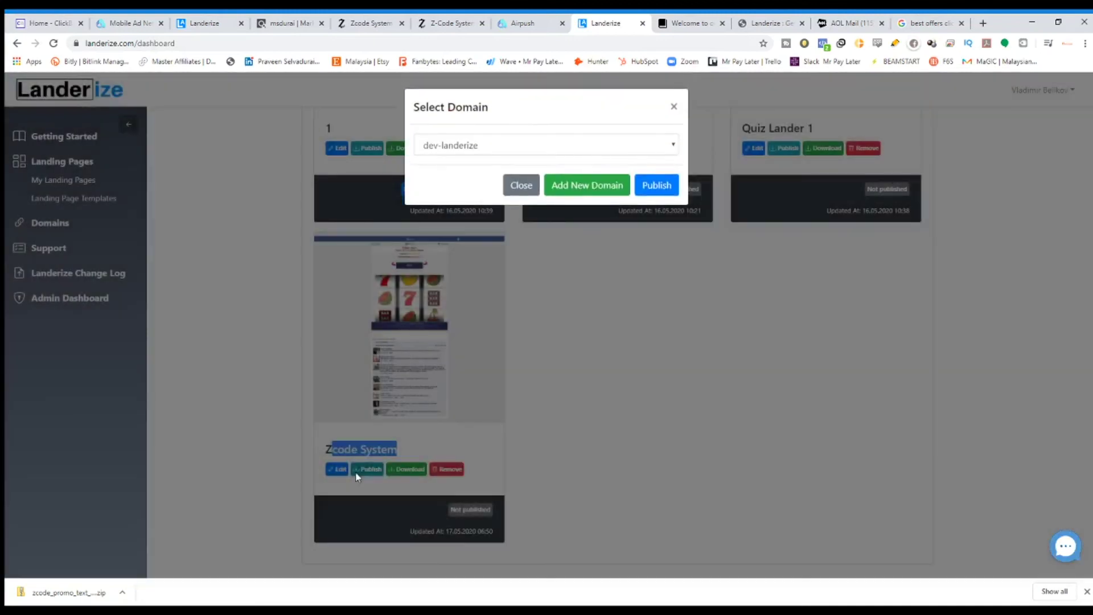
click(654, 144)
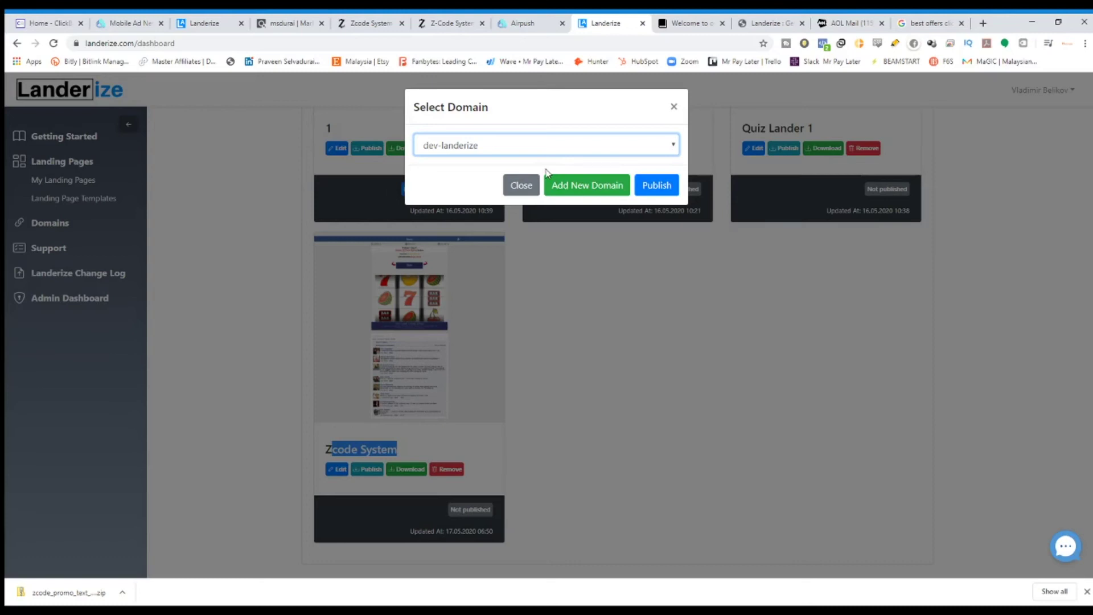
click(546, 172)
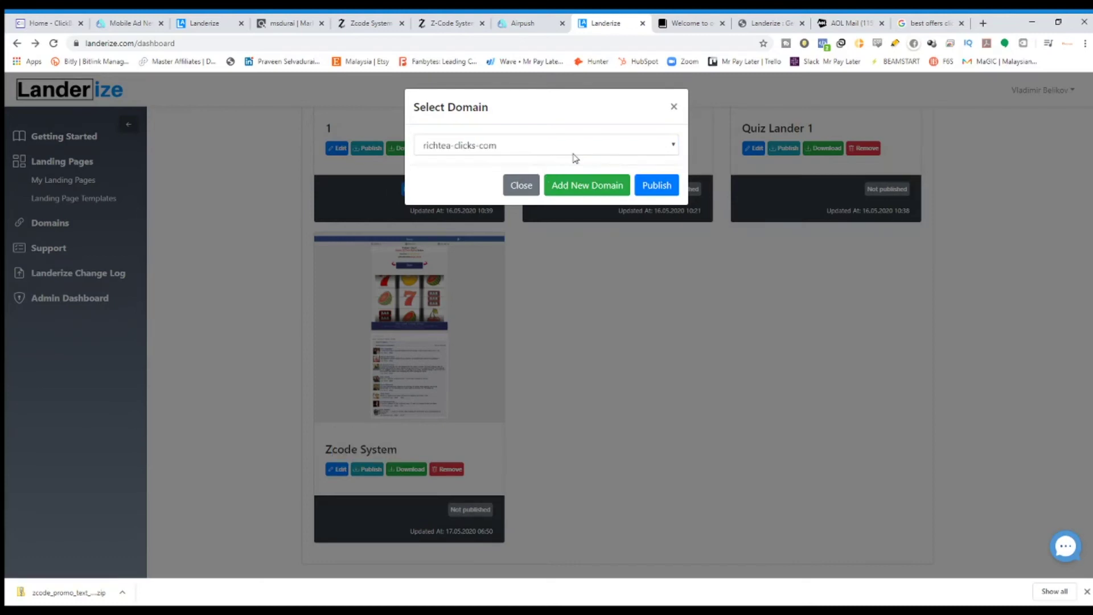
click(481, 165)
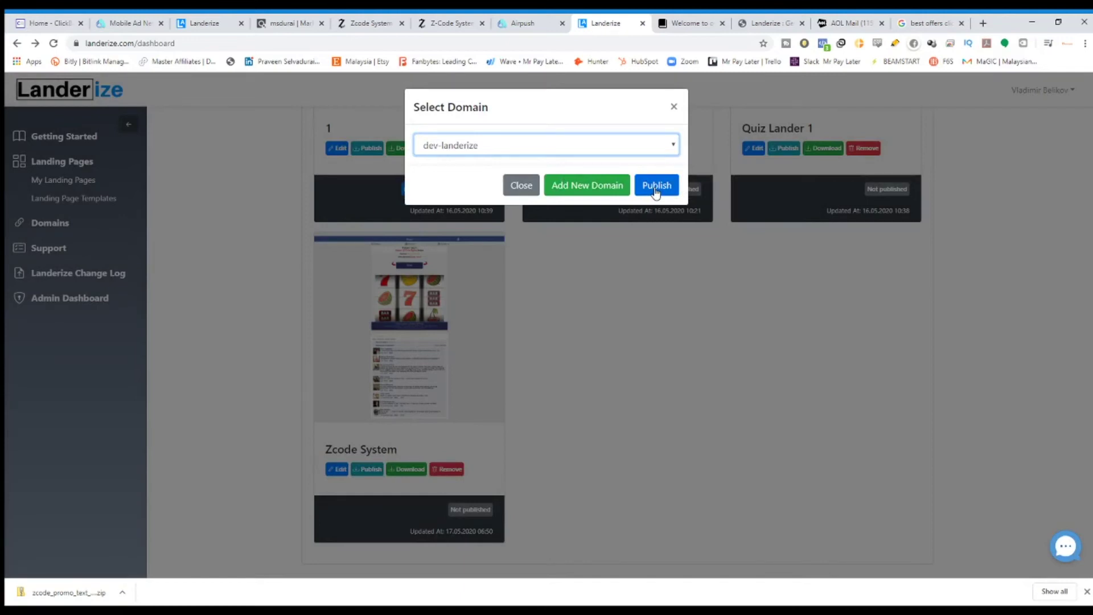
click(535, 22)
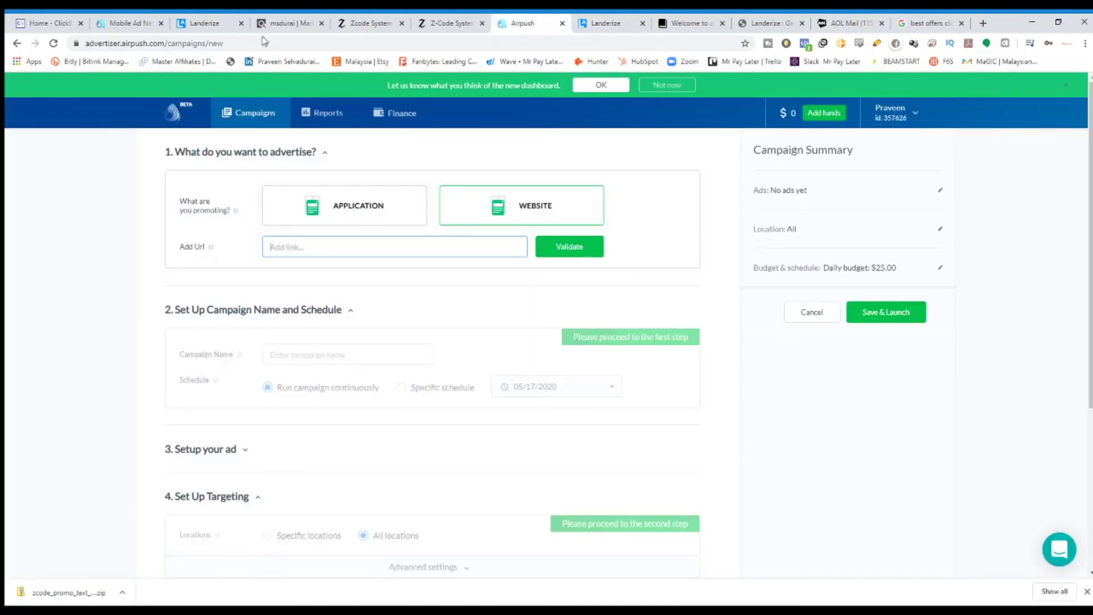
click(131, 23)
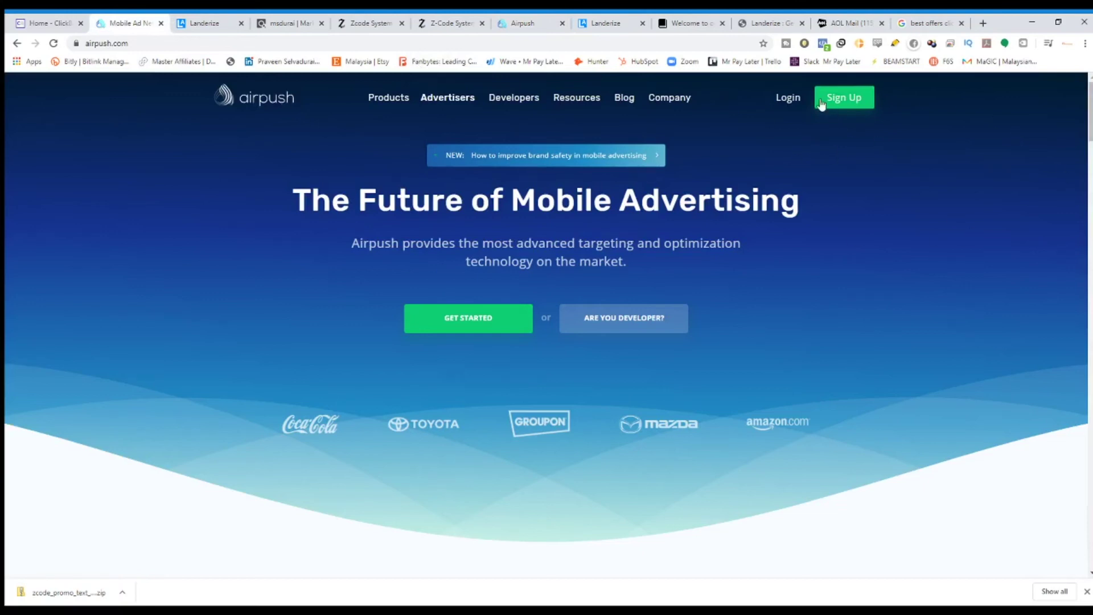
click(546, 26)
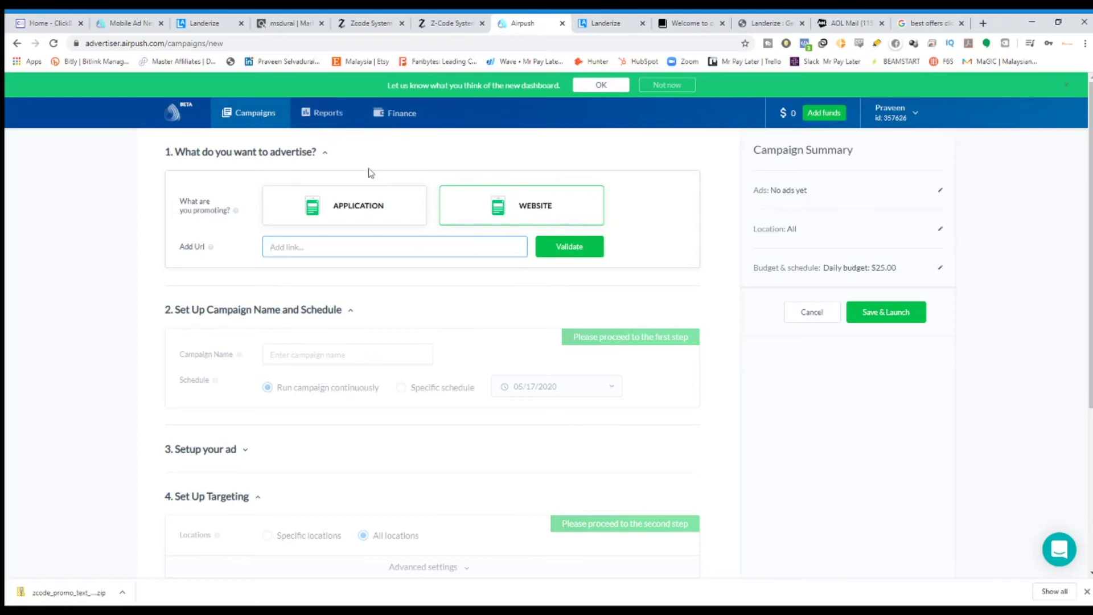
click(337, 209)
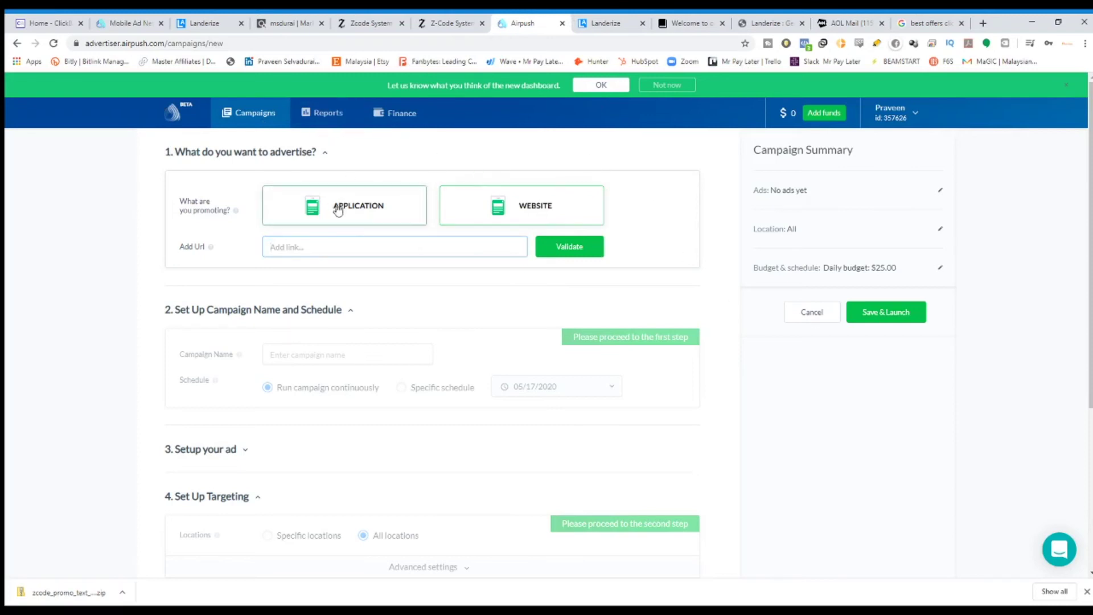
click(521, 212)
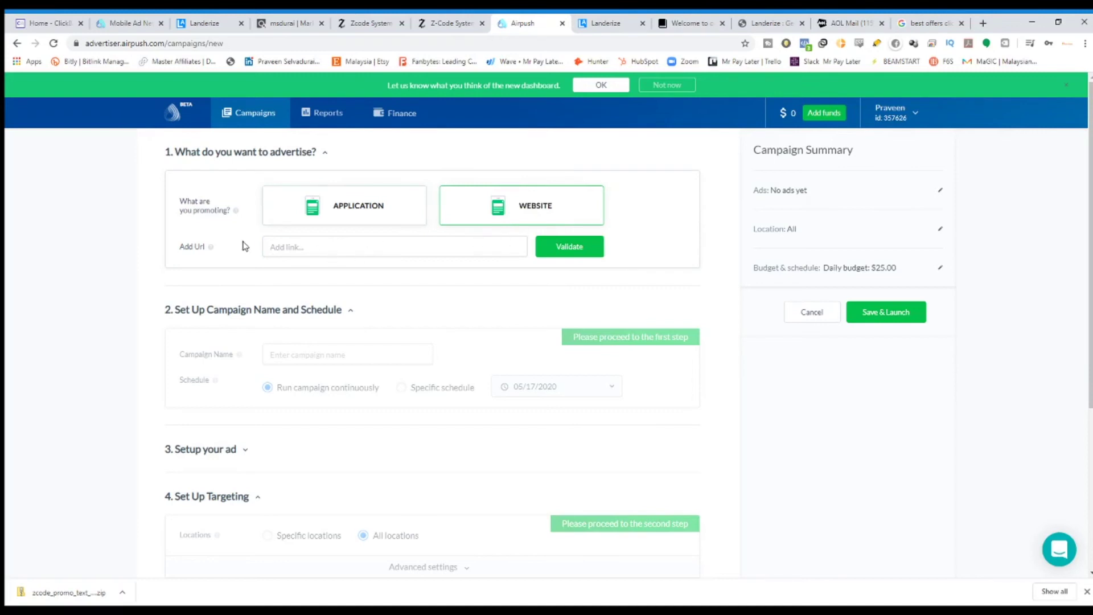
click(279, 246)
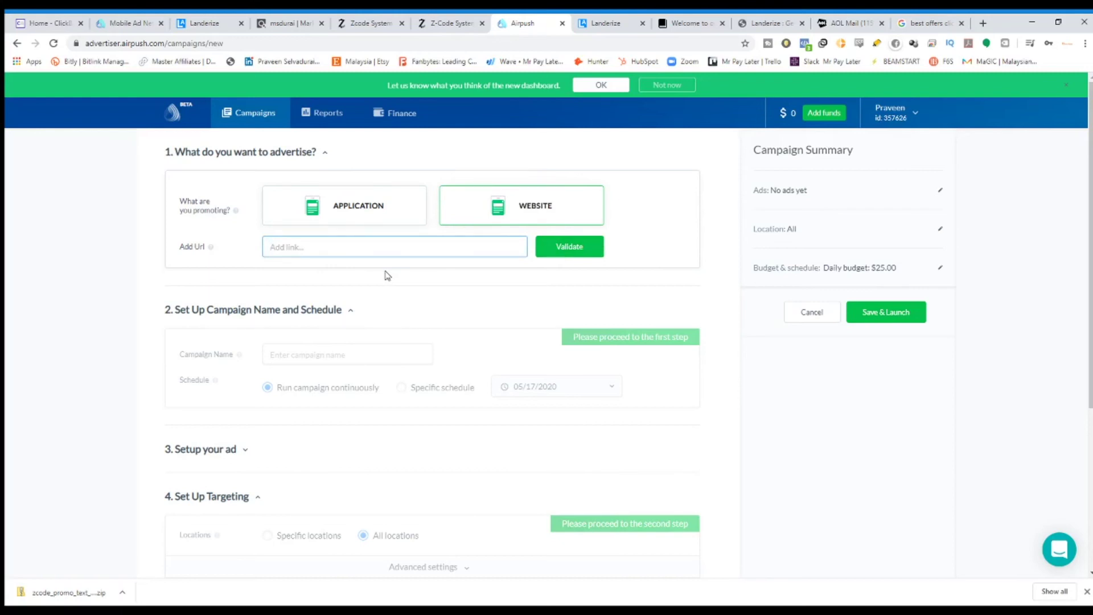
Verify the Amazon S3 export confirmation on the Landerize dashboard.
click(604, 24)
scroll(501, 379, down, 5)
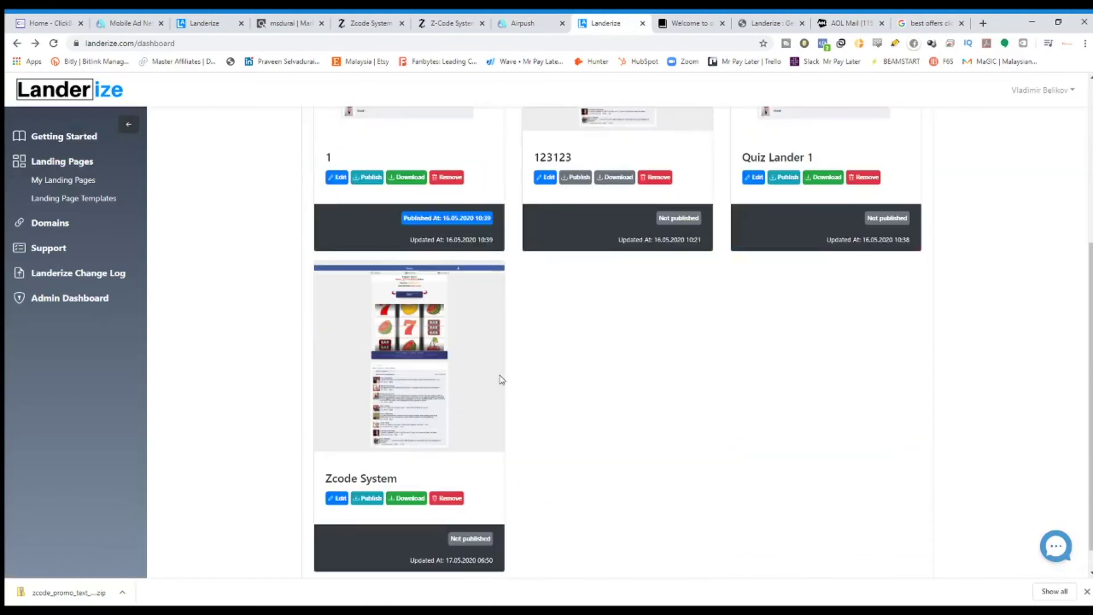
scroll(309, 470, up, 5)
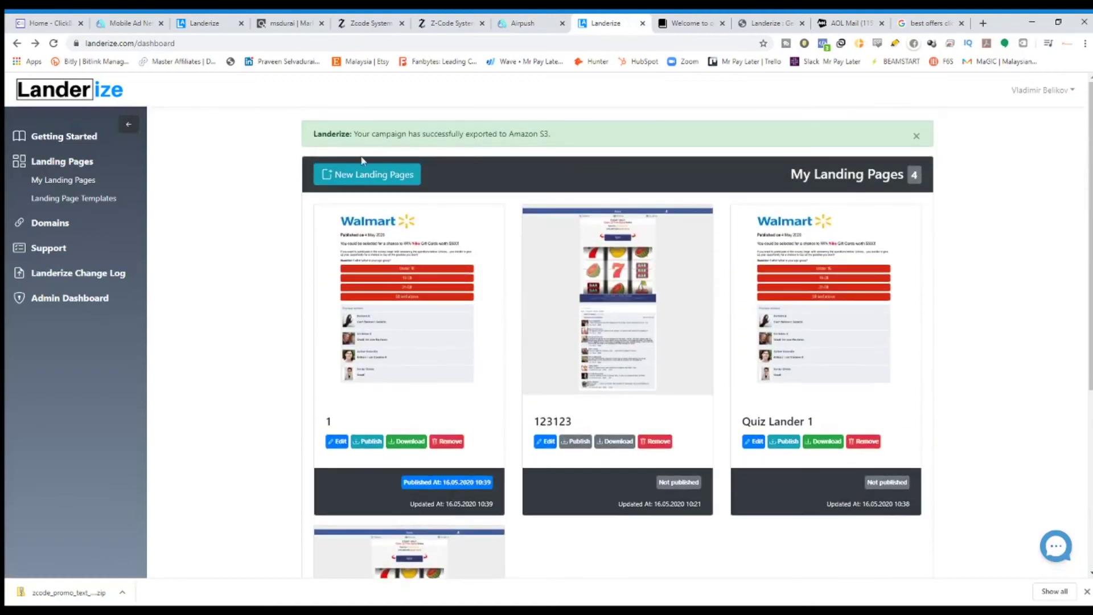
mouse_move(363, 133)
mouse_down()
mouse_move(575, 139)
mouse_move(586, 126)
mouse_move(584, 138)
mouse_move(350, 139)
mouse_up()
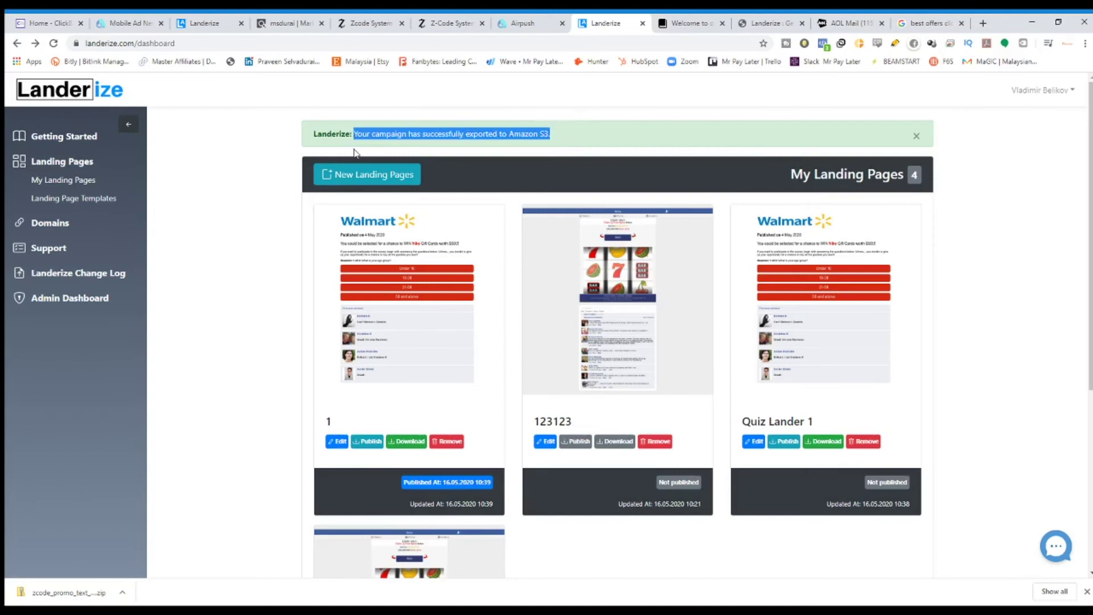
Check the dev-landerize domain in Domains, then begin the Airpush campaign URL.
click(52, 226)
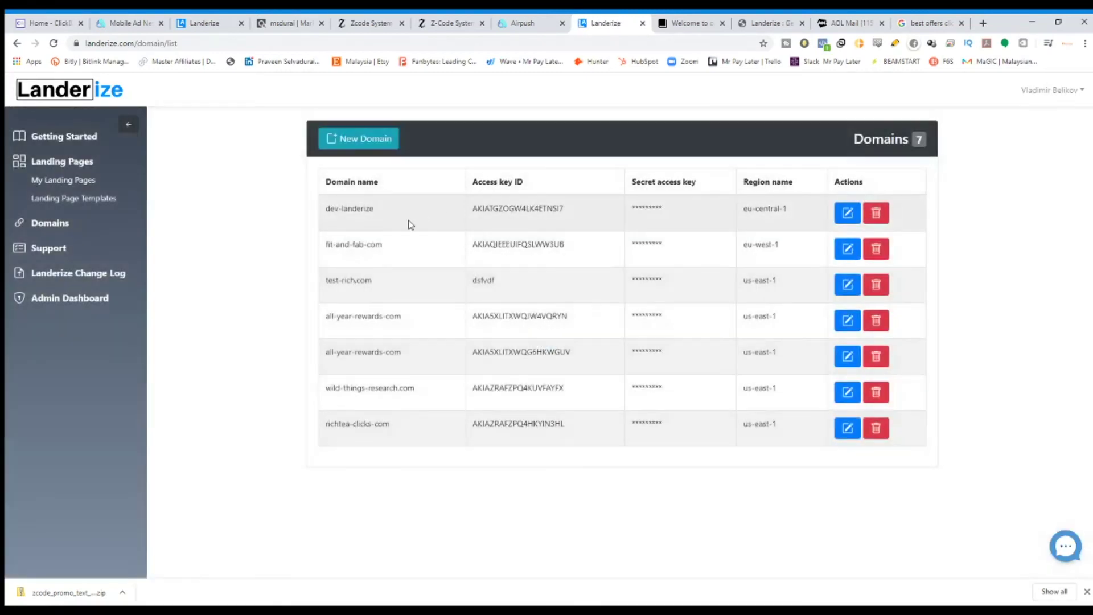
drag(380, 211, 321, 212)
click(527, 21)
text(https://)
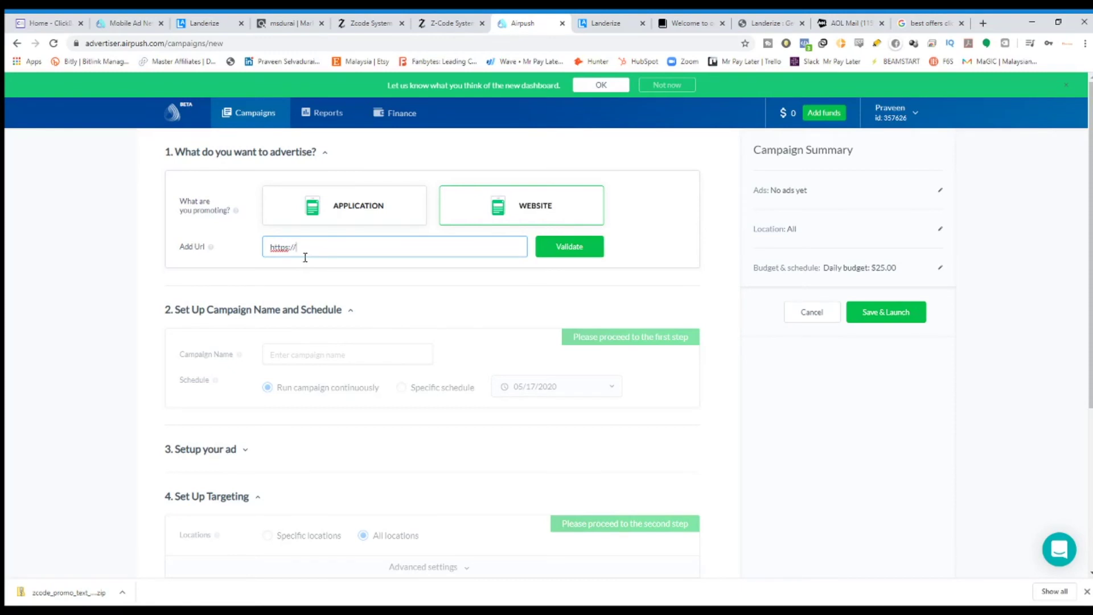
text(dev-landerize)
key(BackSpace)
key(BackSpace)
click(562, 248)
scroll(570, 288, down, 1)
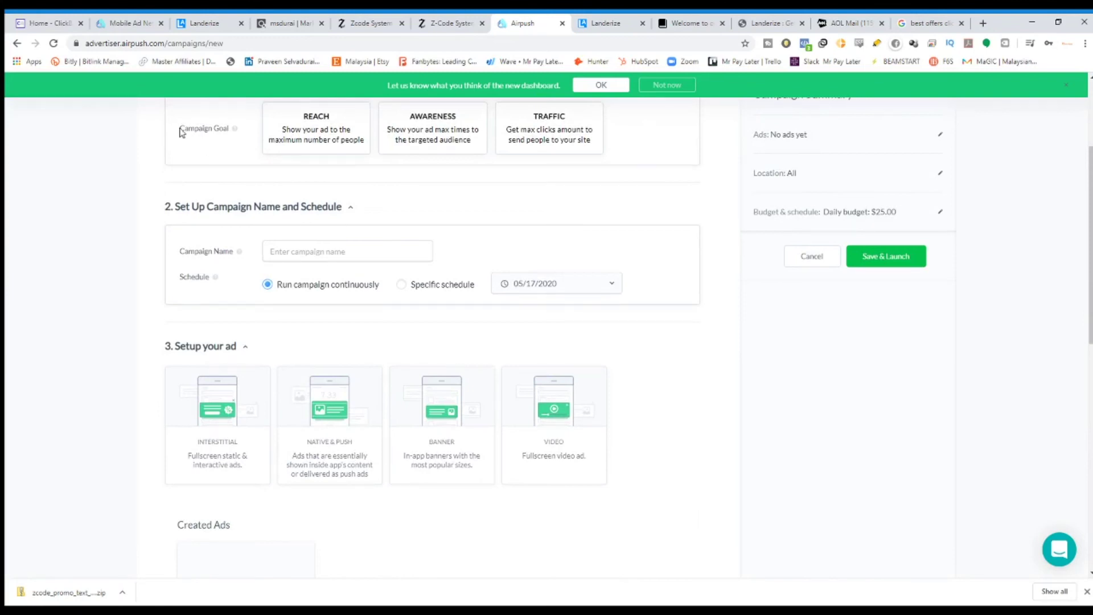
drag(181, 132, 220, 129)
click(601, 185)
Set the campaign goal to Traffic and name the campaign ZCode System.
click(569, 139)
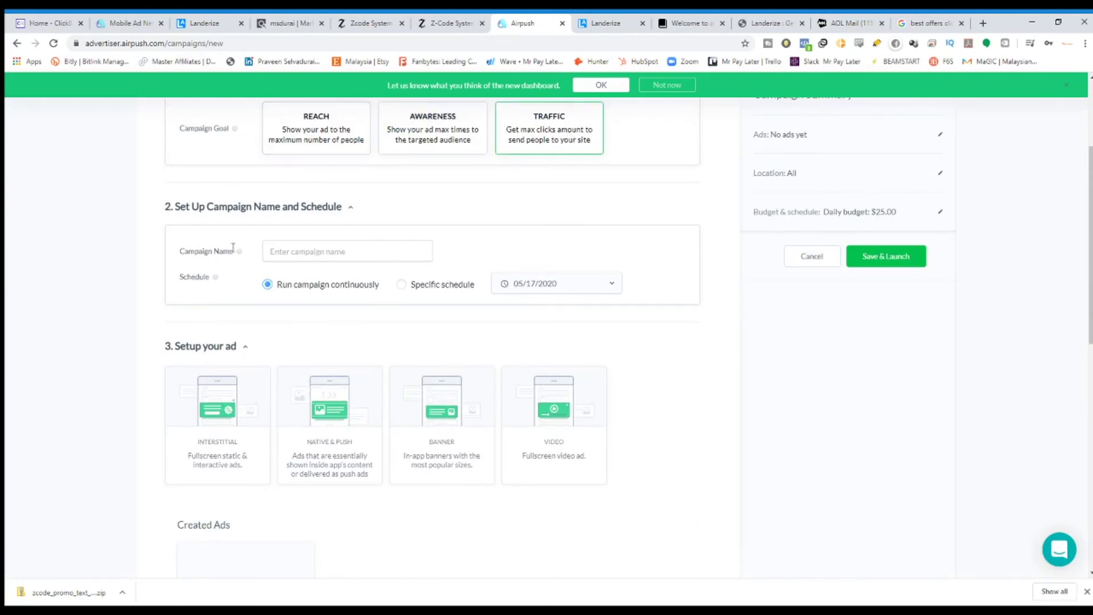
scroll(233, 247, down, 2)
click(330, 139)
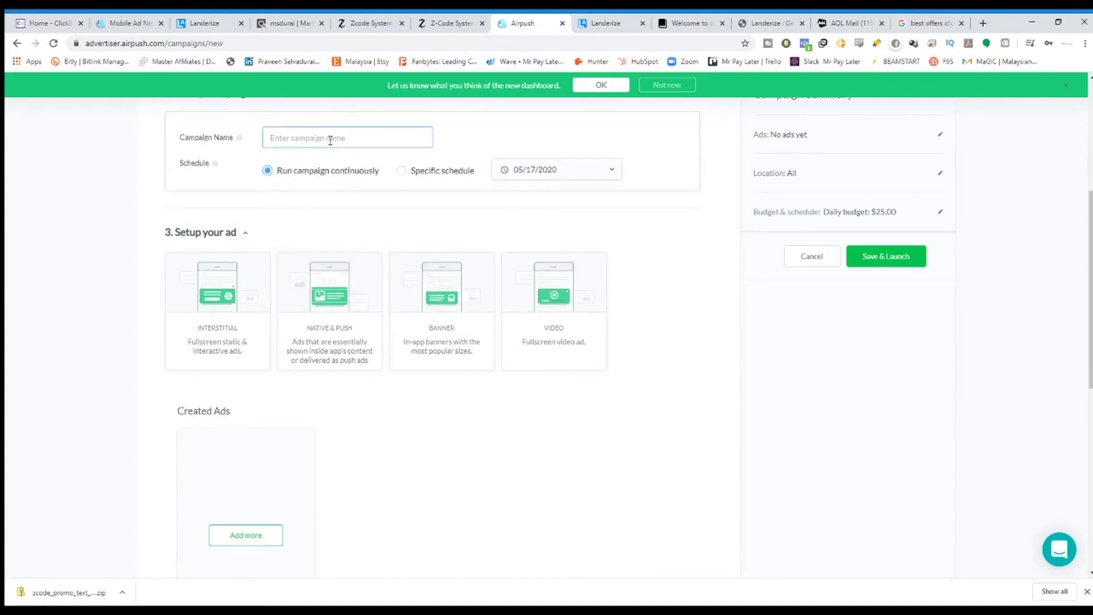
text(A)
key(BackSpace)
key(BackSpace)
key(BackSpace)
text(Zcode S)
drag(219, 164, 196, 165)
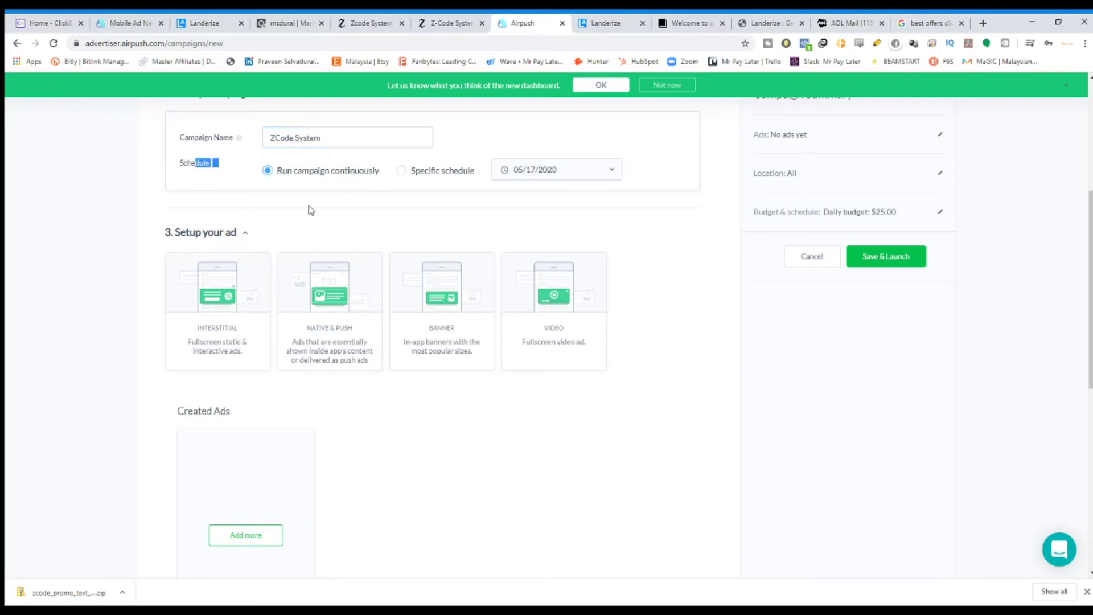
Keep the campaign schedule on Run continuously after trying the date-range options.
click(402, 170)
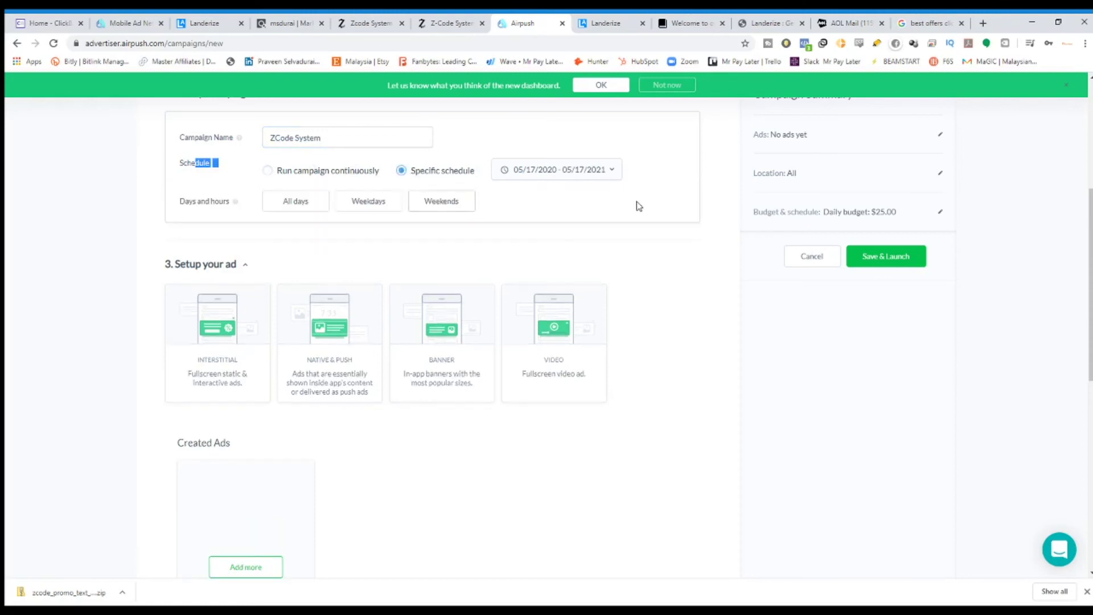
click(300, 210)
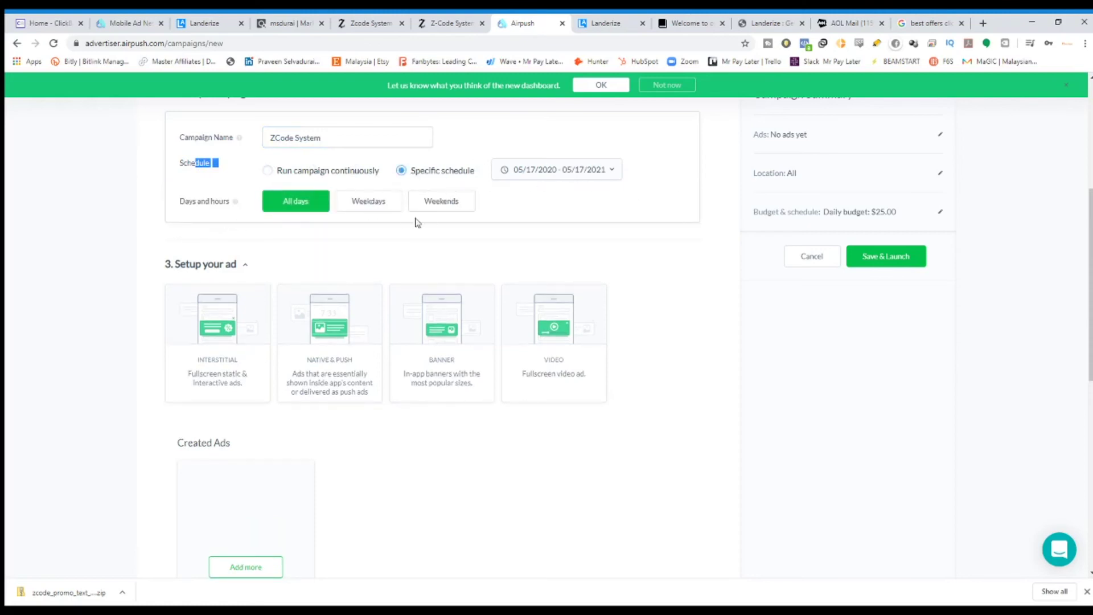
click(368, 202)
click(442, 202)
click(297, 205)
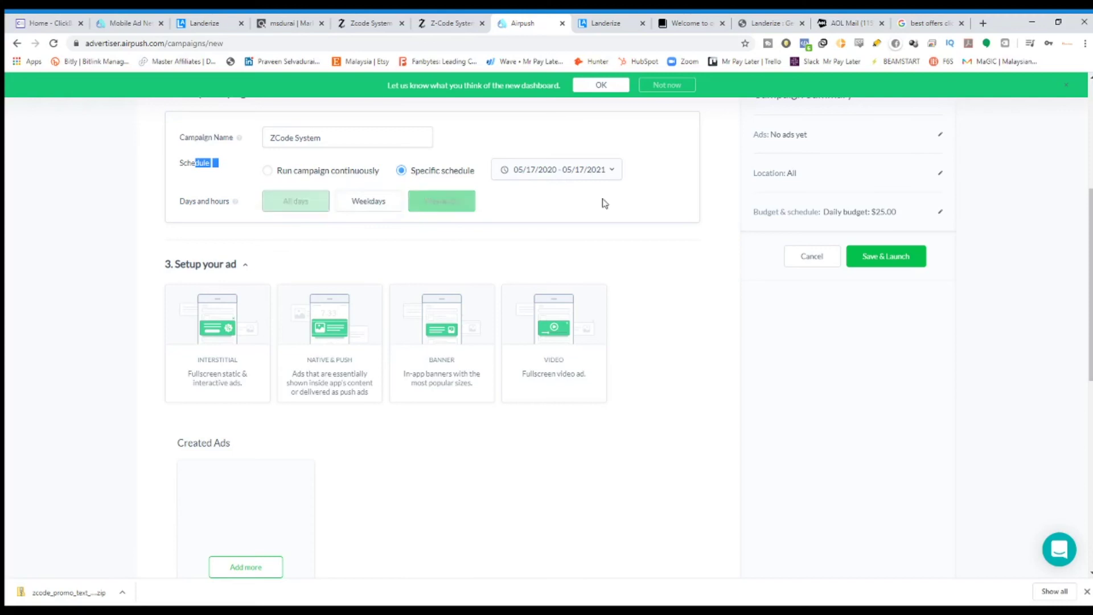
click(268, 171)
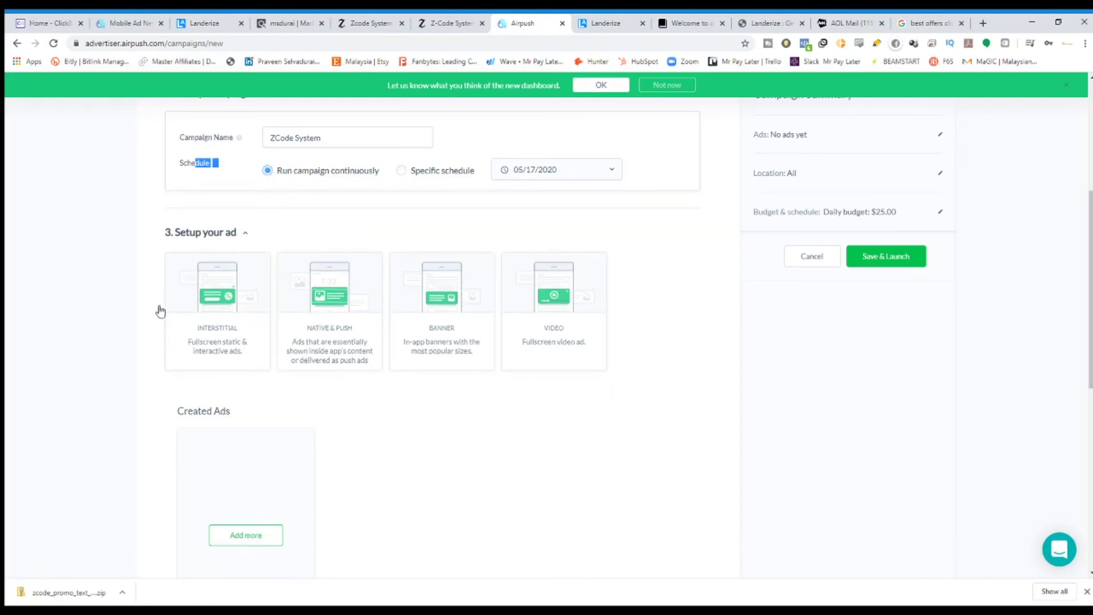
click(286, 224)
Choose the Native & Push ad format.
click(334, 317)
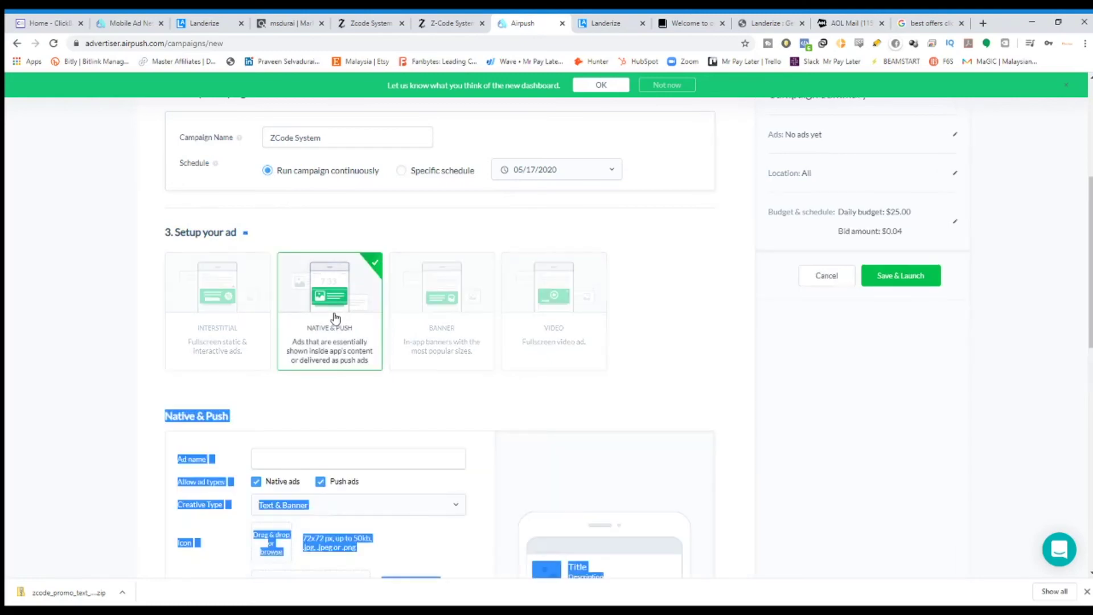
scroll(434, 296, down, 5)
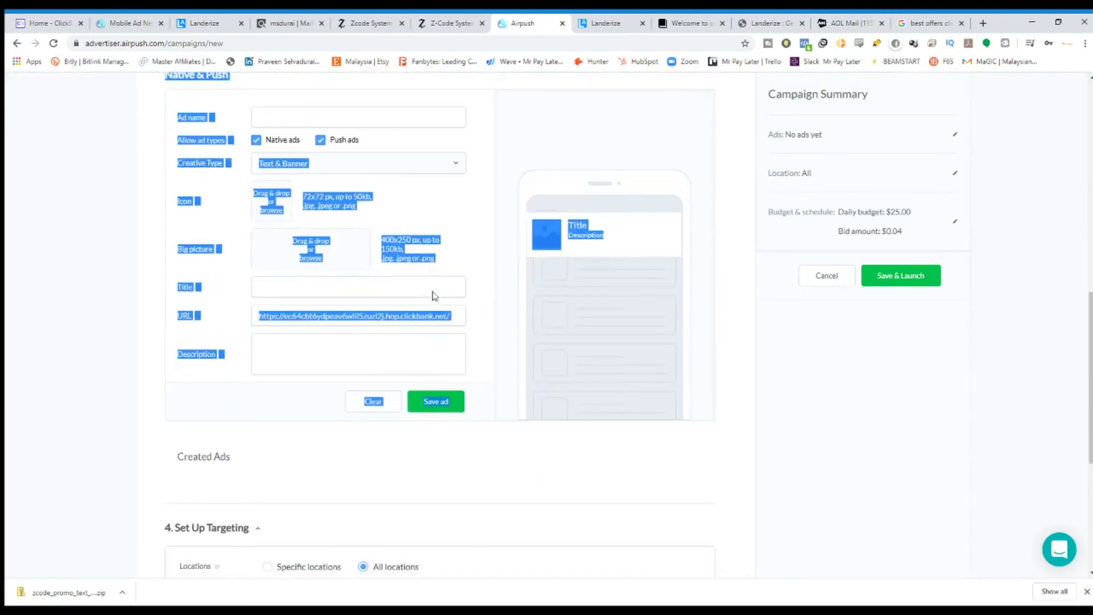
click(481, 157)
scroll(338, 189, up, 2)
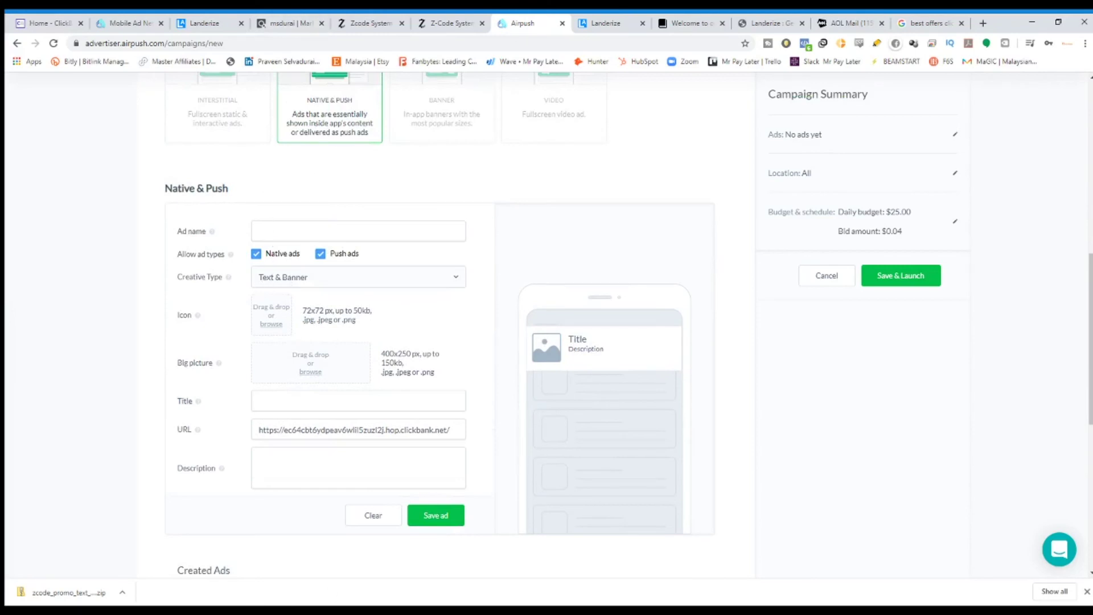
click(362, 23)
Close the newsletter sign-up bar on the Z-Code affiliate page.
click(467, 23)
scroll(166, 292, down, 15)
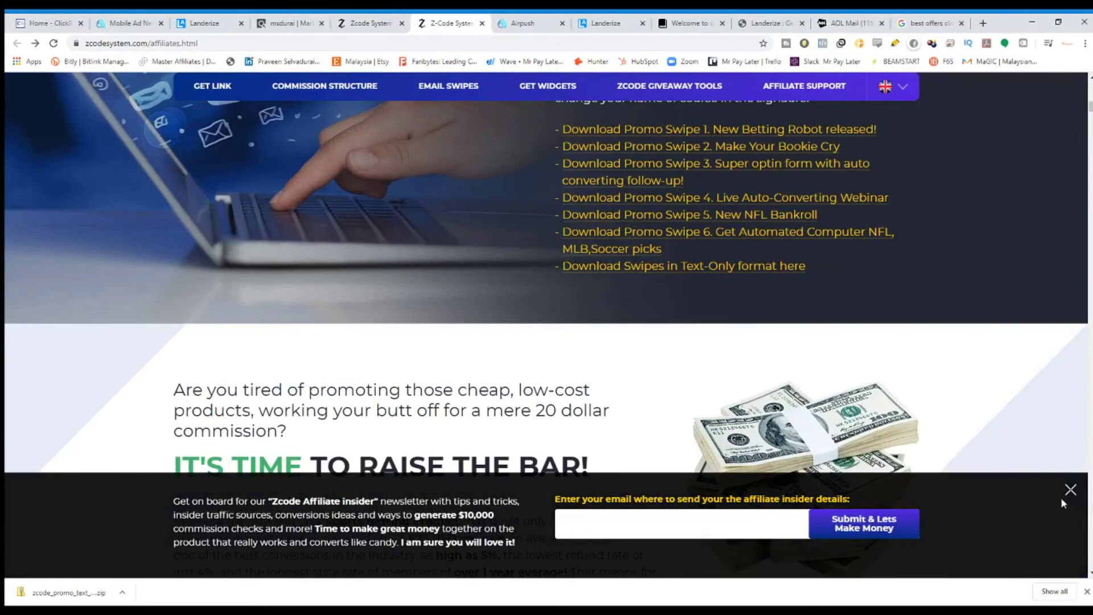
click(1070, 490)
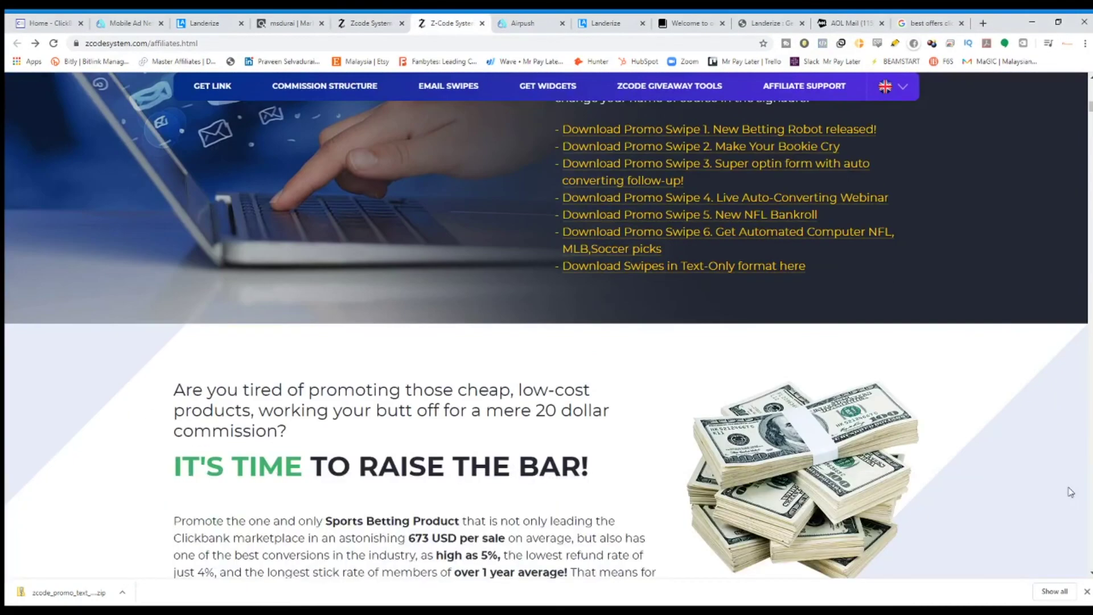
scroll(866, 397, down, 10)
scroll(843, 382, up, 8)
scroll(817, 365, down, 12)
scroll(818, 365, down, 15)
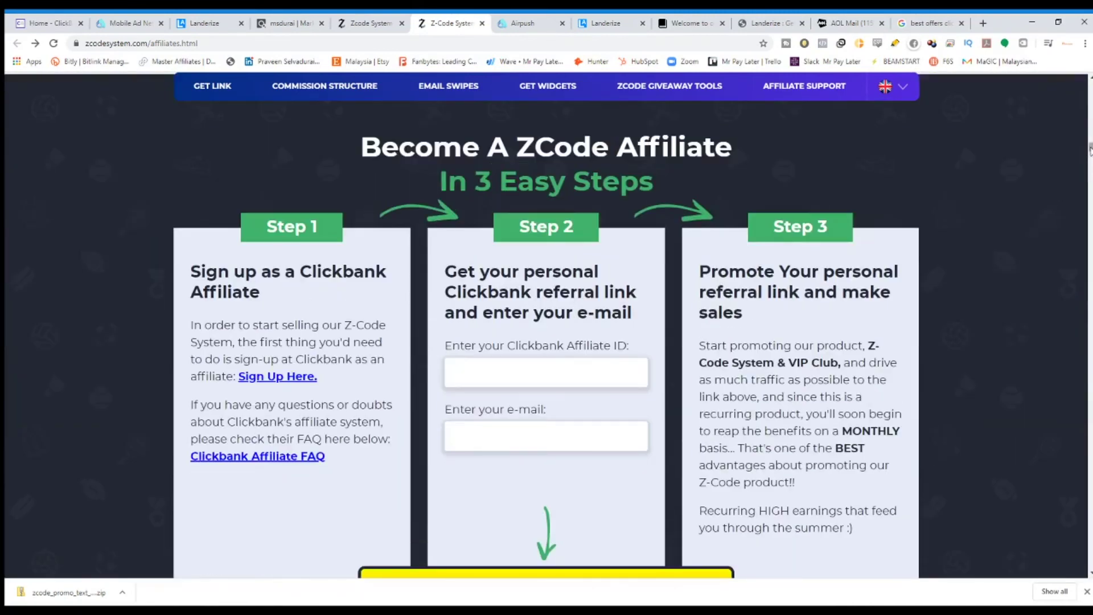
Browse the affiliate materials, saving new_sports_trader.jpg and zcode_vs1.jpg banners.
drag(1090, 149, 1090, 413)
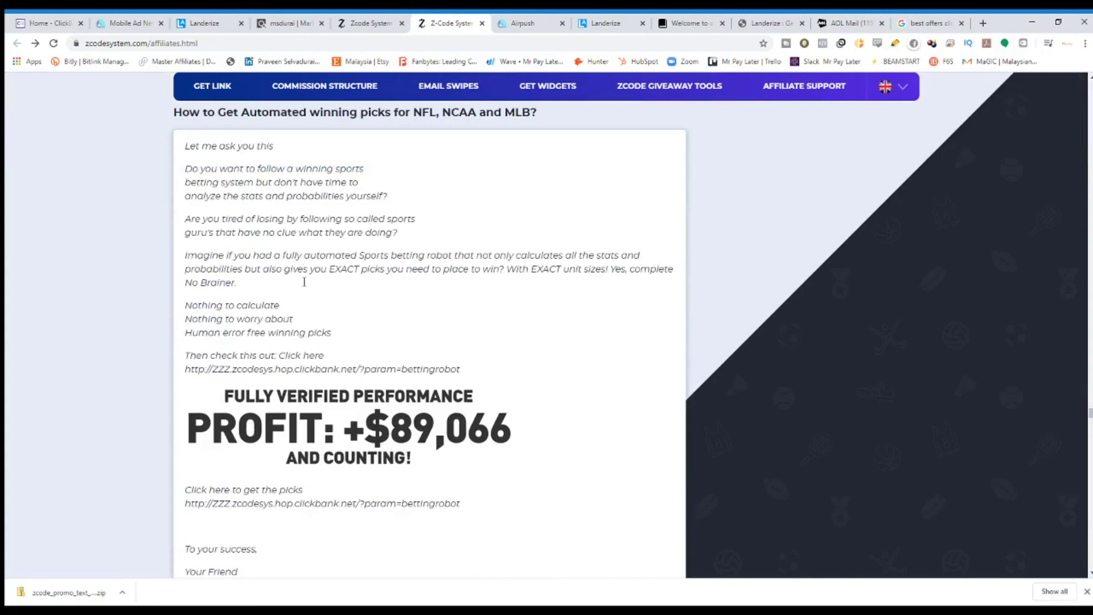
scroll(409, 385, down, 4)
scroll(409, 386, up, 1)
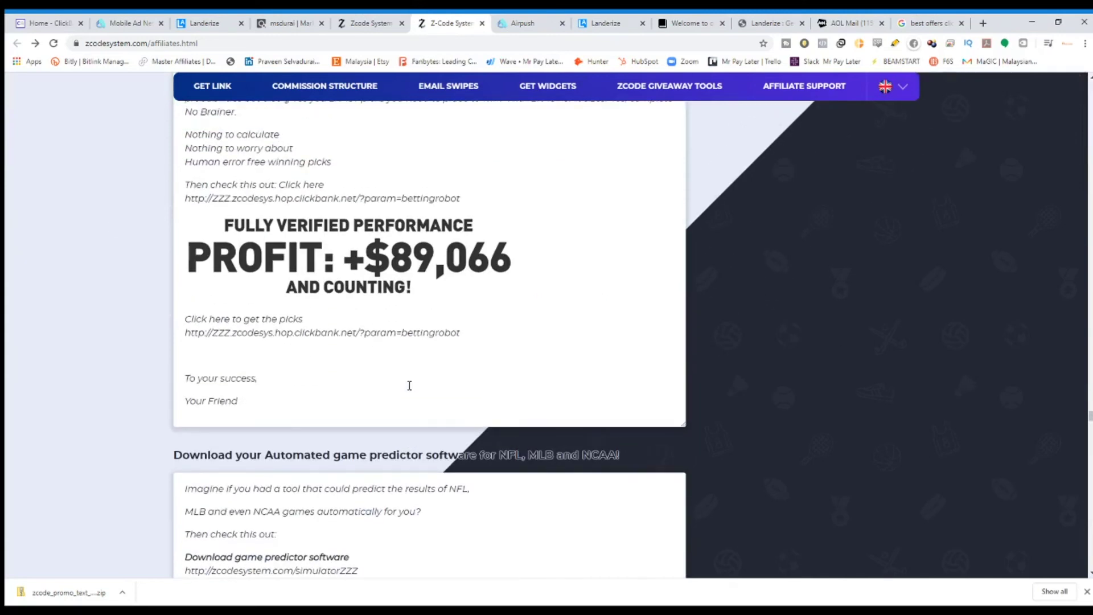
drag(1090, 421, 1090, 532)
scroll(804, 441, up, 3)
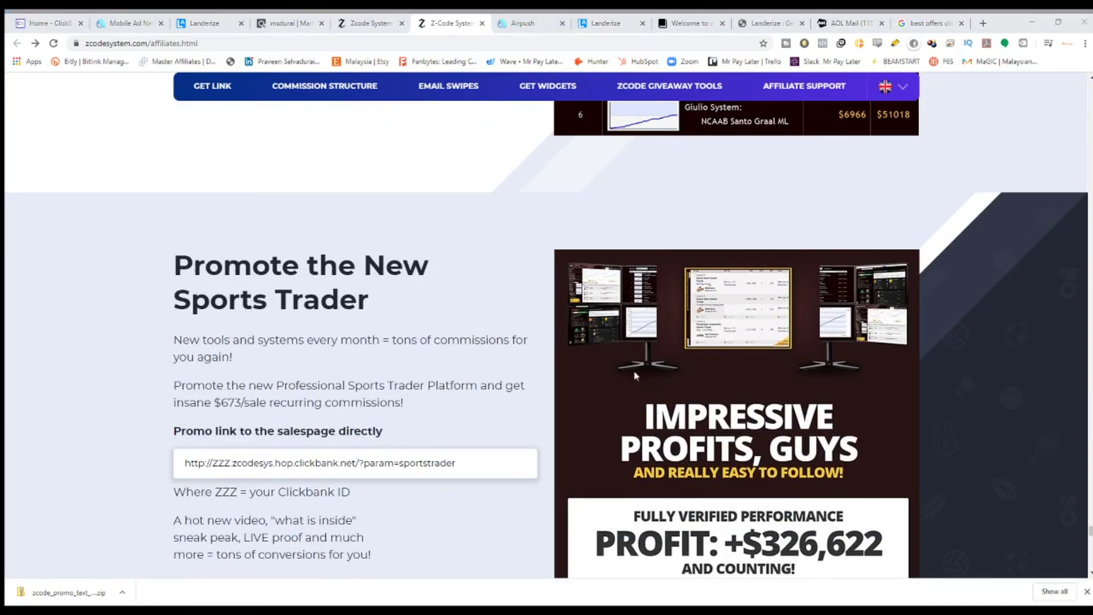
scroll(1000, 358, down, 14)
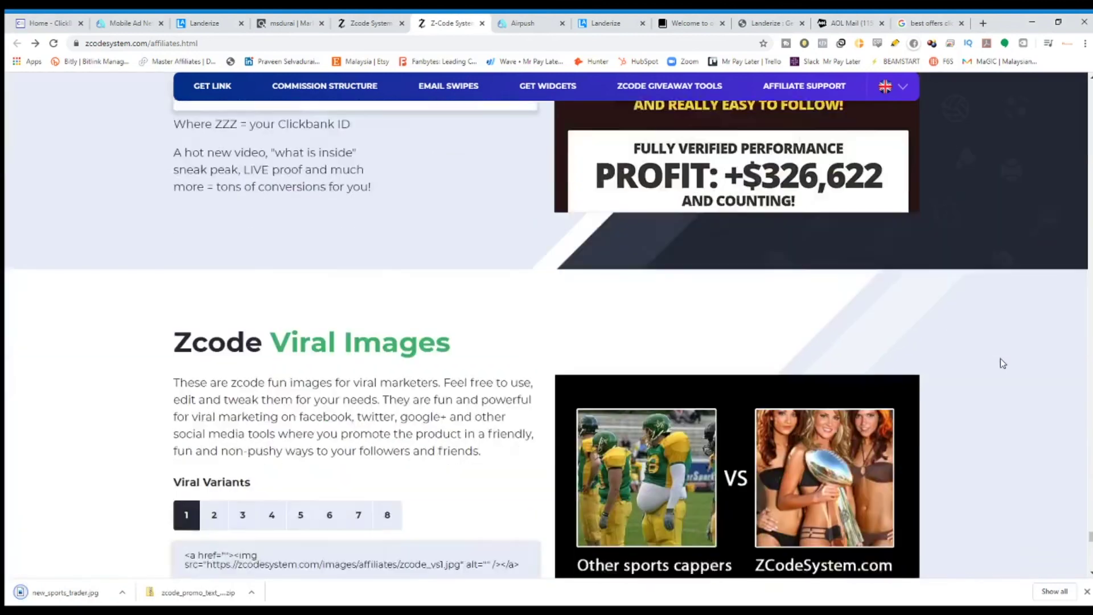
scroll(984, 354, up, 3)
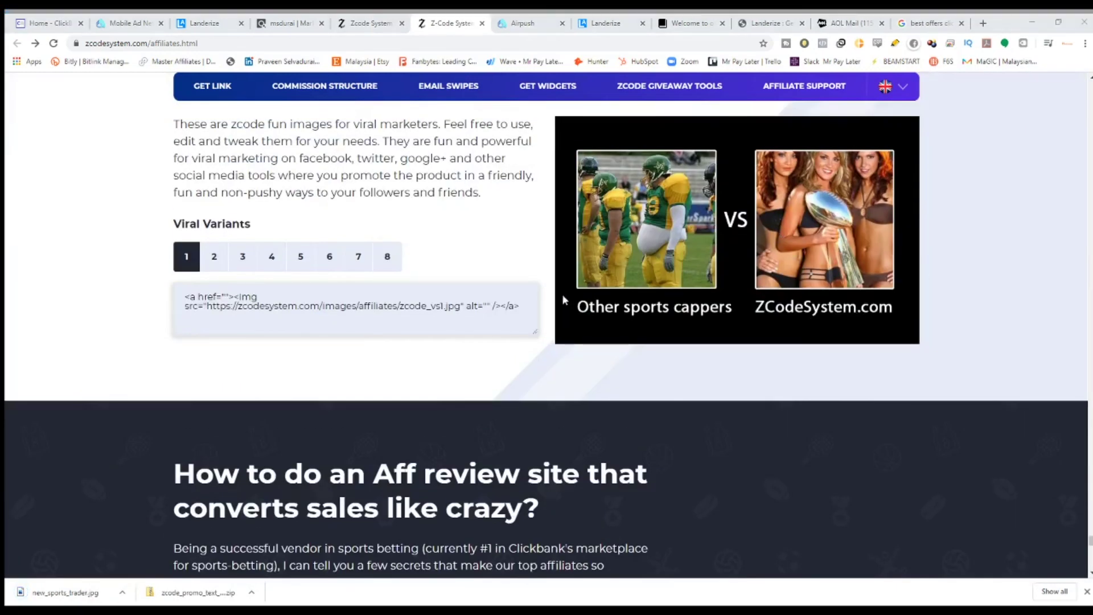
scroll(1083, 428, down, 5)
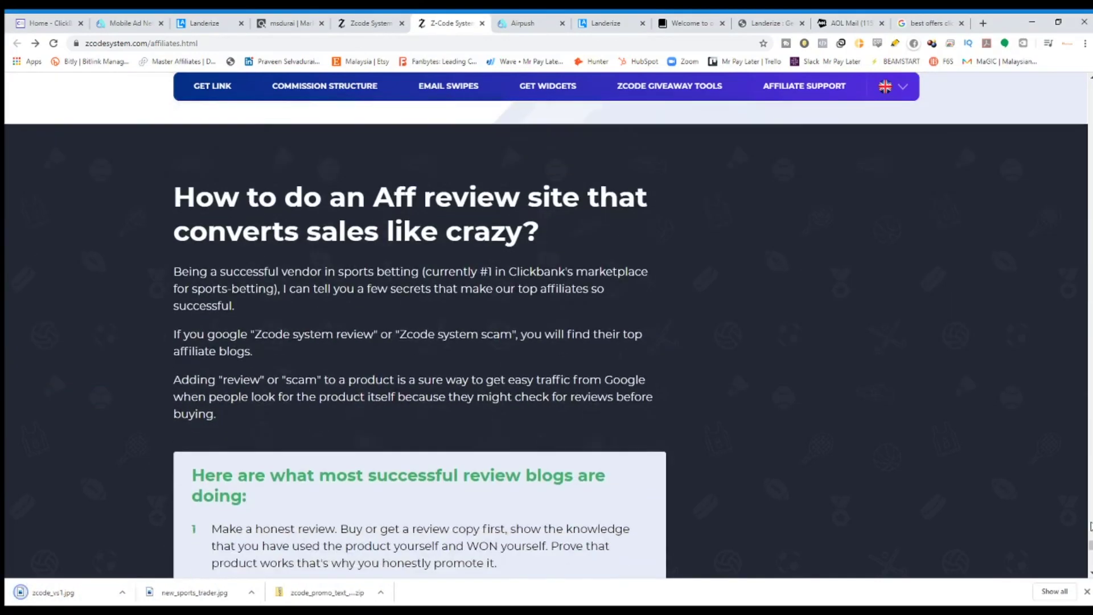
scroll(929, 422, down, 20)
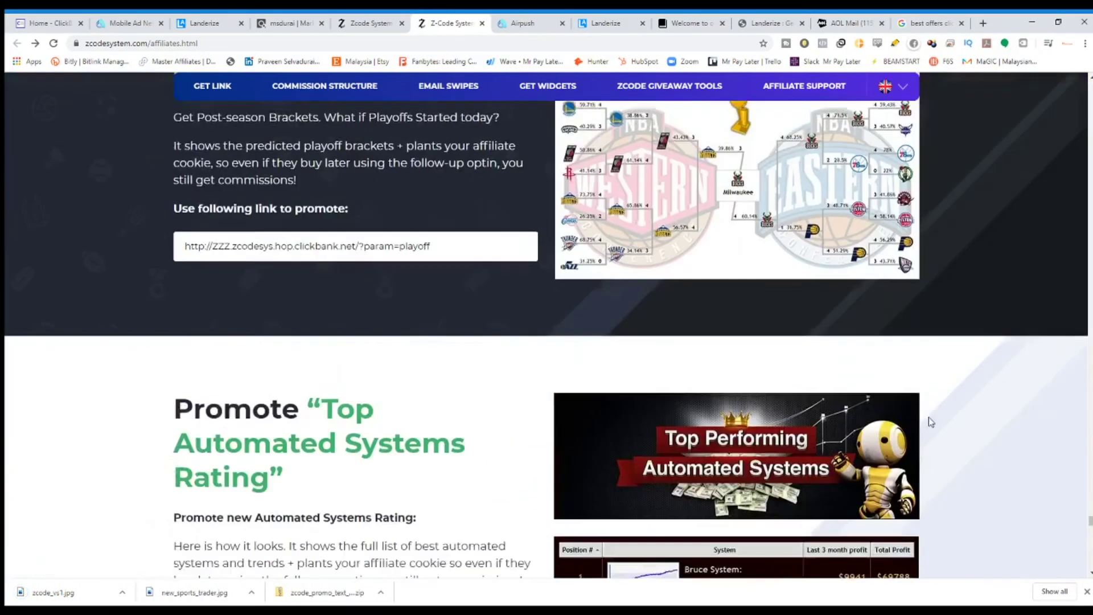
scroll(584, 366, down, 20)
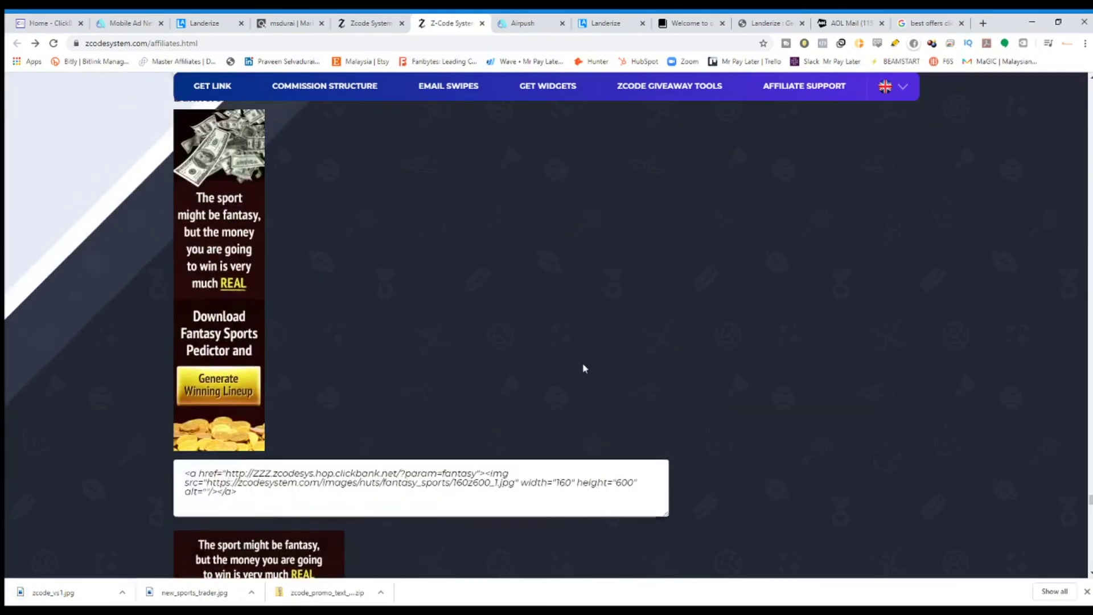
scroll(584, 367, down, 20)
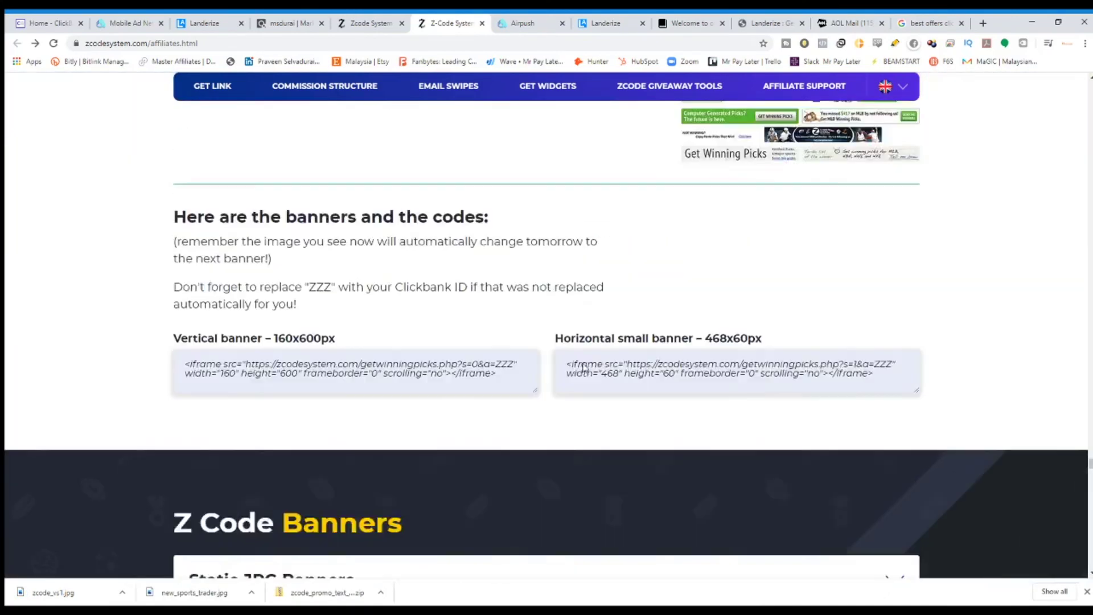
Select the automated winning-picks email swipe headline.
scroll(584, 366, up, 15)
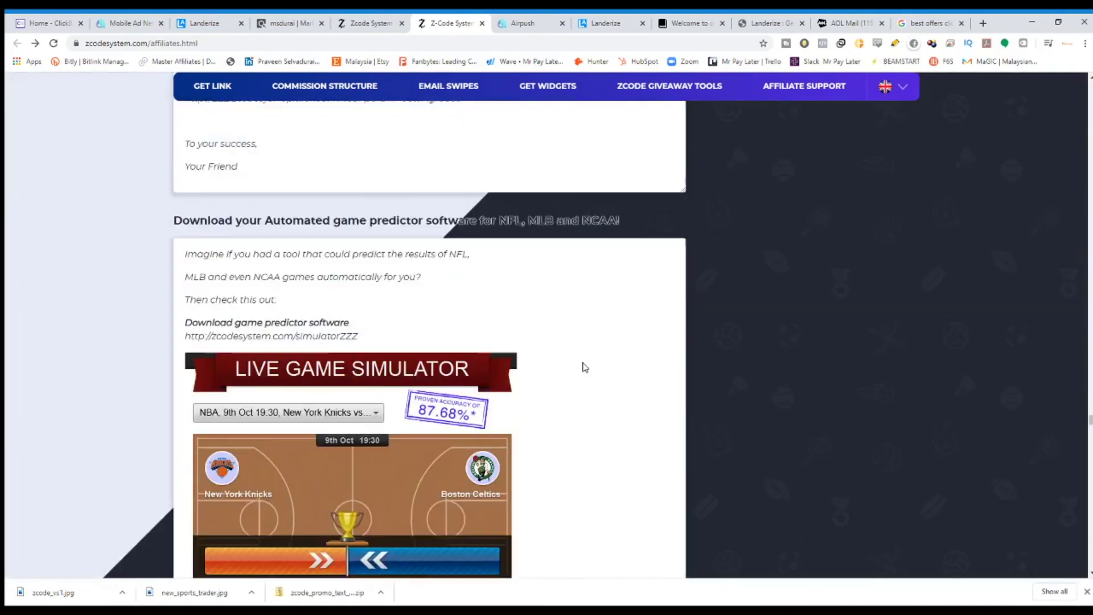
scroll(581, 361, down, 8)
scroll(328, 332, up, 5)
scroll(328, 332, up, 4)
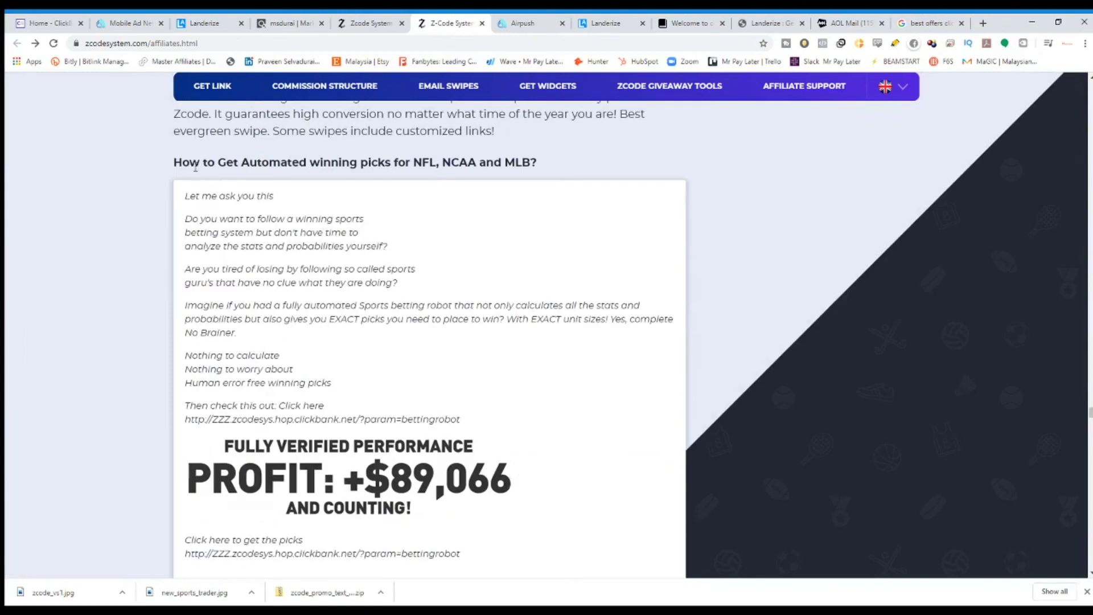
drag(176, 162, 547, 174)
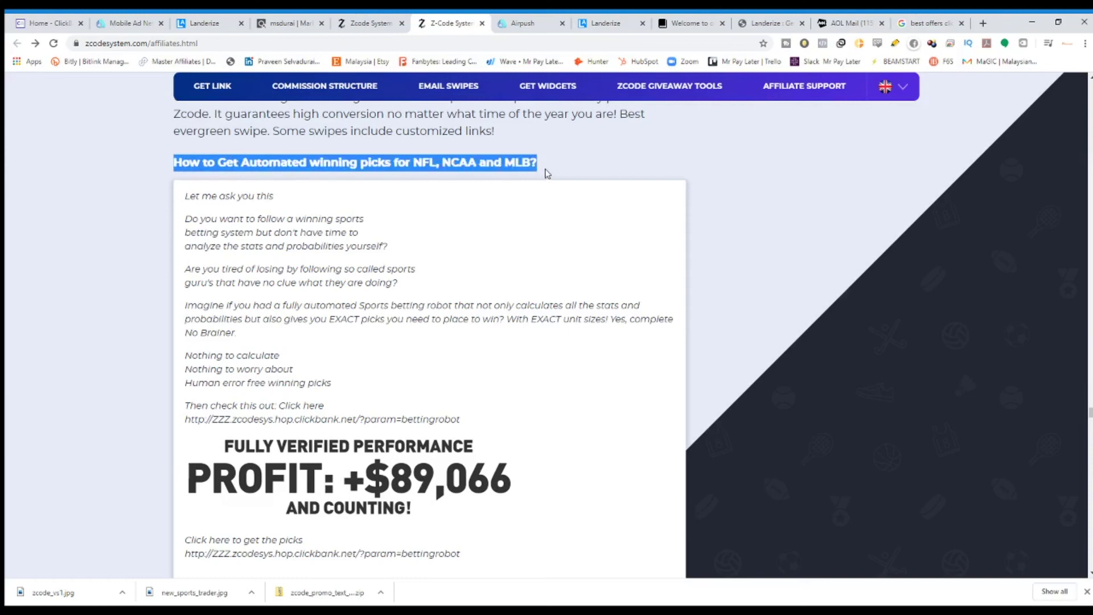
click(605, 23)
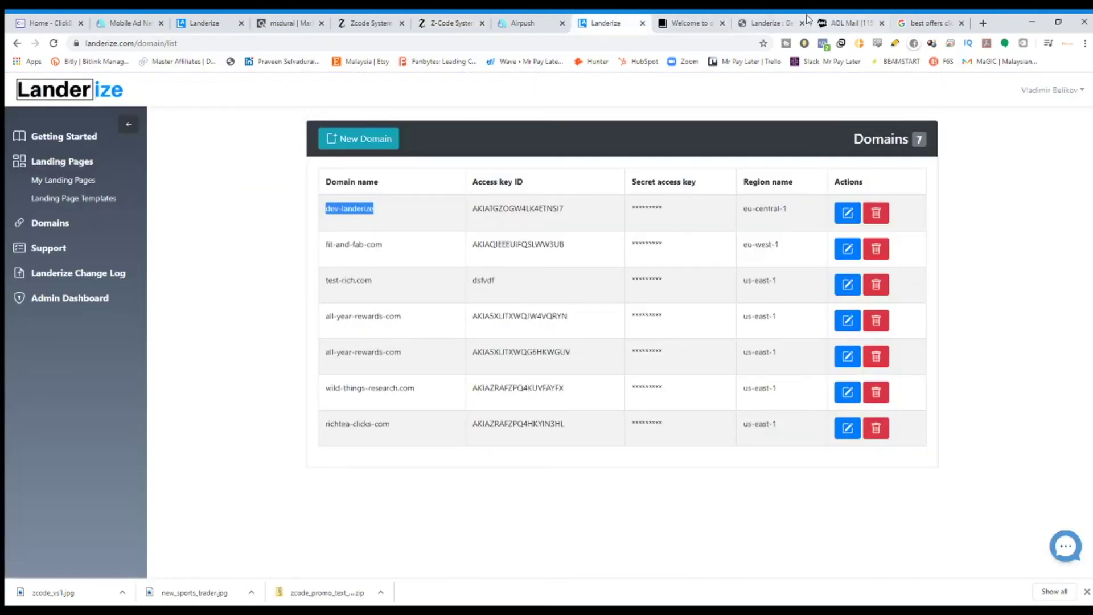
Name the Native & Push ad ZCode System, replacing the pasted headline.
click(520, 23)
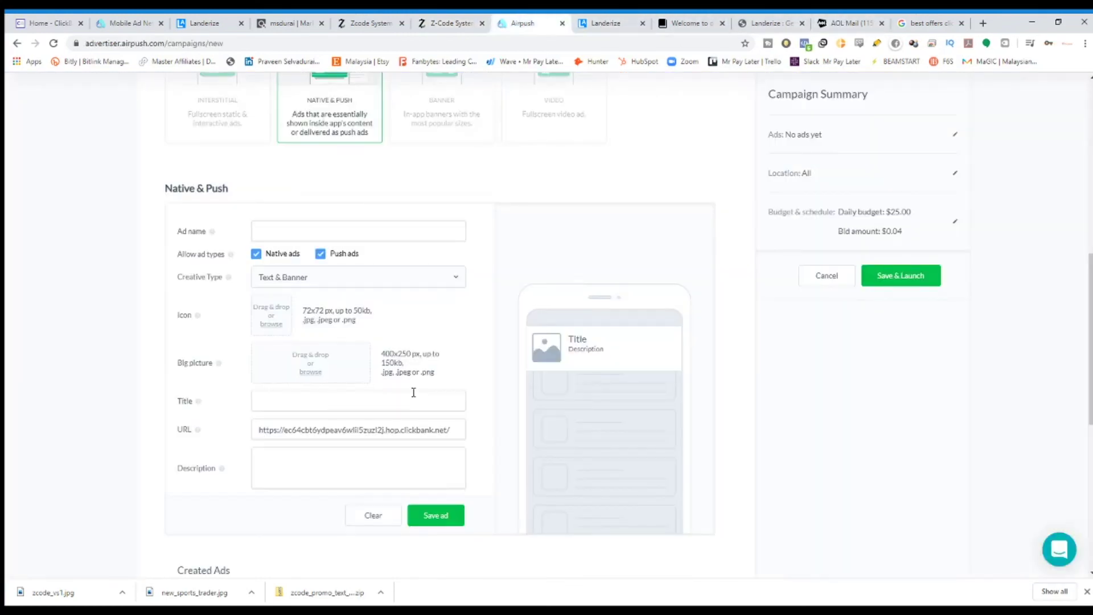
click(312, 225)
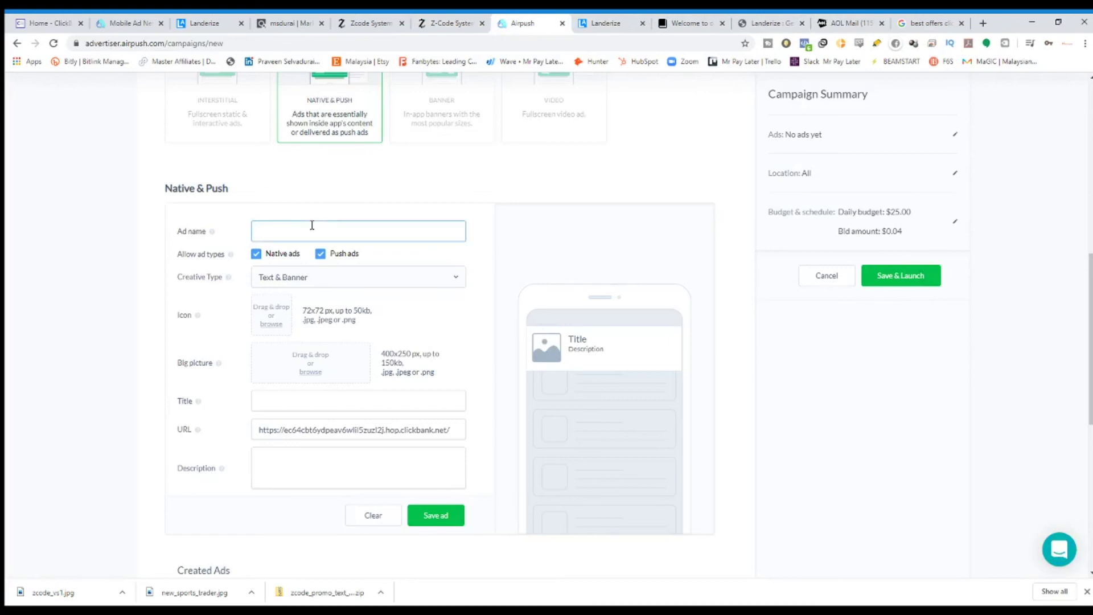
text(How to Get Automated winning p)
drag(419, 238, 247, 243)
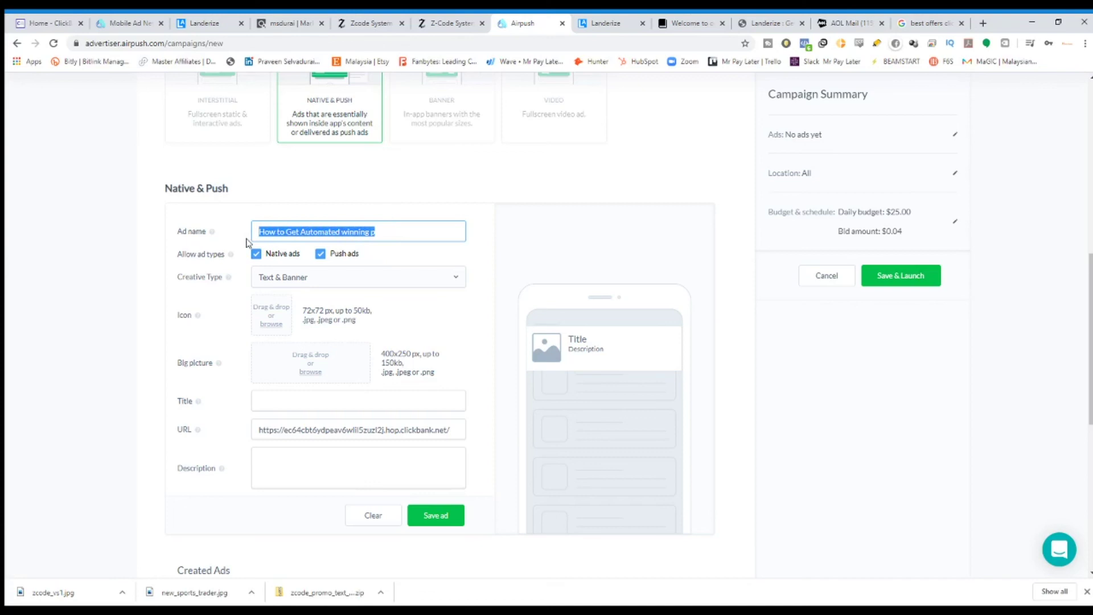
click(377, 233)
drag(395, 239, 228, 244)
key(ctrl+c)
text(Z)
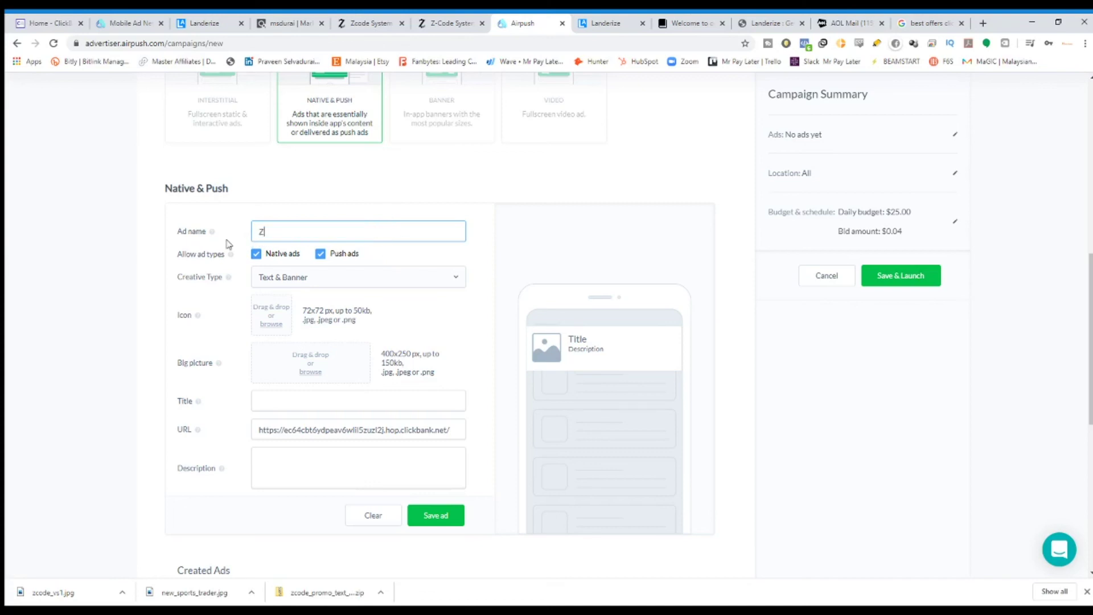
text(Code System)
click(228, 244)
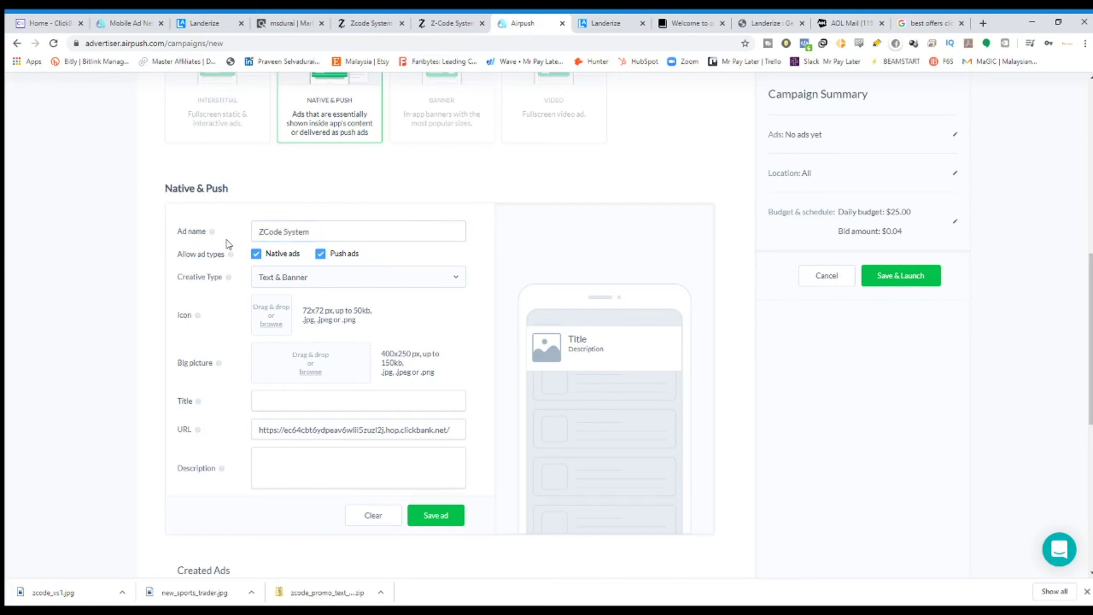
Make the ad native-only with Text & Banner as the creative type.
click(321, 254)
click(328, 279)
click(292, 304)
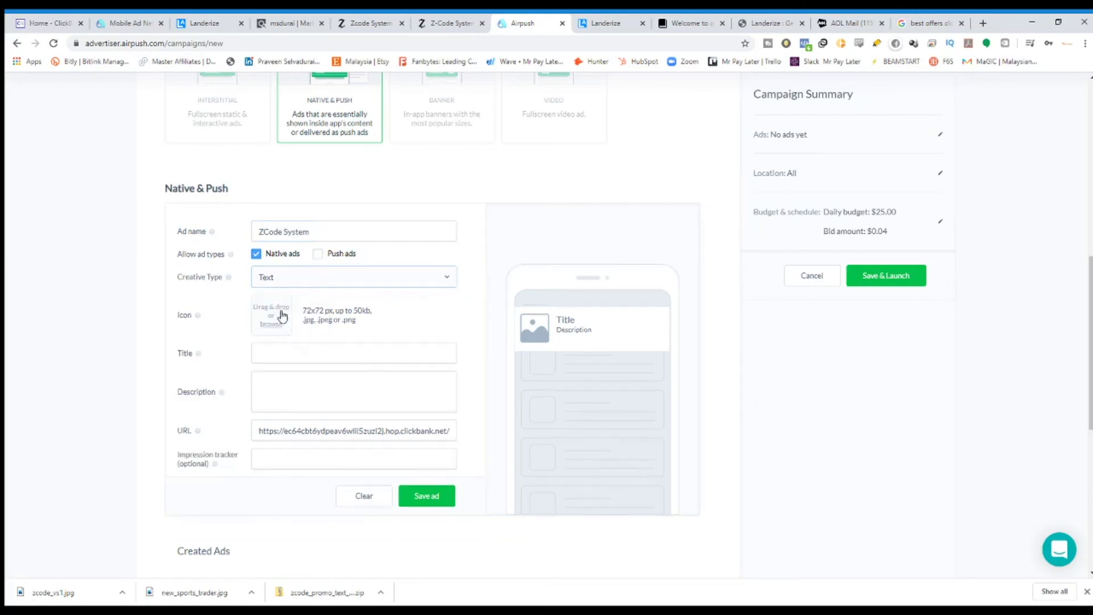
click(368, 285)
click(306, 325)
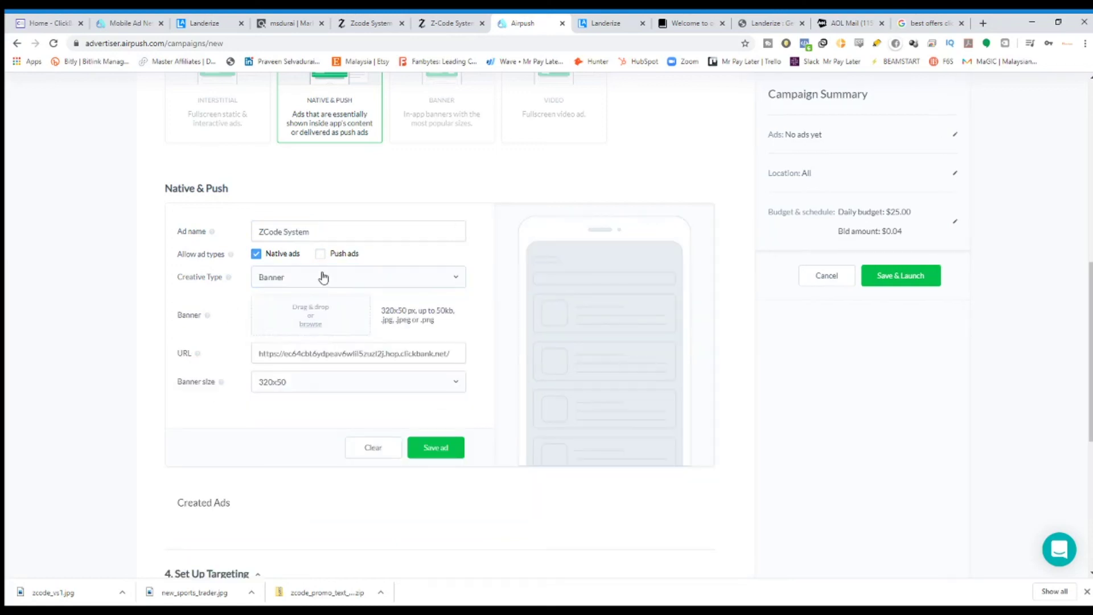
click(321, 279)
click(292, 336)
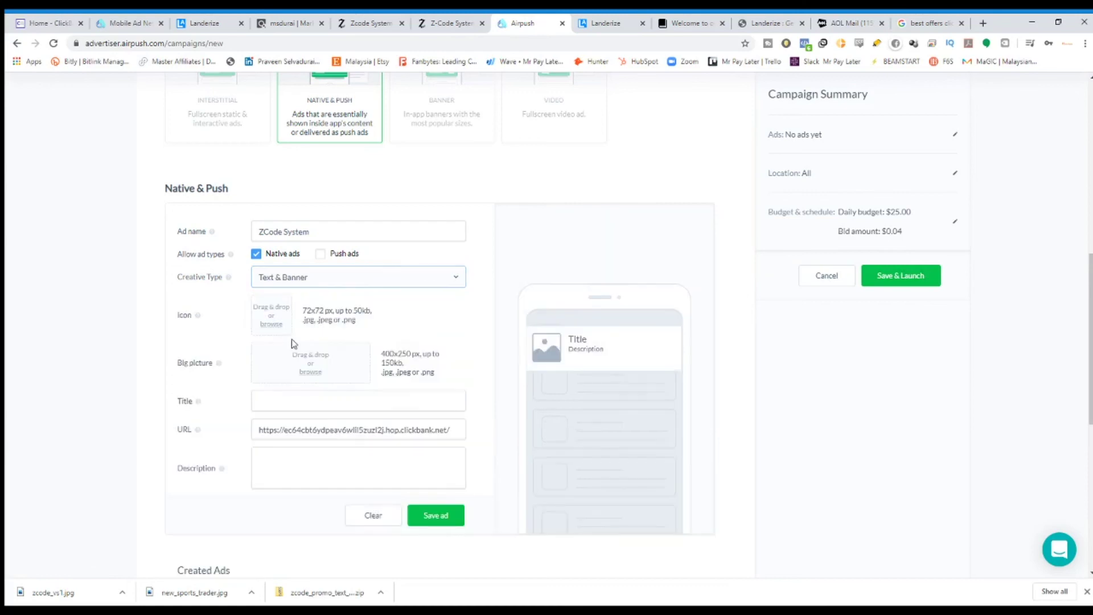
Title the ad 'How to Get Automated Winning?'.
click(311, 404)
key(ctrl+v)
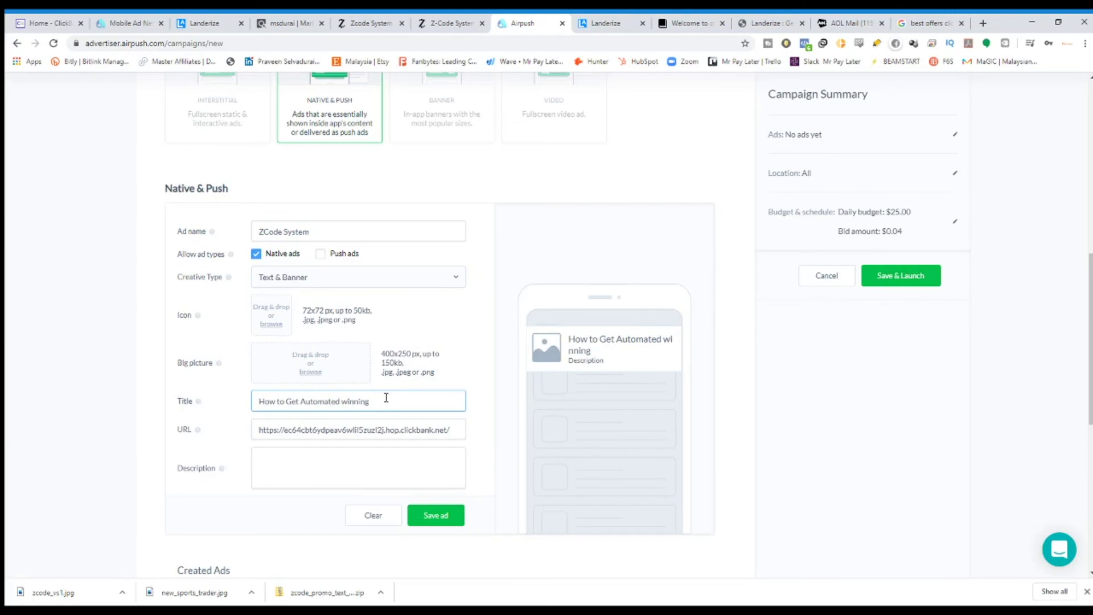
key(BackSpace)
key(BackSpace)
key(BackSpace)
key(BackSpace)
key(BackSpace)
key(BackSpace)
key(BackSpace)
text(Winig)
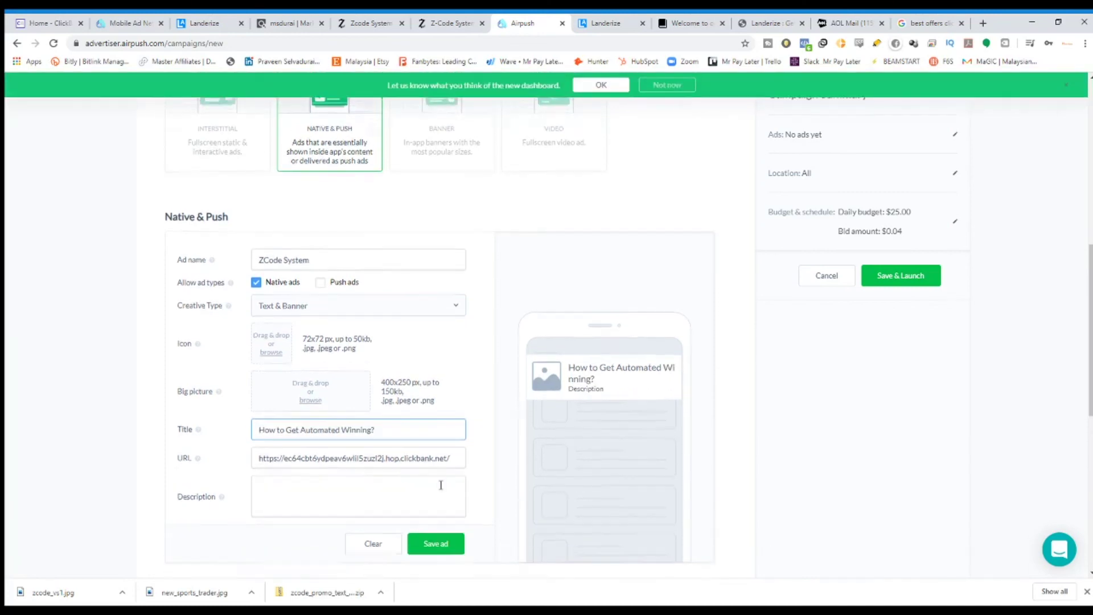
scroll(421, 474, down, 1)
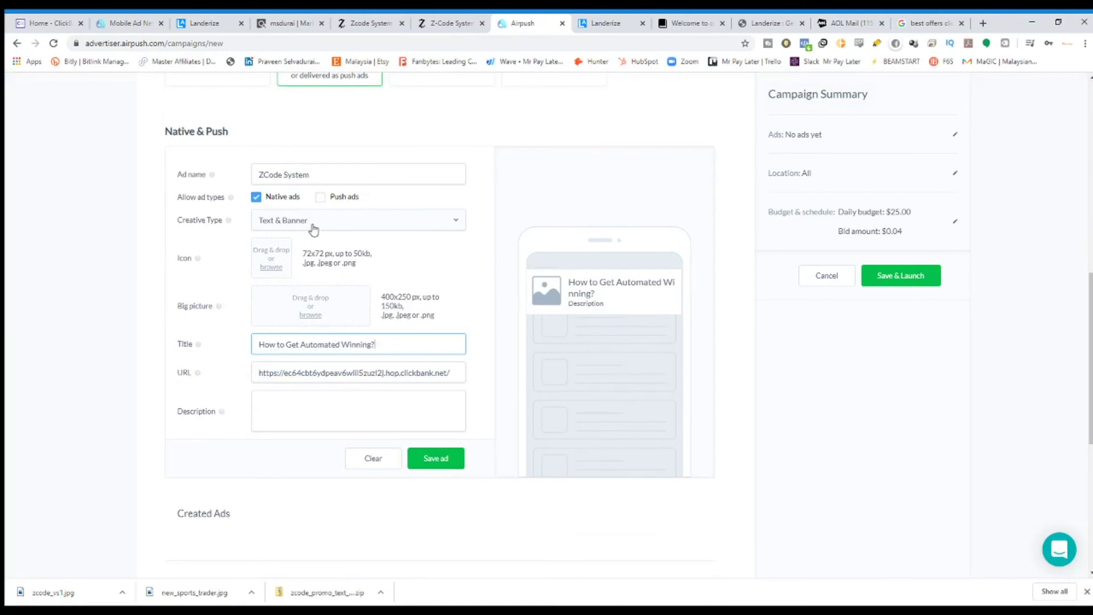
click(273, 412)
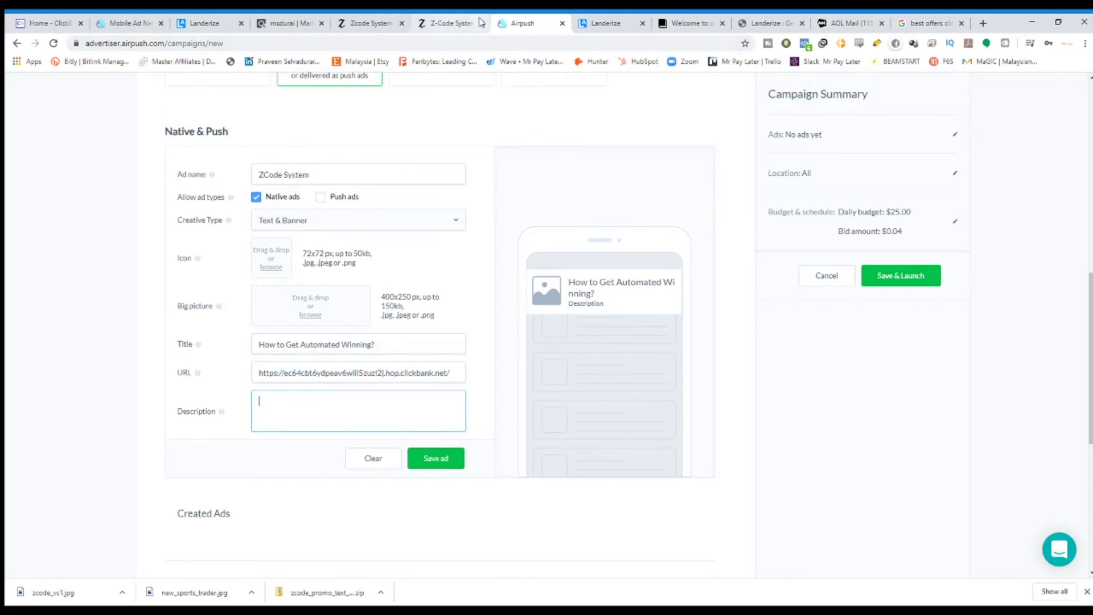
Select the Z-Code swipe text starting from 'Let me ask you this'.
click(370, 23)
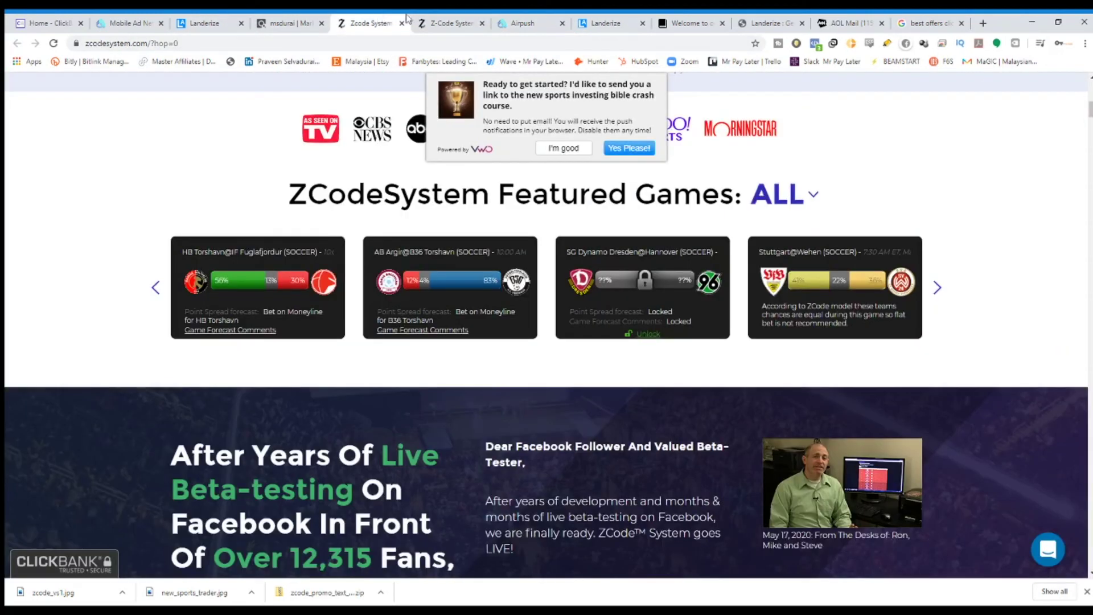
click(450, 22)
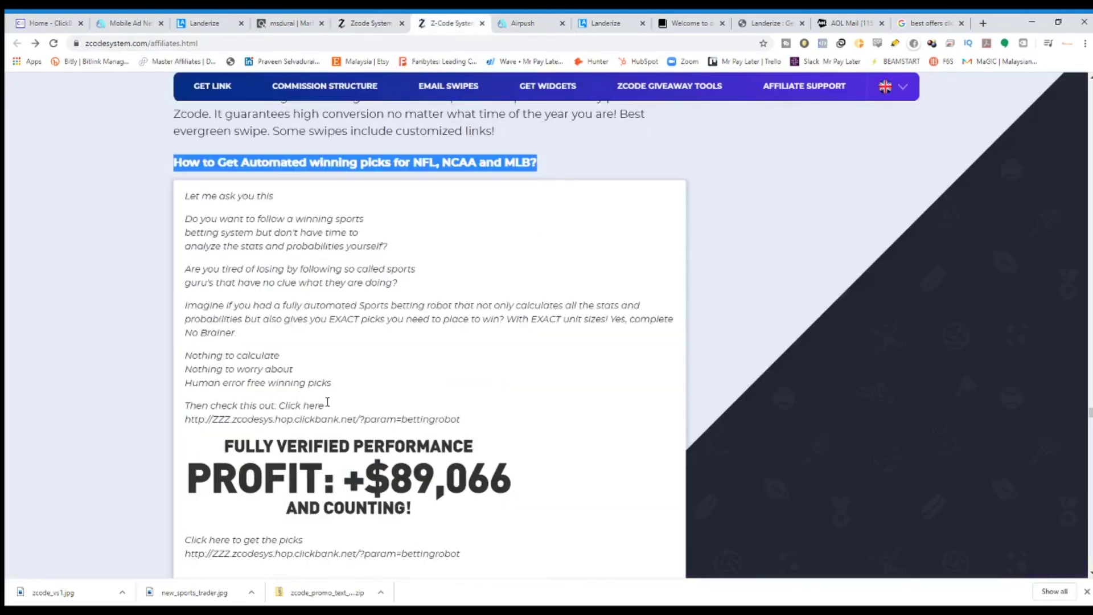
drag(347, 392, 176, 195)
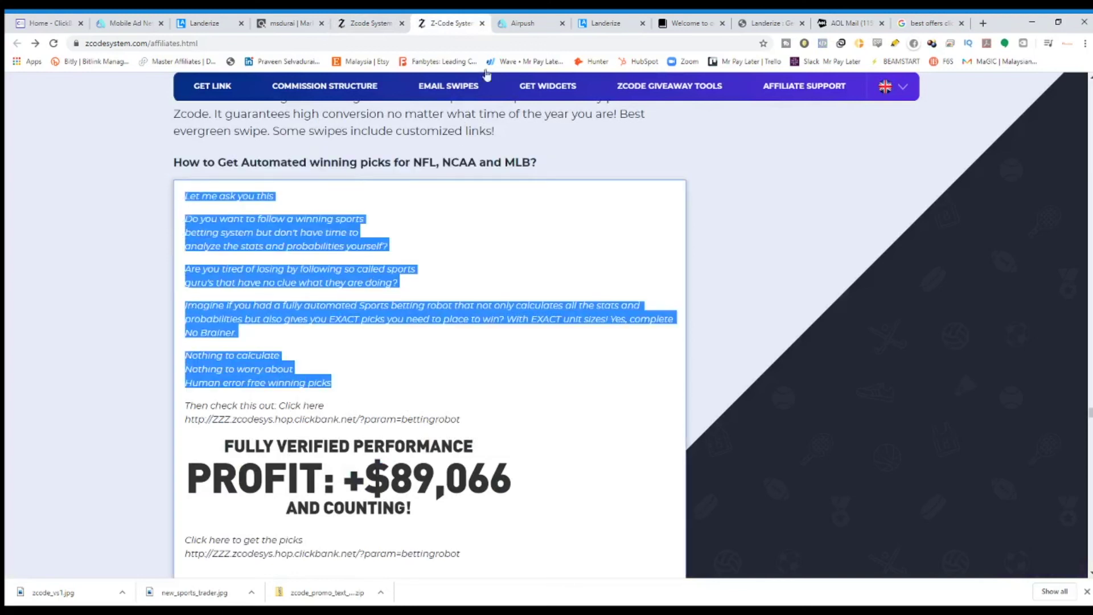
Paste the copied Z-Code swipe text into the Airpush ad description.
click(769, 23)
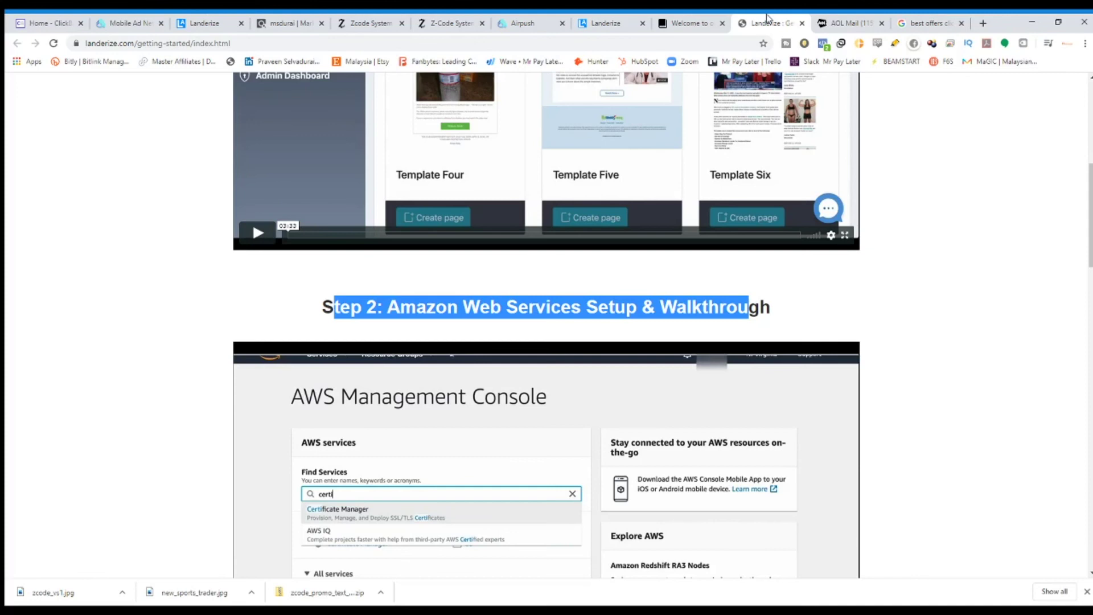
click(833, 22)
click(689, 23)
click(763, 23)
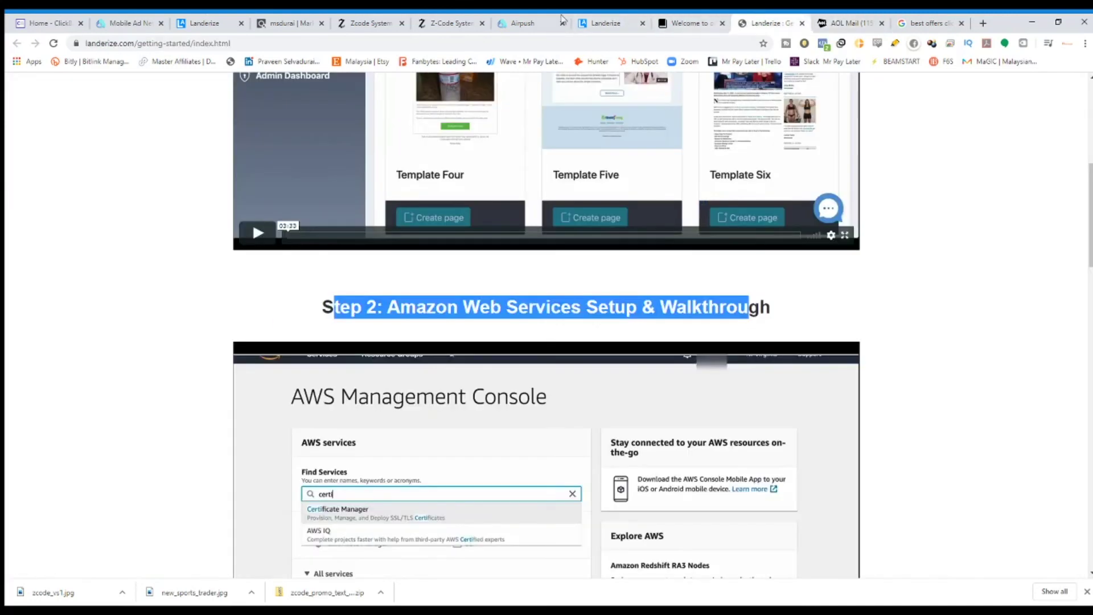
click(522, 23)
text(Let me ask you this  Do you want to follow a winning sports betting system but d)
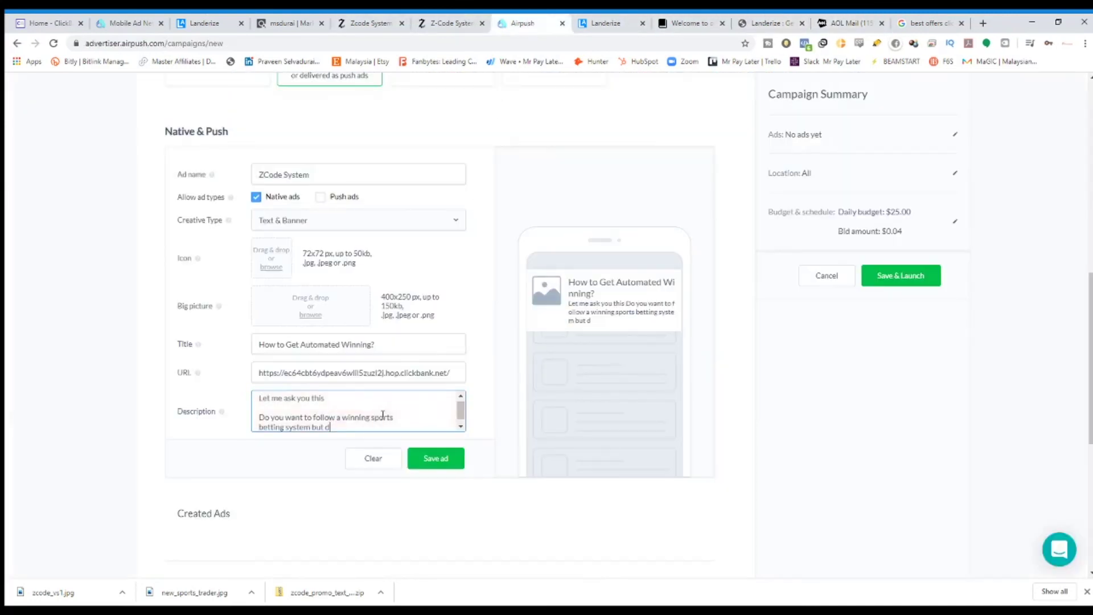
scroll(399, 414, down, 1)
scroll(376, 418, up, 5)
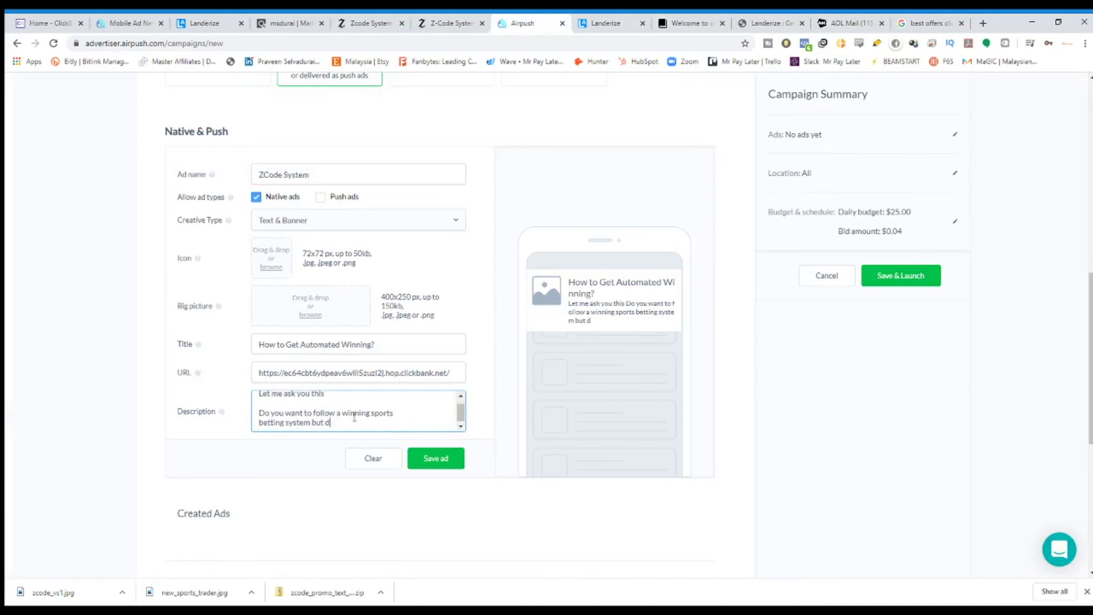
scroll(409, 540, down, 4)
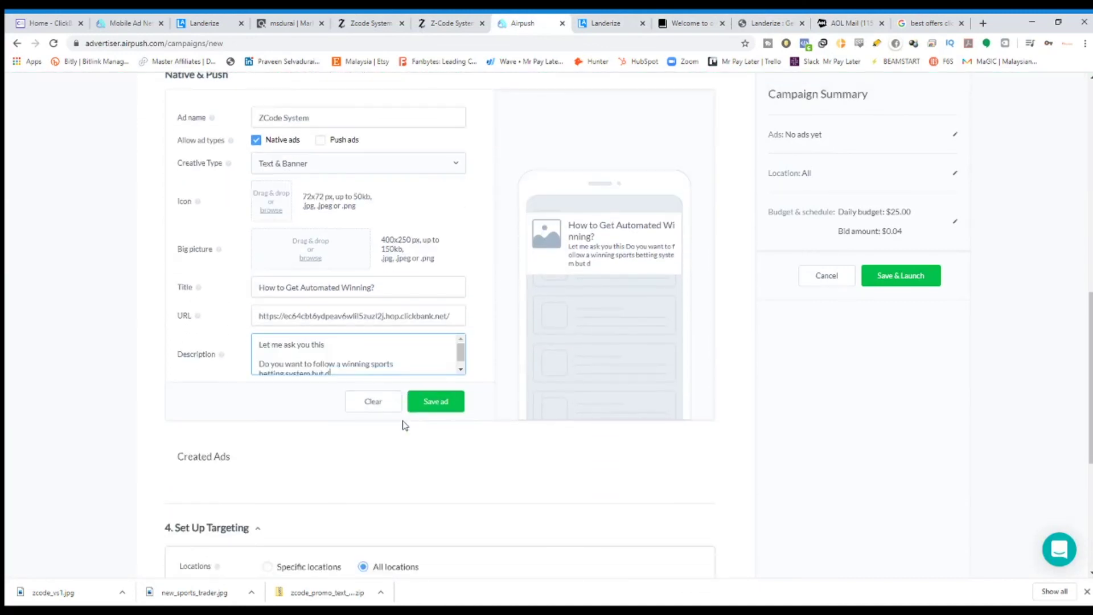
scroll(409, 419, down, 4)
scroll(410, 415, up, 5)
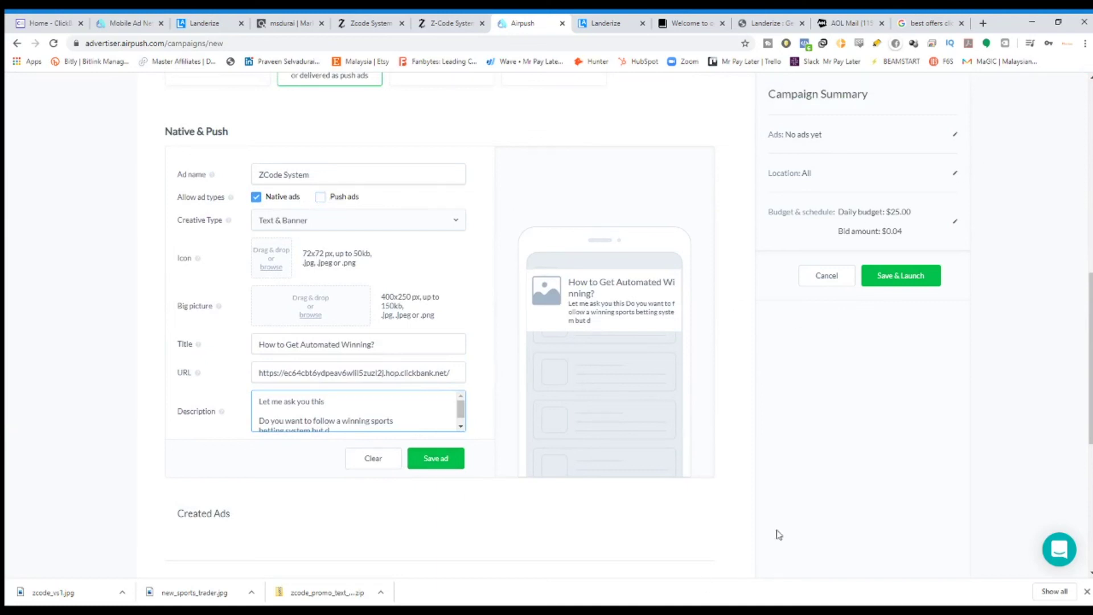
scroll(313, 375, down, 1)
scroll(354, 349, down, 1)
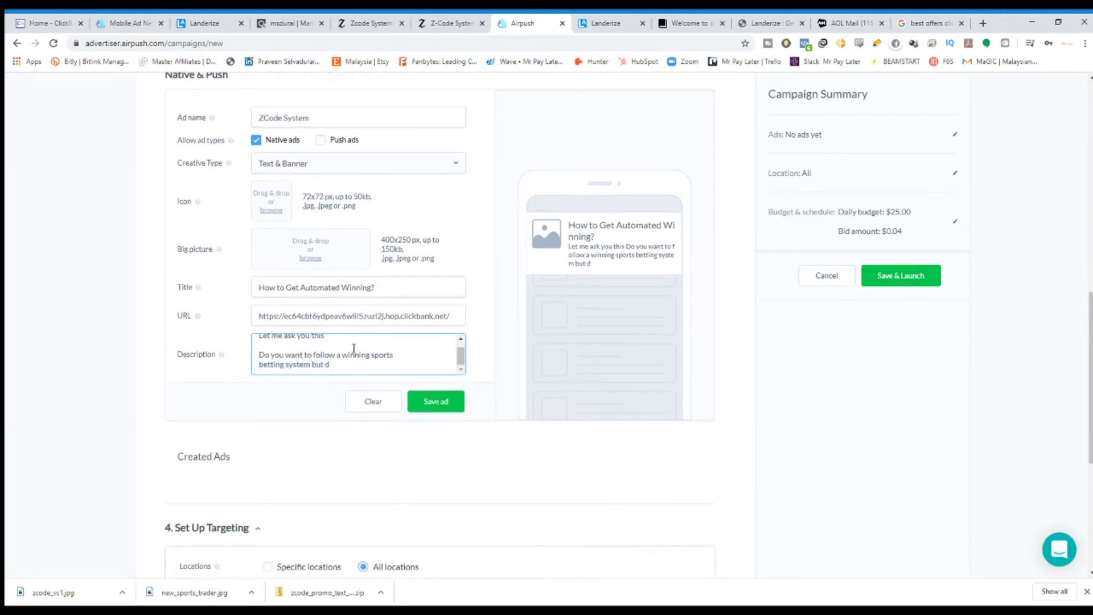
Trim the description to 'Let me ask you this? Would you want to win your jackpot today?'.
drag(356, 361, 262, 354)
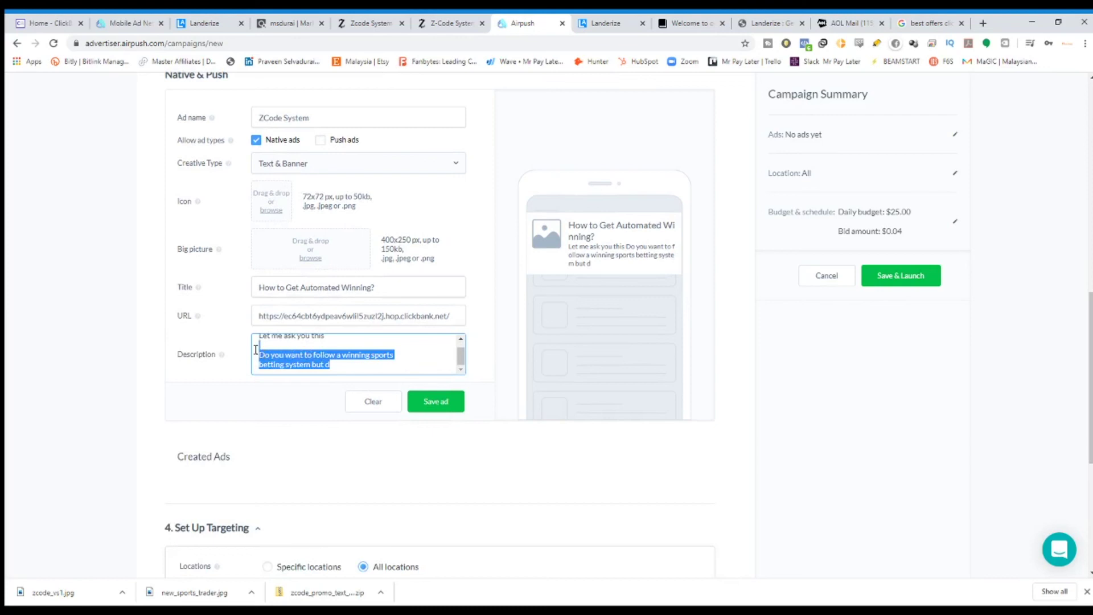
scroll(256, 349, up, 1)
click(338, 369)
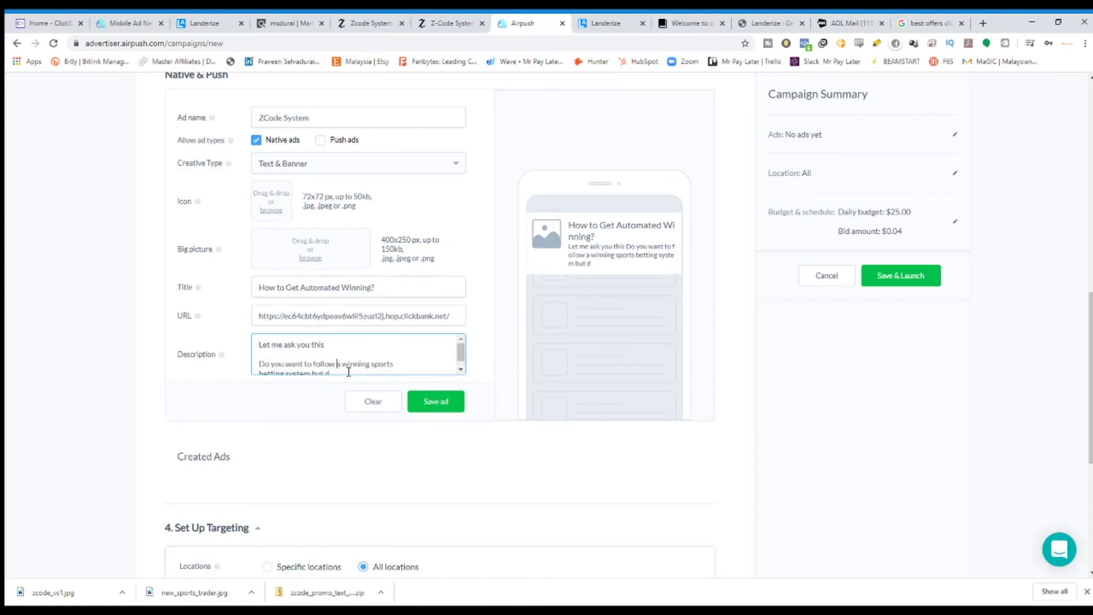
drag(343, 373, 255, 363)
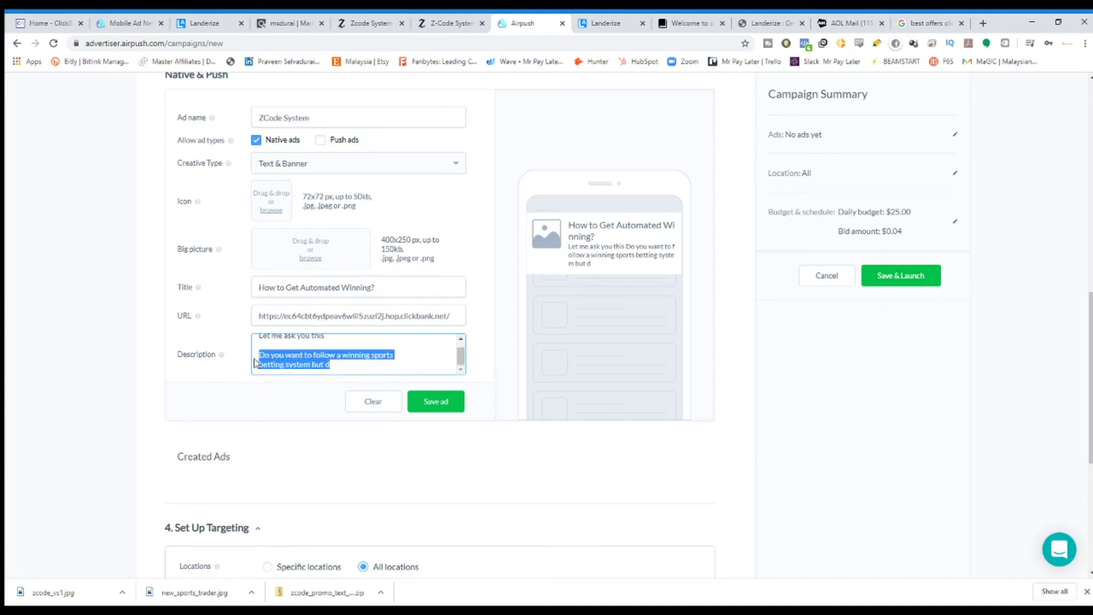
key(BackSpace)
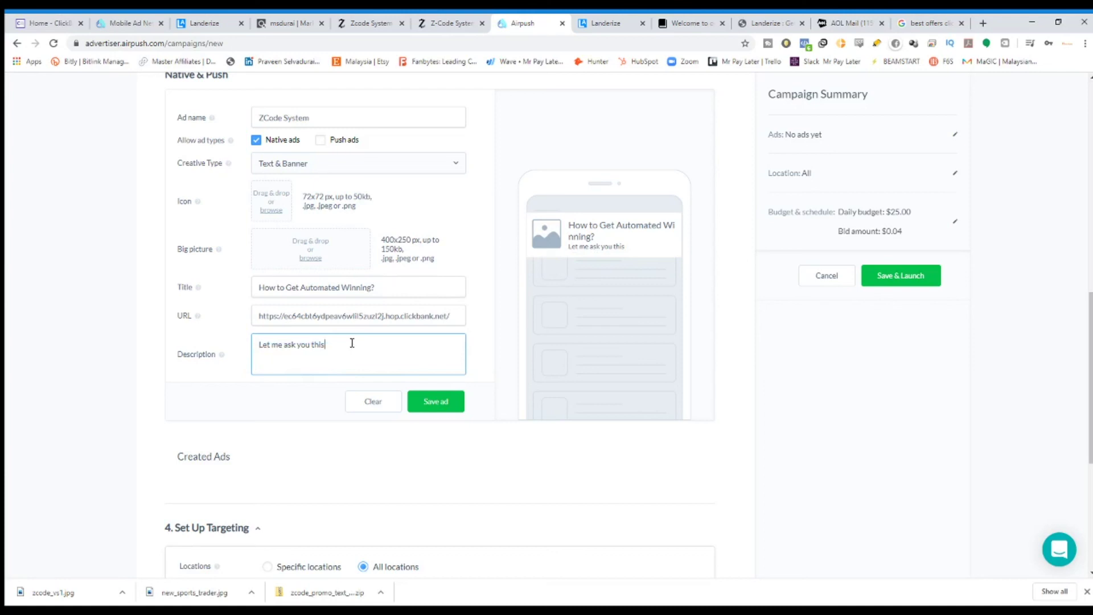
key(Return)
text(Would you want yo)
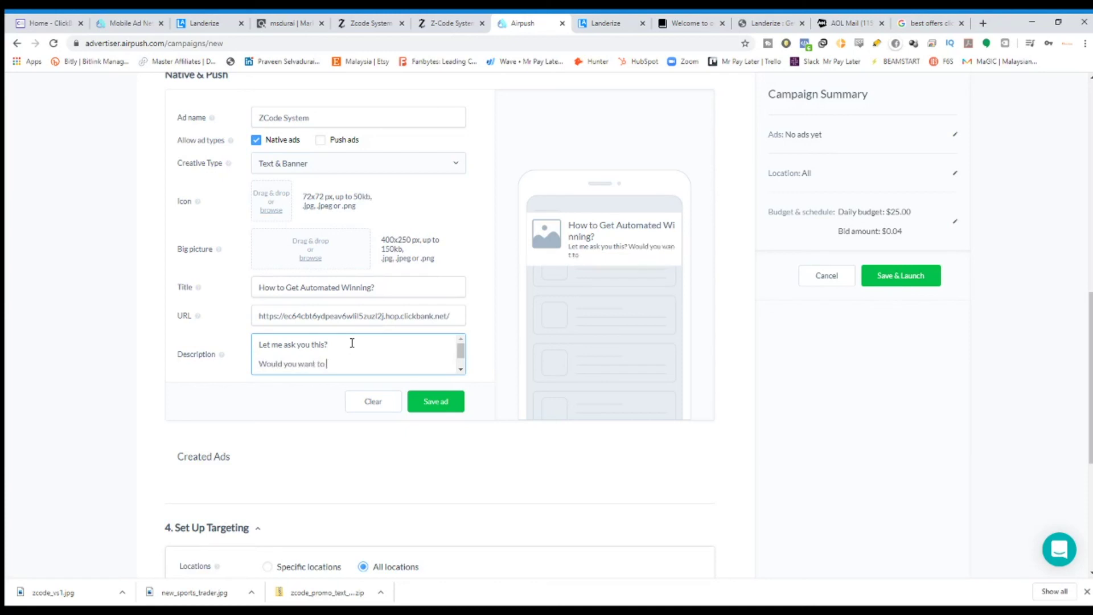
text( win your jackpot today?)
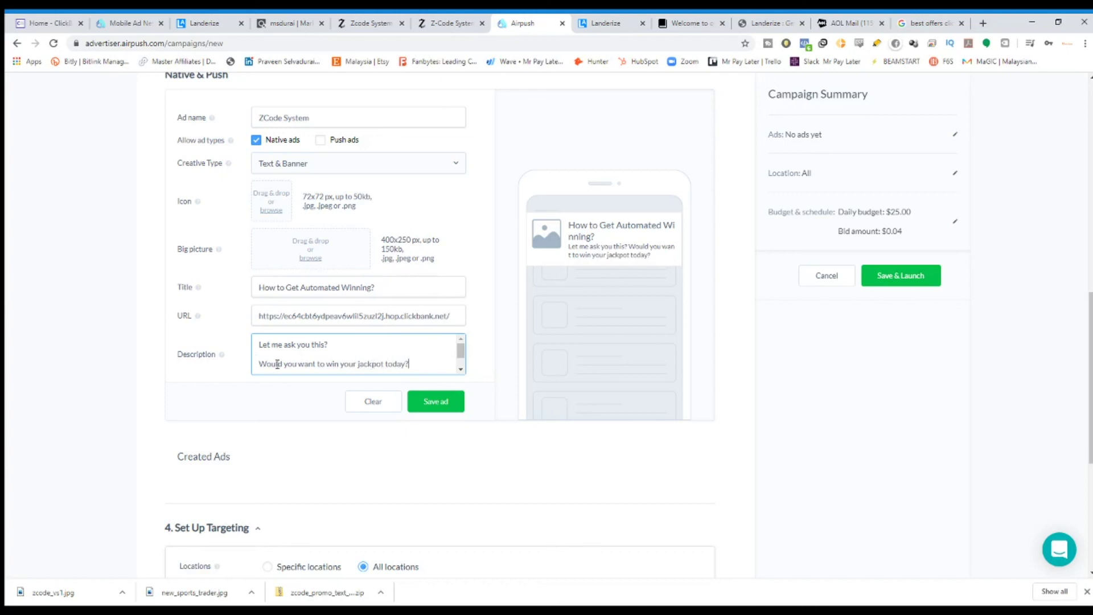
scroll(323, 312, up, 2)
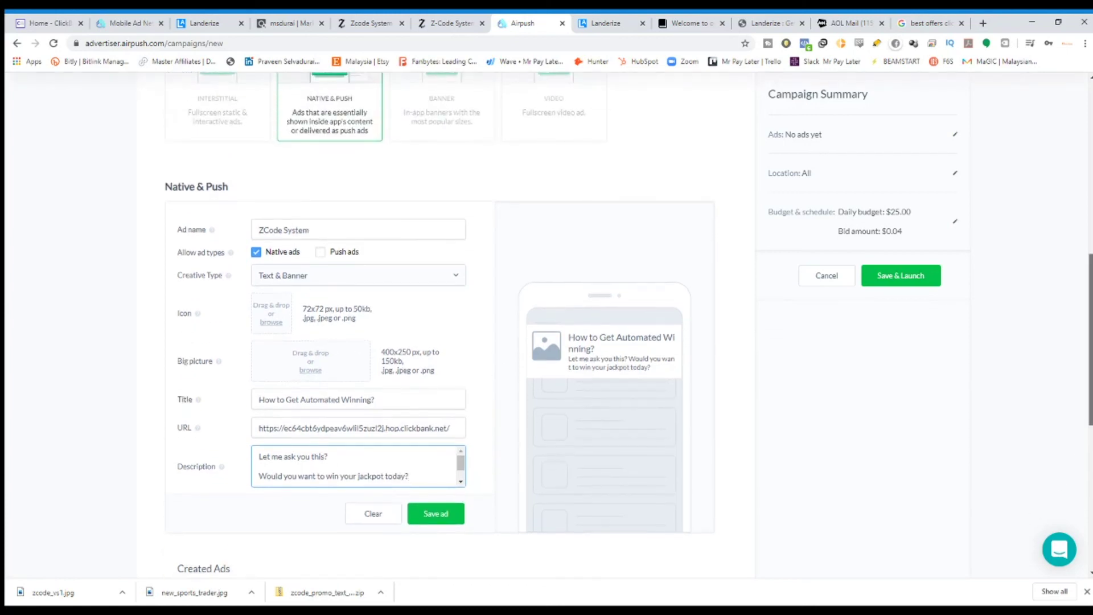
Try uploading an ad icon image, which is rejected as too large.
scroll(1088, 447, down, 1)
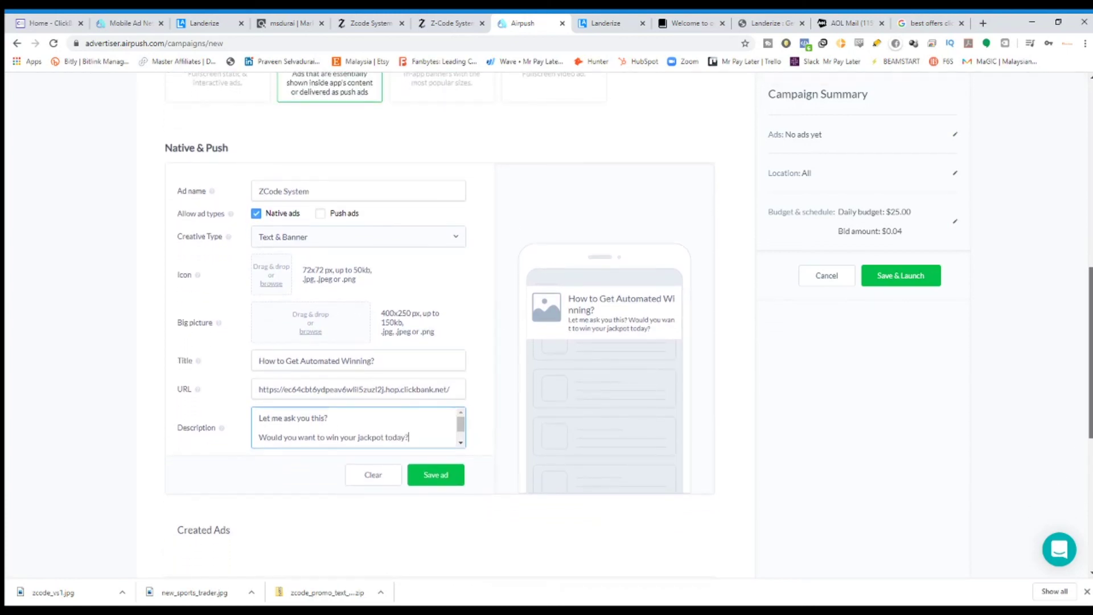
scroll(1087, 447, down, 1)
scroll(1091, 418, up, 1)
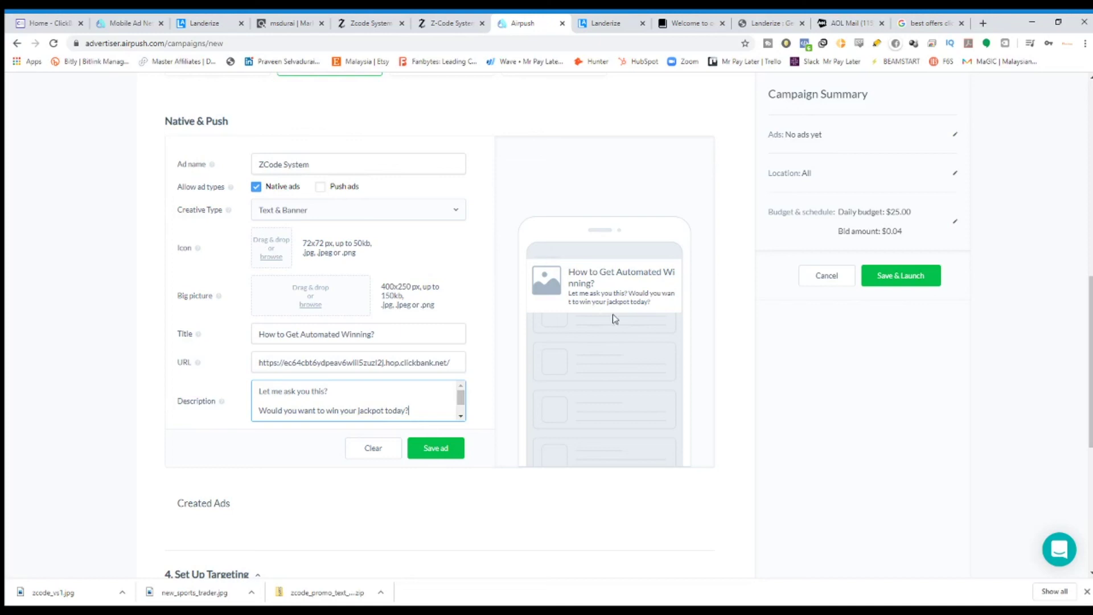
drag(651, 302, 565, 279)
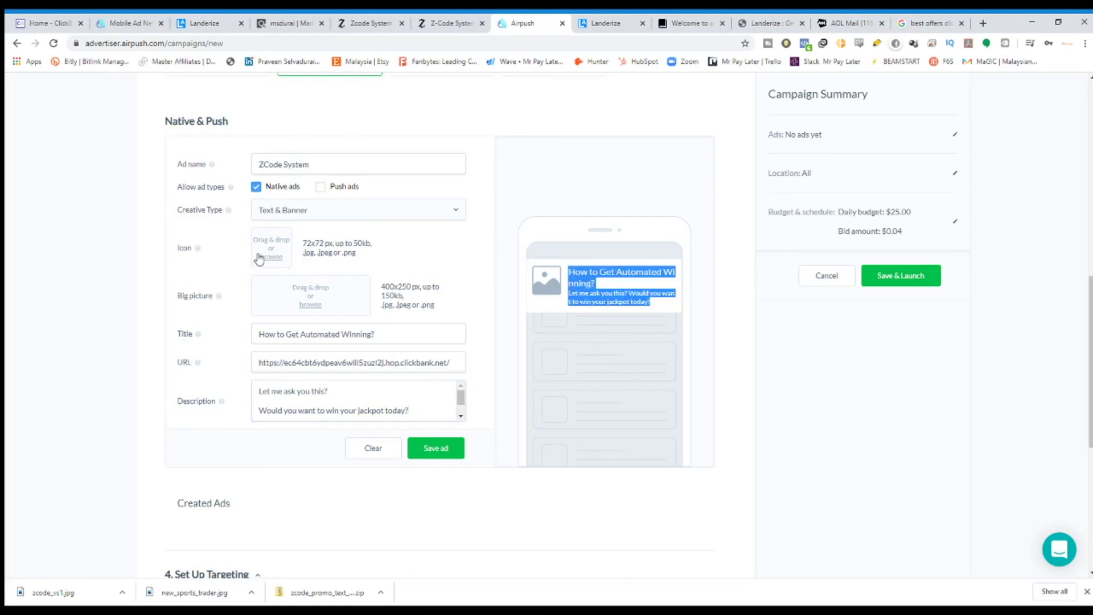
click(300, 303)
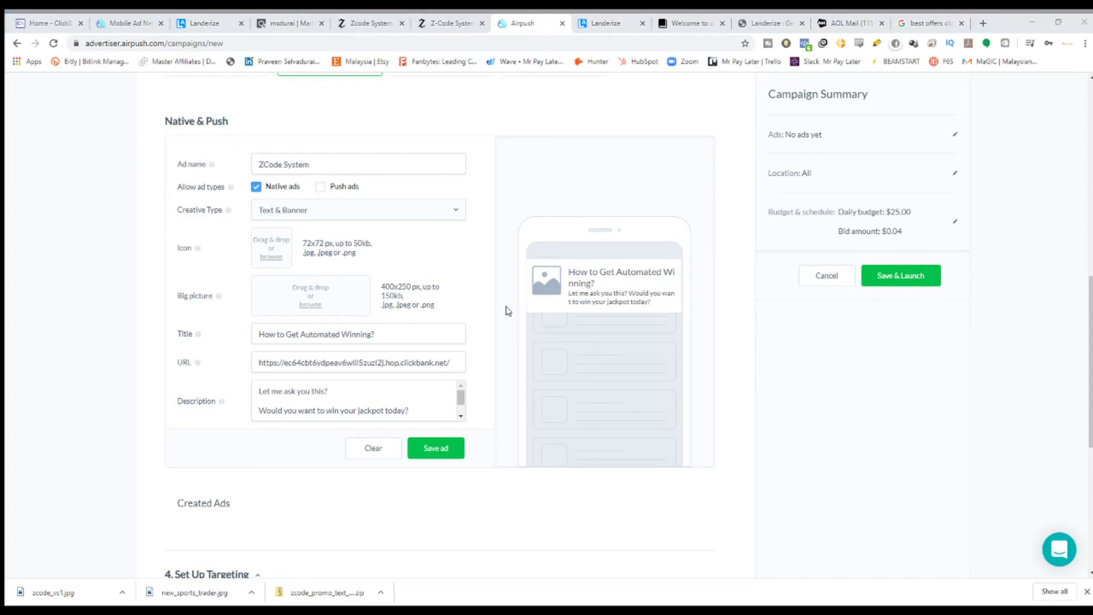
double_click(470, 307)
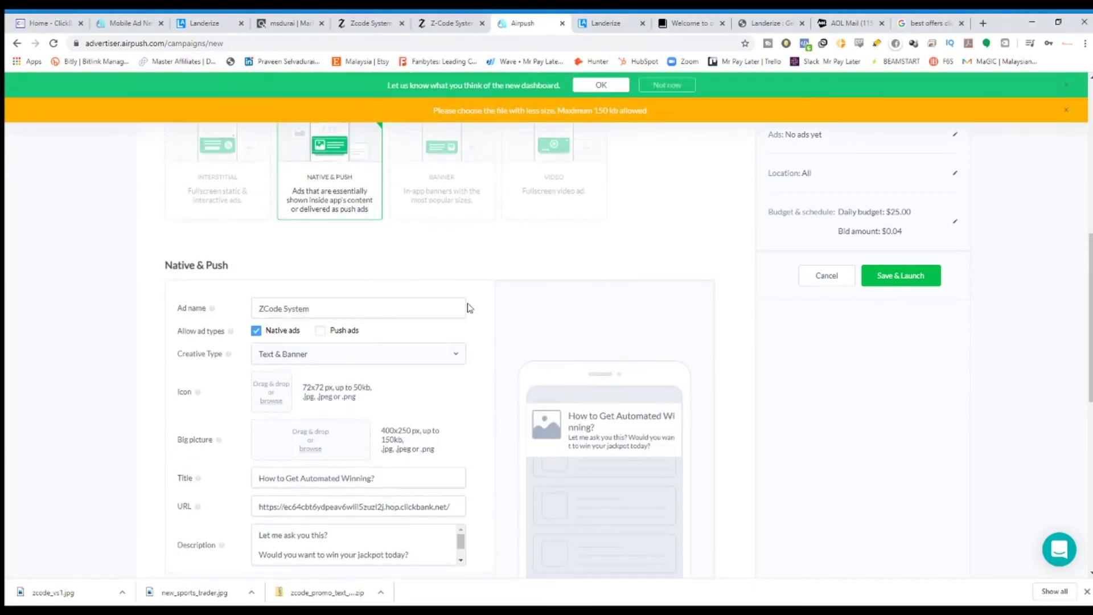
click(278, 390)
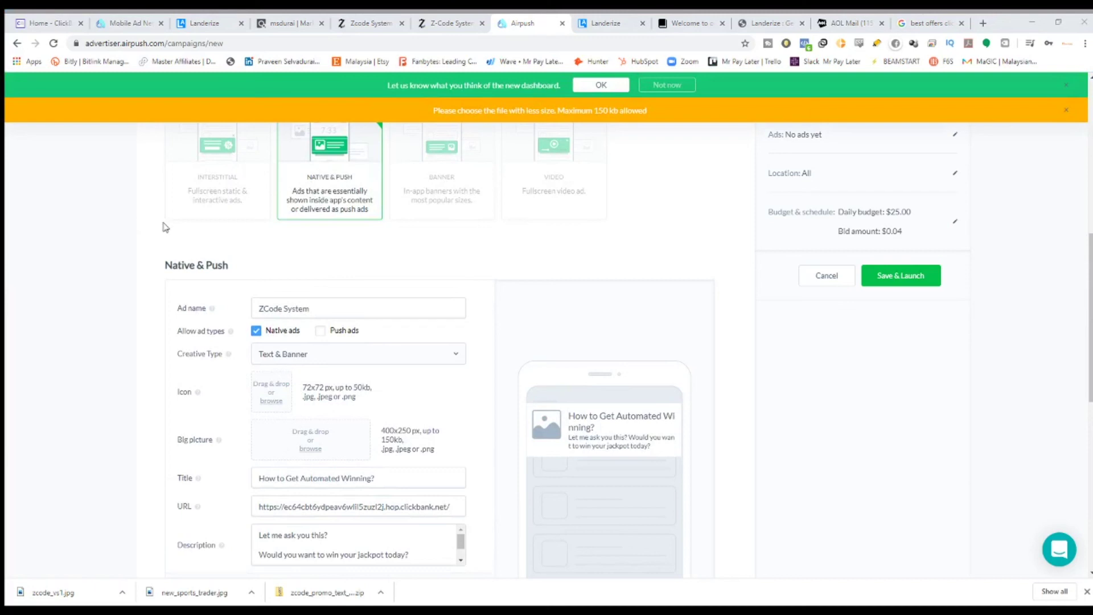
double_click(452, 305)
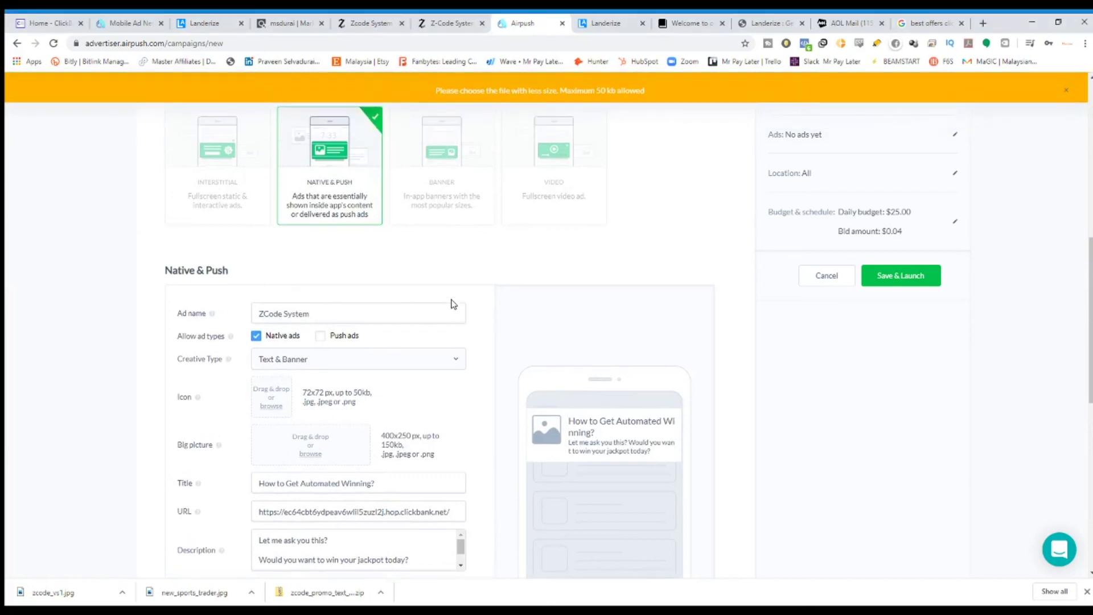
Upload new_sports_trader.jpg as the ad's big picture.
click(314, 499)
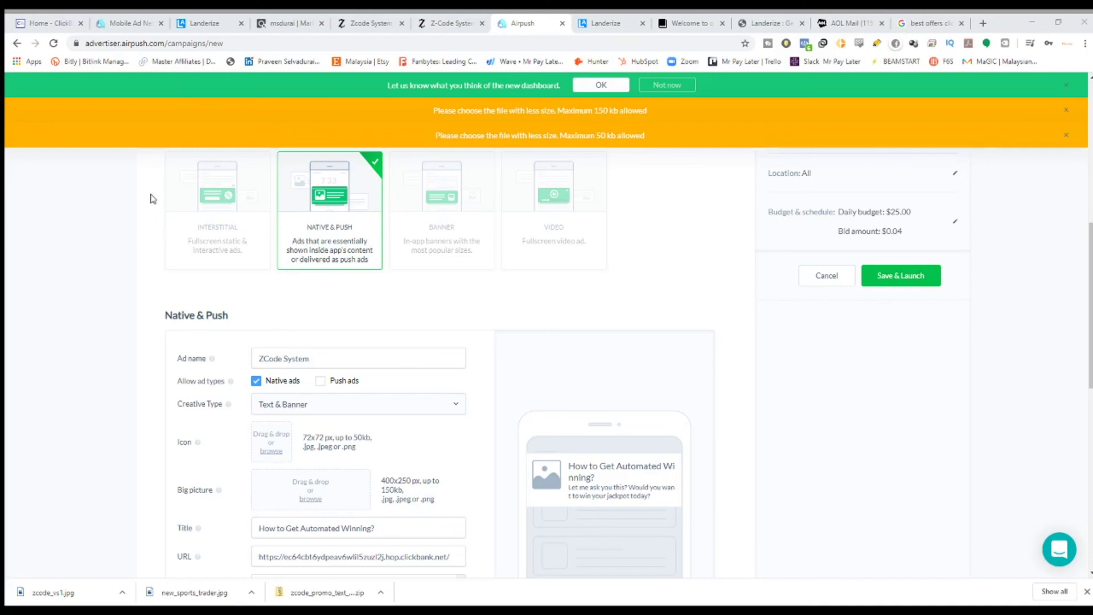
double_click(464, 311)
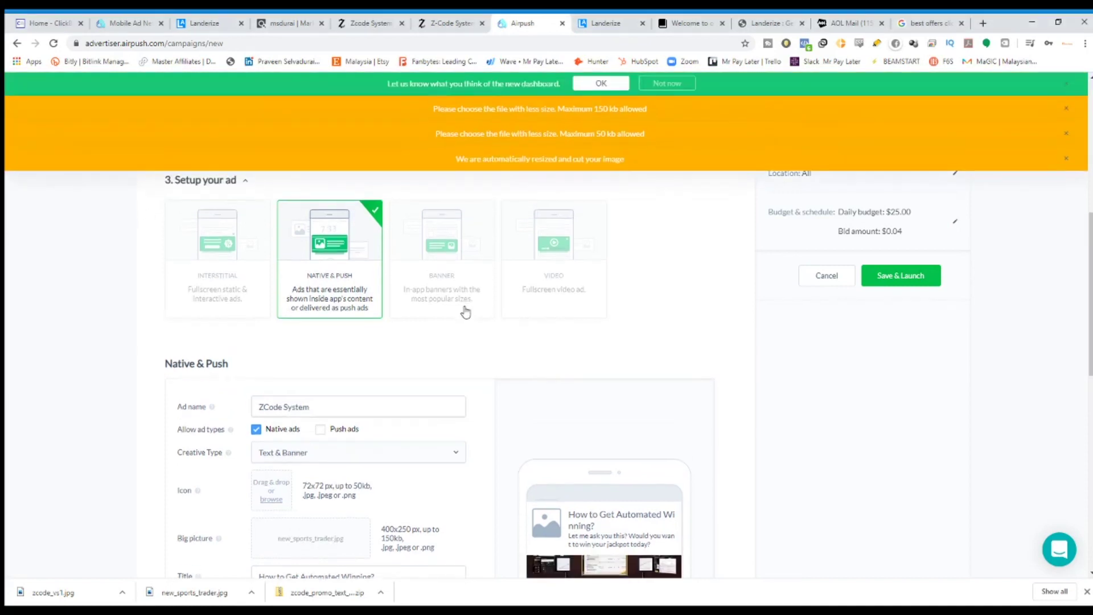
scroll(497, 381, down, 2)
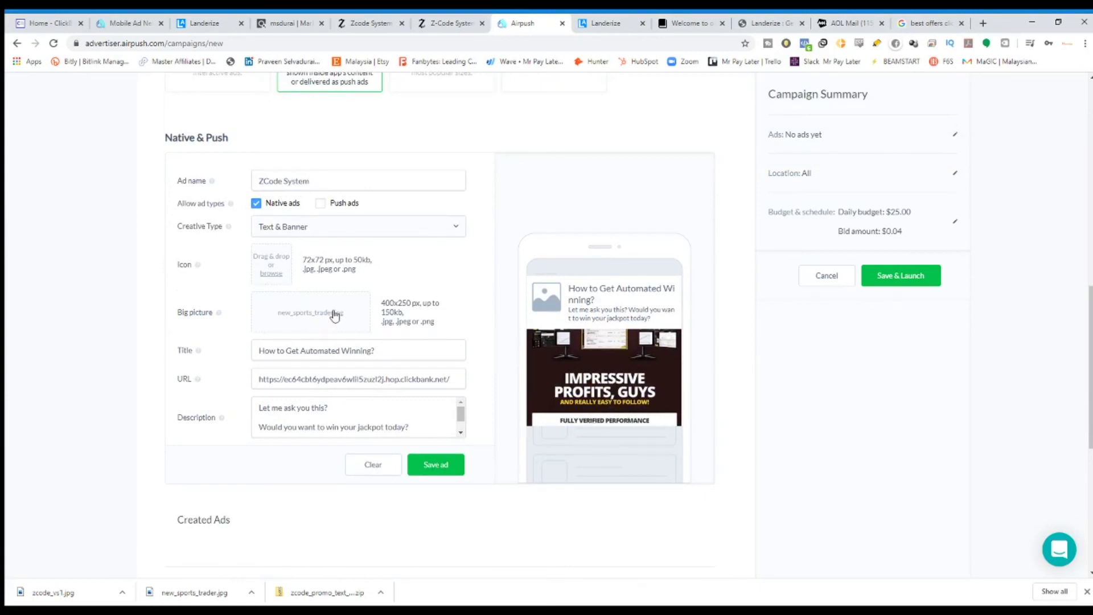
scroll(387, 318, up, 3)
scroll(454, 320, down, 2)
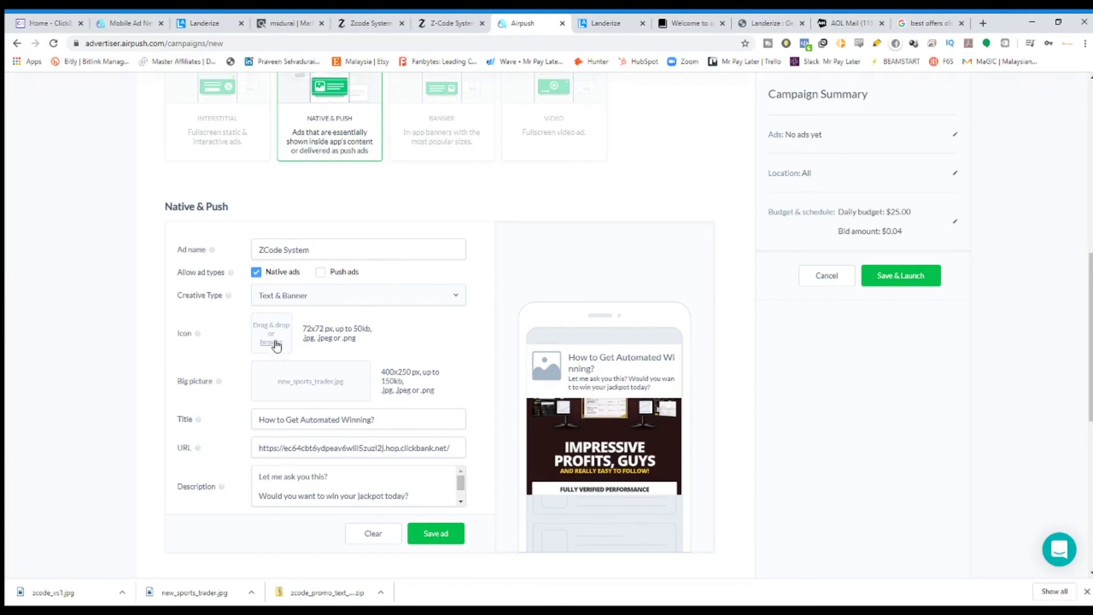
scroll(473, 416, down, 1)
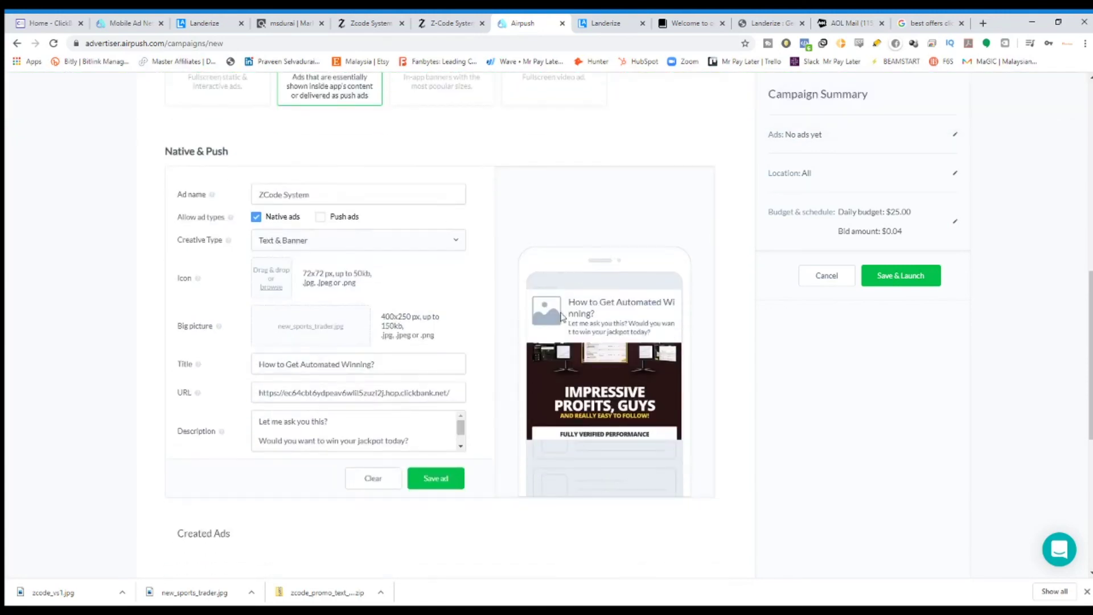
Search Google for 'zcode system icon'.
click(950, 23)
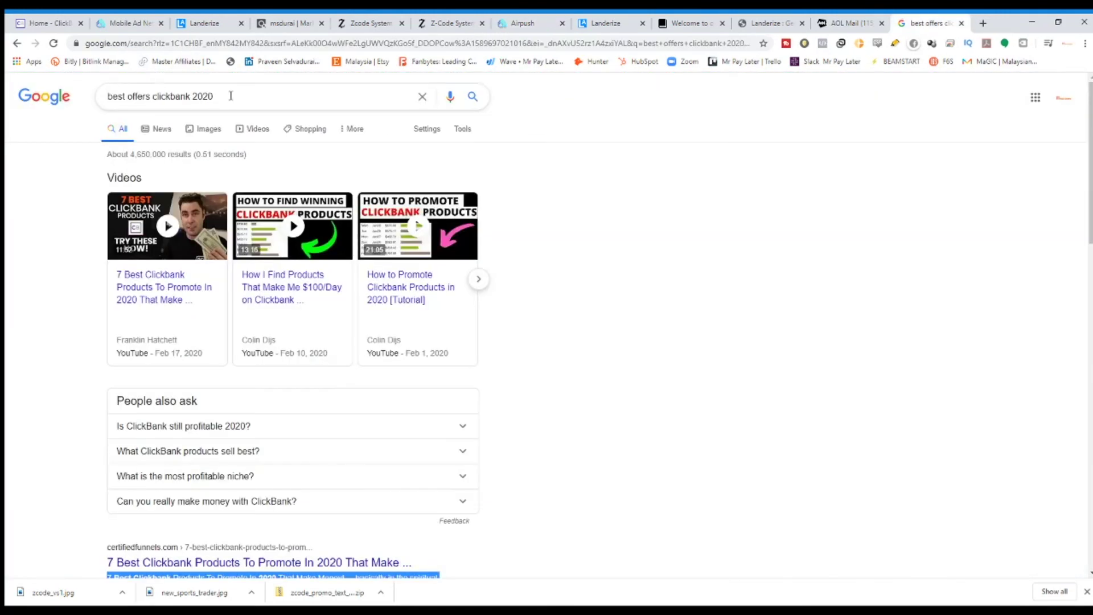
drag(230, 97, 7, 152)
text(acodesy)
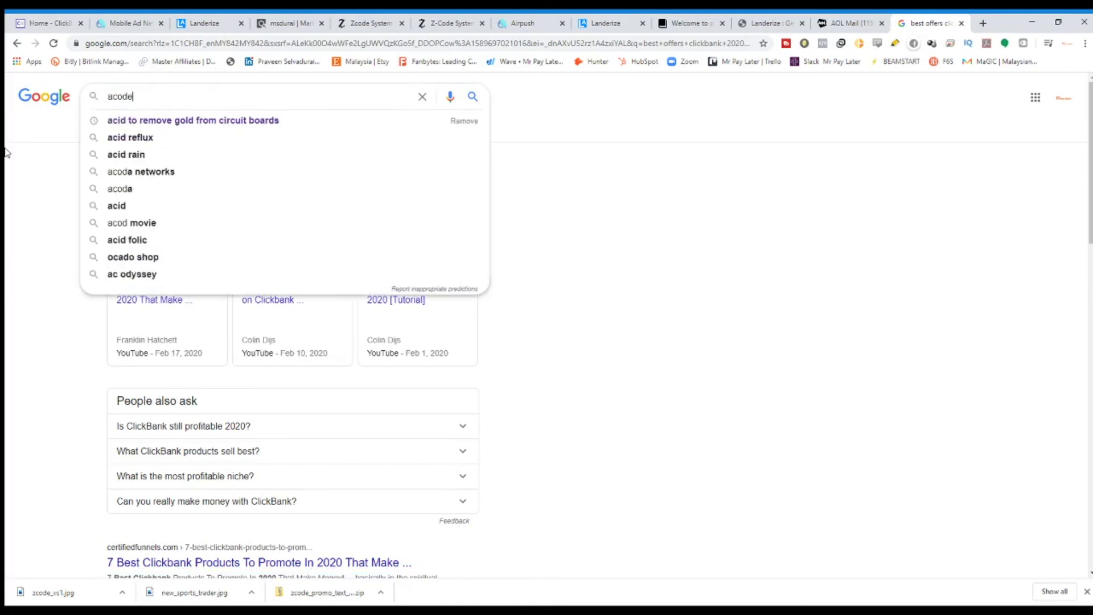
key(BackSpace)
key(BackSpace)
key(BackSpace)
key(BackSpace)
key(BackSpace)
key(BackSpace)
key(BackSpace)
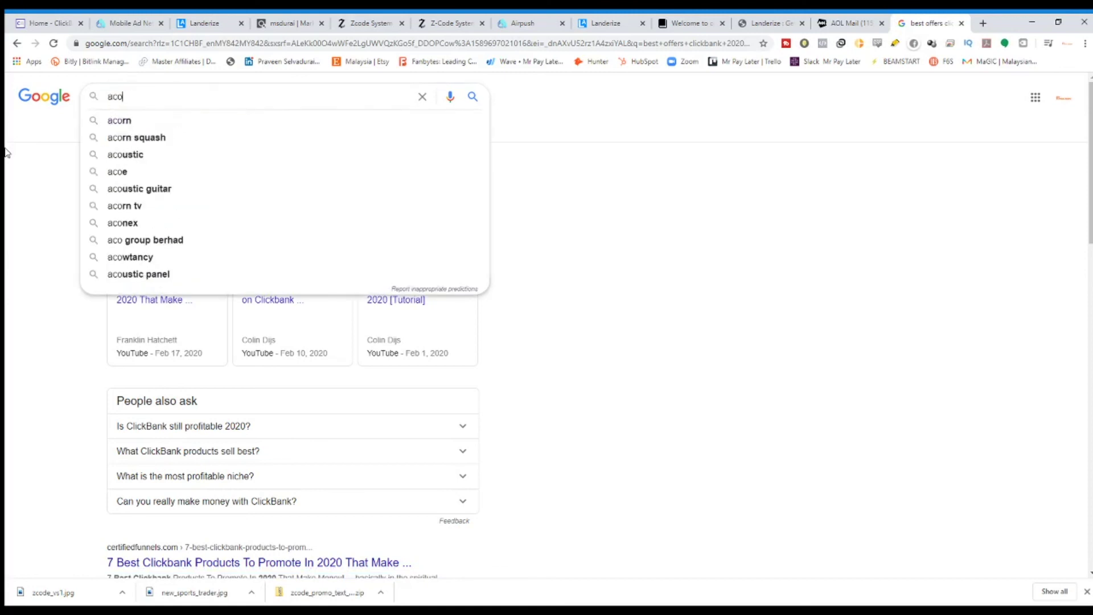
text(z)
text(de )
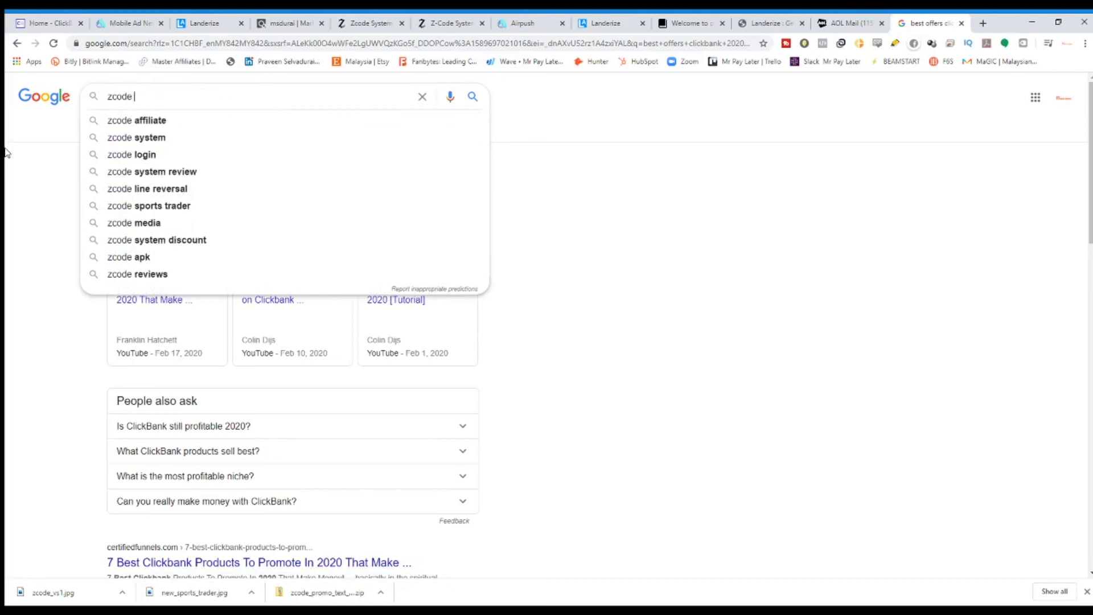
text(sysytem icon)
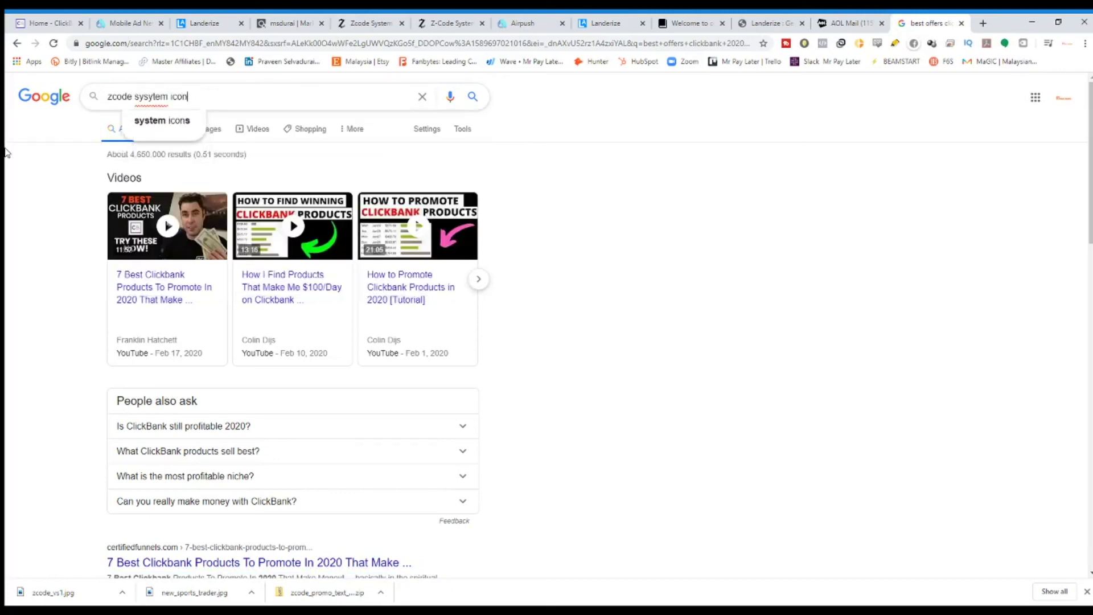
key(Return)
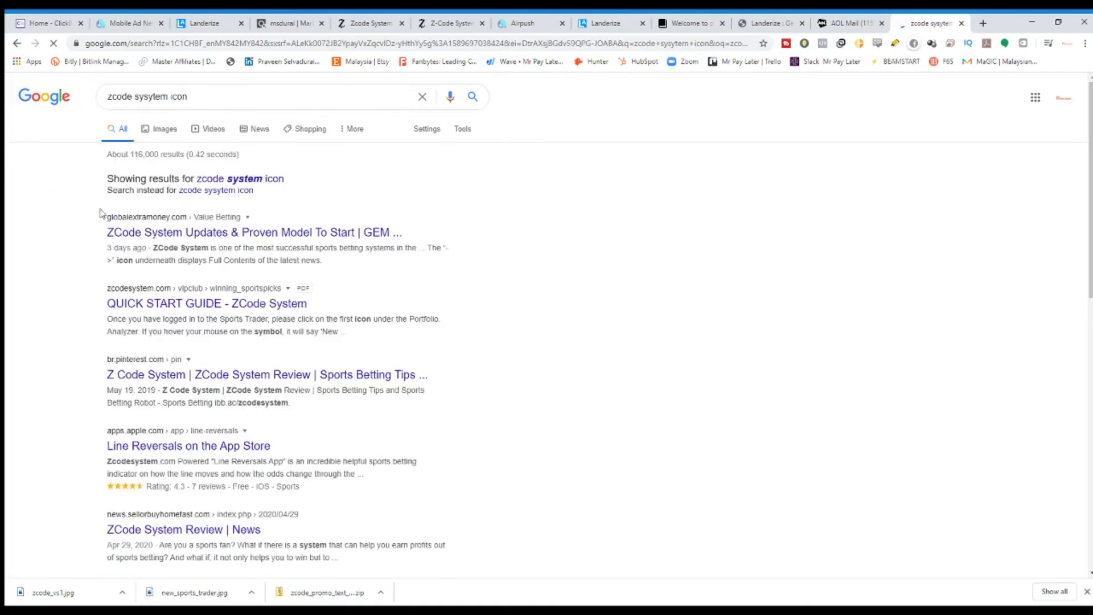
Preview the ZCode System logo and Line Reversals dollar-sign images in the image results.
click(171, 130)
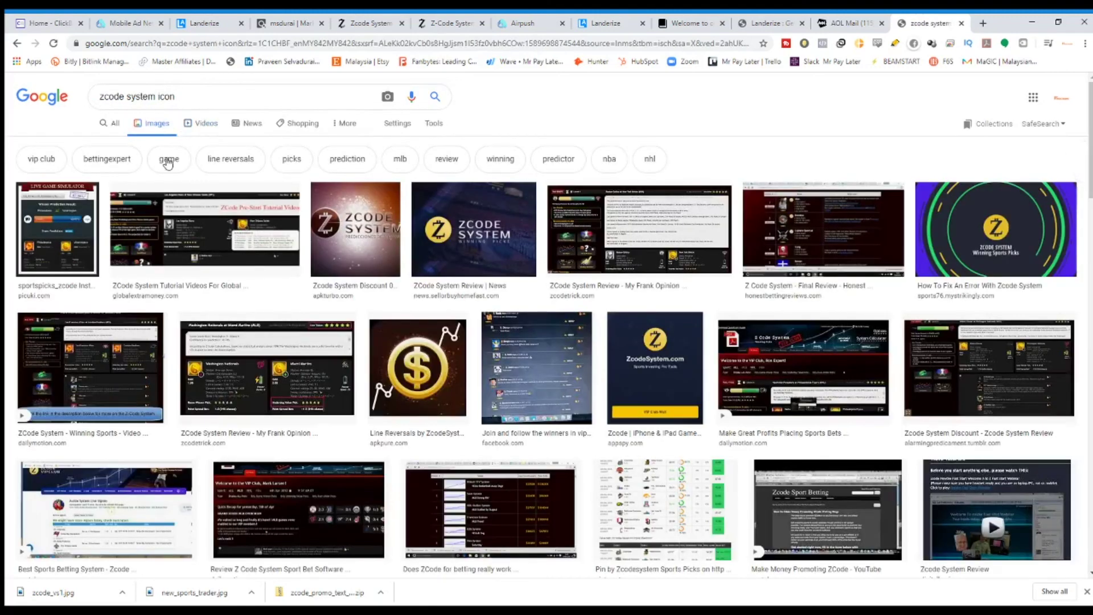
click(379, 229)
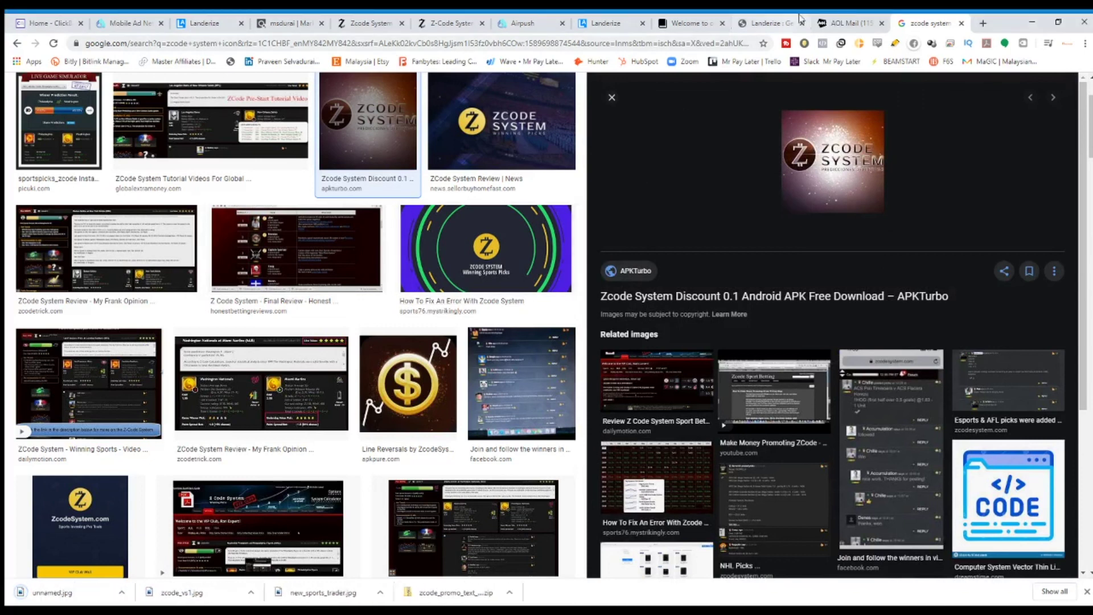
click(407, 382)
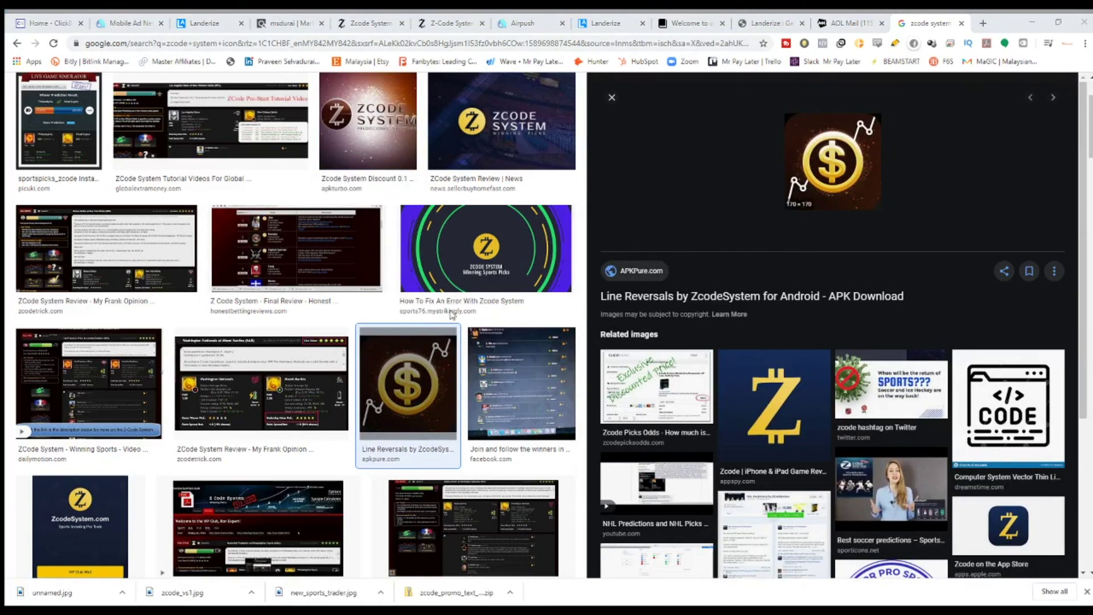
click(523, 23)
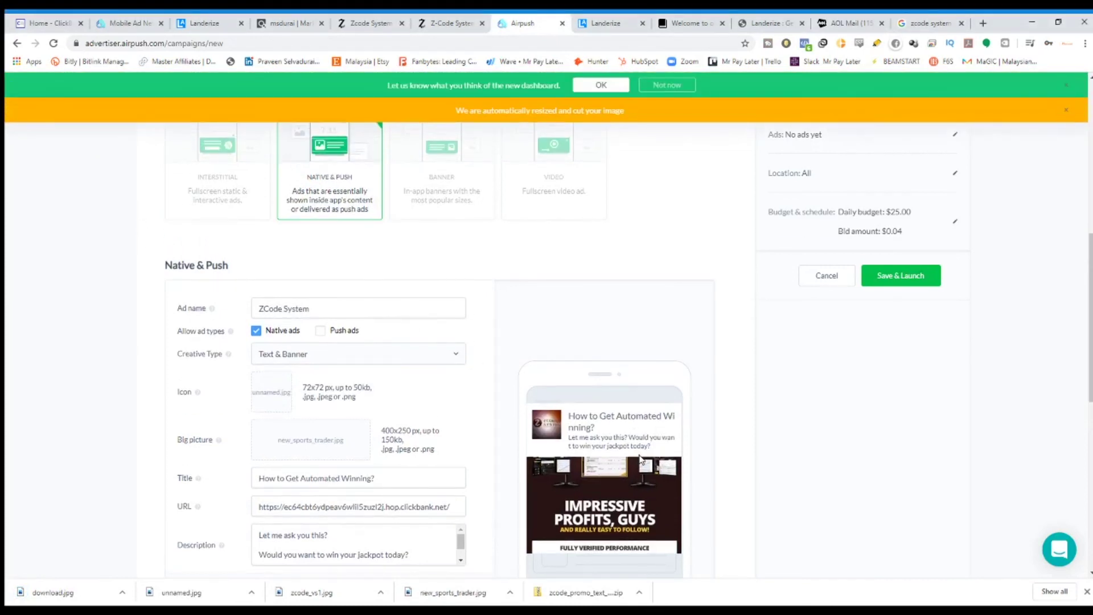
Check the ad preview description and save the ZCode System ad.
scroll(677, 492, down, 2)
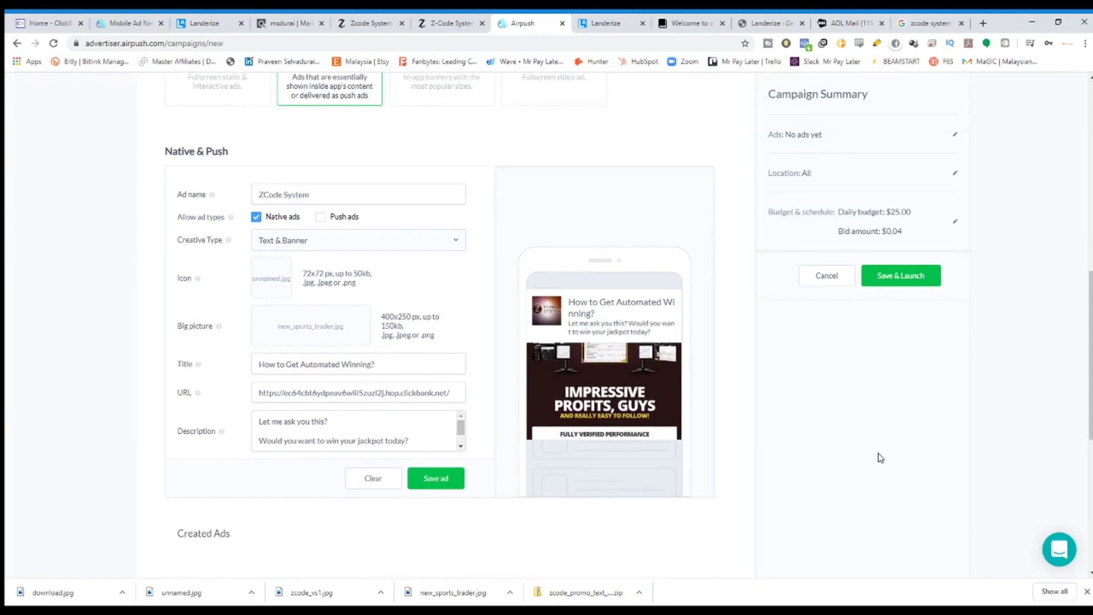
drag(659, 334, 545, 305)
scroll(344, 417, down, 3)
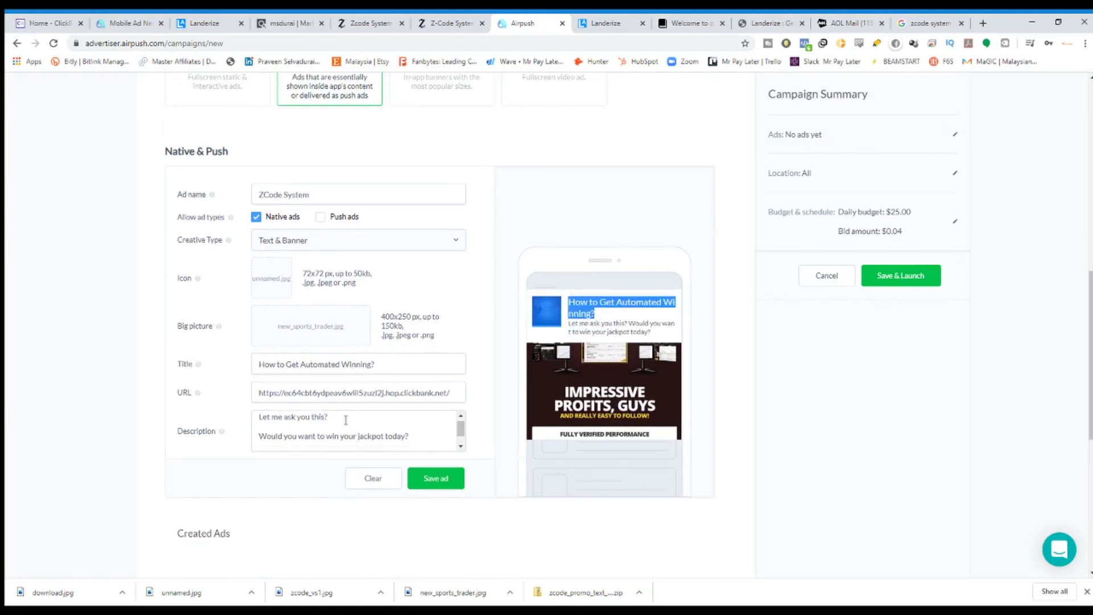
scroll(446, 357, down, 4)
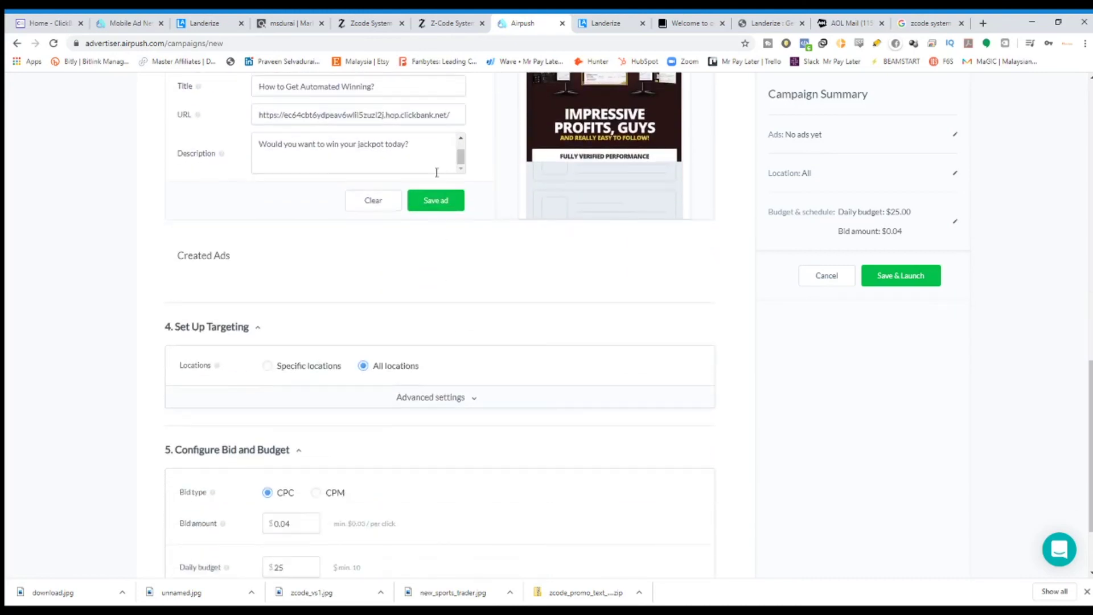
click(446, 205)
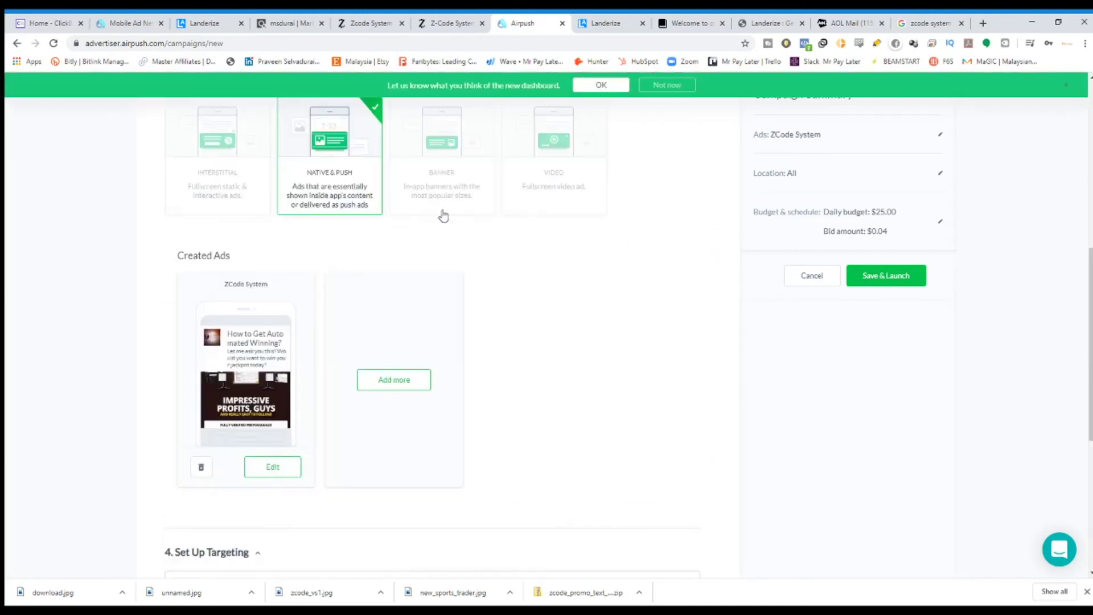
scroll(519, 402, down, 2)
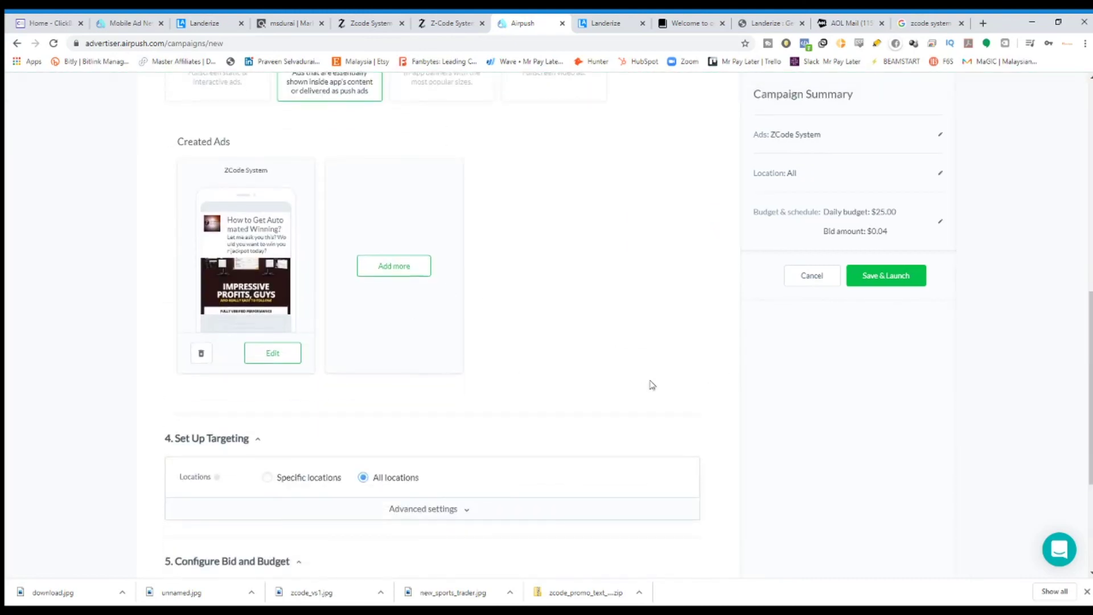
click(412, 262)
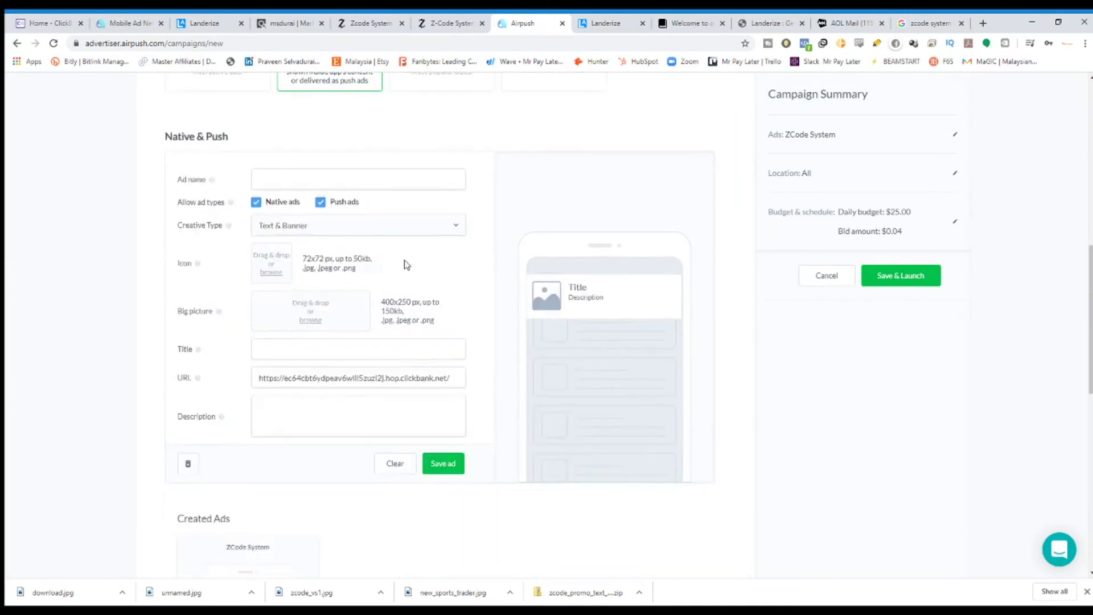
click(407, 424)
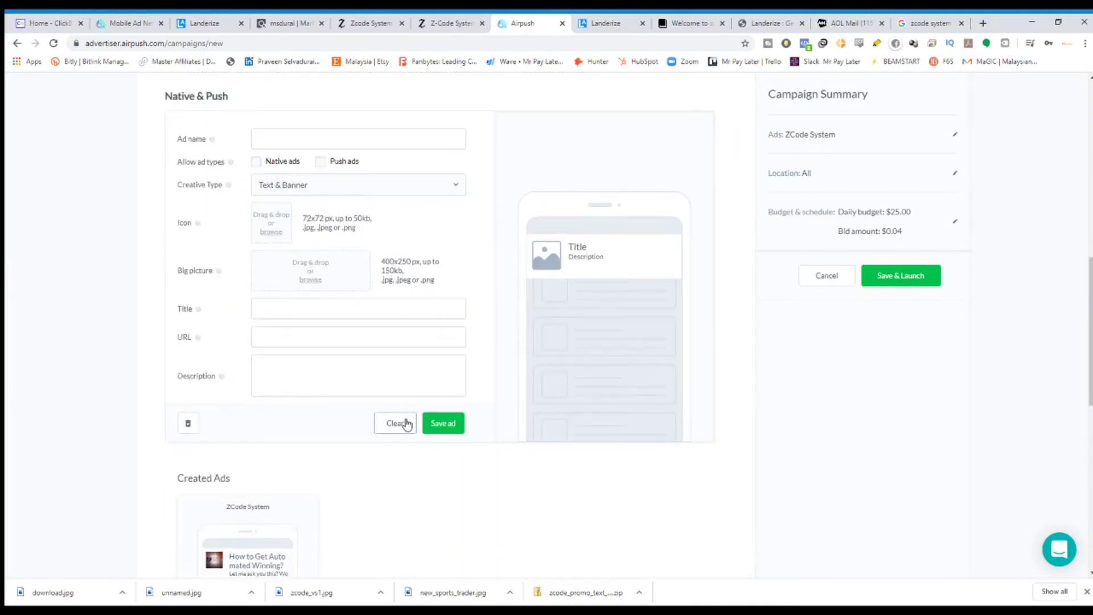
click(189, 423)
click(603, 107)
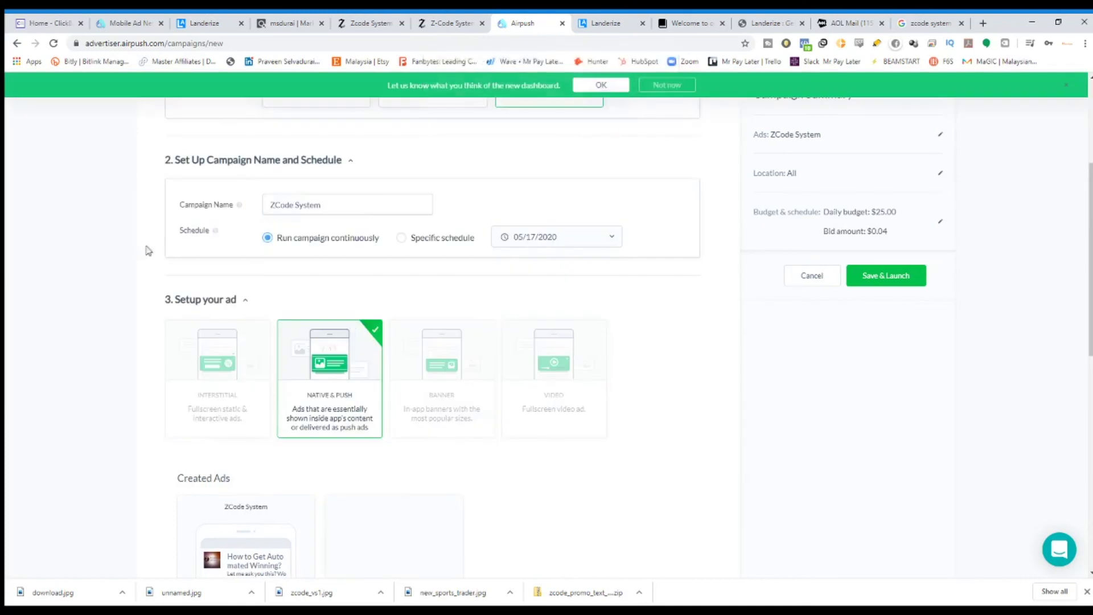
scroll(396, 405, down, 5)
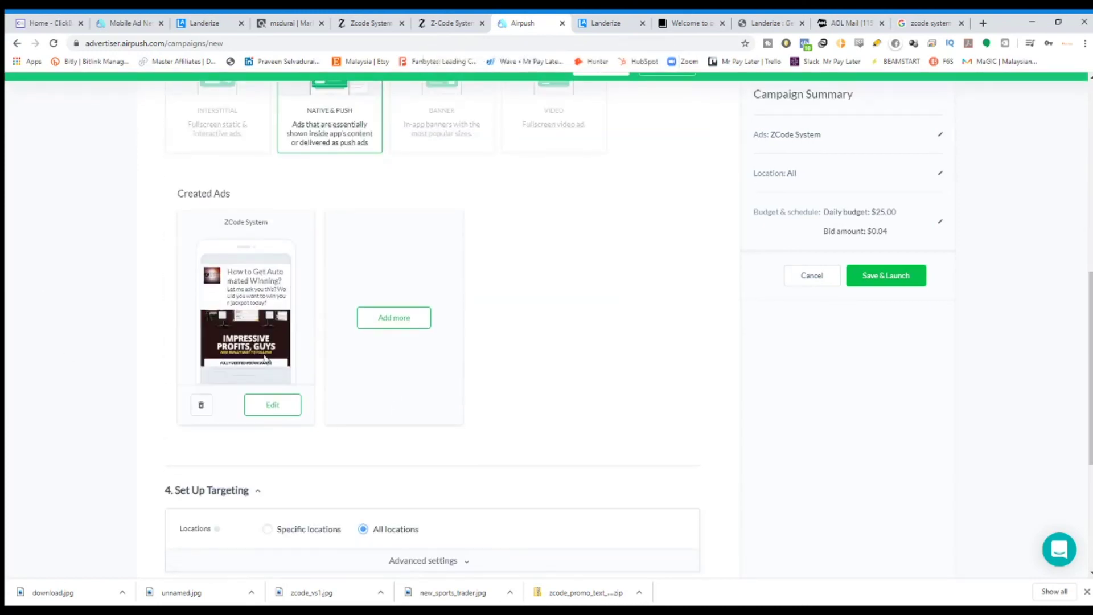
scroll(263, 362, down, 5)
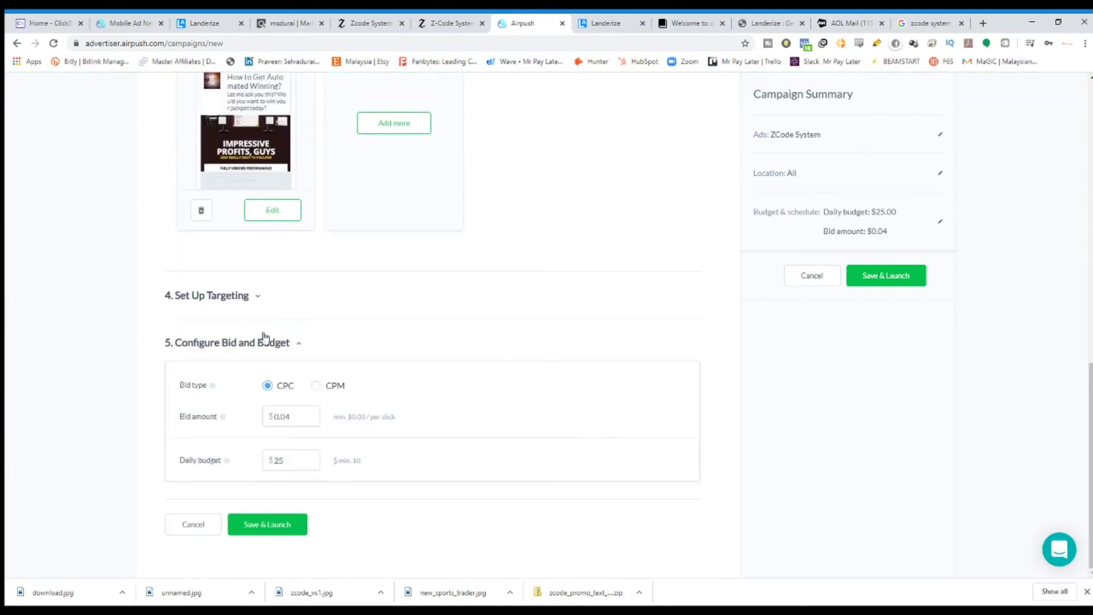
Switch targeting to Specific locations and search locations for 'ind'.
click(244, 296)
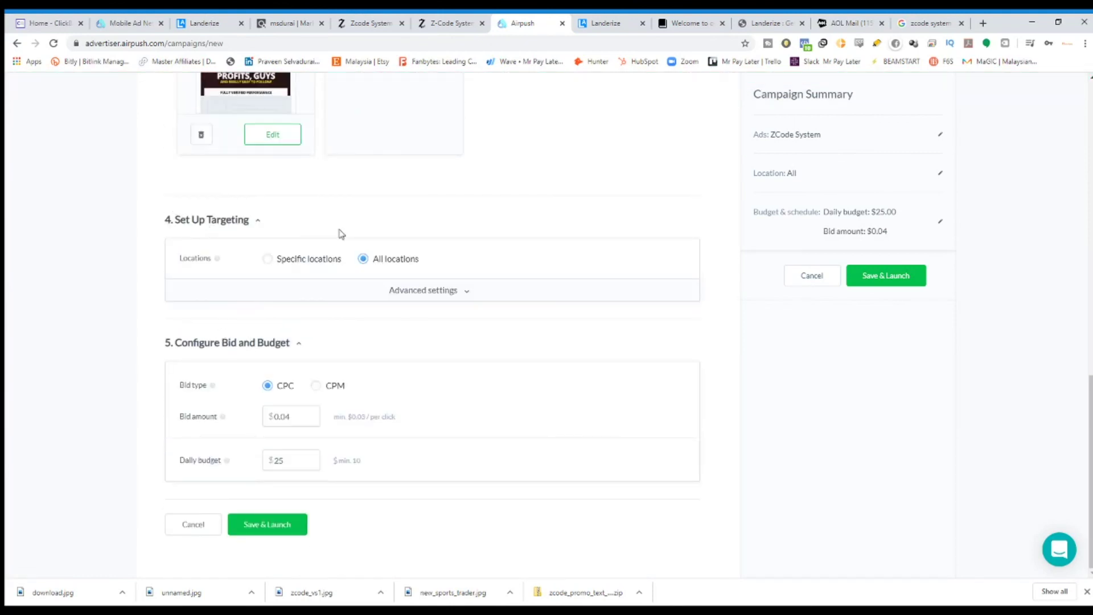
click(267, 259)
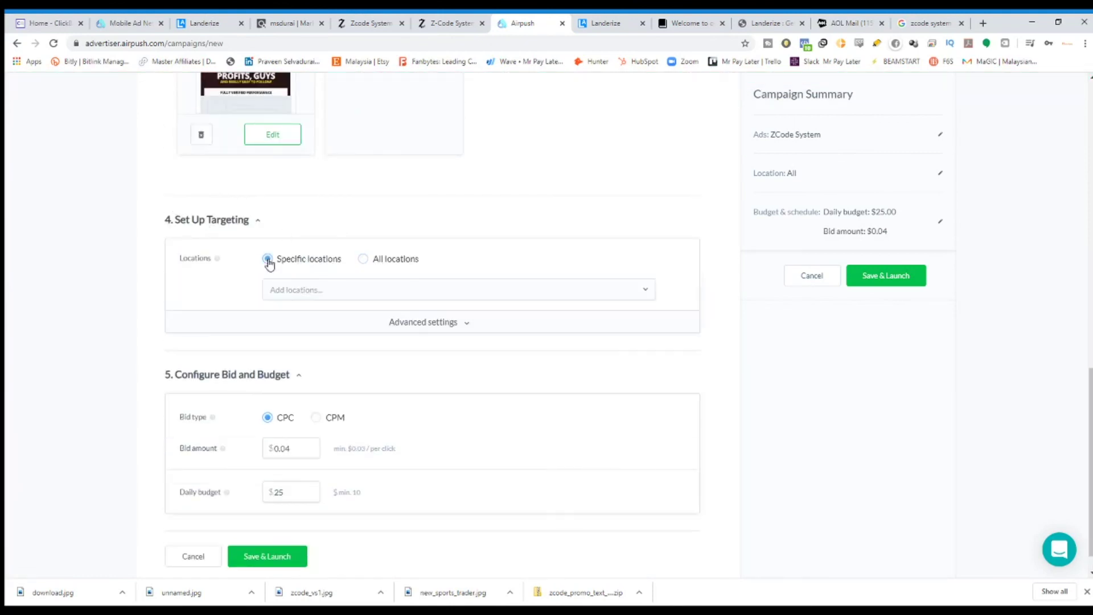
click(507, 295)
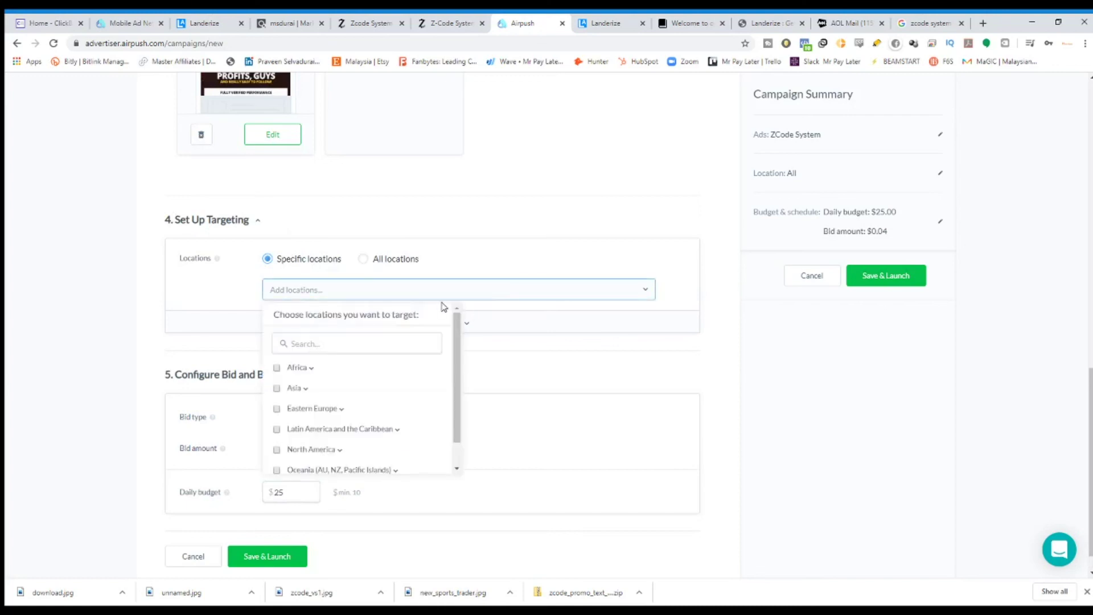
click(386, 296)
click(342, 299)
click(300, 342)
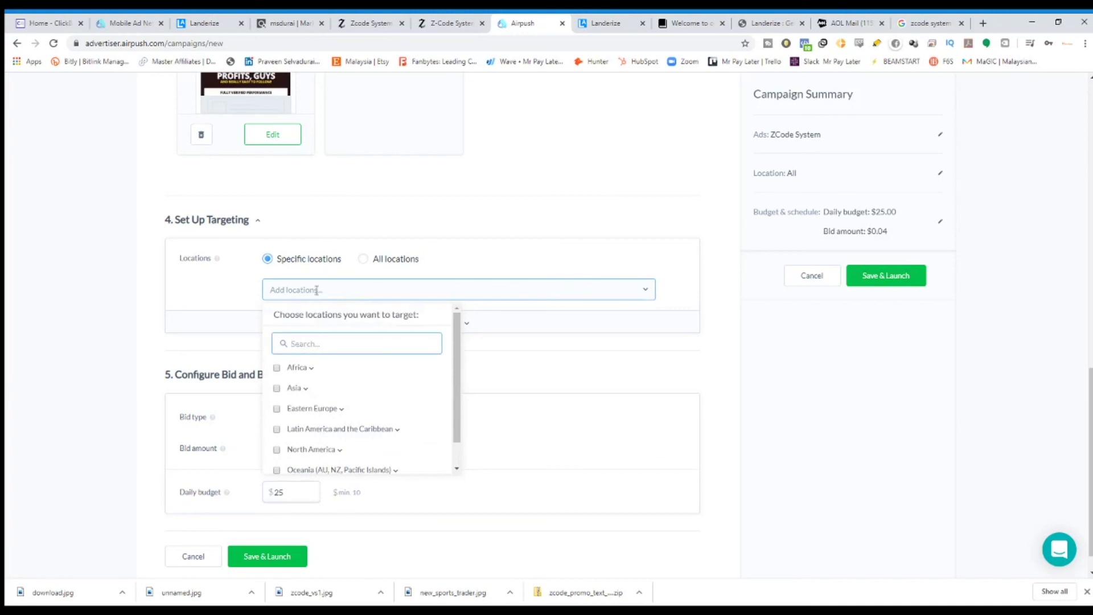
text(ind)
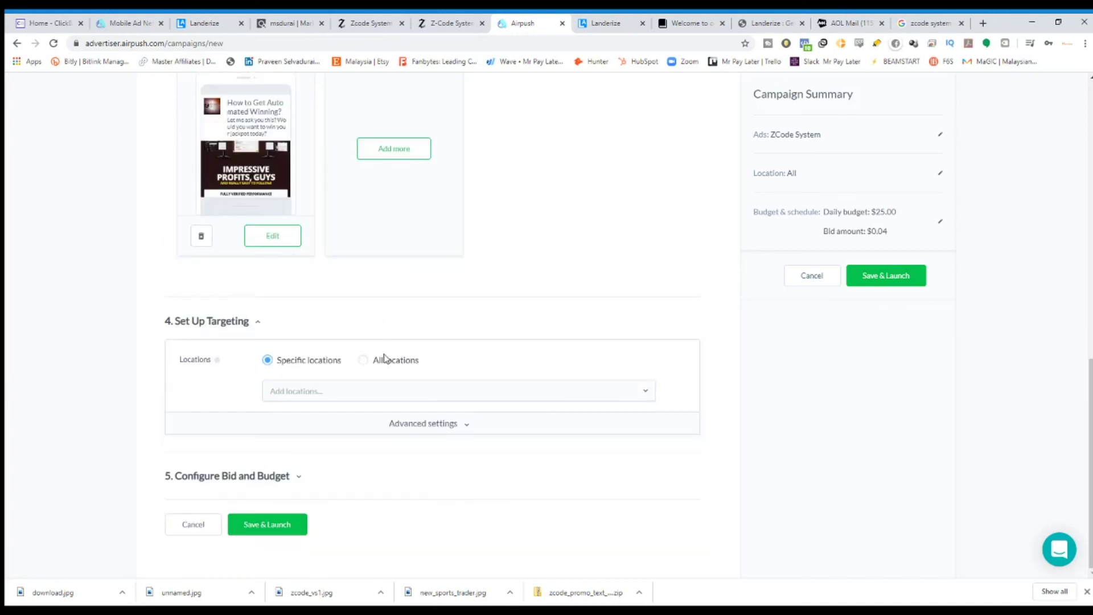
Expand Asia and browse its countries, then close the location list without adding any.
click(459, 393)
scroll(398, 433, down, 1)
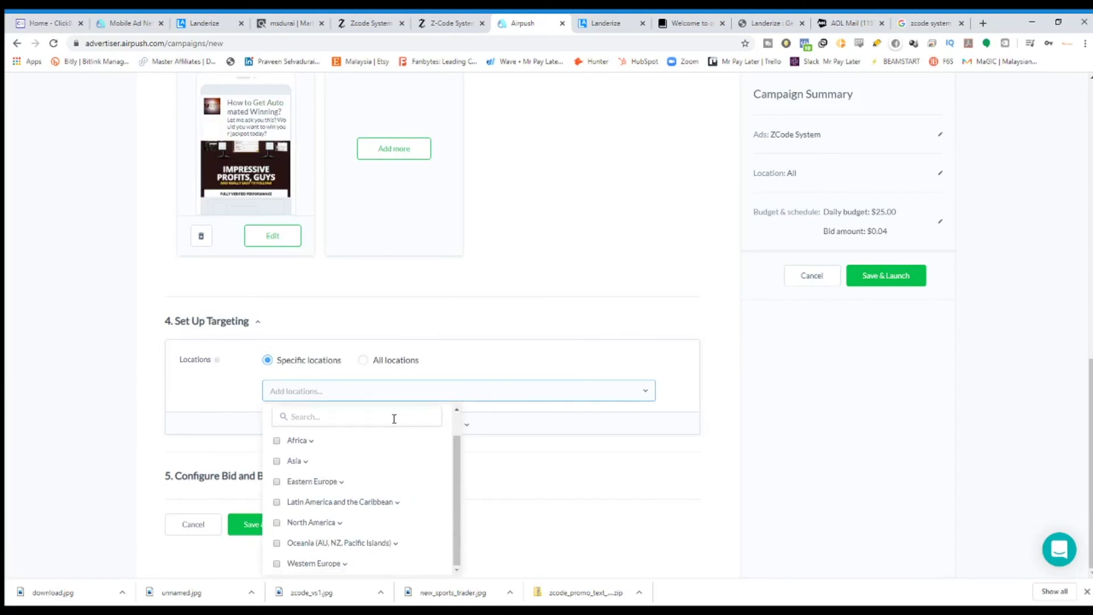
click(319, 468)
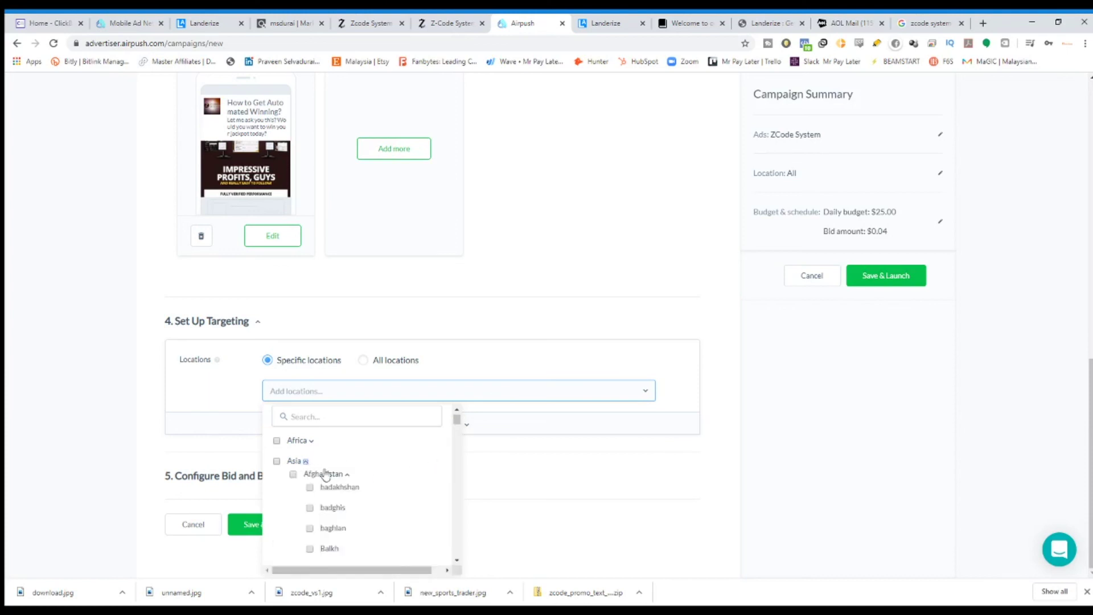
scroll(342, 473, down, 10)
scroll(350, 475, down, 15)
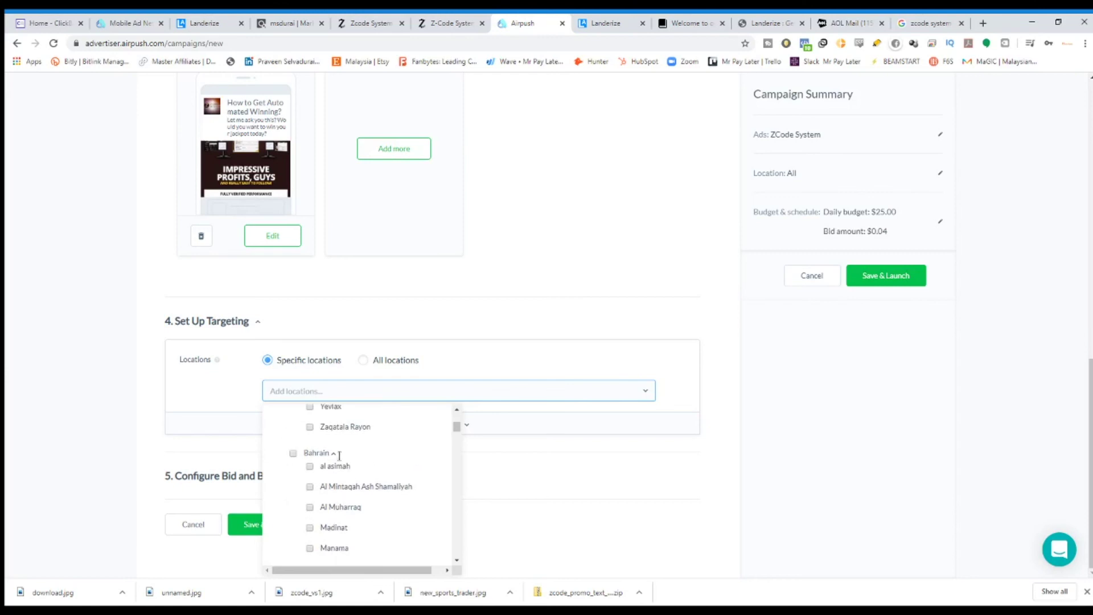
scroll(348, 476, down, 10)
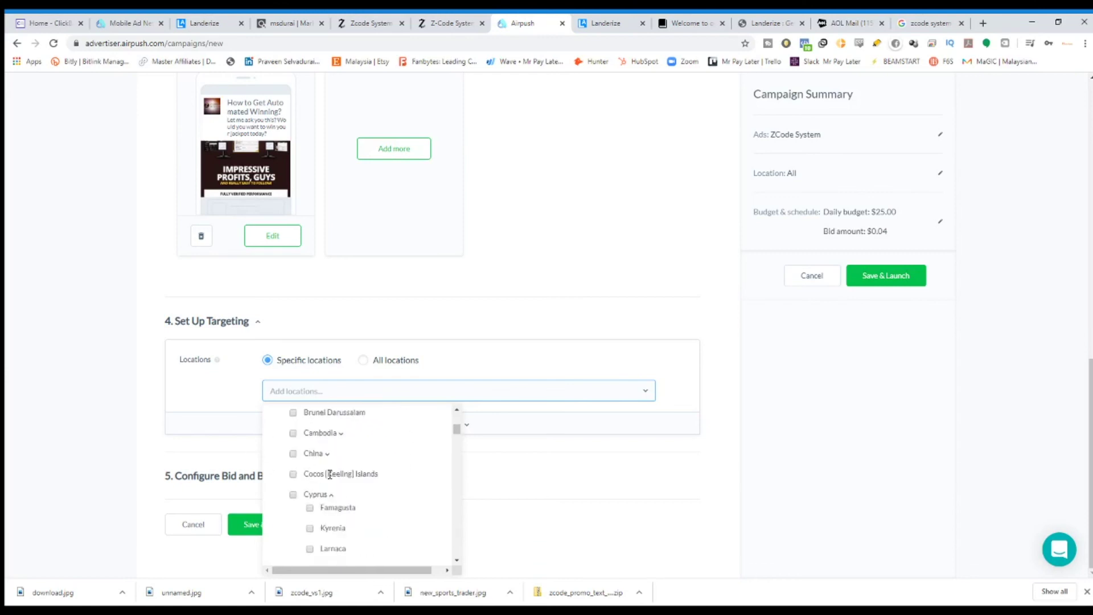
scroll(330, 477, down, 15)
scroll(330, 477, down, 15)
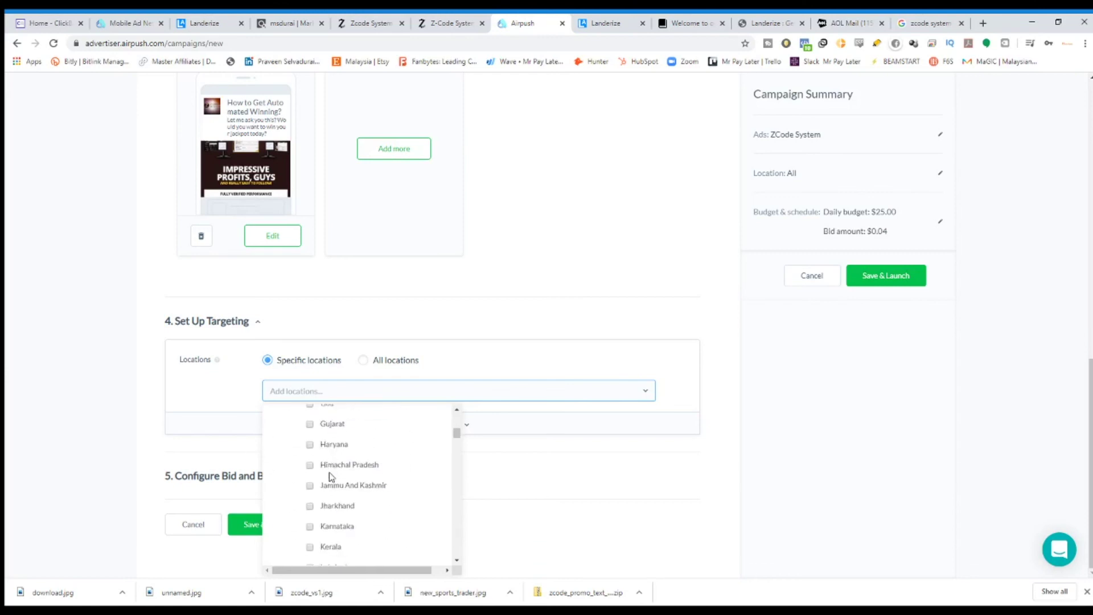
scroll(331, 477, down, 15)
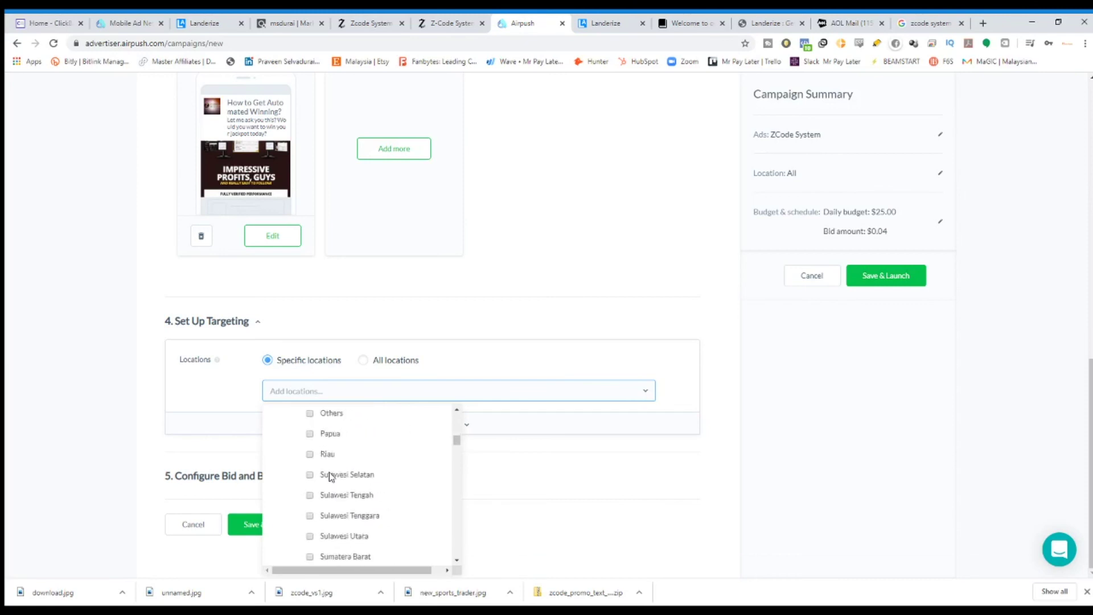
scroll(330, 473, down, 15)
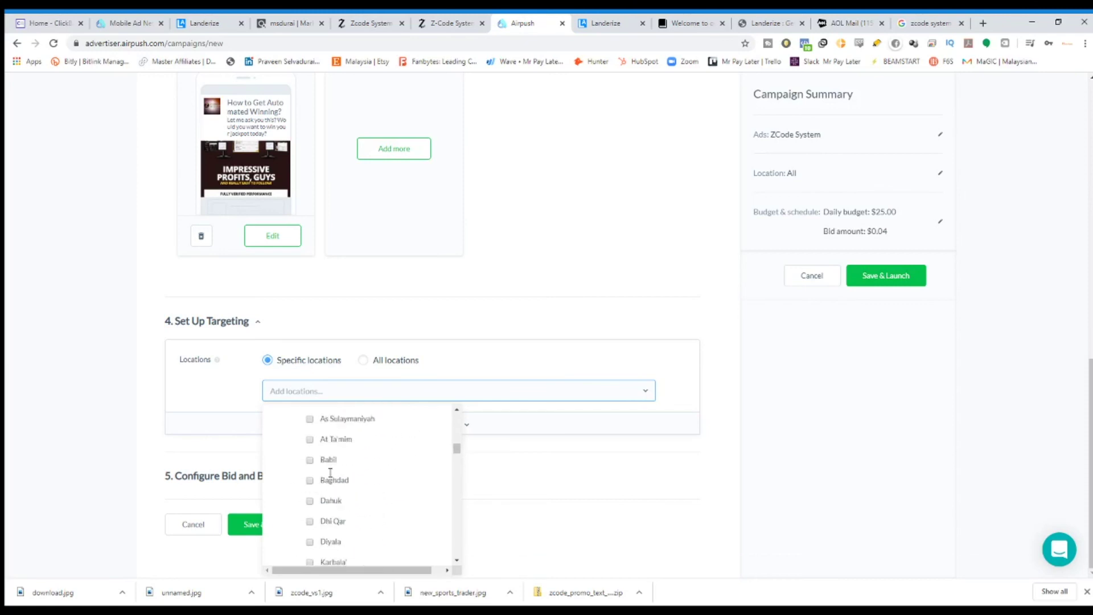
scroll(330, 473, down, 15)
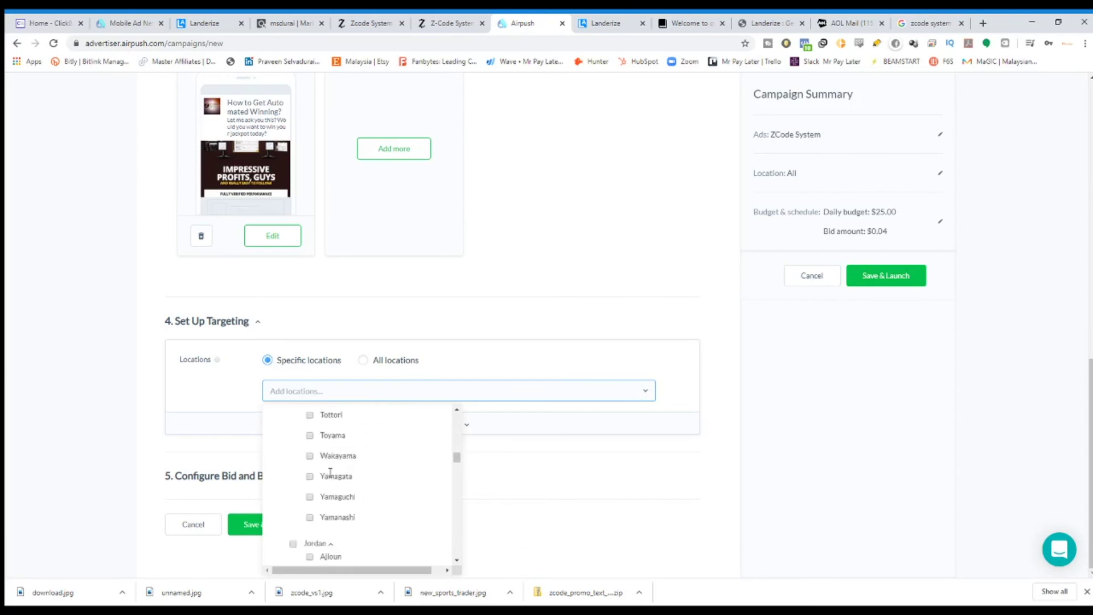
scroll(331, 475, down, 15)
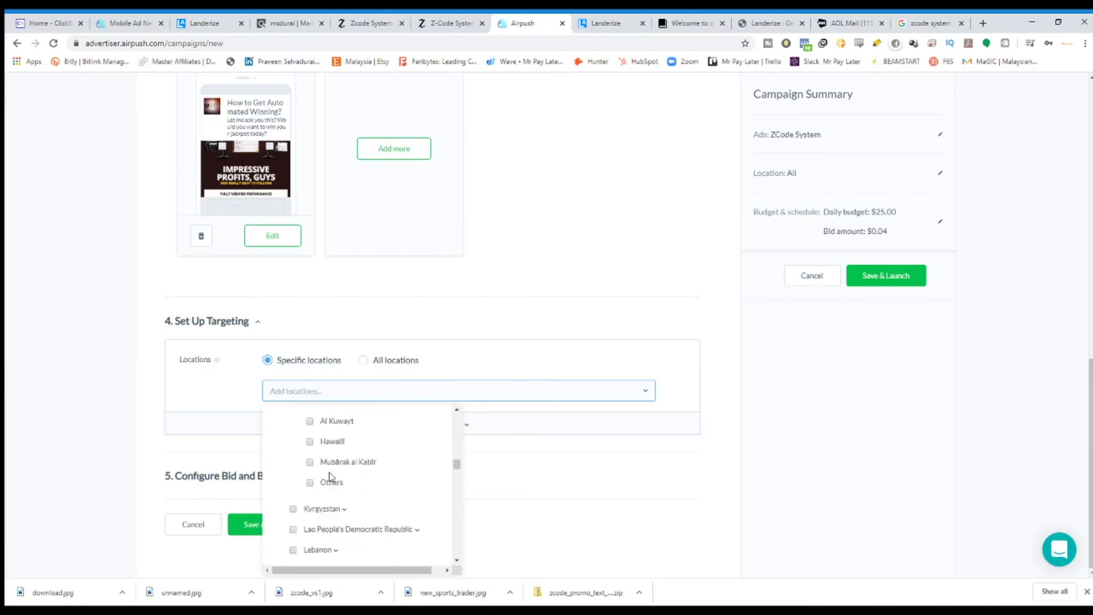
scroll(334, 468, up, 3)
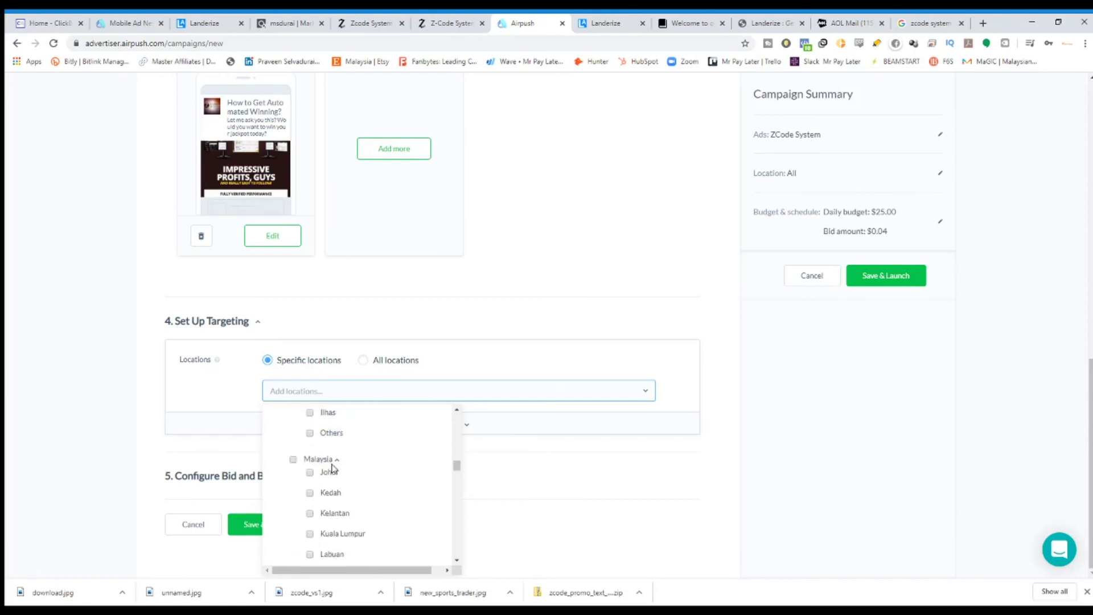
scroll(339, 470, down, 1)
scroll(330, 479, down, 2)
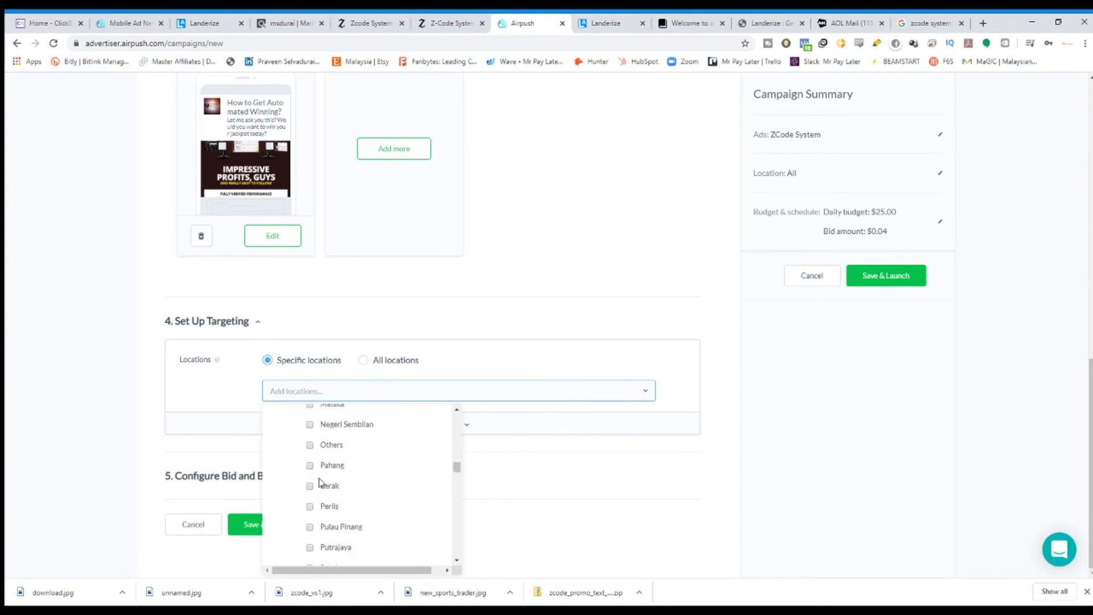
scroll(364, 511, down, 2)
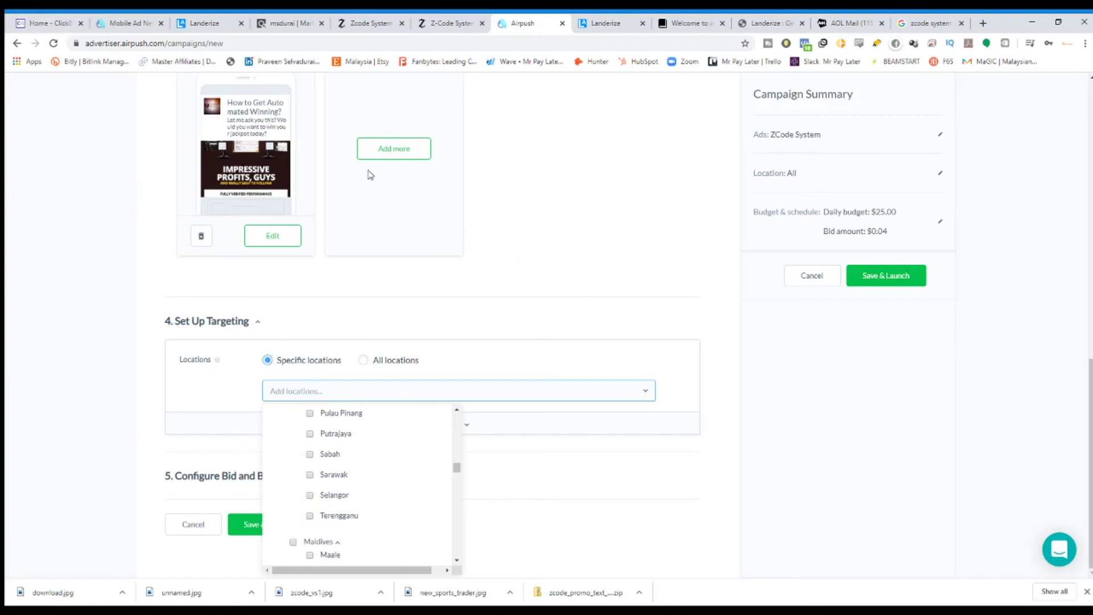
click(394, 370)
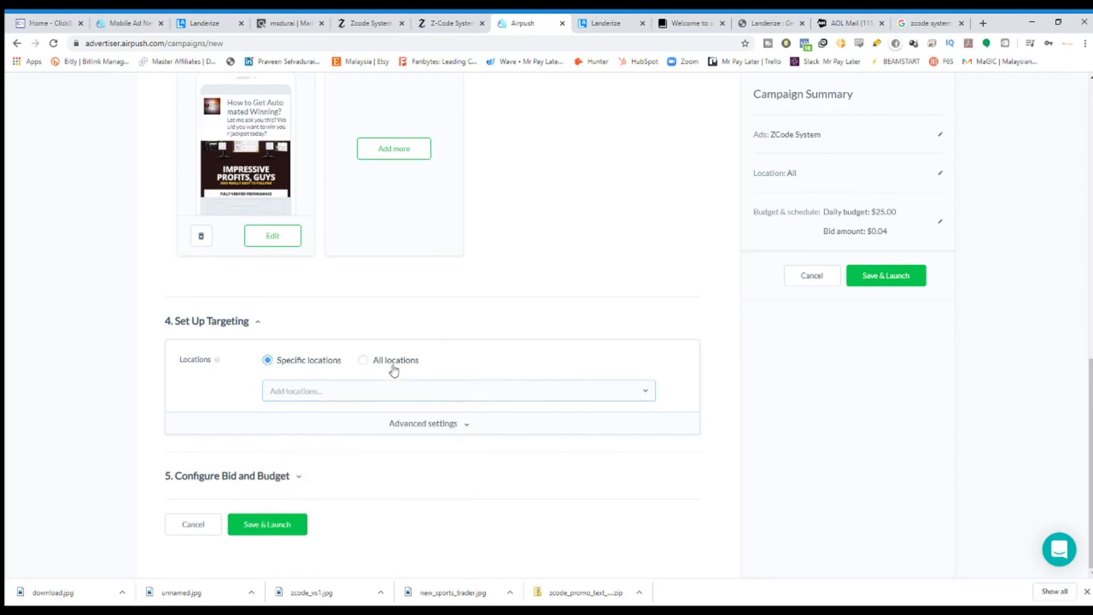
Target all locations, change the daily budget from 25 to 100, and launch the campaign.
click(363, 360)
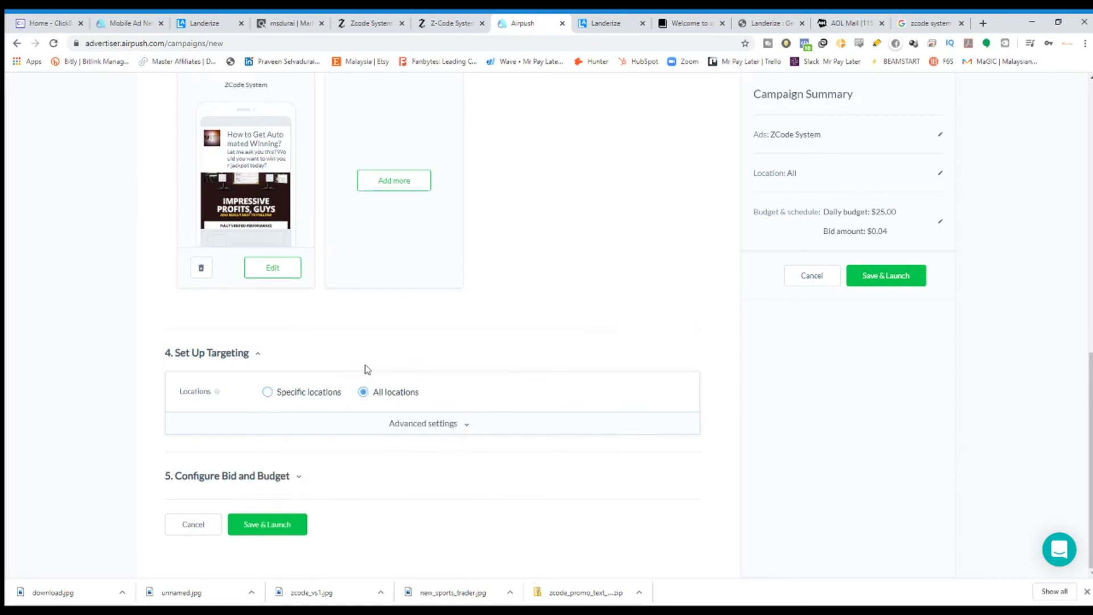
click(281, 479)
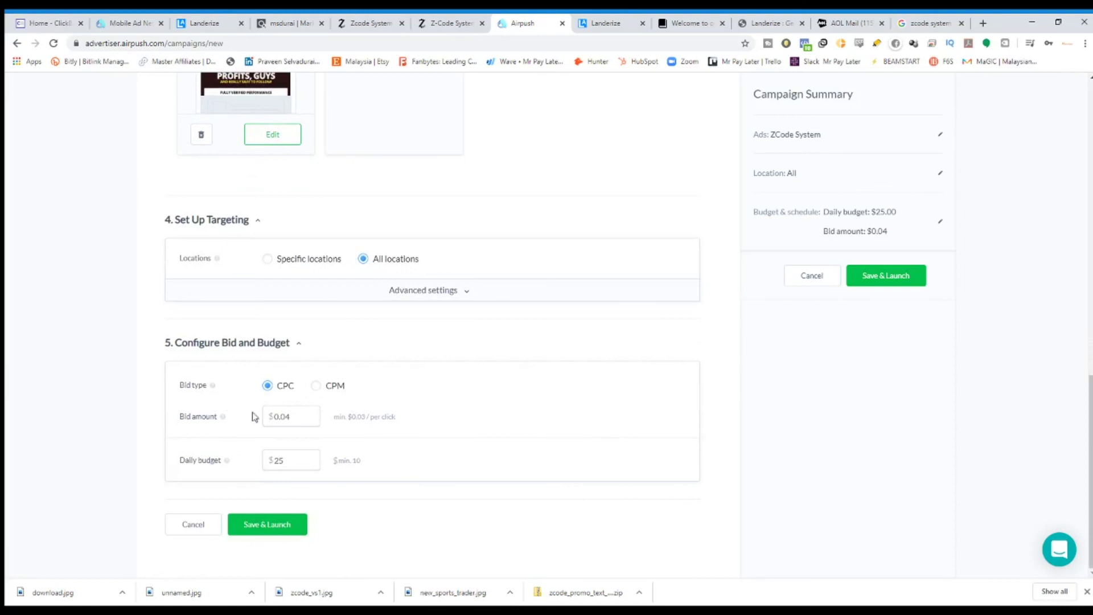
drag(335, 417, 410, 422)
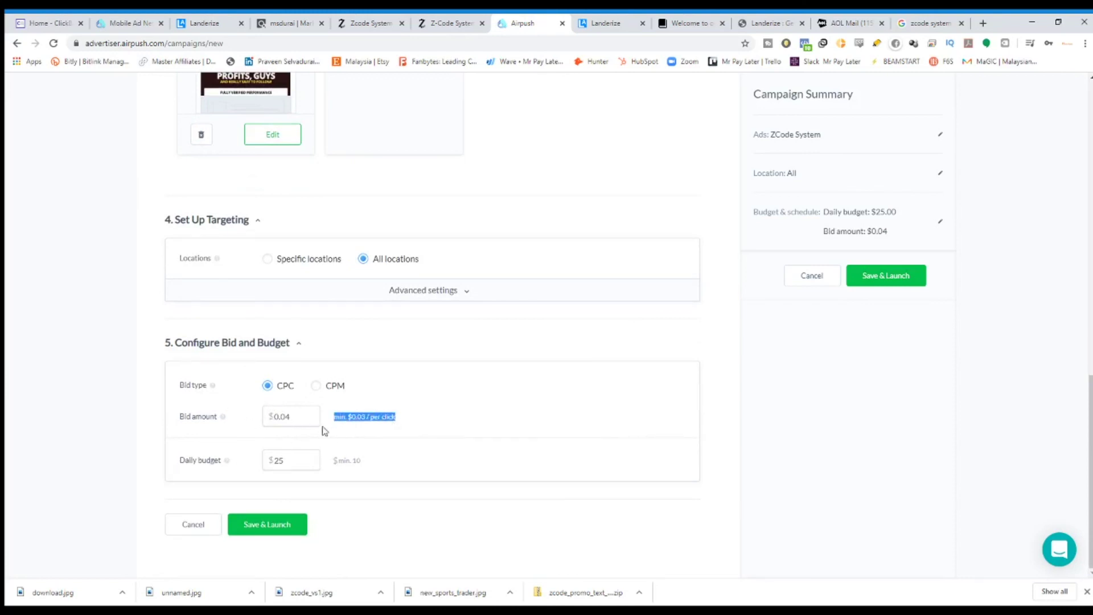
click(294, 463)
drag(294, 463, 258, 466)
text(100)
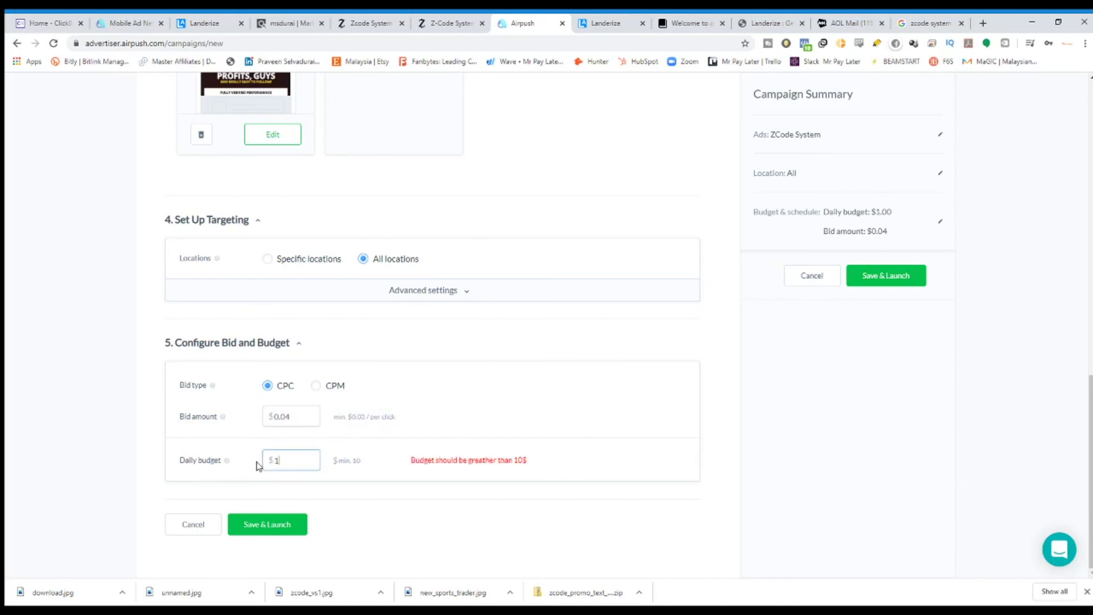
click(418, 410)
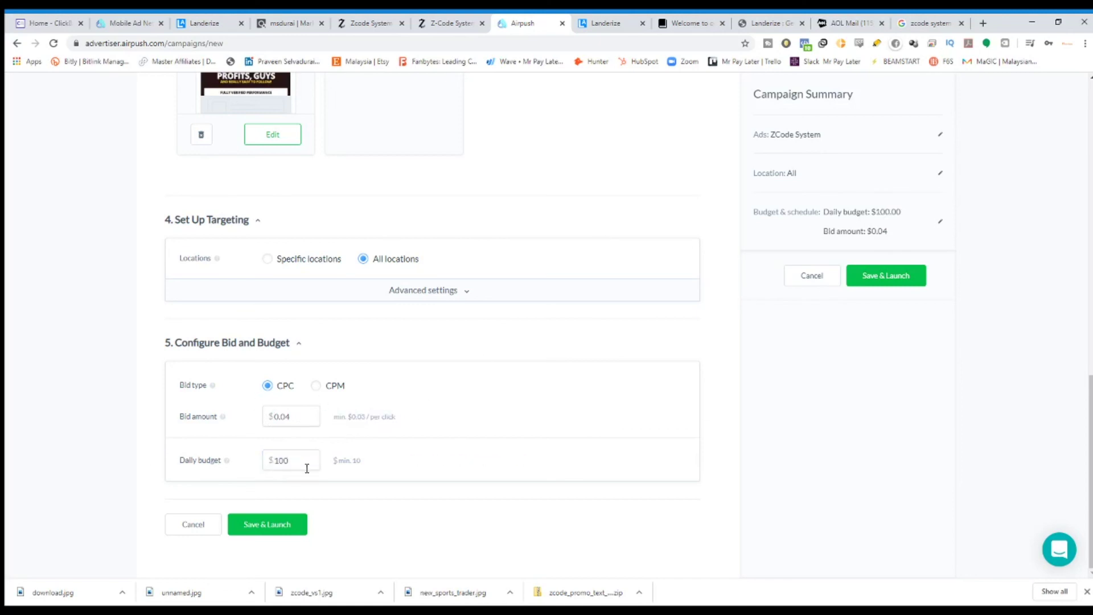
click(287, 529)
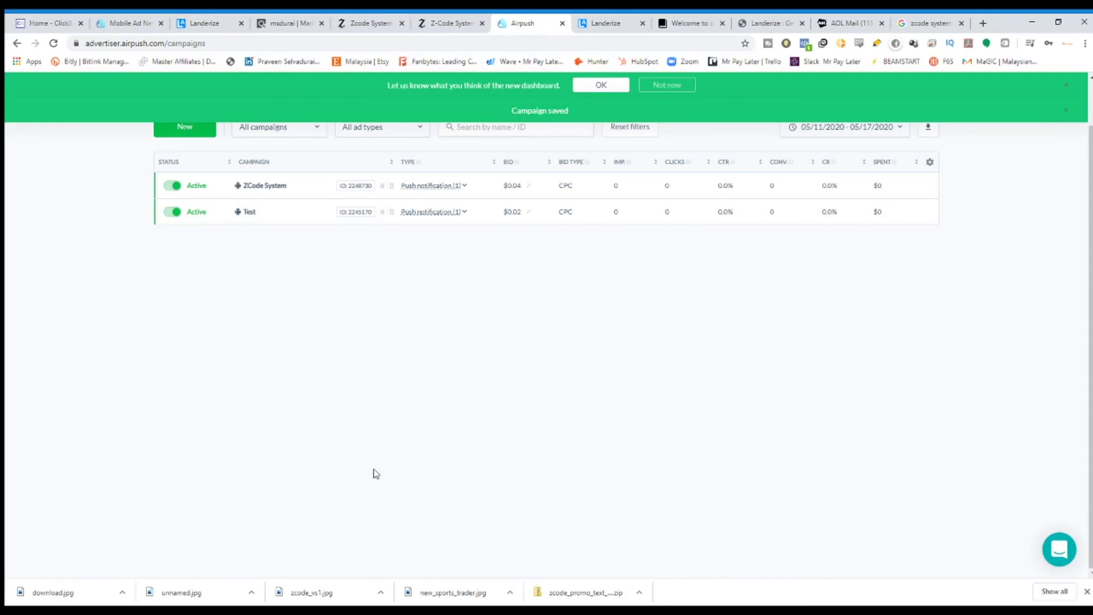
Scroll up to view ZCode System listed as Active at a $0.04 CPC bid.
scroll(330, 187, up, 1)
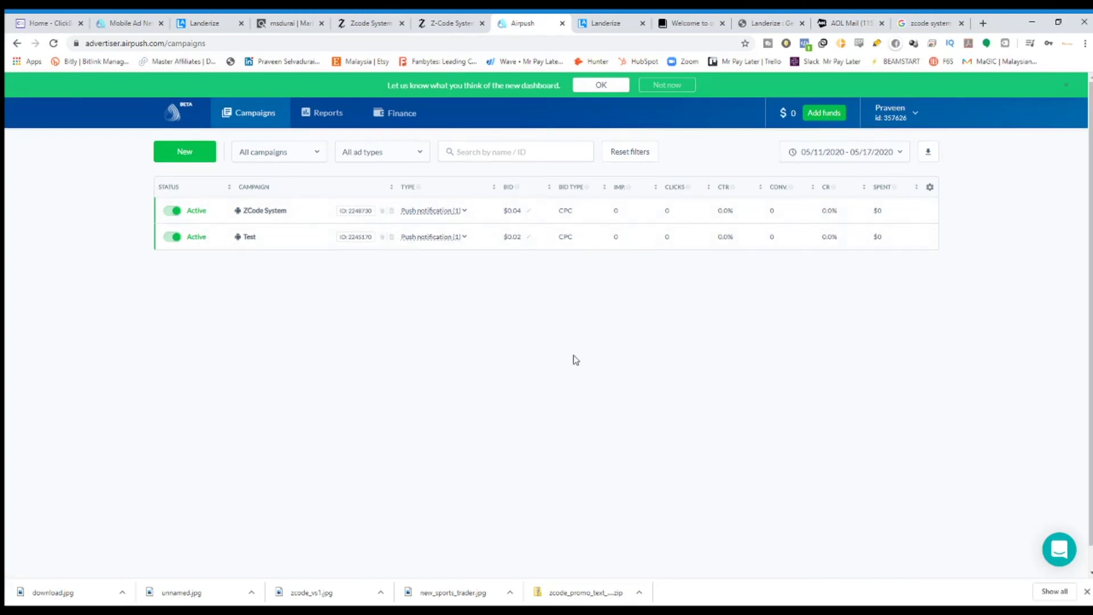
click(46, 22)
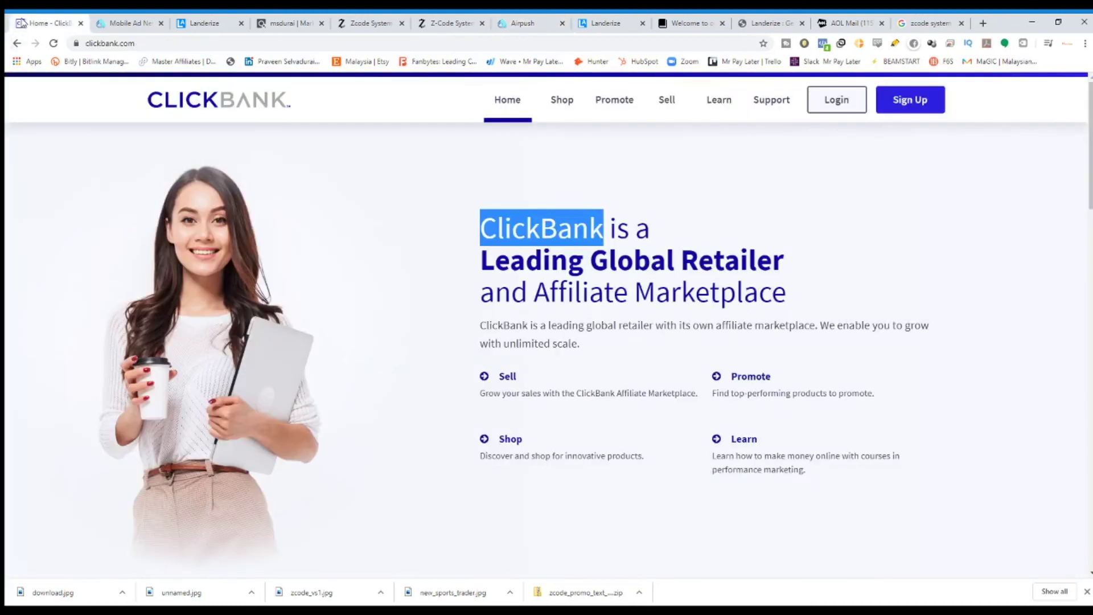
click(604, 23)
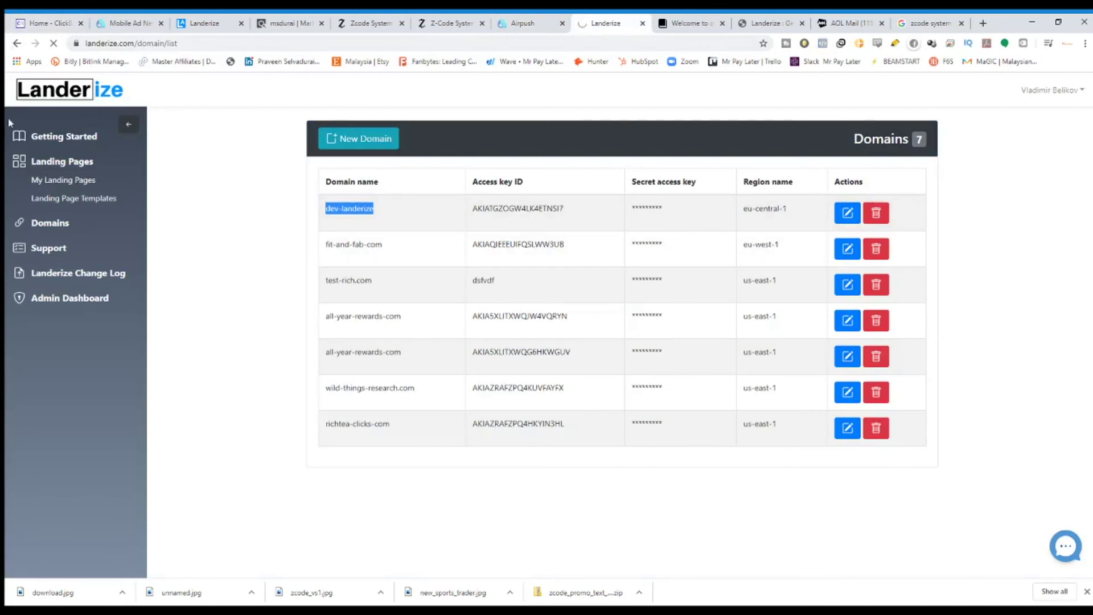
click(56, 136)
click(521, 22)
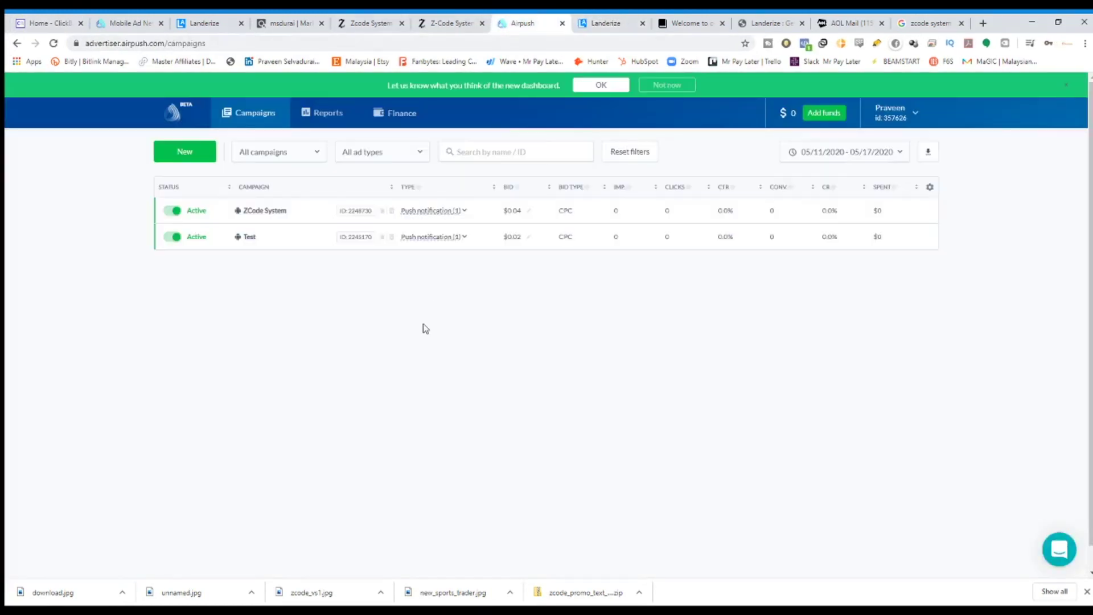